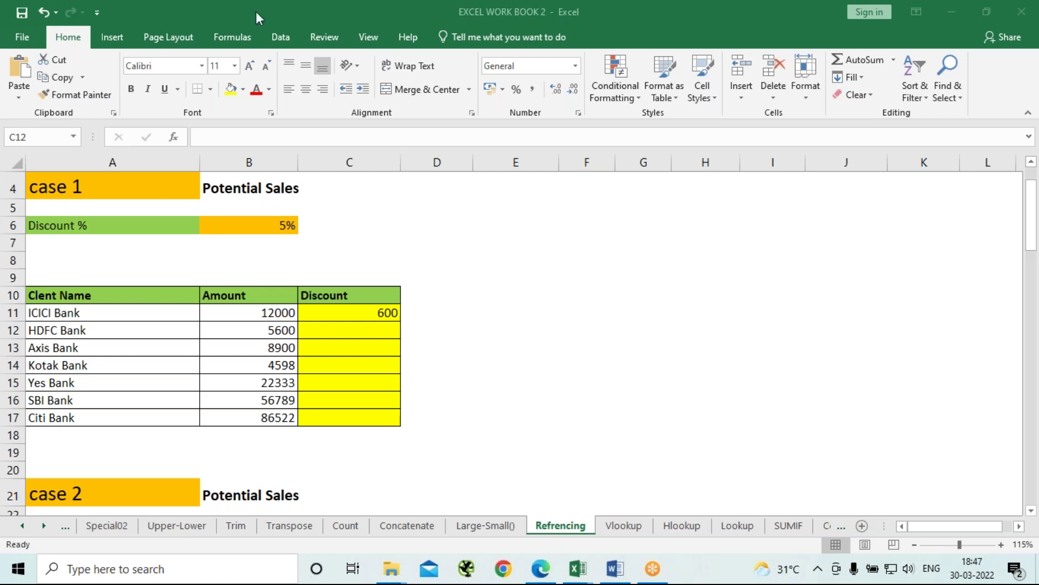
# Replace C11's discount with =B11*B6, giving ICICI Bank a 600 discount
pyautogui.click(363, 312)
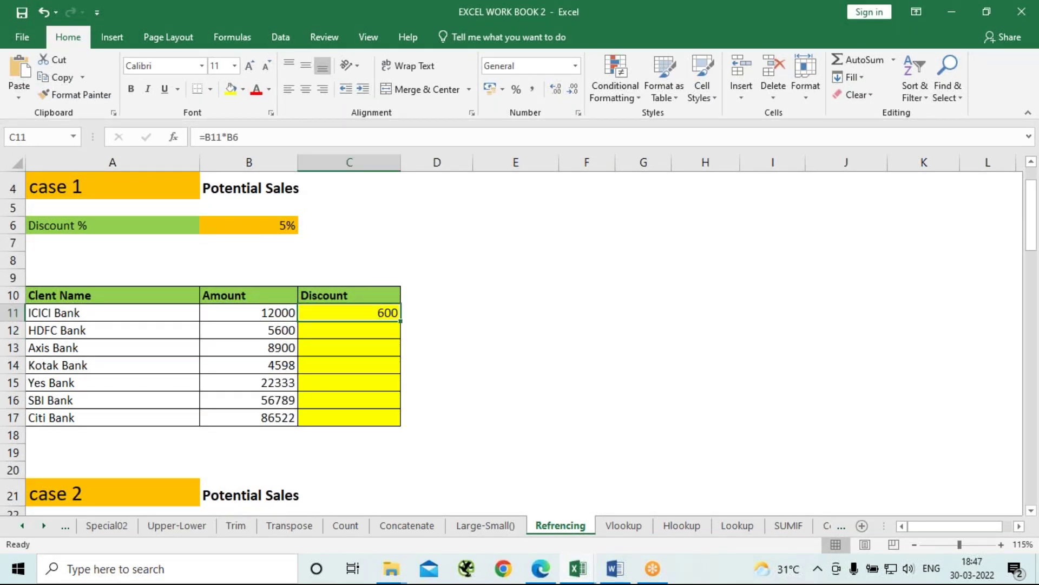
pyautogui.press('Delete')
pyautogui.write('=')
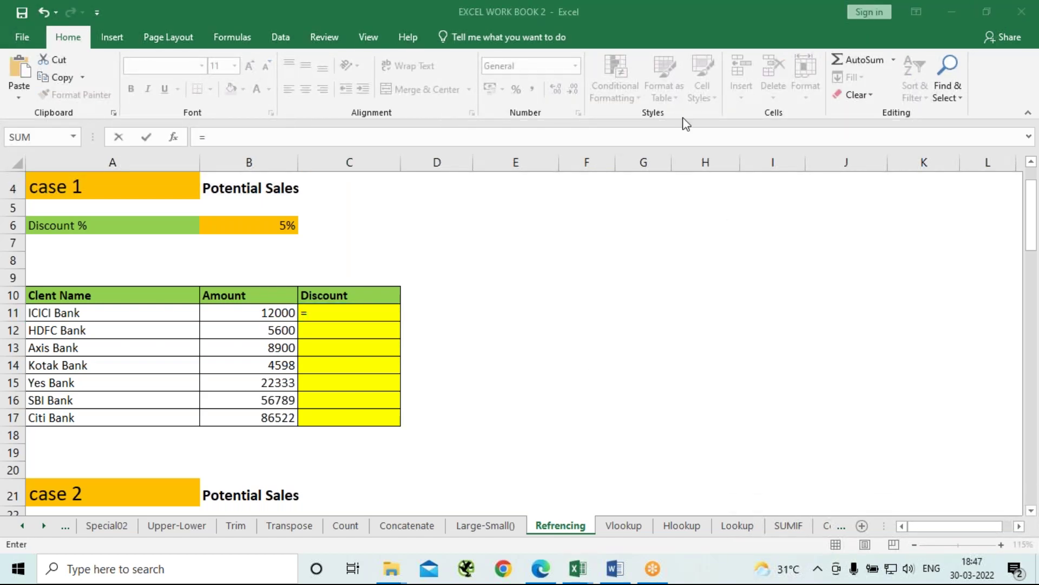
pyautogui.click(339, 320)
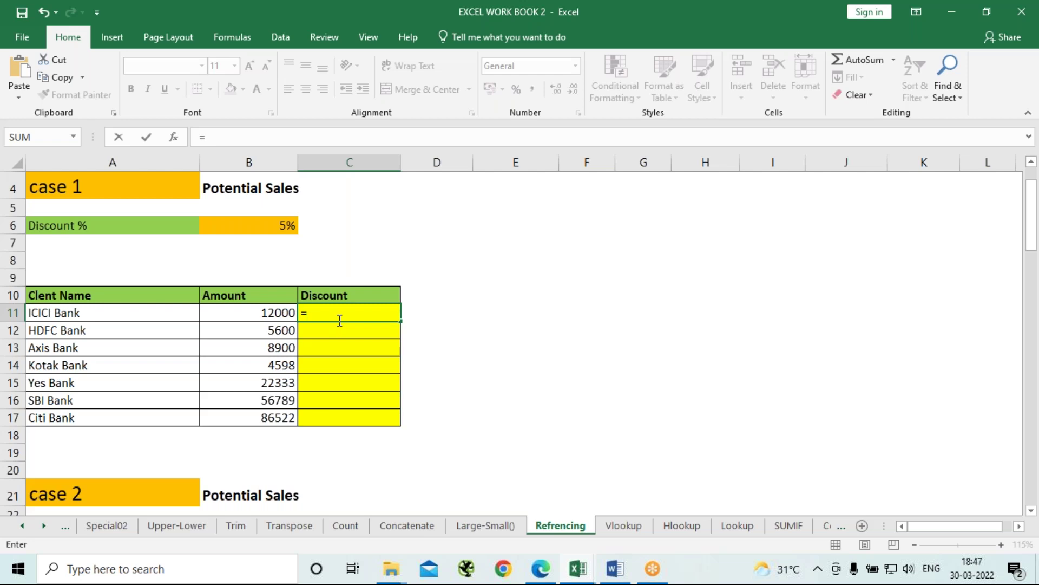
pyautogui.press('Left')
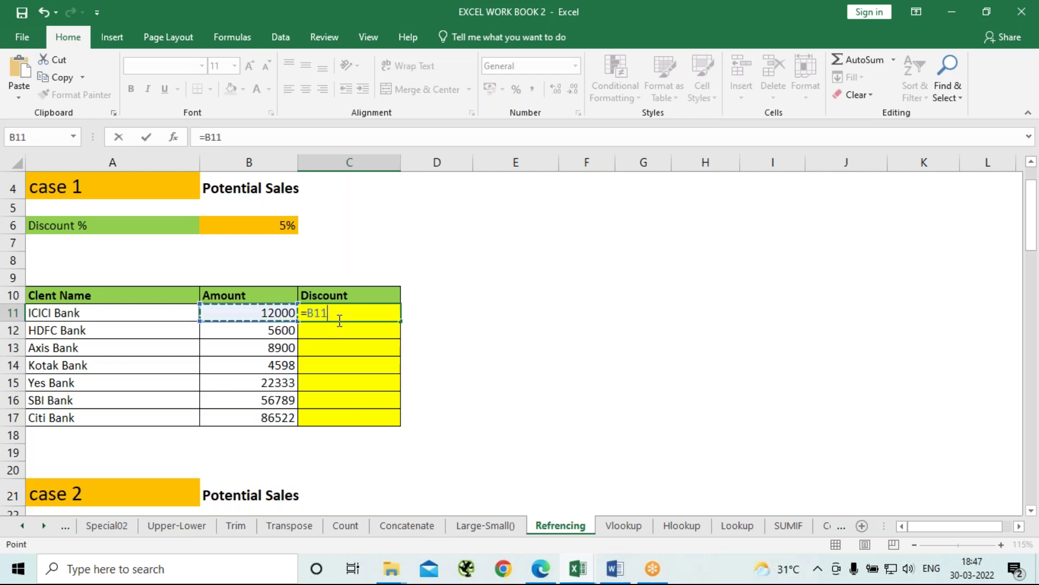
pyautogui.write('*')
pyautogui.press('Up')
pyautogui.press('Up')
pyautogui.press('Up')
pyautogui.press('Up')
pyautogui.press('Up')
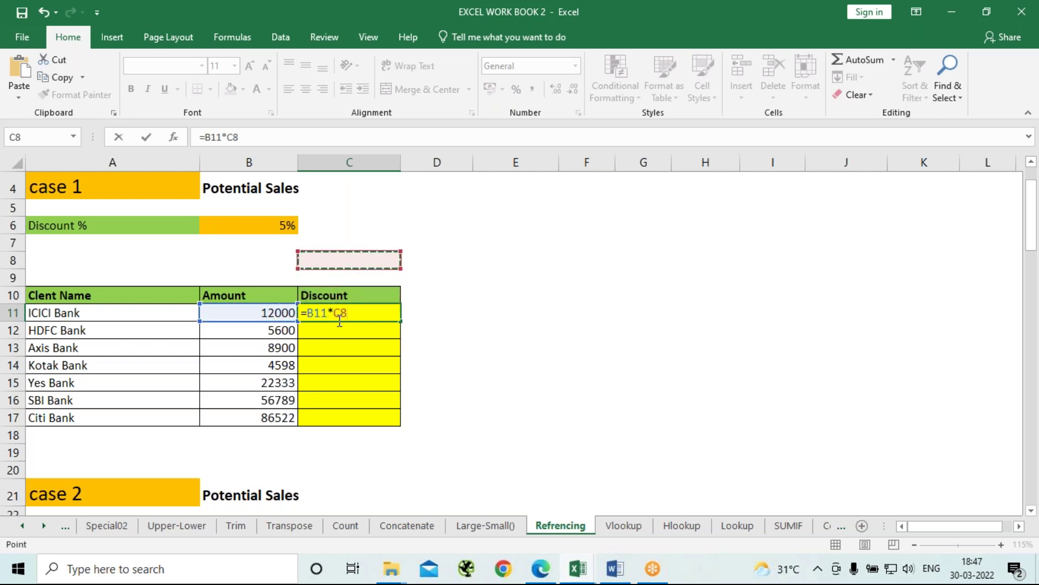
pyautogui.press('Left')
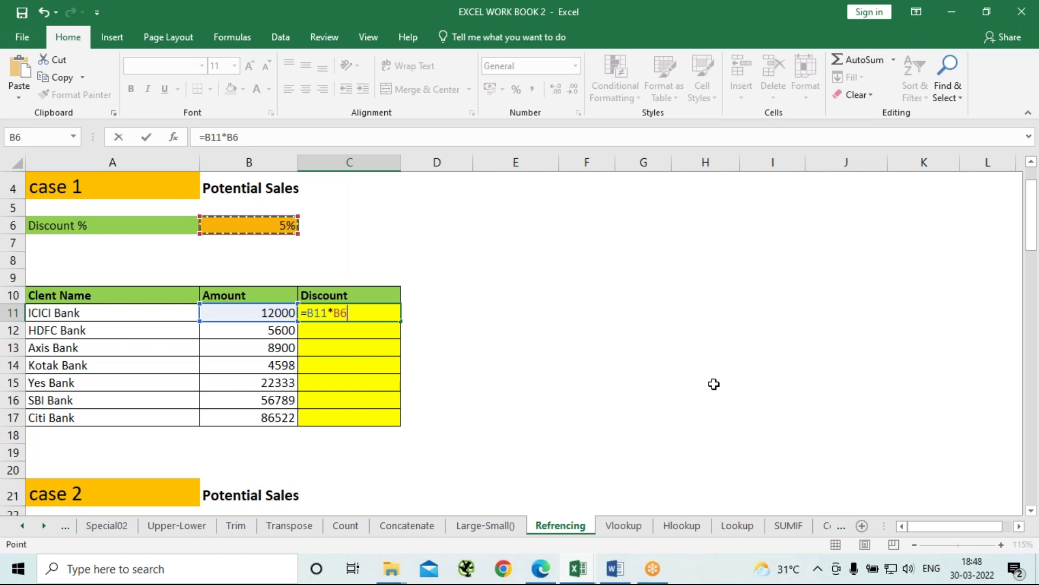
pyautogui.press('Return')
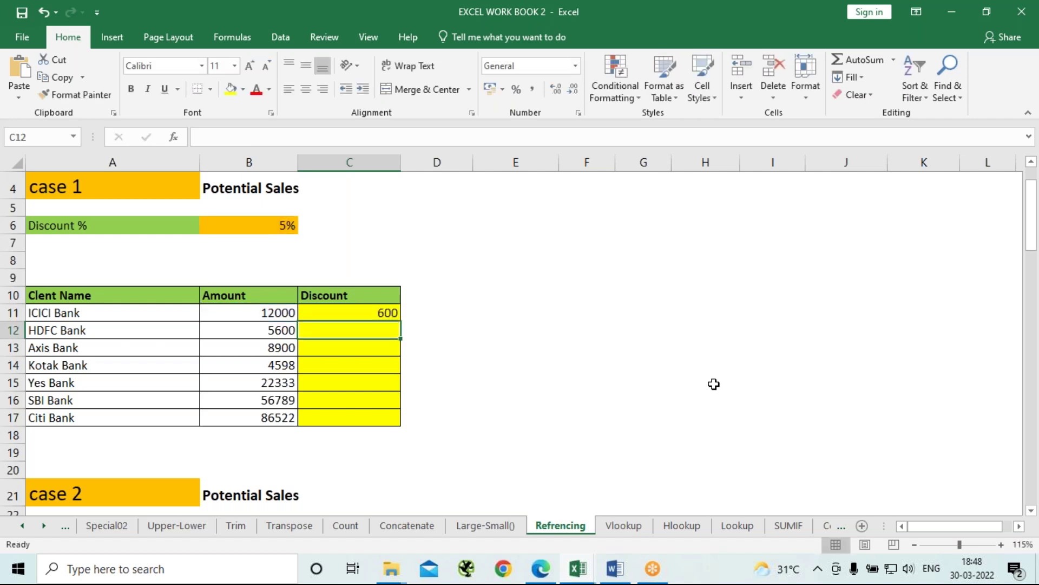
# Fill C11's discount formula down to C17, yielding 0, 0, 0, #VALUE! and large values
pyautogui.press('Up')
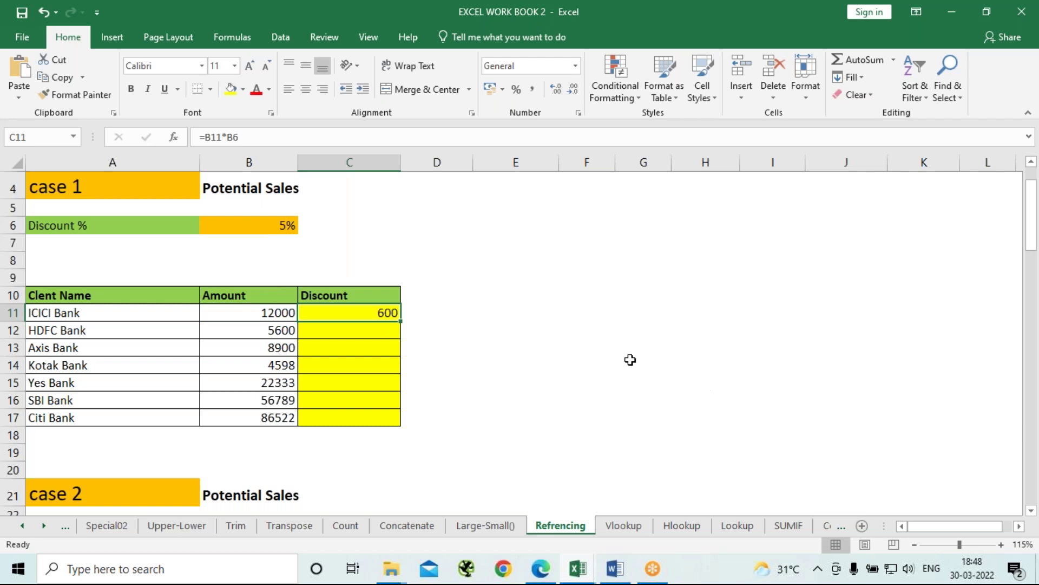
pyautogui.doubleClick(398, 321)
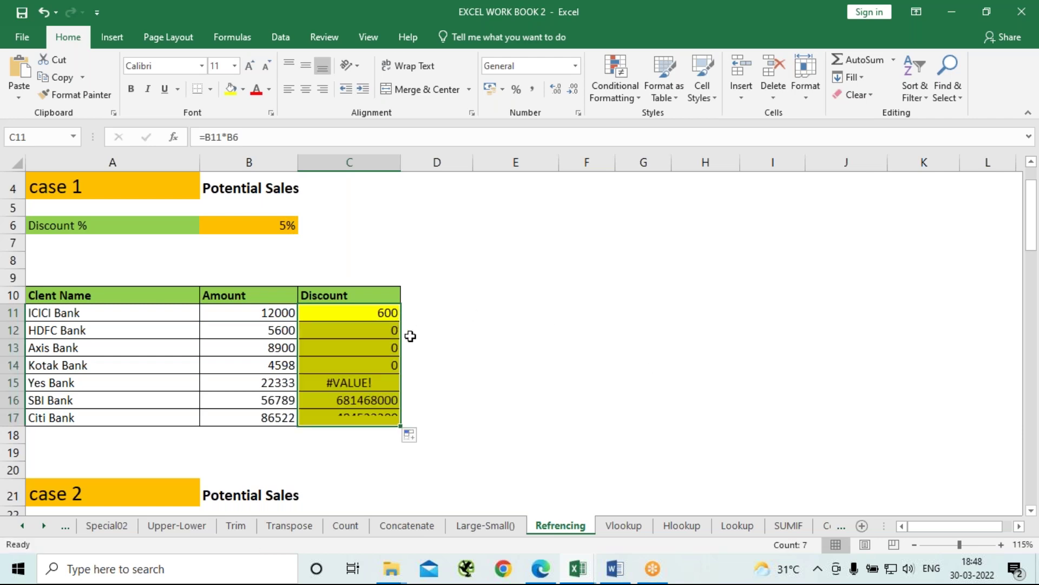
pyautogui.click(363, 331)
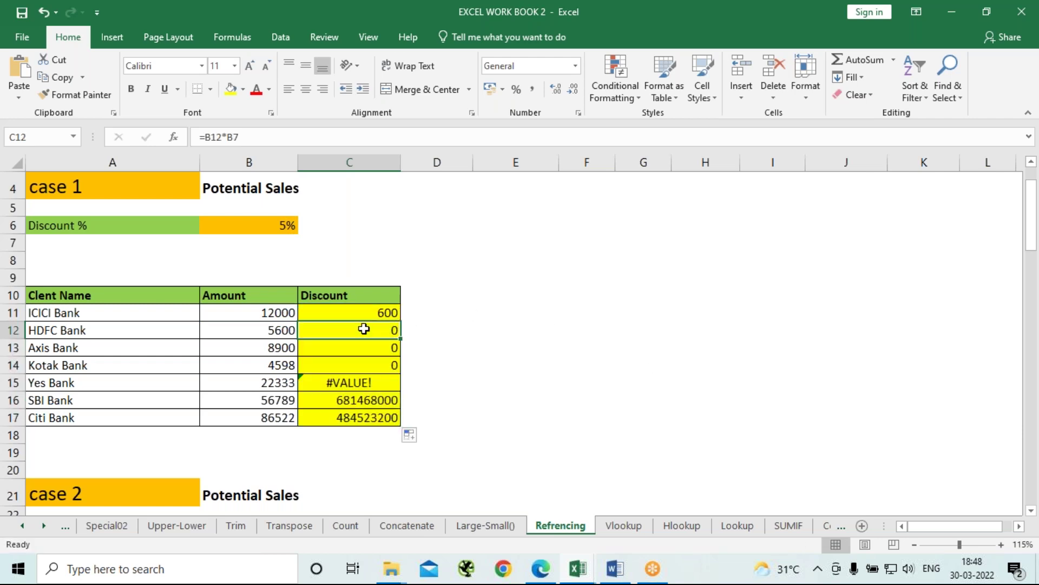
# Inspect C12's copied formula =B12*B7, discard the edit and return to C11
pyautogui.click(245, 137)
pyautogui.doubleClick(234, 136)
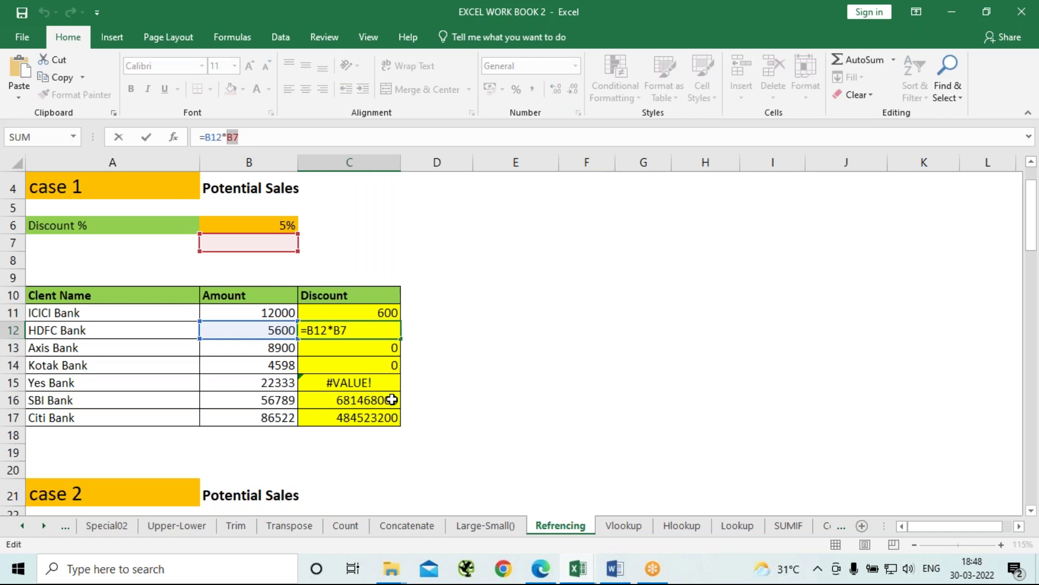
pyautogui.click(380, 316)
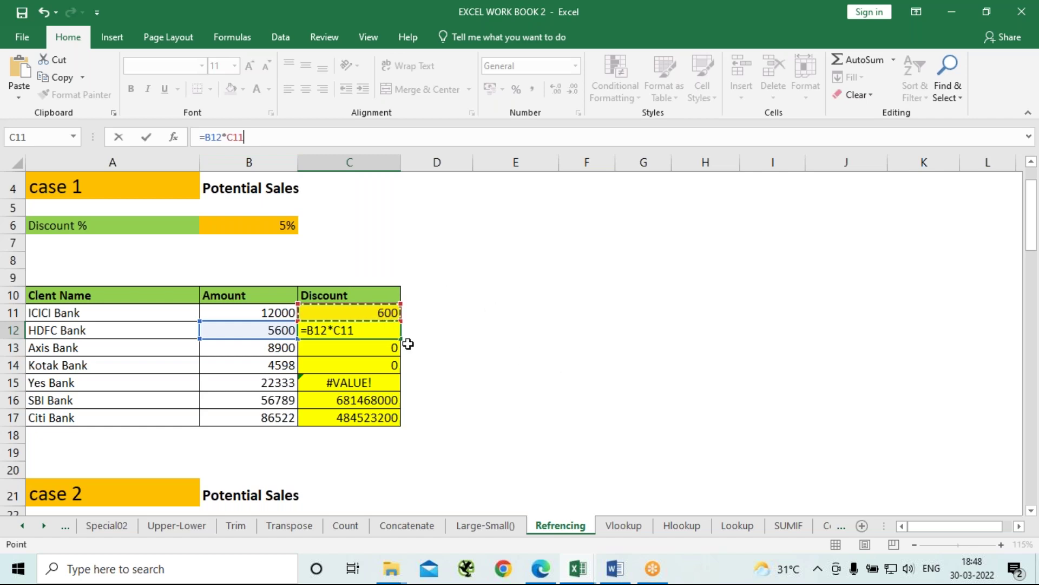
pyautogui.click(483, 343)
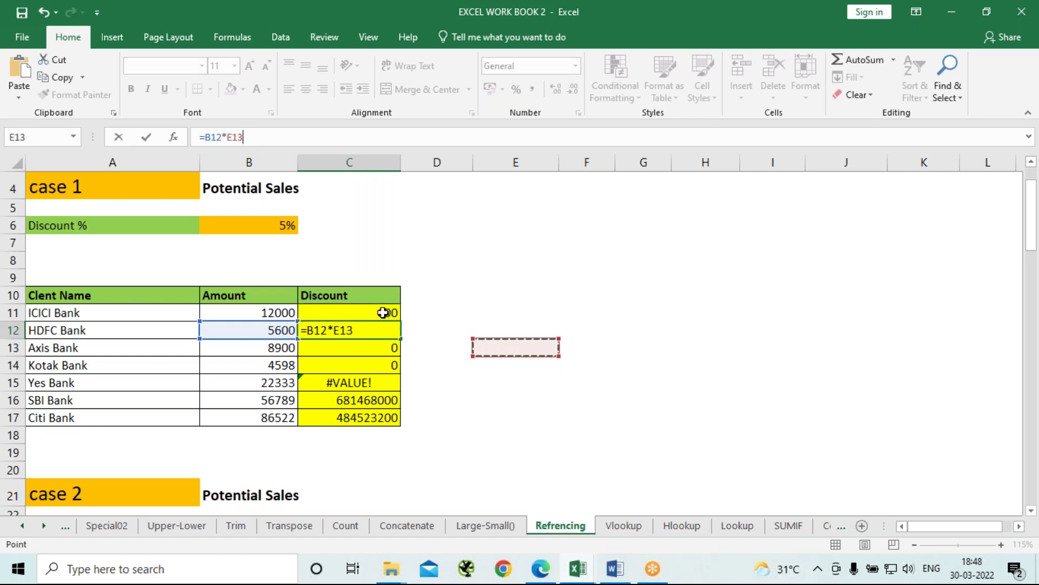
pyautogui.click(365, 312)
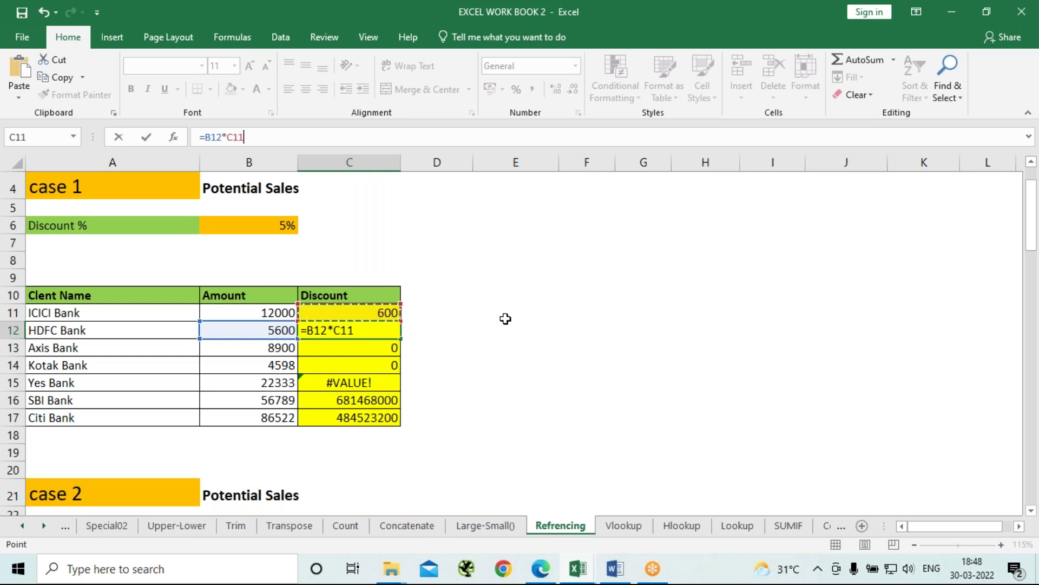
pyautogui.hotkey('ctrl', 'Return')
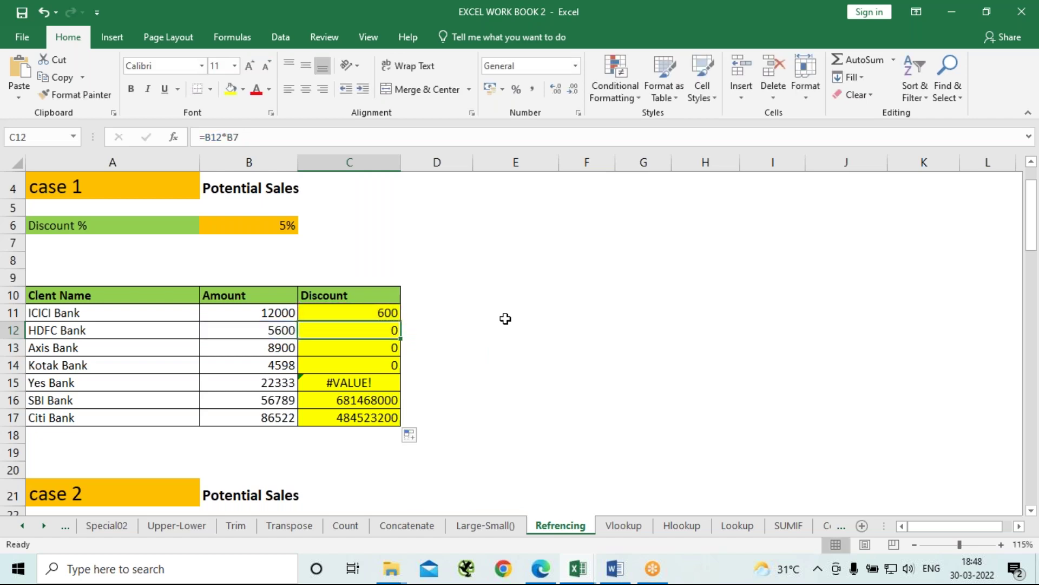
pyautogui.click(369, 317)
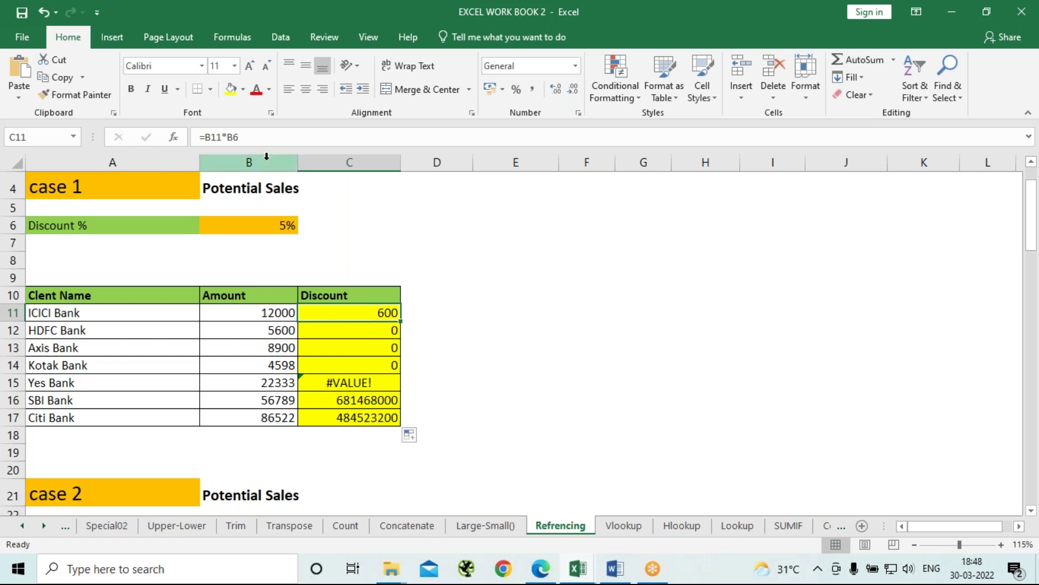
# Lock the rate reference in C11 so it reads =B11*$B$6
pyautogui.click(252, 136)
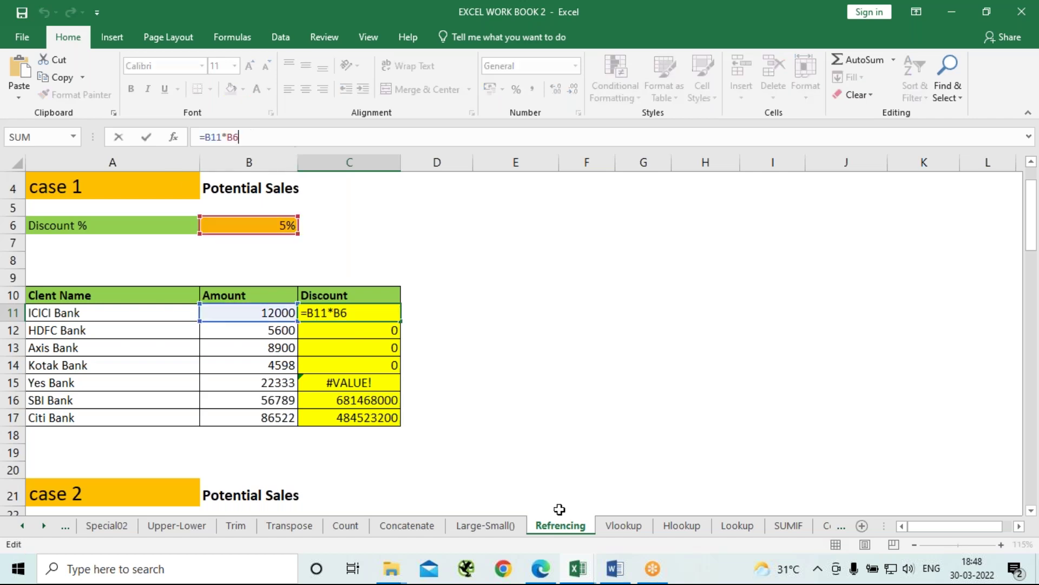
pyautogui.moveTo(671, 581)
pyautogui.click(520, 334)
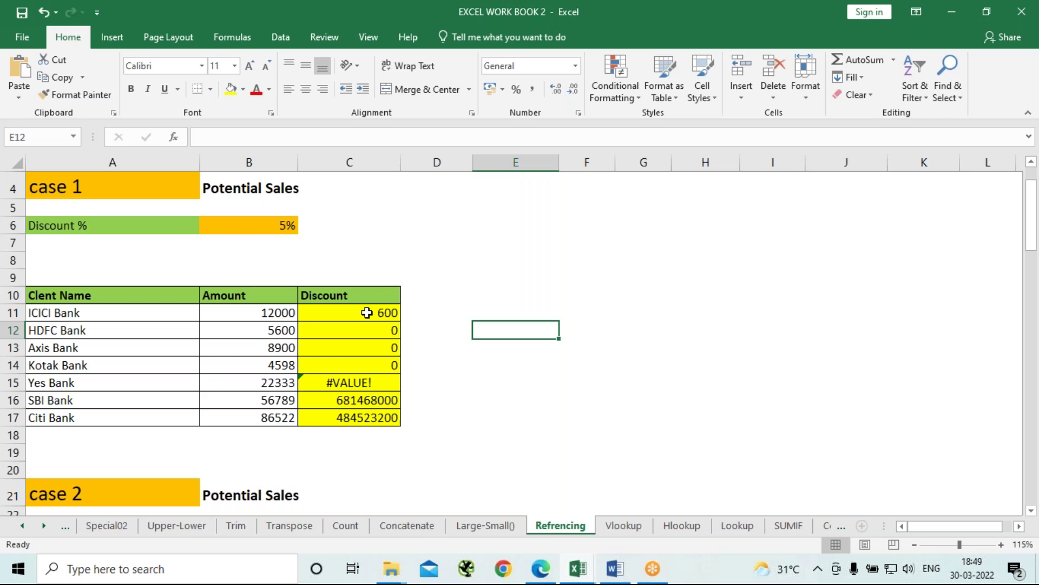
pyautogui.press('F2')
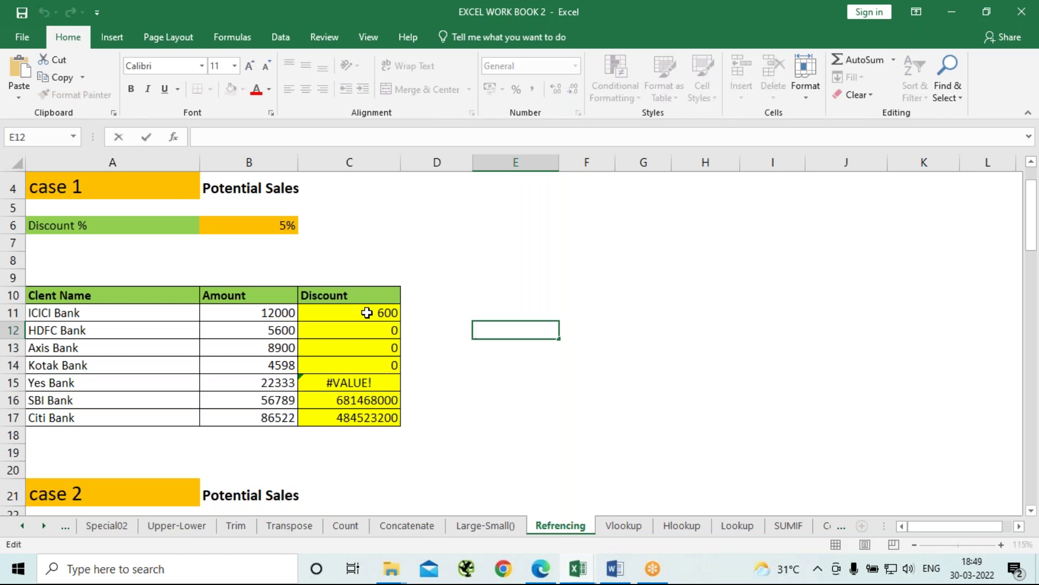
pyautogui.click(367, 311)
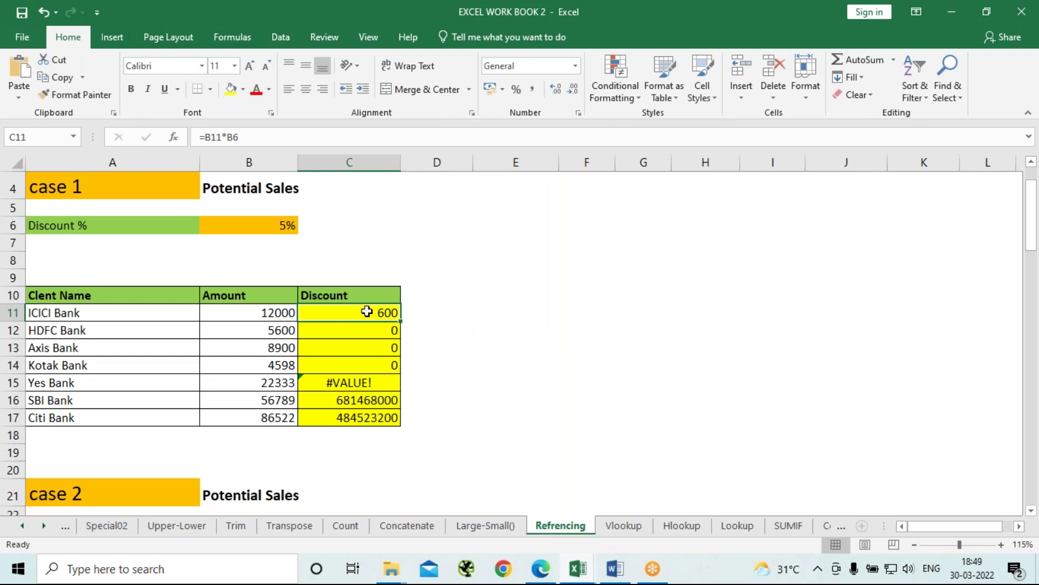
pyautogui.press('F2')
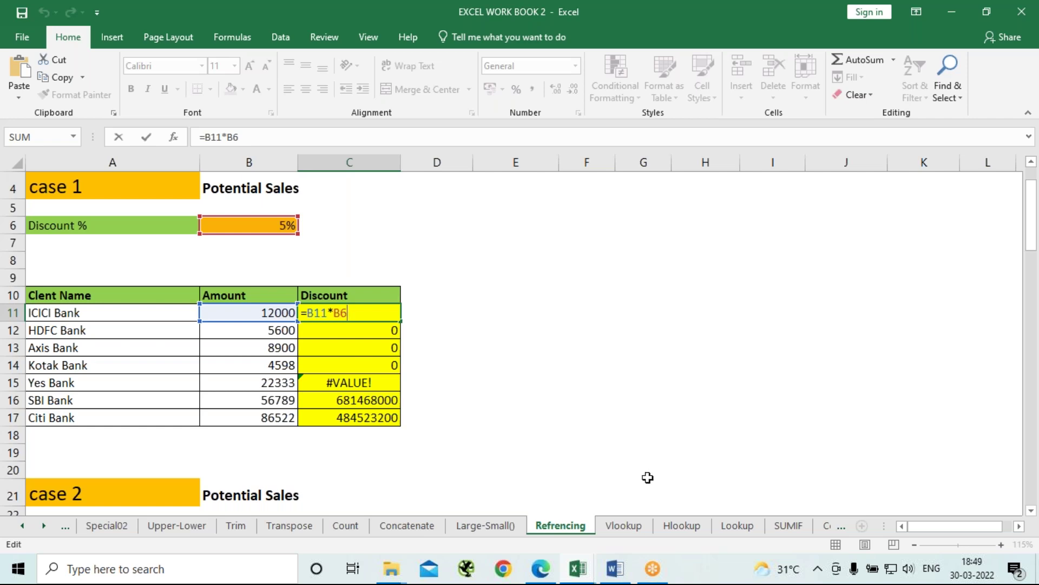
pyautogui.press('F4')
# Commit and refill C12:C17, giving discounts 280, 445, 229.9, 1116.65, 2839.45, 4326.1
pyautogui.press('Return')
pyautogui.click(391, 312)
pyautogui.doubleClick(394, 318)
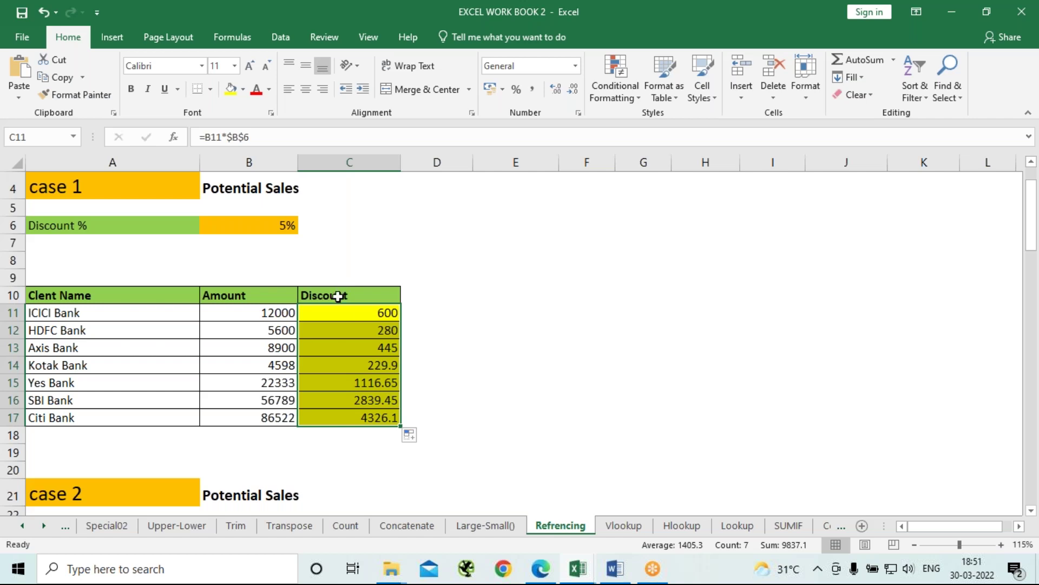
pyautogui.moveTo(353, 313)
pyautogui.mouseDown()
pyautogui.moveTo(351, 347)
pyautogui.moveTo(353, 315)
pyautogui.mouseUp()
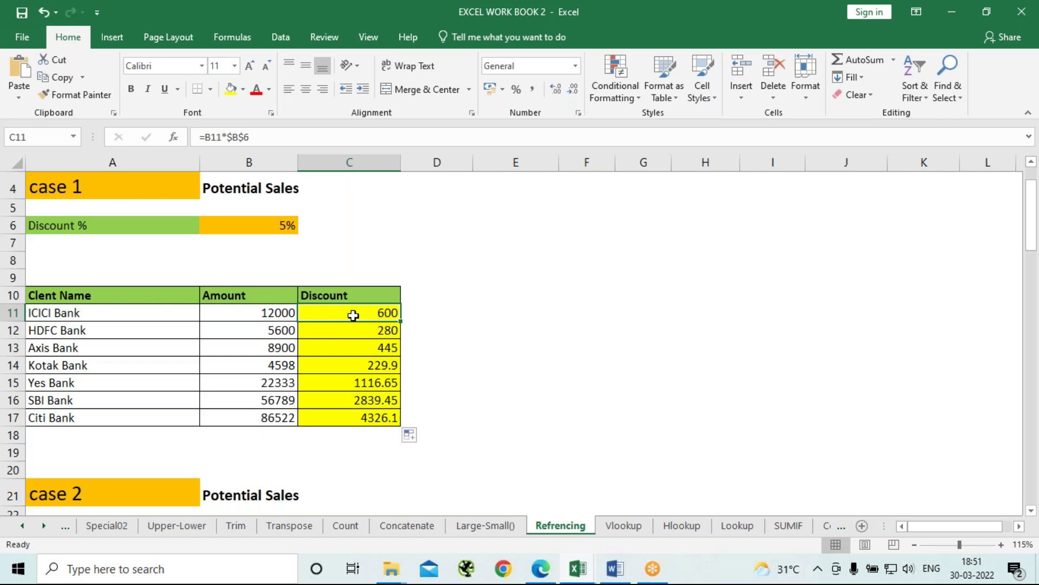
pyautogui.click(430, 314)
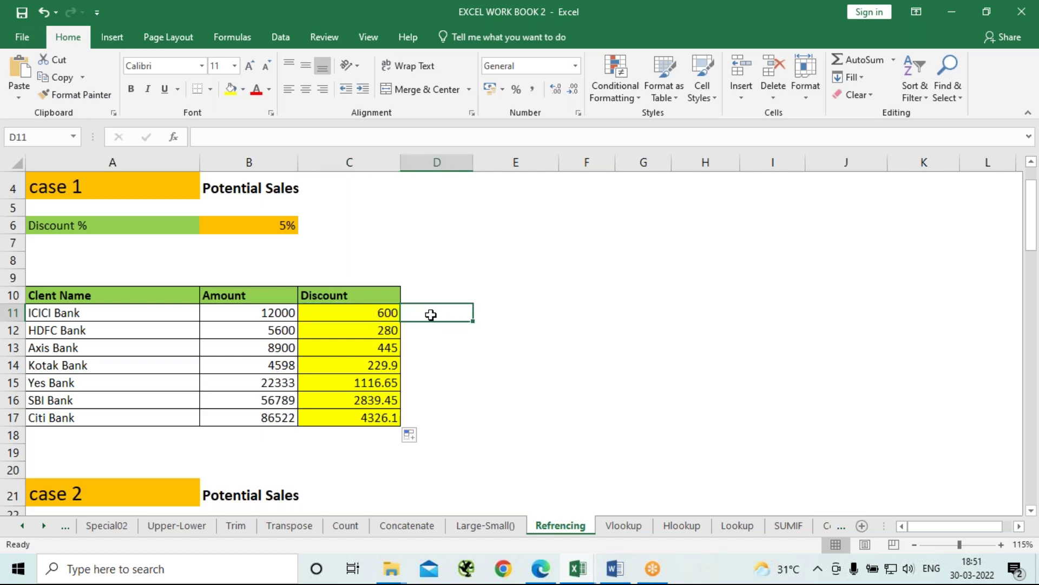
pyautogui.write('=')
pyautogui.press('Left')
pyautogui.press('Left')
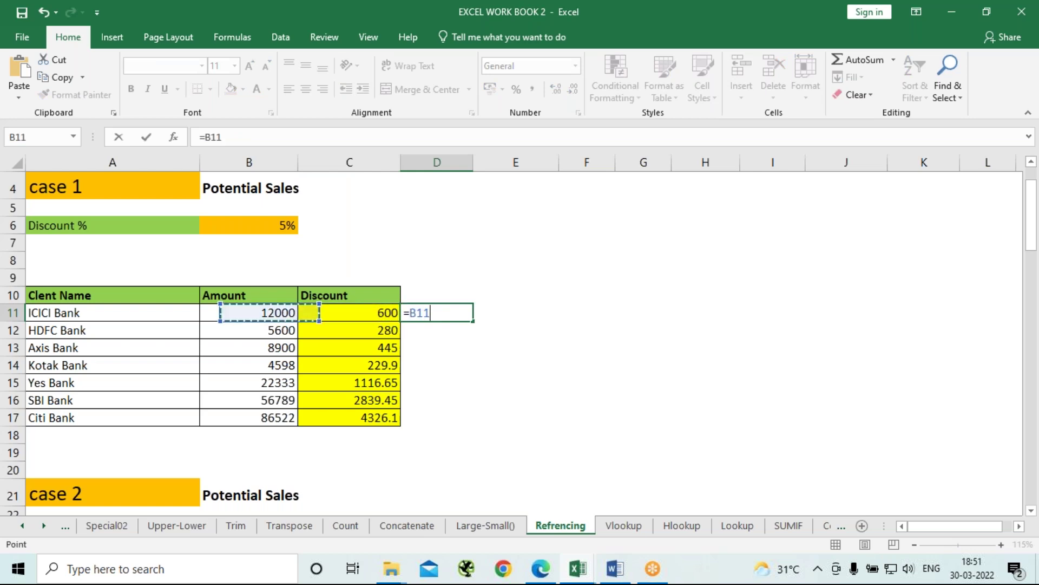
pyautogui.press('Left')
pyautogui.press('Right')
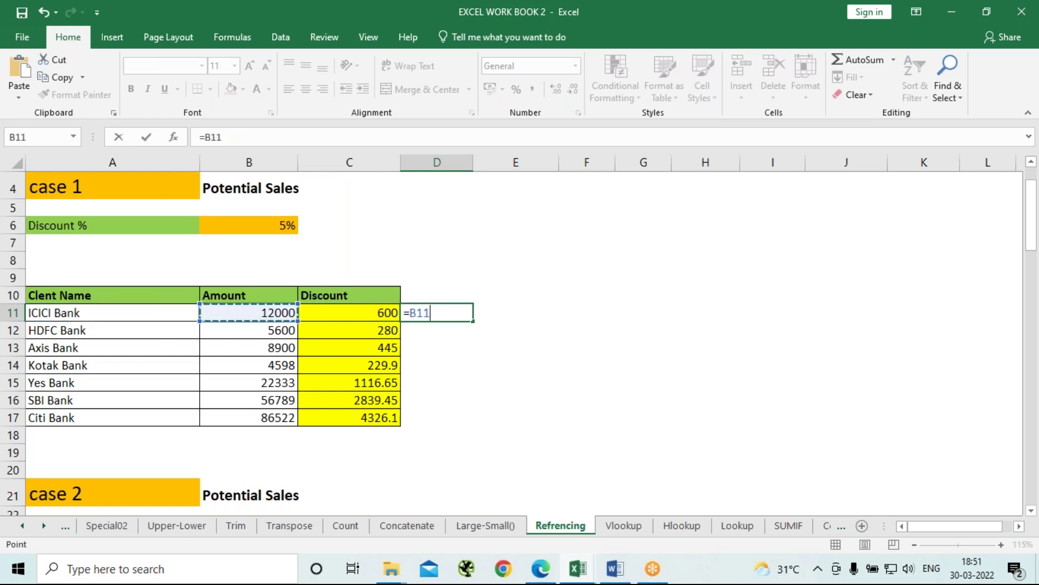
pyautogui.write('*5')
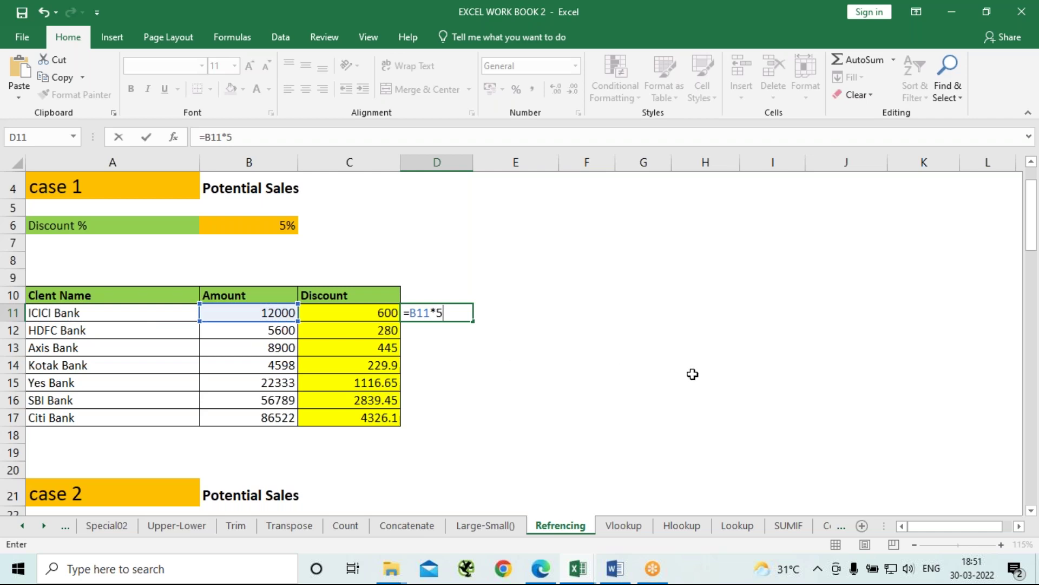
pyautogui.write('%')
pyautogui.press('Return')
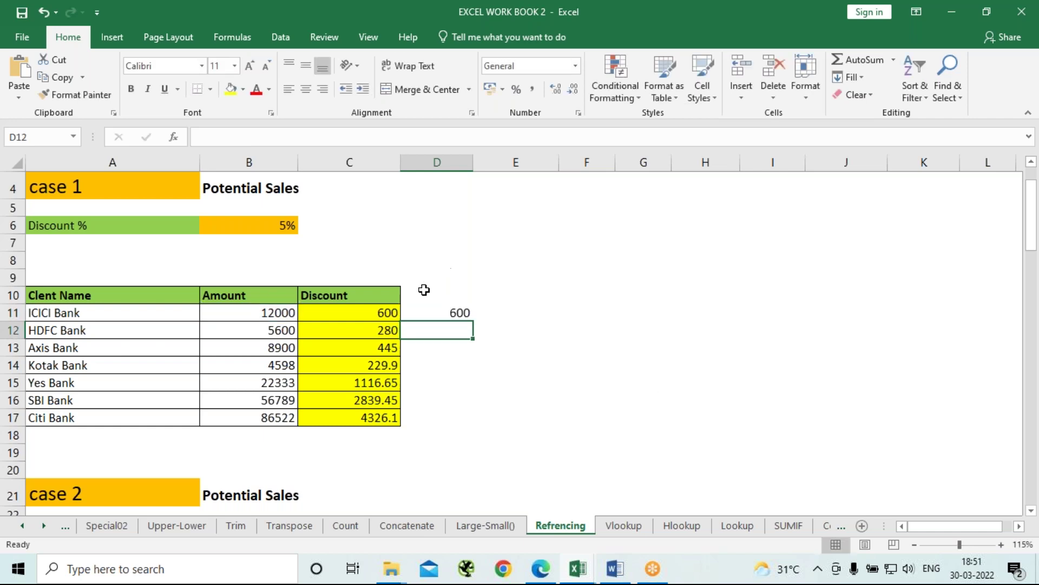
pyautogui.click(465, 314)
pyautogui.moveTo(473, 321); pyautogui.dragTo(465, 435)
pyautogui.click(554, 379)
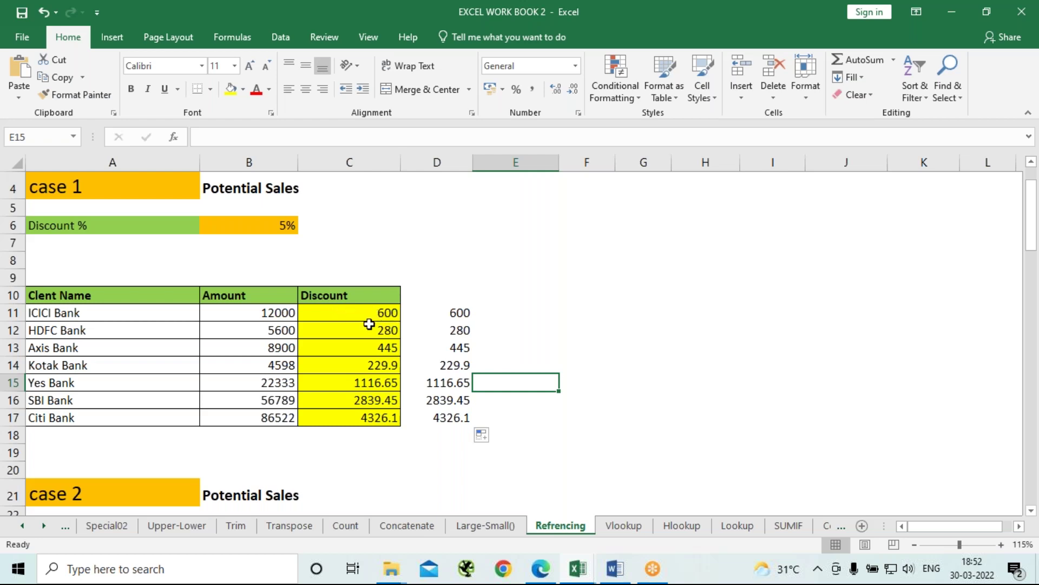
pyautogui.click(356, 311)
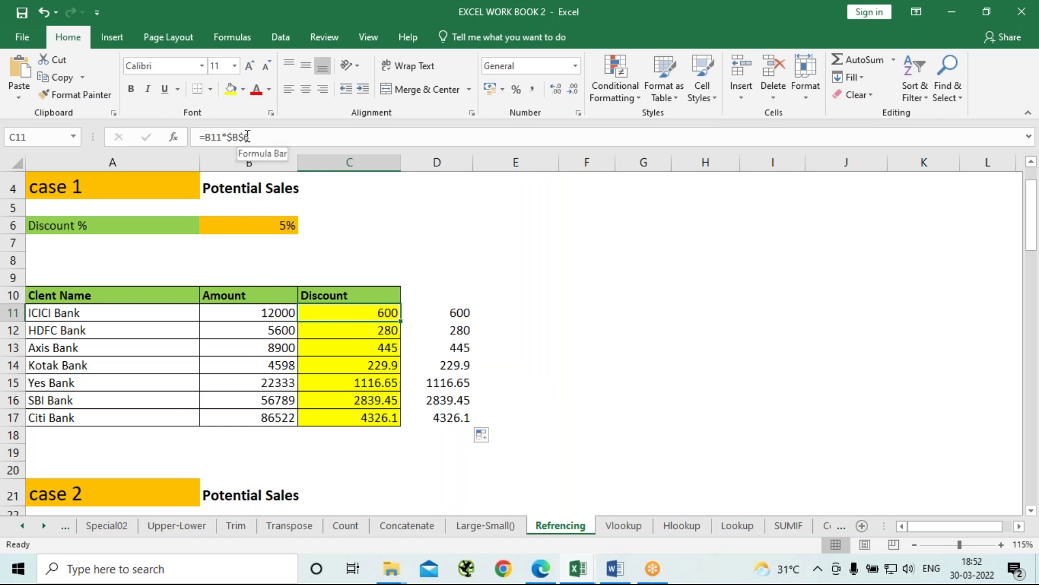
pyautogui.click(453, 312)
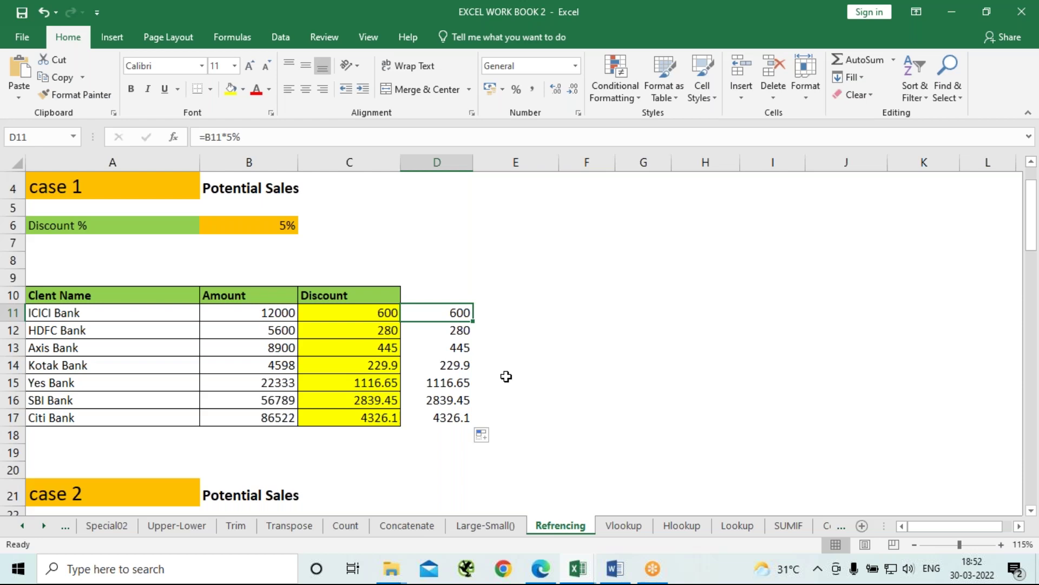
# In the case 2 table, begin =B28*C25 in C28 for the ICICI Bank discount
pyautogui.scroll(-3, 512, 377)
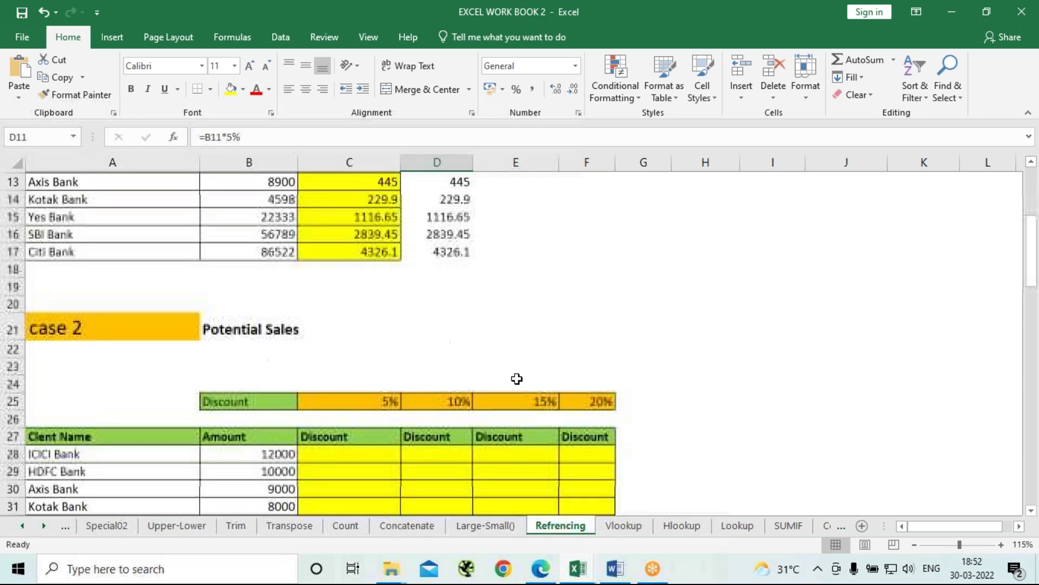
pyautogui.scroll(-3, 489, 379)
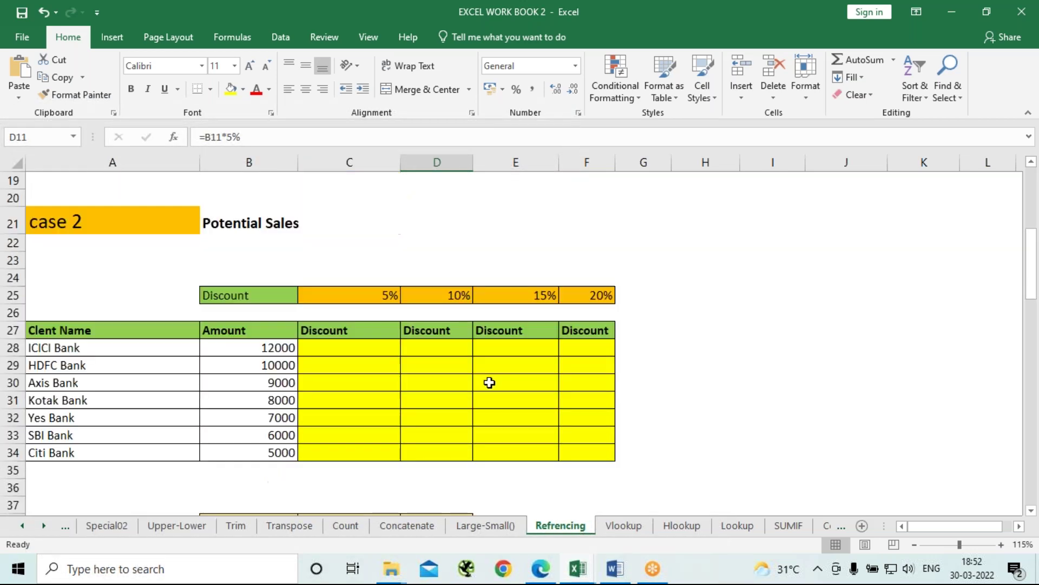
pyautogui.click(326, 286)
pyautogui.write('=')
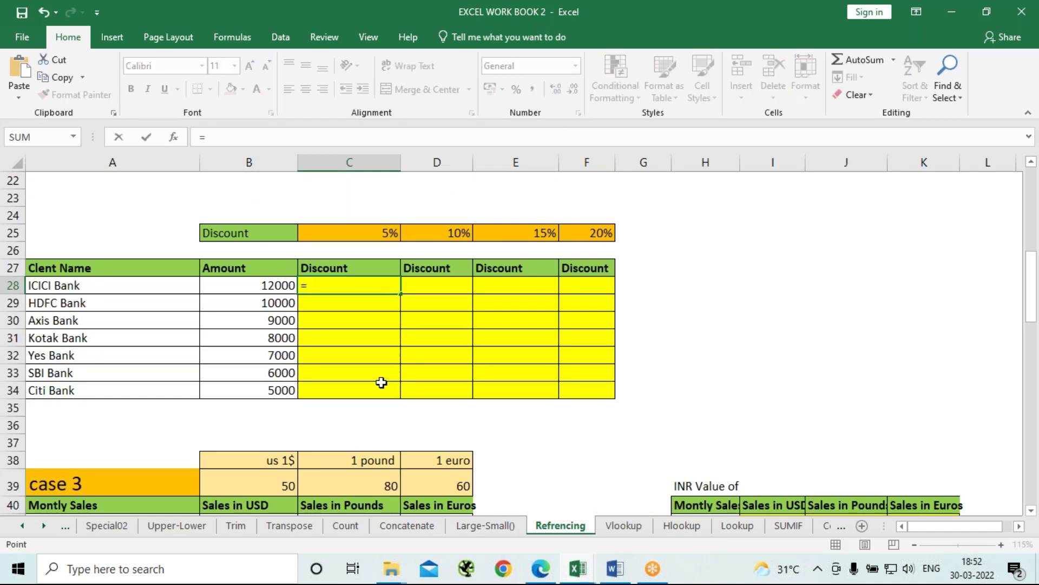
pyautogui.press('Left')
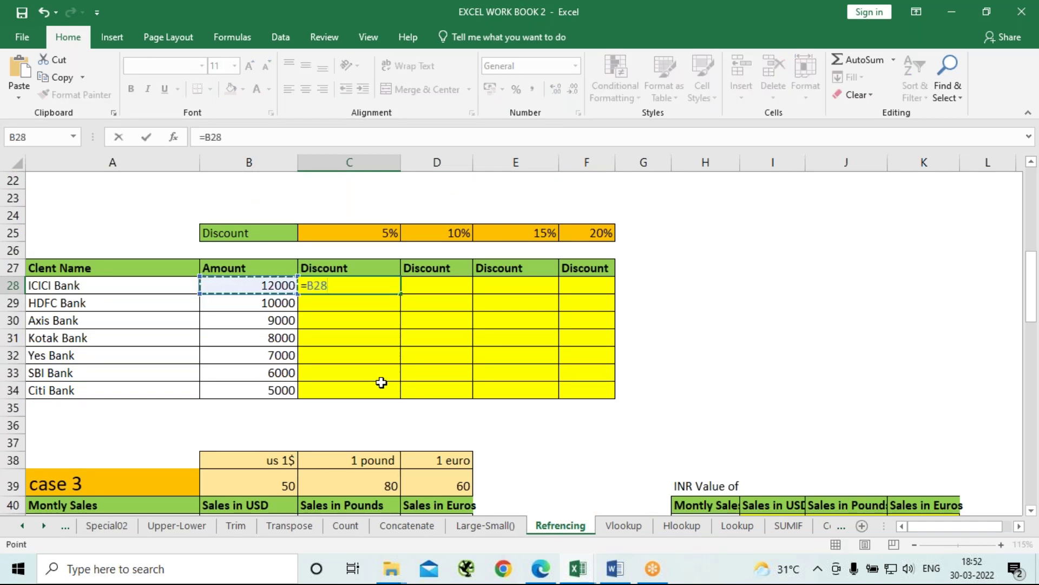
pyautogui.write('*')
pyautogui.press('Up')
pyautogui.press('Up')
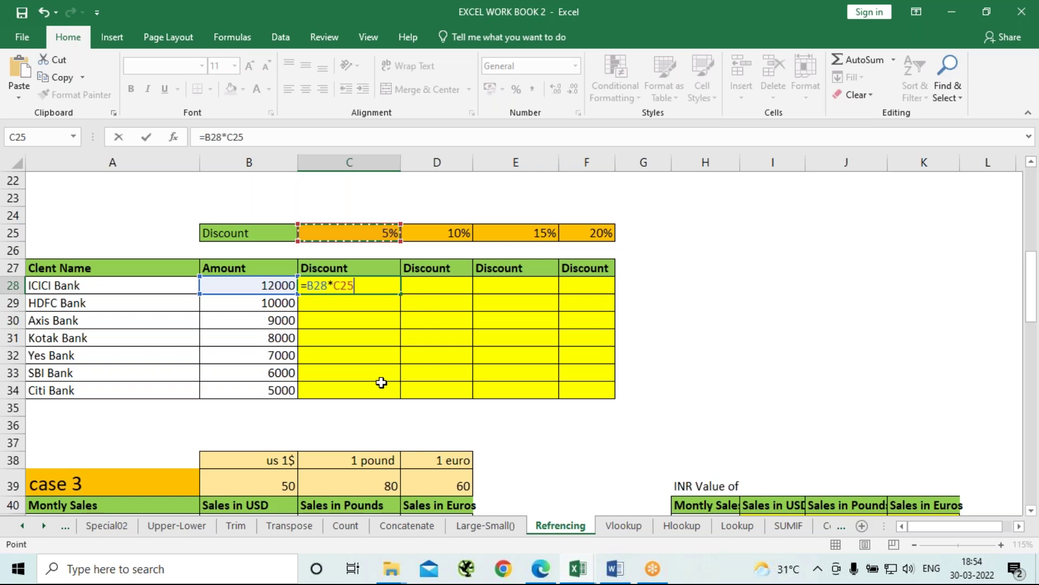
# Change C28's amount reference to $B28, locking only column B
pyautogui.press('Left')
pyautogui.press('Left')
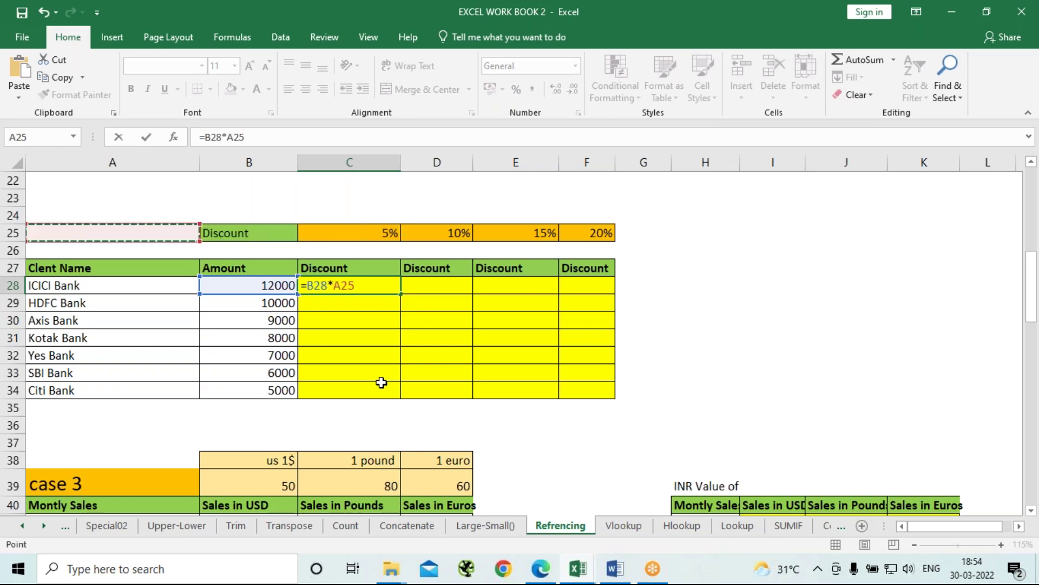
pyautogui.press('F2')
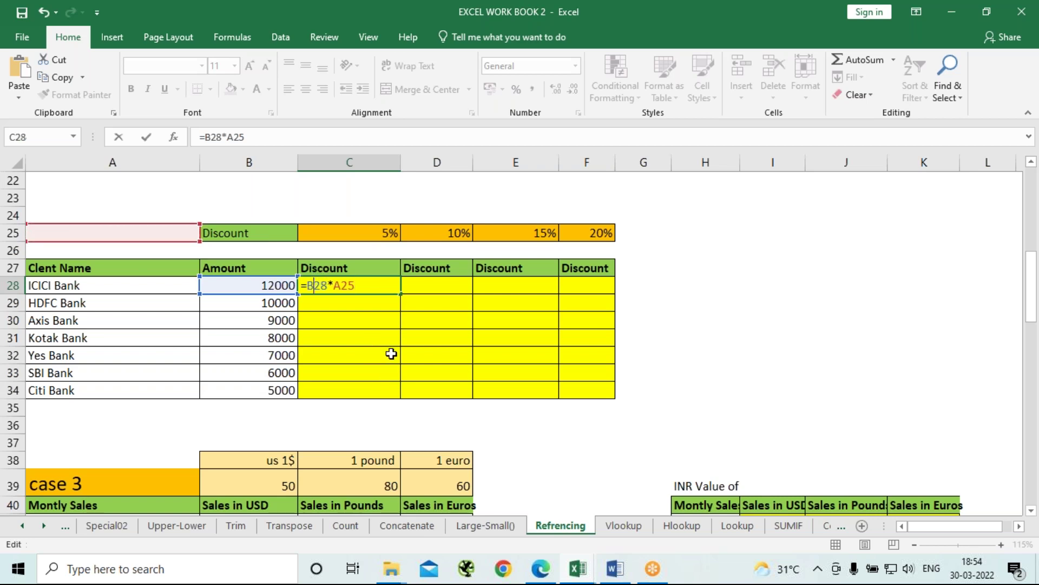
pyautogui.press('Left')
pyautogui.press('F4')
pyautogui.press('F4')
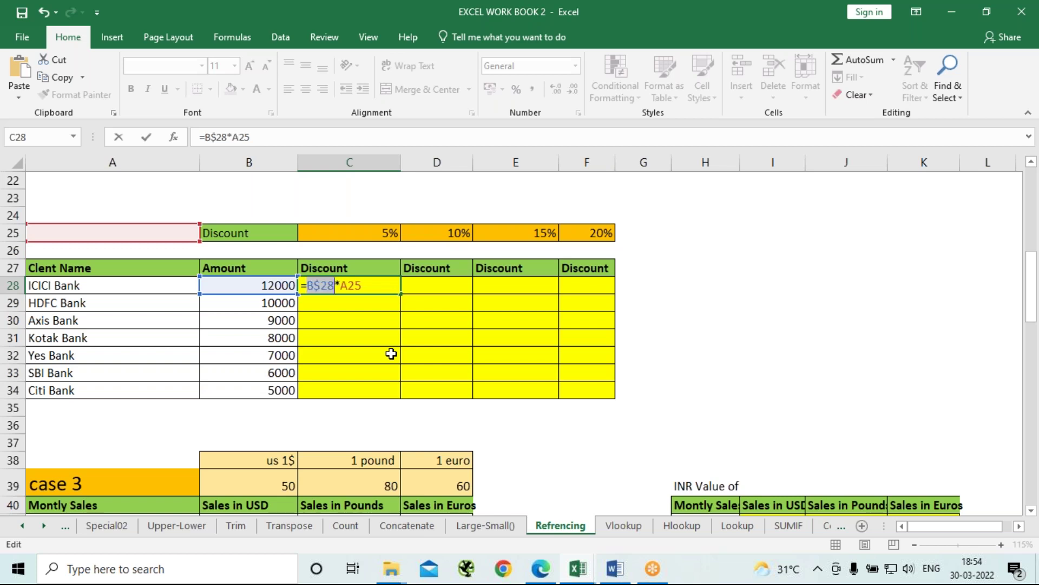
pyautogui.press('F4')
pyautogui.press('Right')
# Replace A25 with C25 and lock its row so C28 reads =$B28*C$25
pyautogui.press('BackSpace')
pyautogui.press('BackSpace')
pyautogui.press('BackSpace')
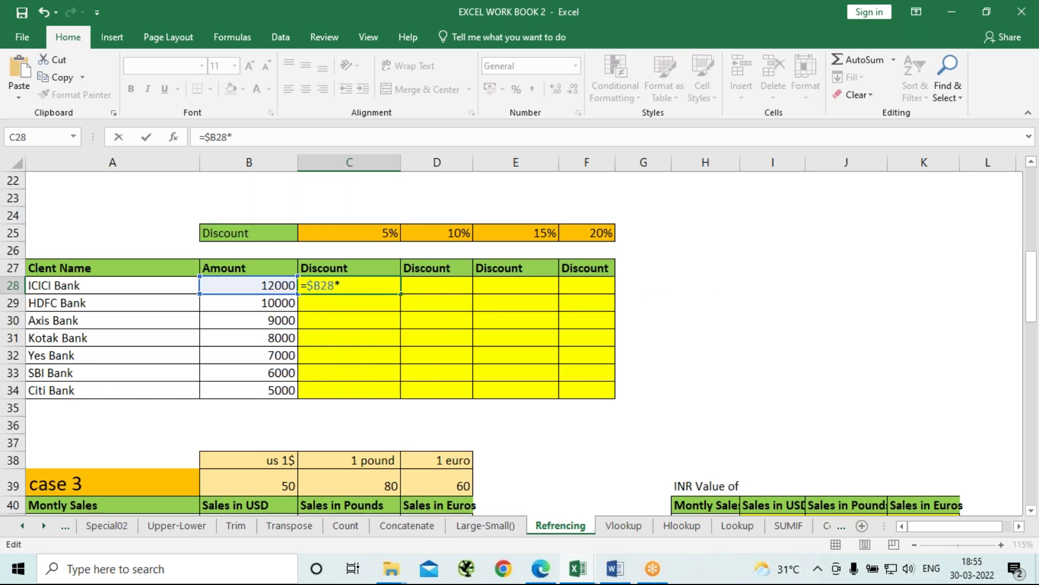
pyautogui.click(371, 229)
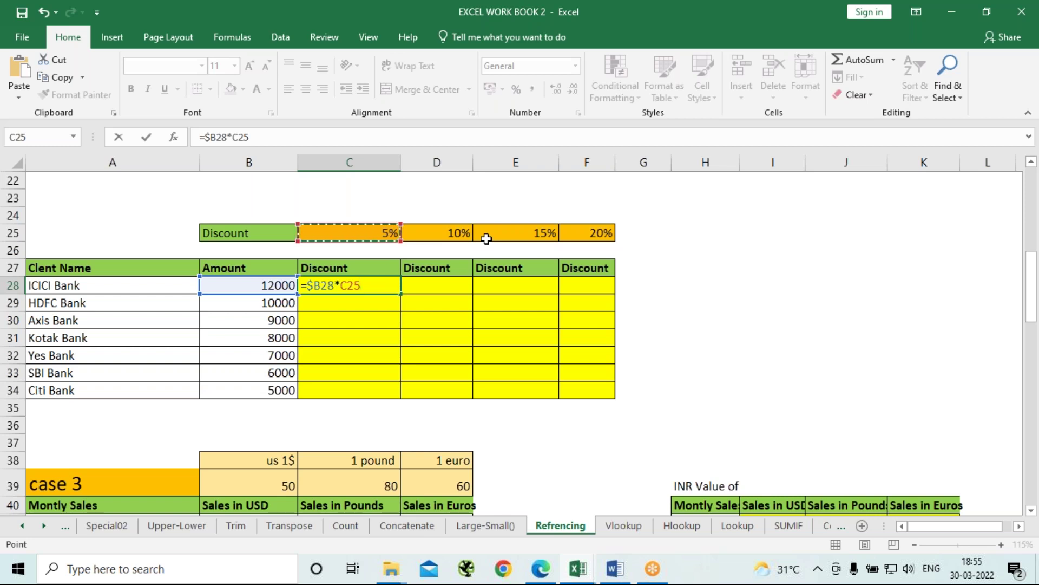
pyautogui.press('F4')
pyautogui.press('F4')
# Commit C28 and fill it across to F28 and down to row 34, giving 600–2400 through 250–1000
pyautogui.press('Return')
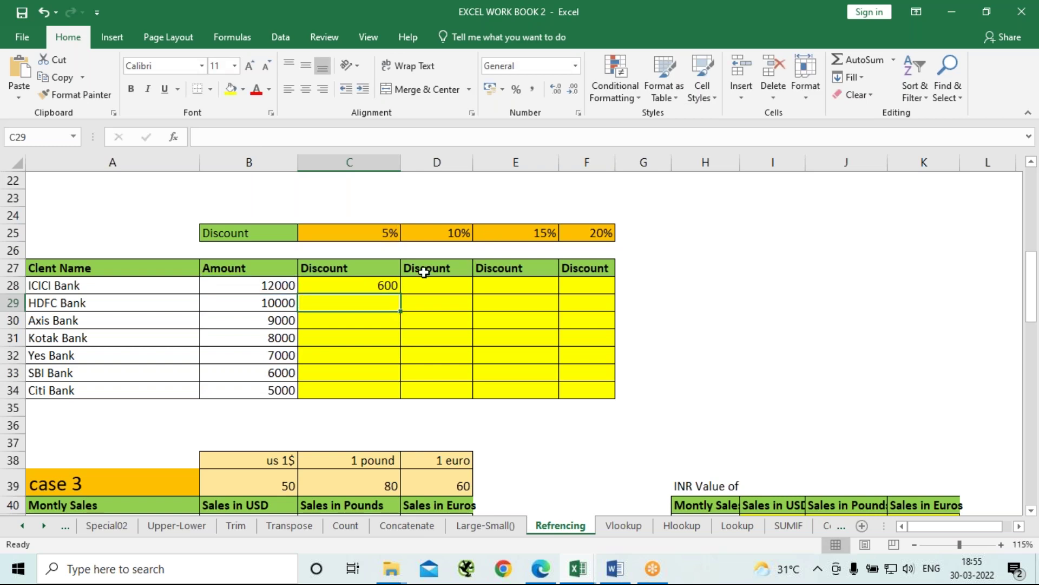
pyautogui.click(379, 284)
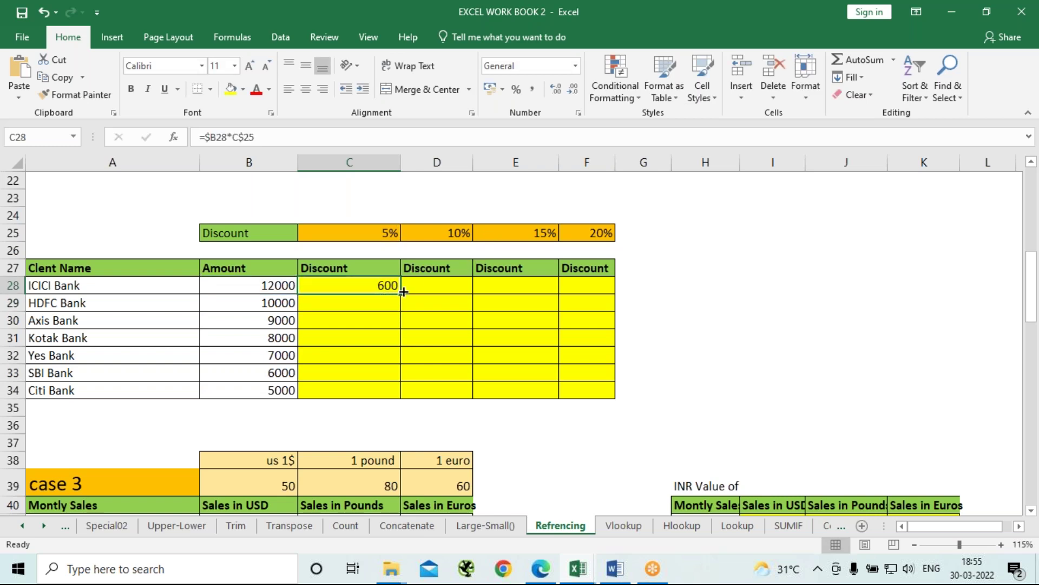
pyautogui.moveTo(401, 293); pyautogui.dragTo(603, 291)
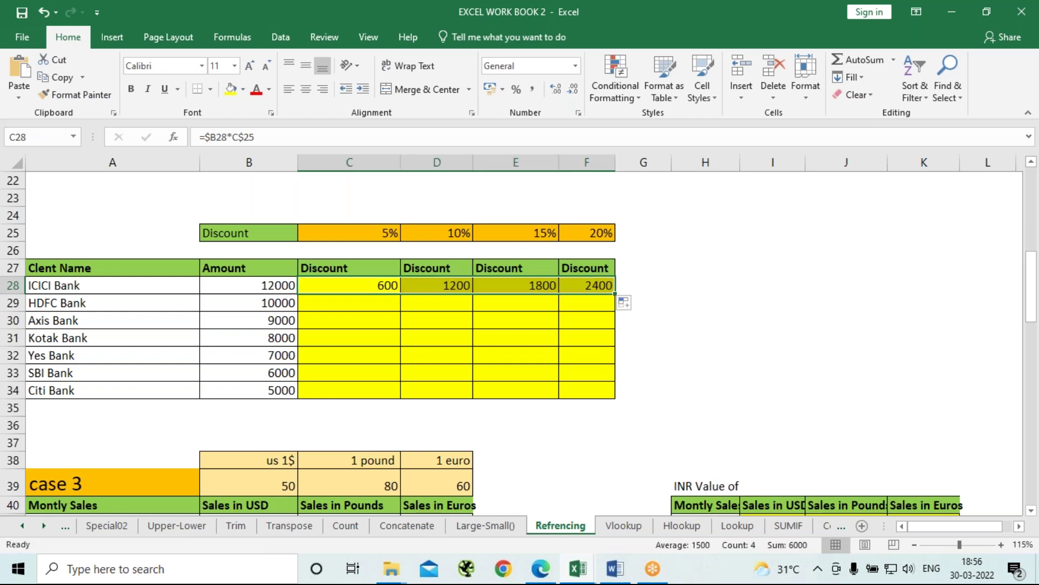
pyautogui.moveTo(616, 294); pyautogui.dragTo(615, 398)
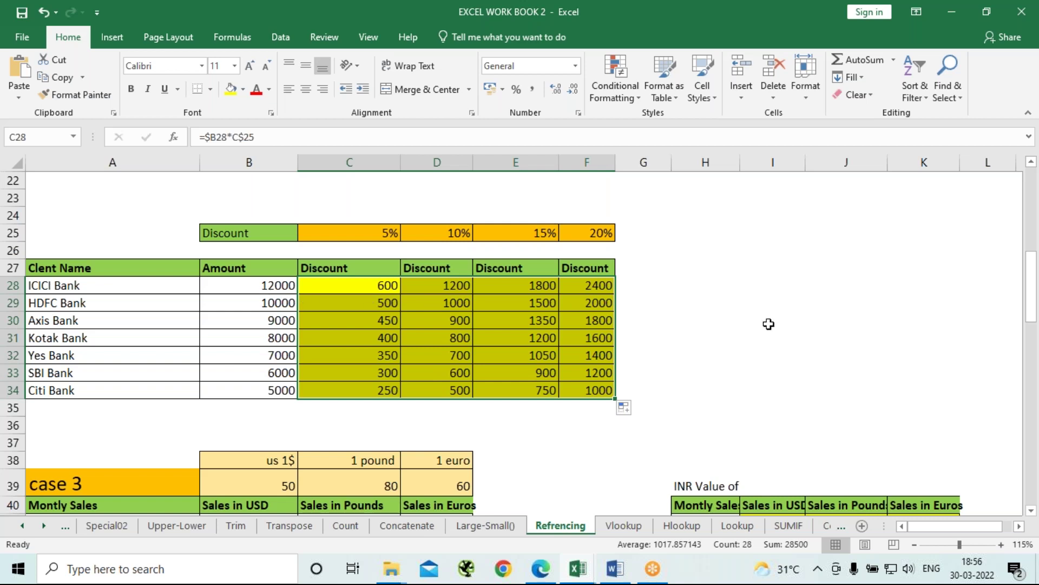
pyautogui.click(701, 335)
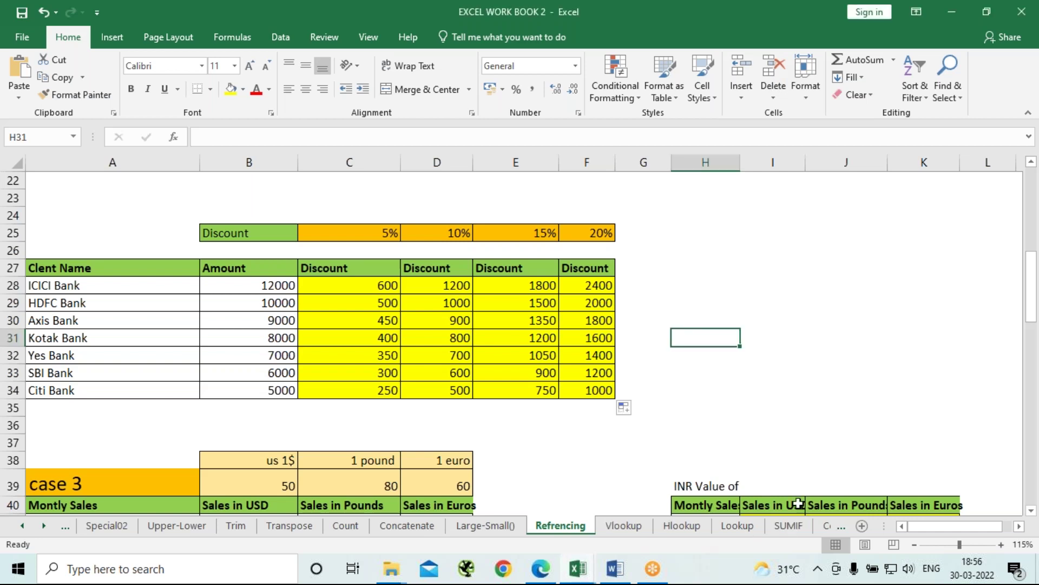
# Go to the Vlookup sheet and check the Emp ID in C5
pyautogui.click(624, 526)
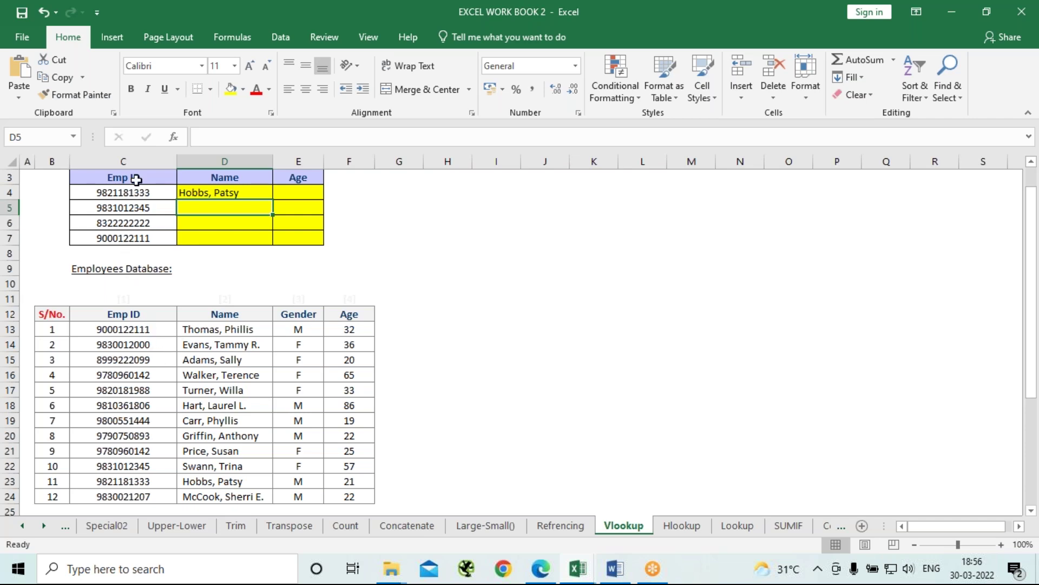
pyautogui.click(137, 210)
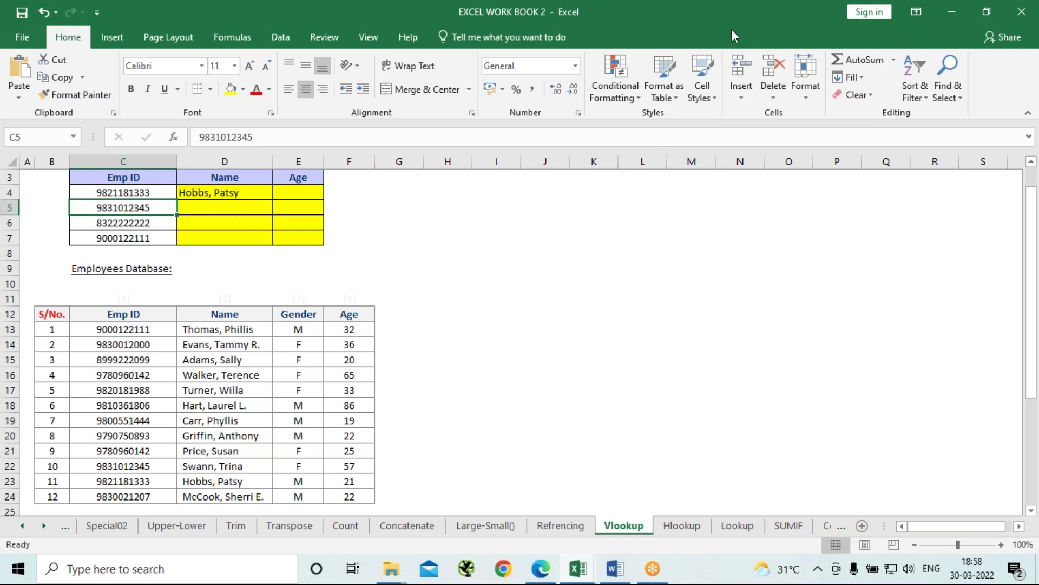
# Zoom the Vlookup sheet to 130% and scroll through the Employees Database and back
pyautogui.click(1001, 544)
pyautogui.click(1001, 544)
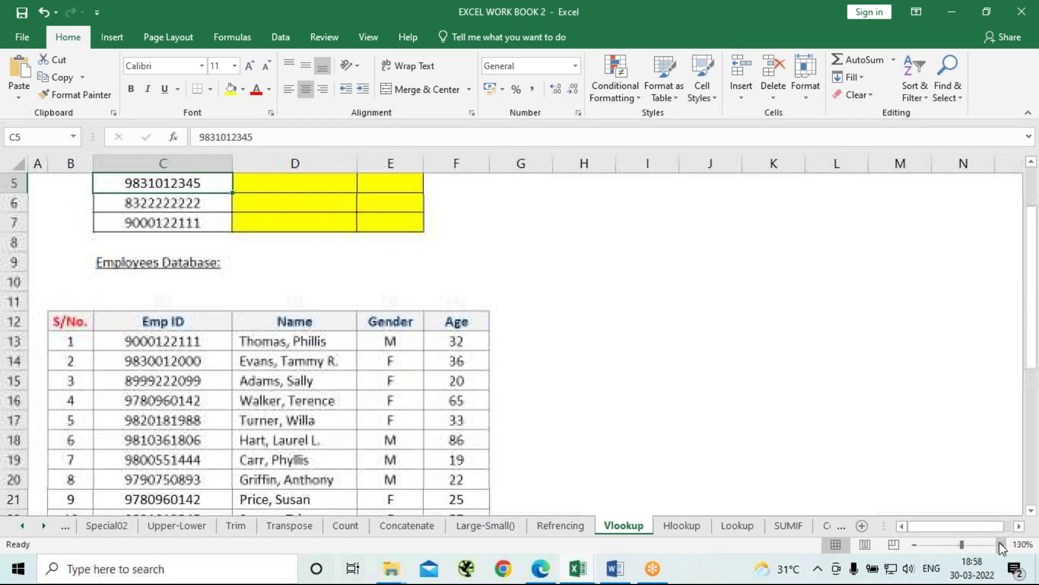
pyautogui.scroll(-1, 648, 350)
pyautogui.scroll(-2, 648, 350)
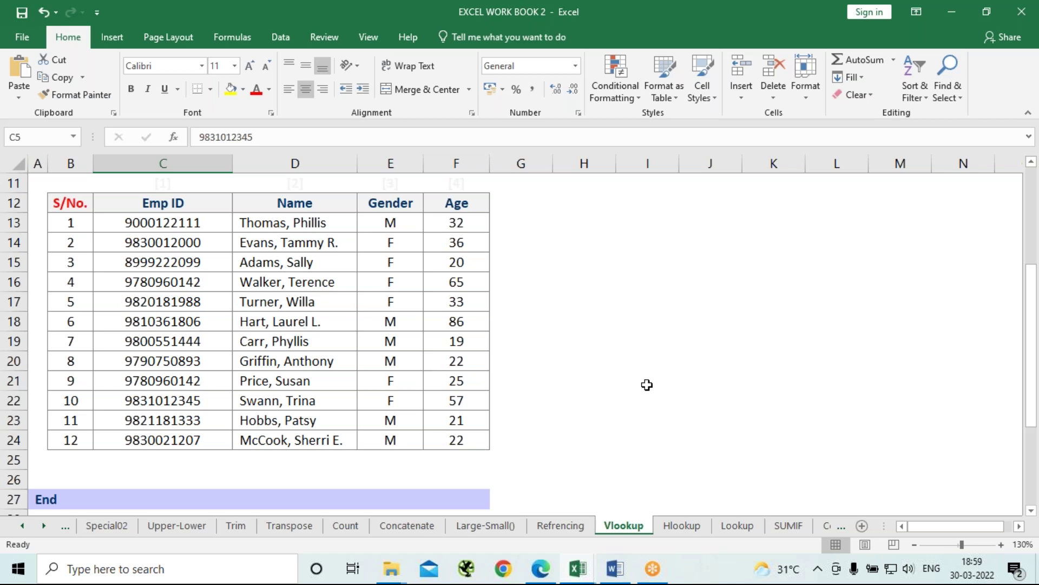
pyautogui.scroll(2, 647, 384)
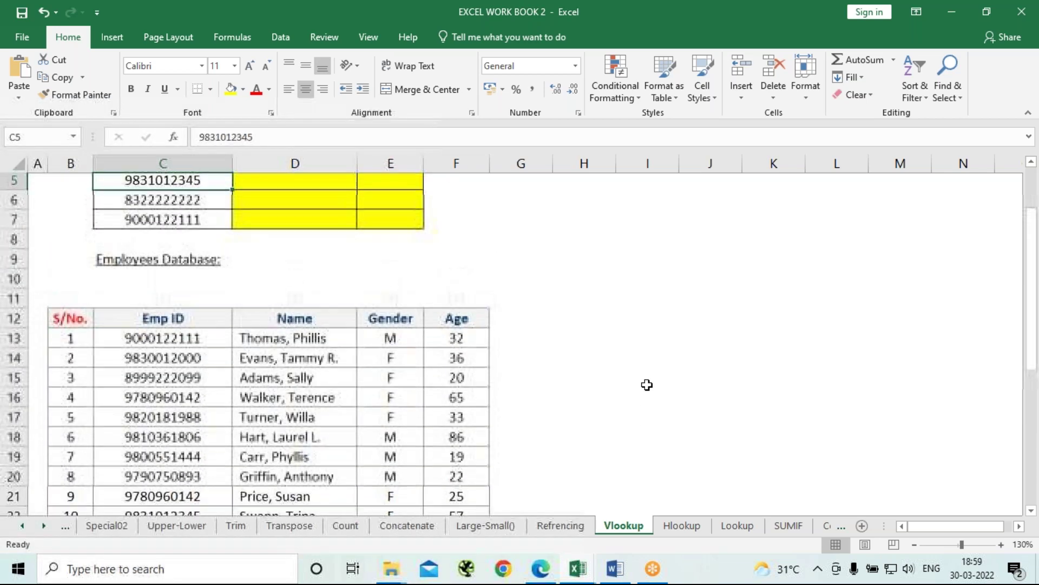
pyautogui.scroll(-1, 648, 386)
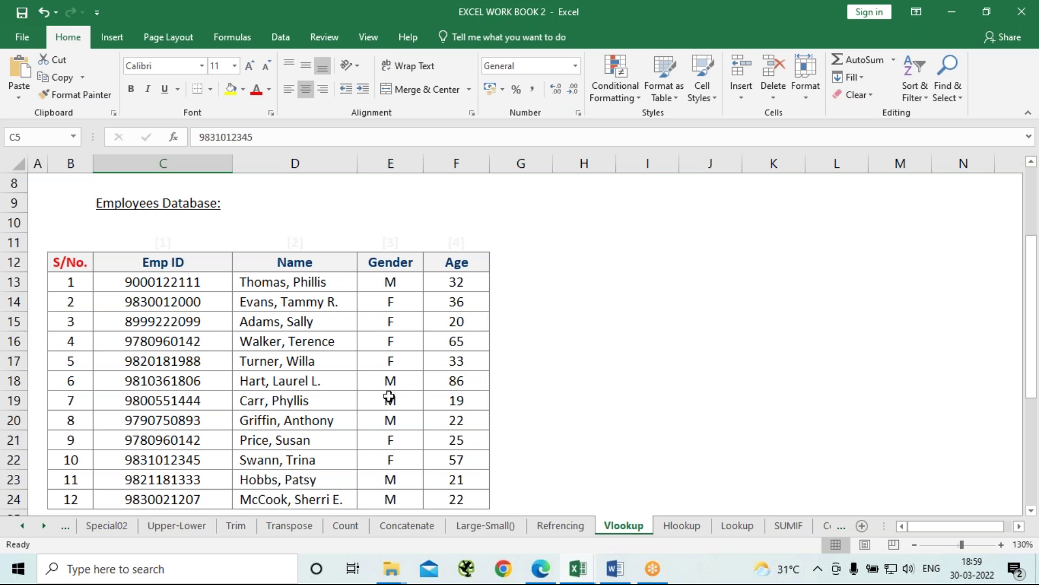
pyautogui.scroll(2, 389, 399)
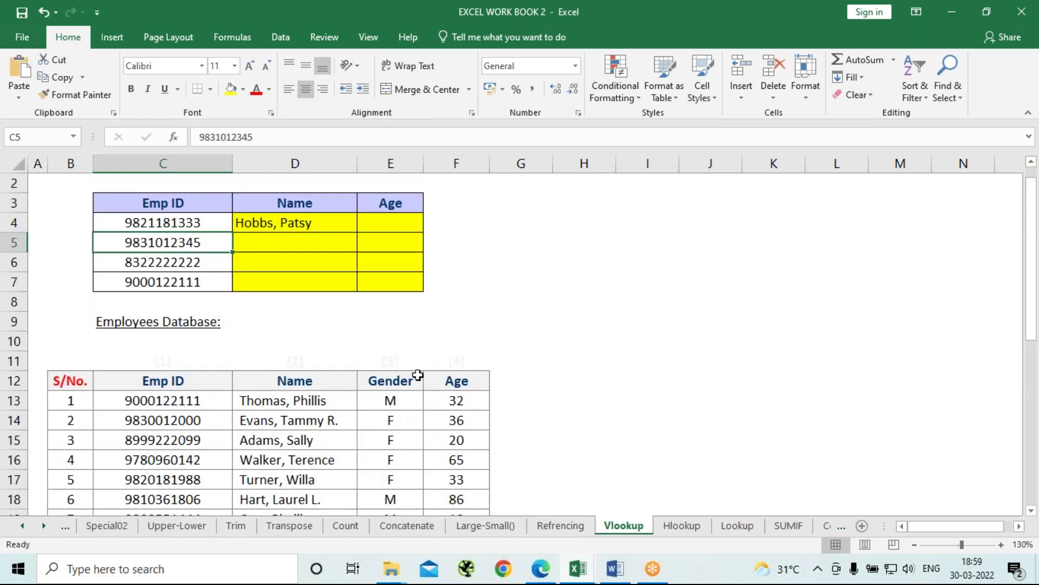
# Start =VLOOKUP(C5,C12 in D5, using C5's Emp ID and the Emp ID header C12
pyautogui.click(269, 243)
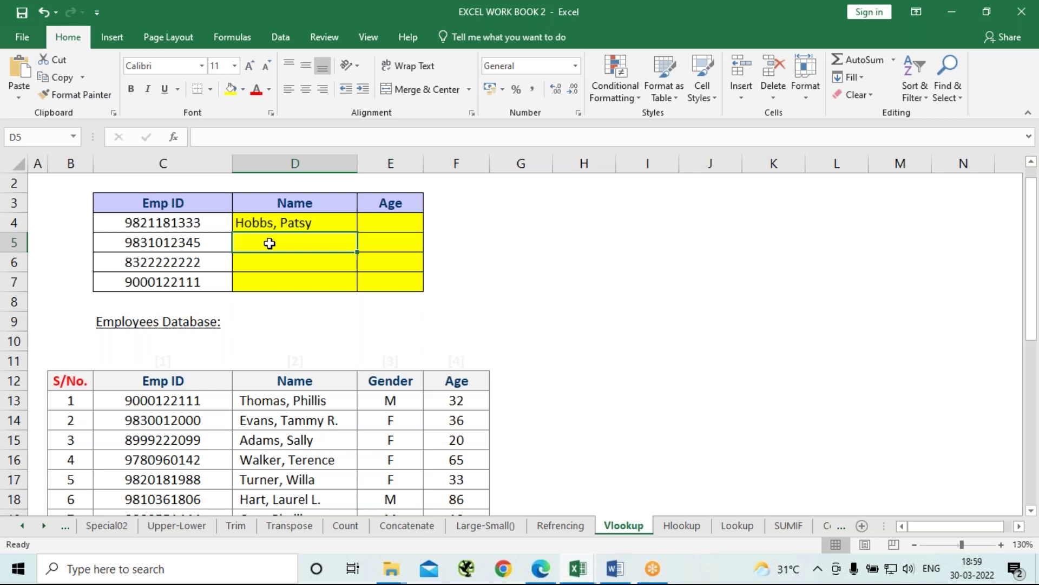
pyautogui.write('=')
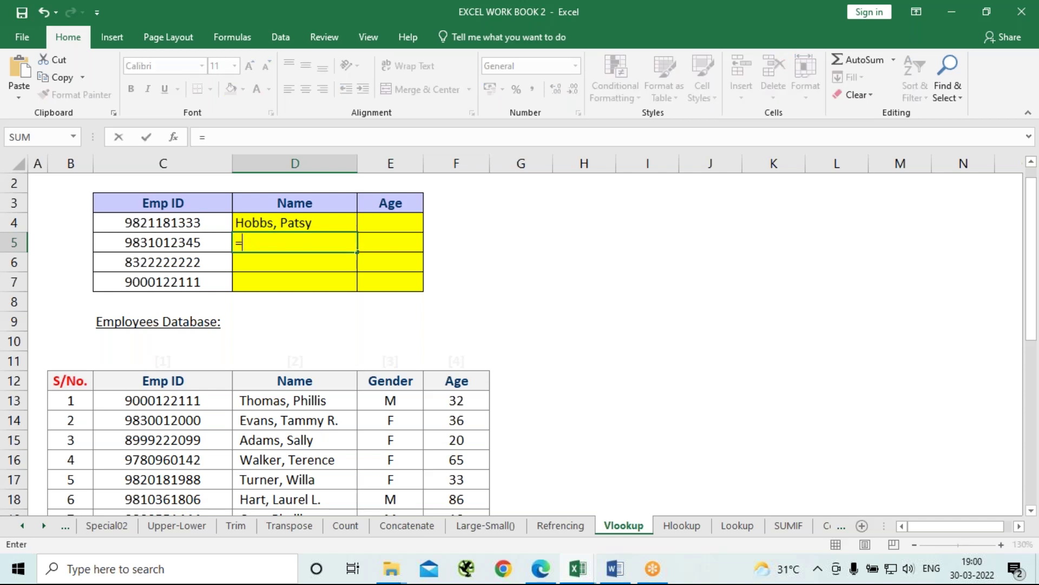
pyautogui.write('v')
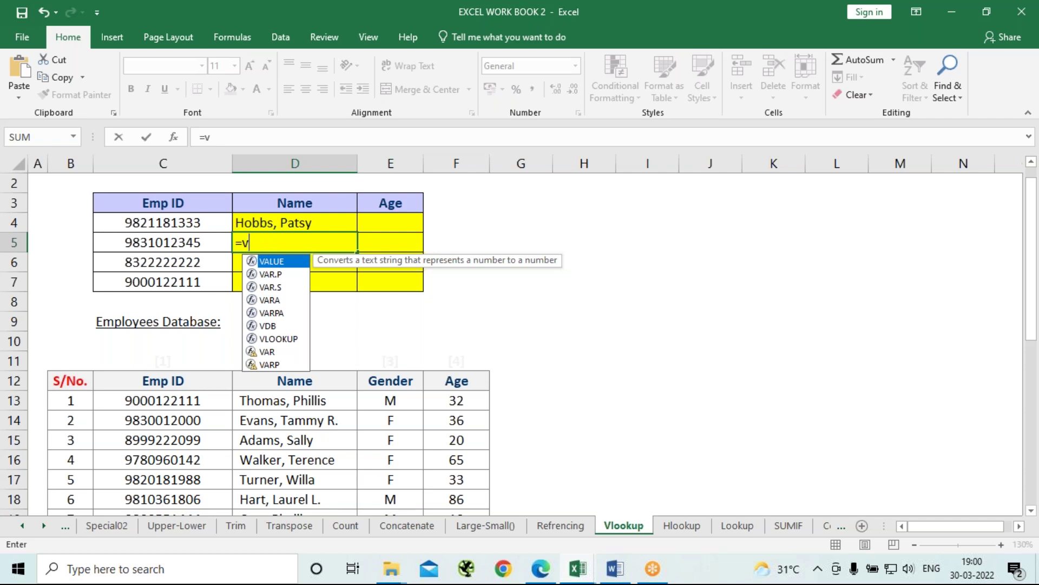
pyautogui.write('l')
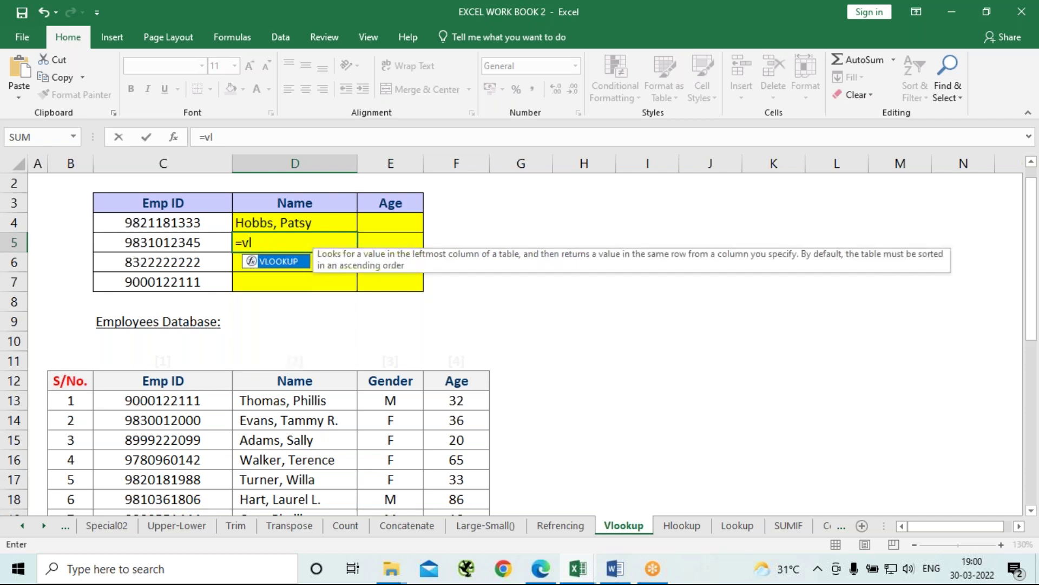
pyautogui.press('Tab')
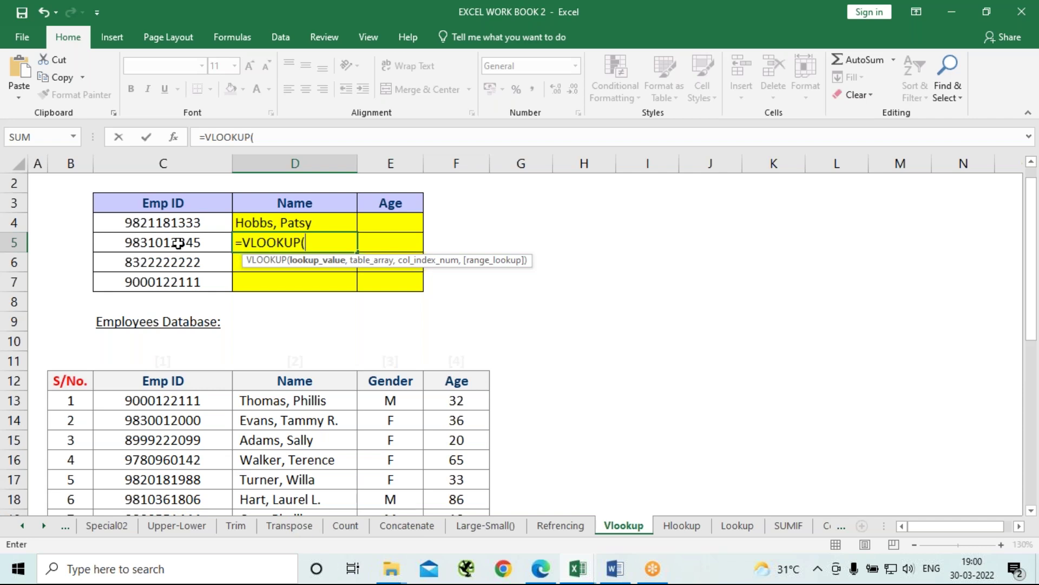
pyautogui.click(178, 244)
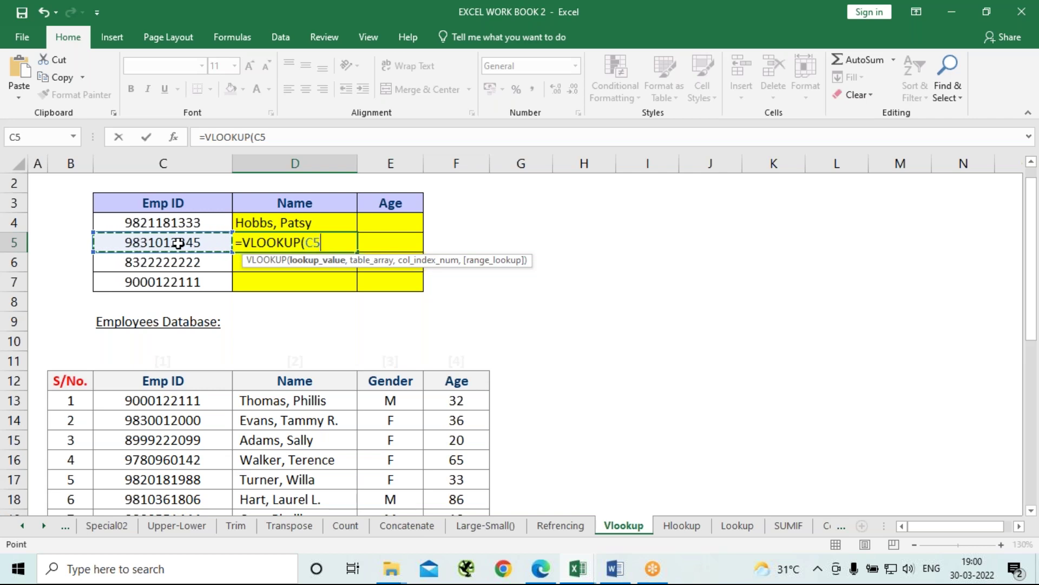
pyautogui.write(',')
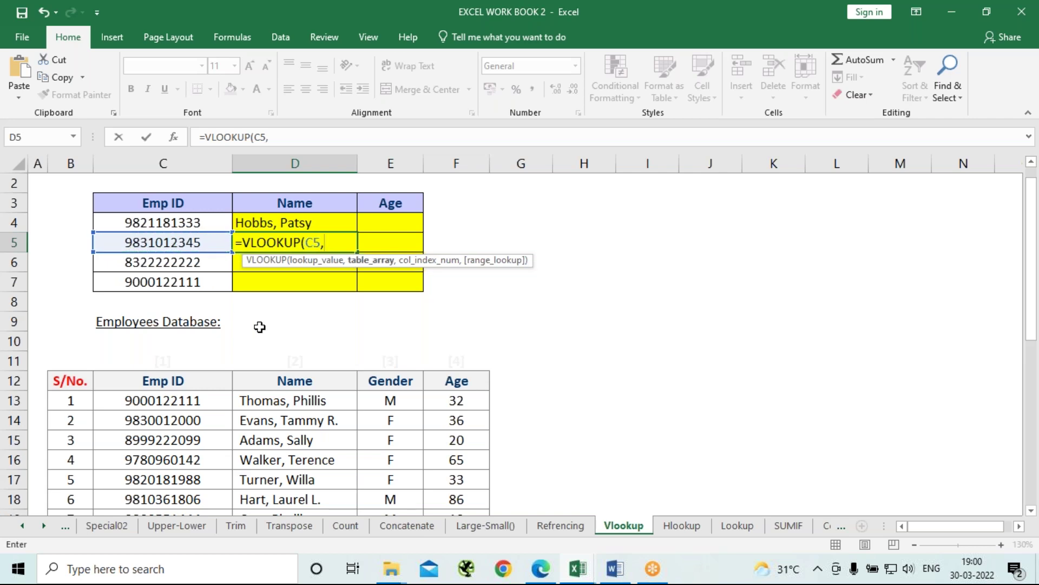
pyautogui.scroll(-1, 317, 321)
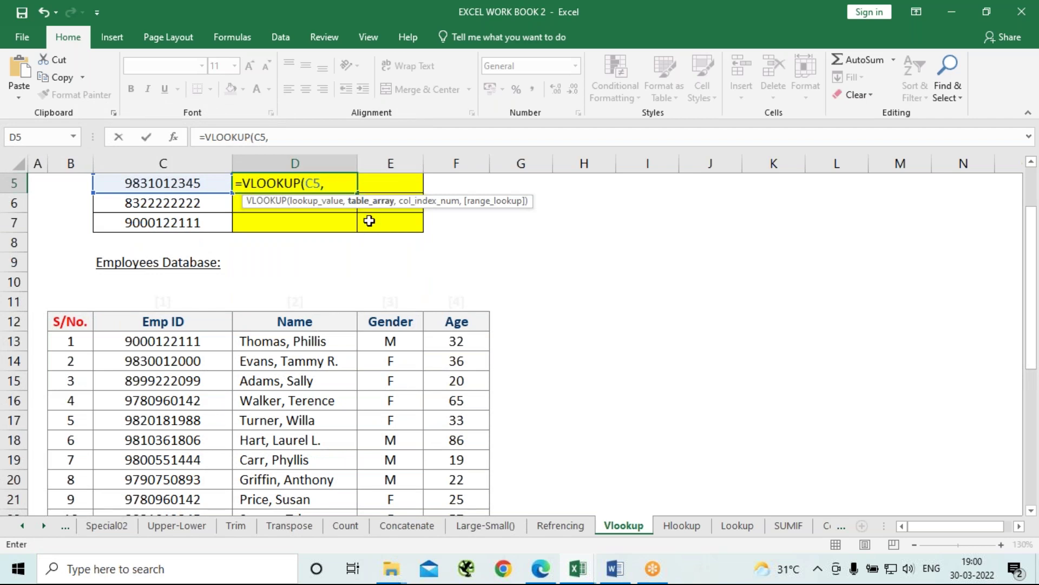
pyautogui.click(143, 322)
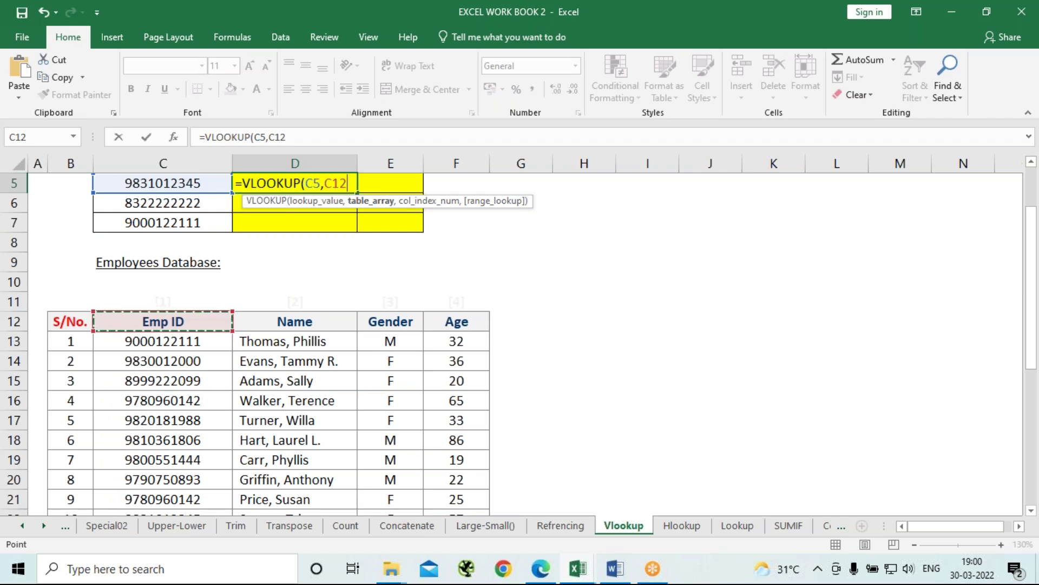
pyautogui.moveTo(236, 183); pyautogui.dragTo(357, 190)
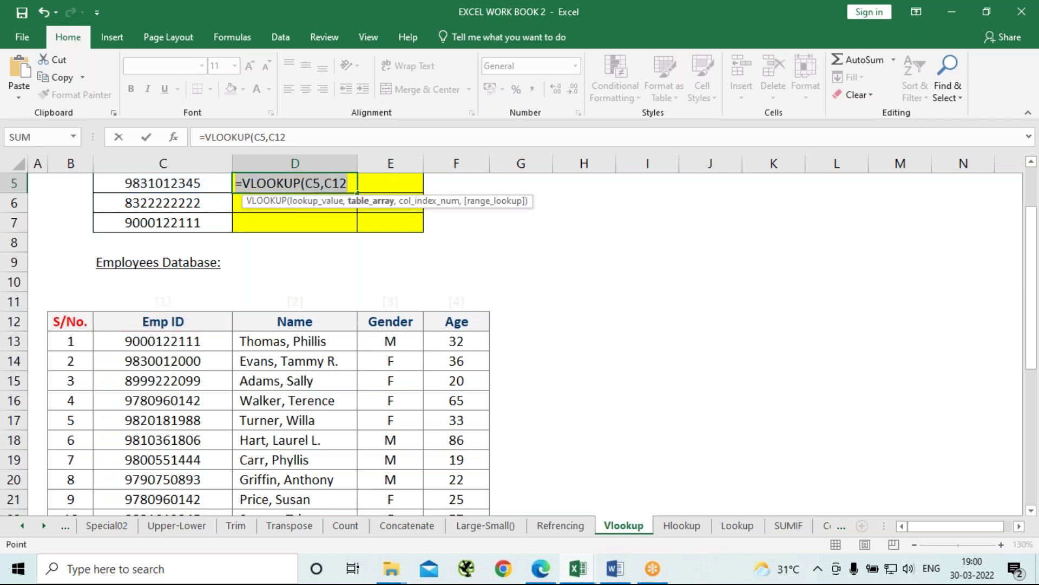
# Clear D5 and restart it as just =VLOOKUP(, discarding the trial range references
pyautogui.press('BackSpace')
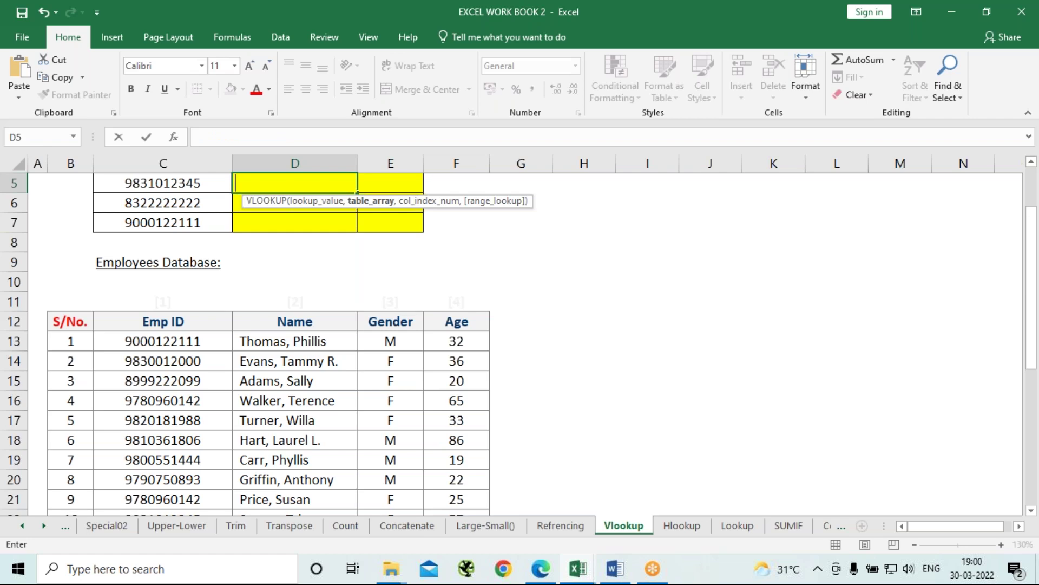
pyautogui.write('=vlo')
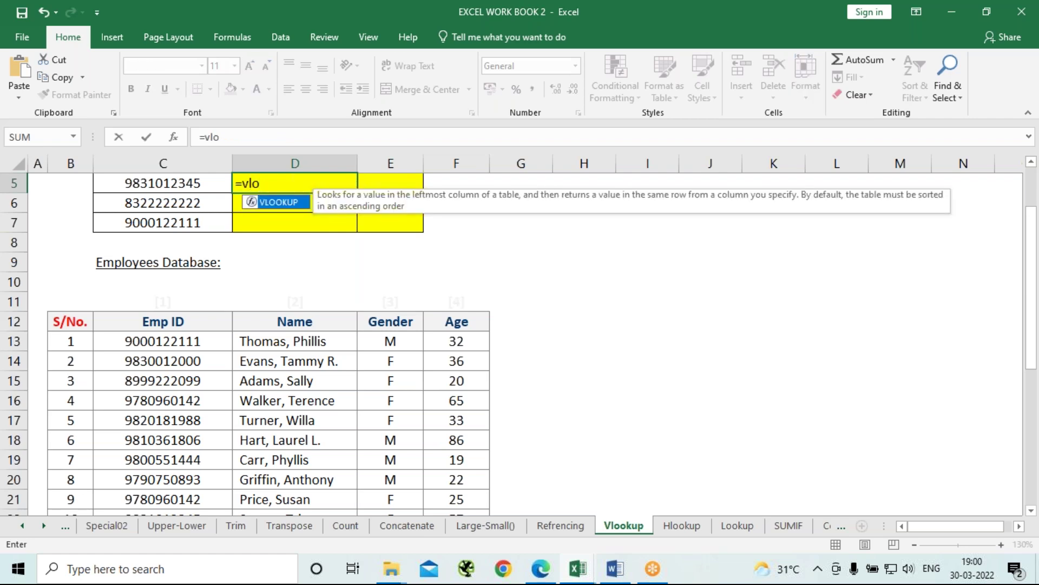
pyautogui.press('Tab')
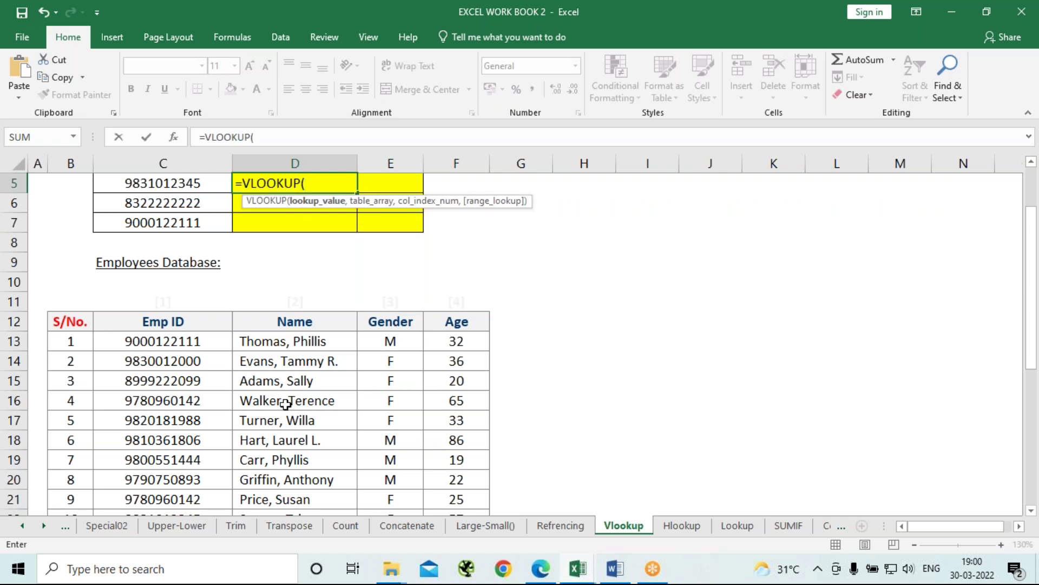
pyautogui.click(174, 189)
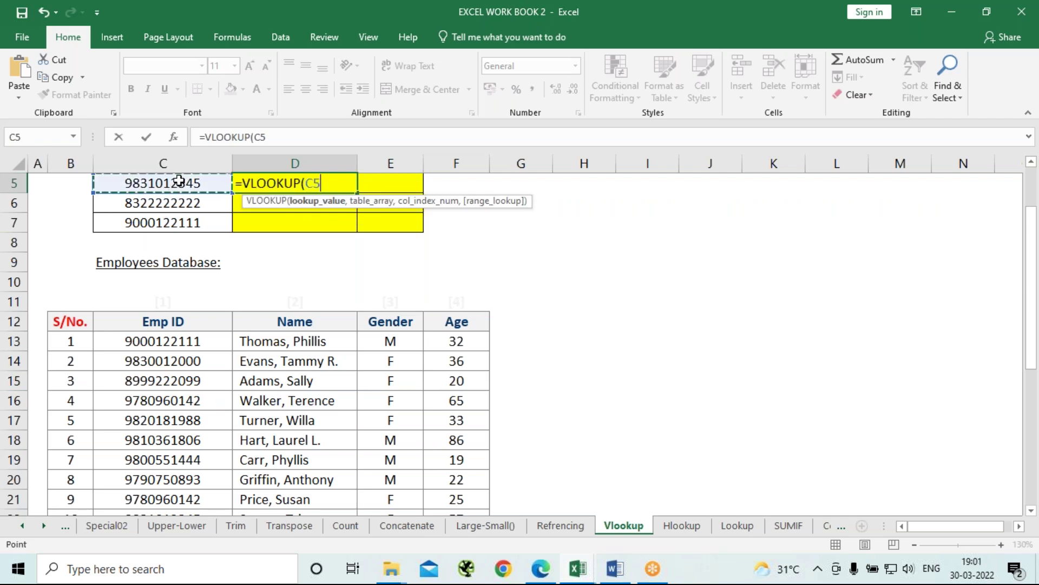
pyautogui.click(154, 322)
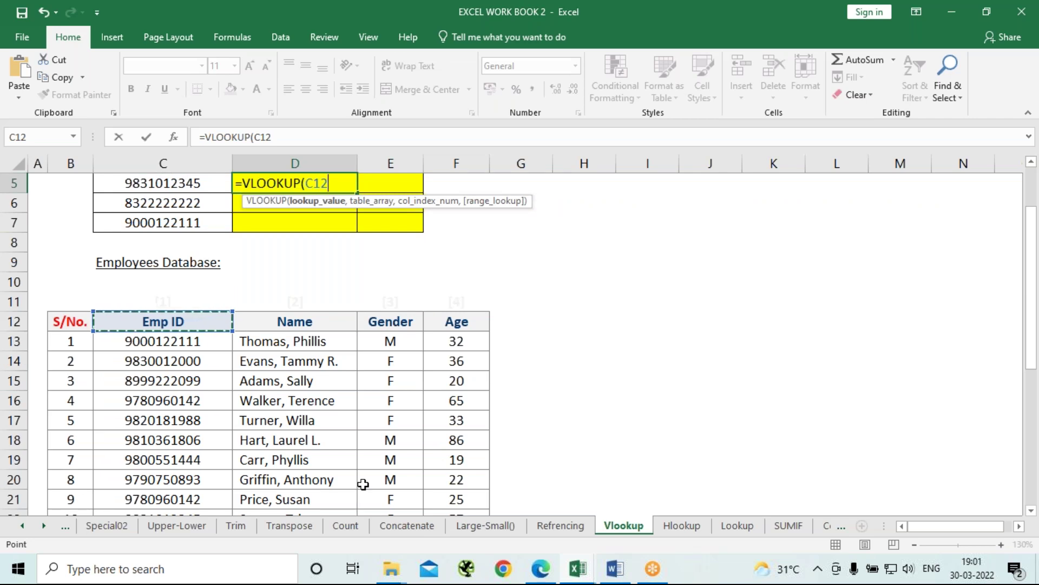
pyautogui.moveTo(163, 322); pyautogui.dragTo(487, 325)
pyautogui.hotkey('ctrl', 'shift', 'Down')
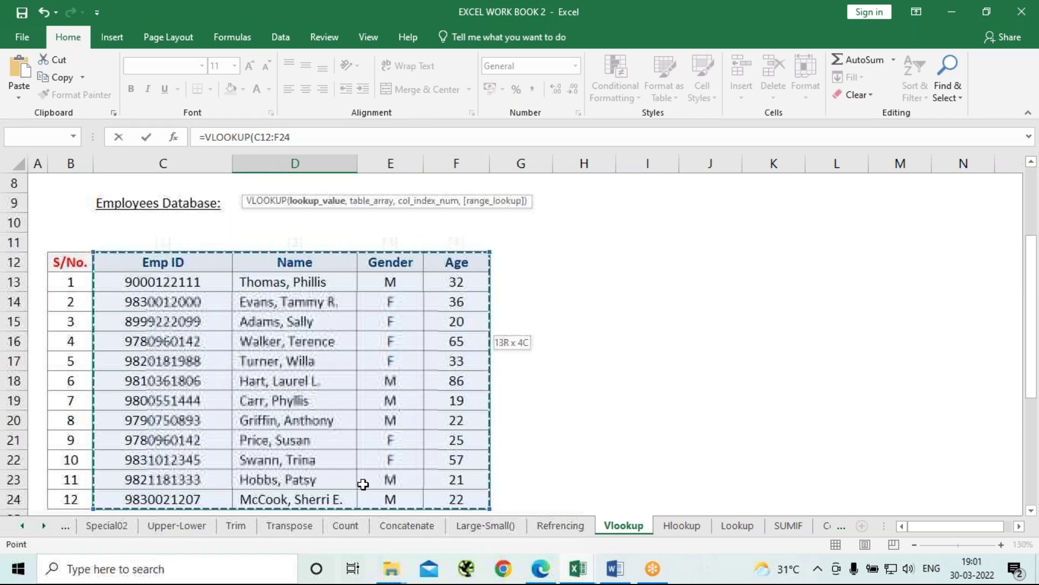
pyautogui.scroll(2, 543, 430)
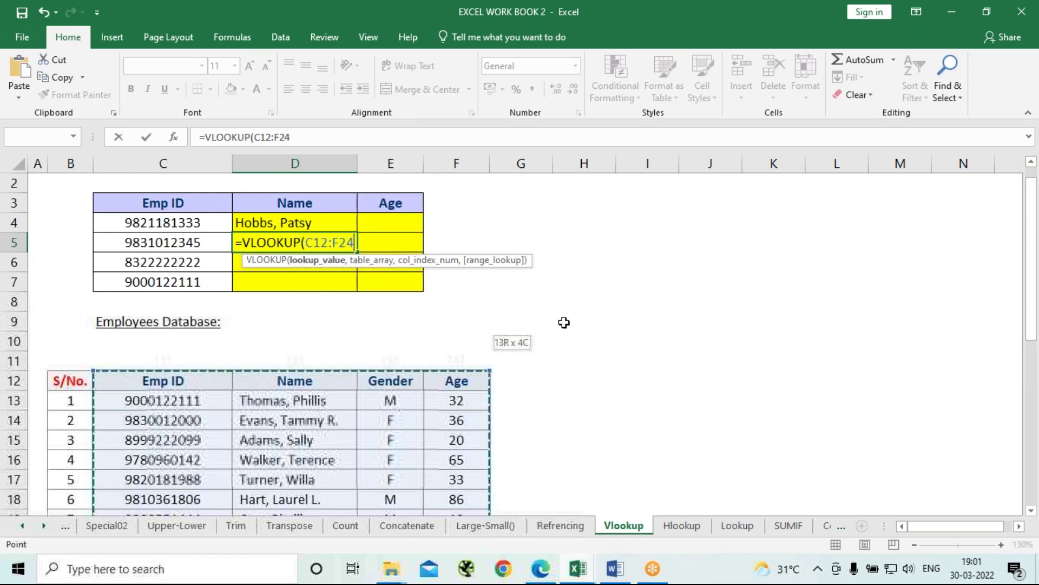
pyautogui.press('BackSpace')
pyautogui.press('BackSpace')
pyautogui.press('BackSpace')
pyautogui.press('BackSpace')
pyautogui.press('BackSpace')
pyautogui.press('BackSpace')
pyautogui.press('BackSpace')
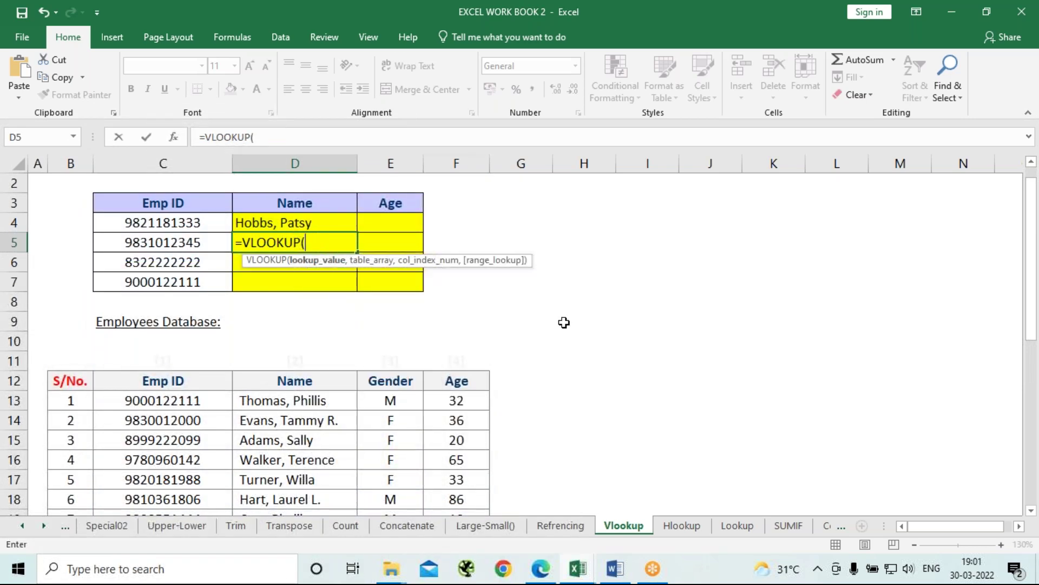
# Extend D5's formula to =VLOOKUP(C5,C12:F24, with C5 as lookup value and the database range
pyautogui.press('Left')
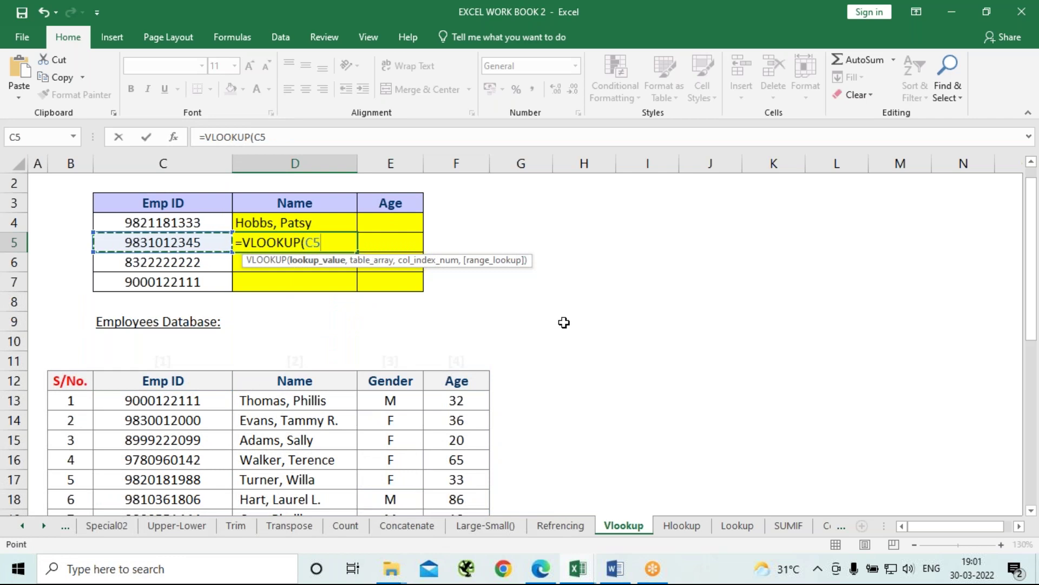
pyautogui.write(',')
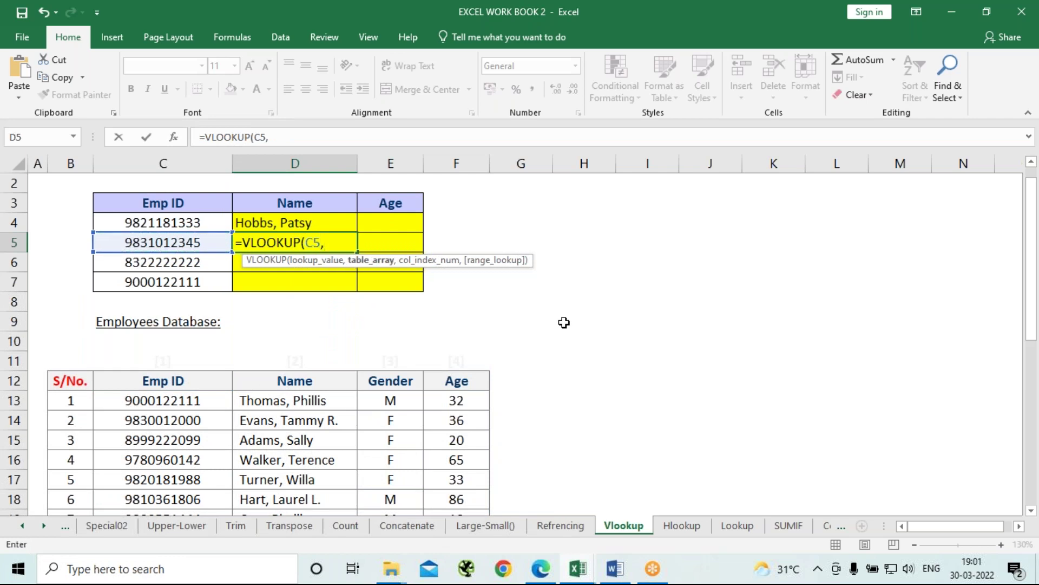
pyautogui.click(135, 382)
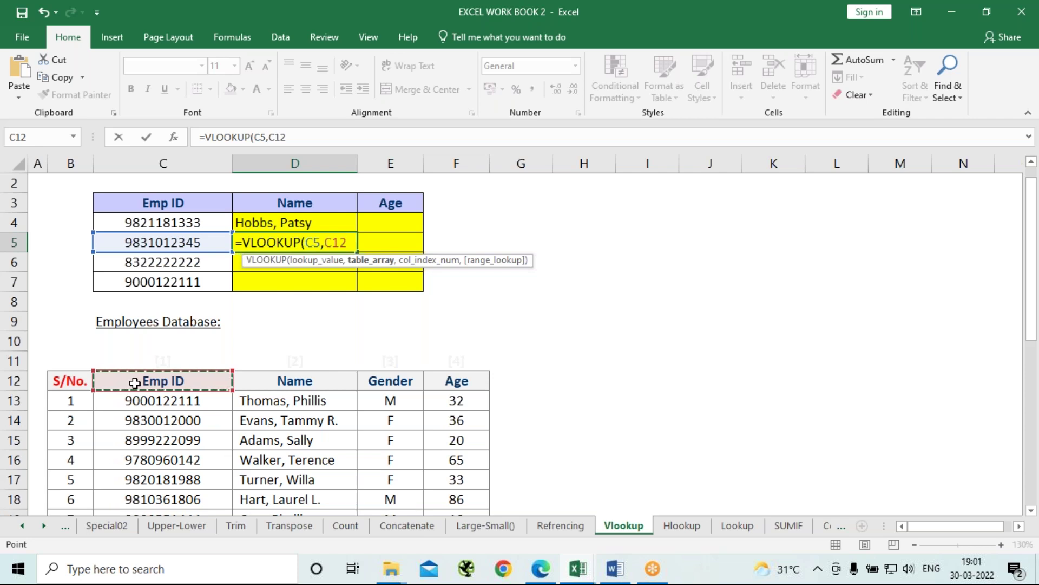
pyautogui.hotkey('shift', 'Right')
pyautogui.hotkey('shift', 'Right')
pyautogui.hotkey('shift', 'Right')
pyautogui.hotkey('ctrl', 'shift', 'Down')
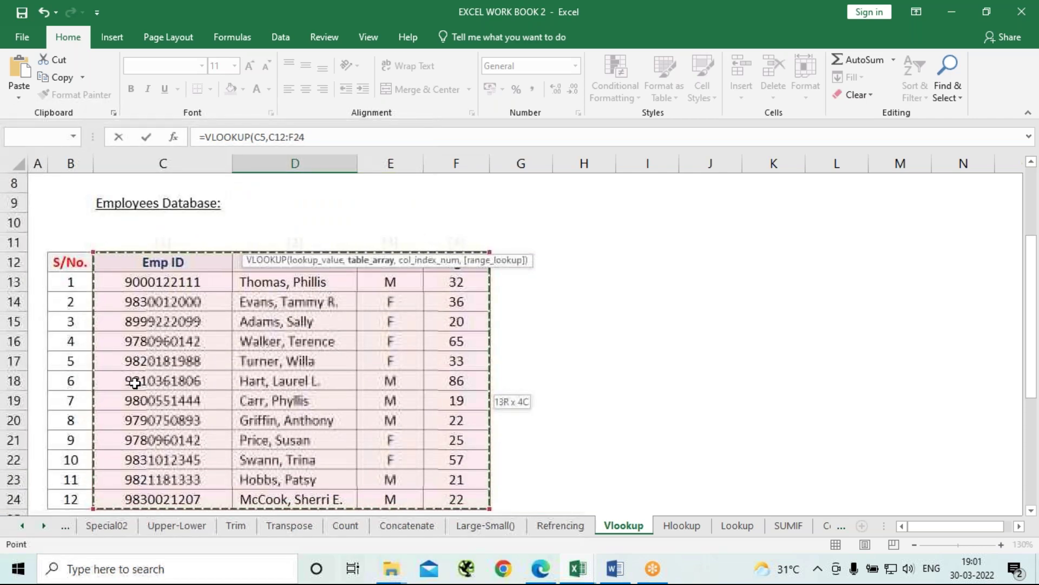
pyautogui.scroll(3, 348, 278)
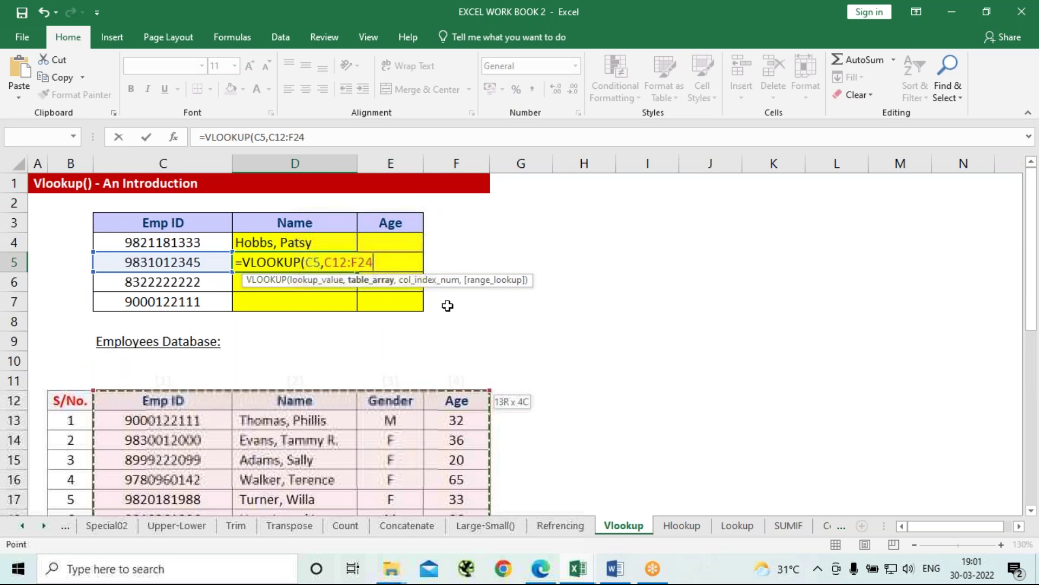
pyautogui.write(',')
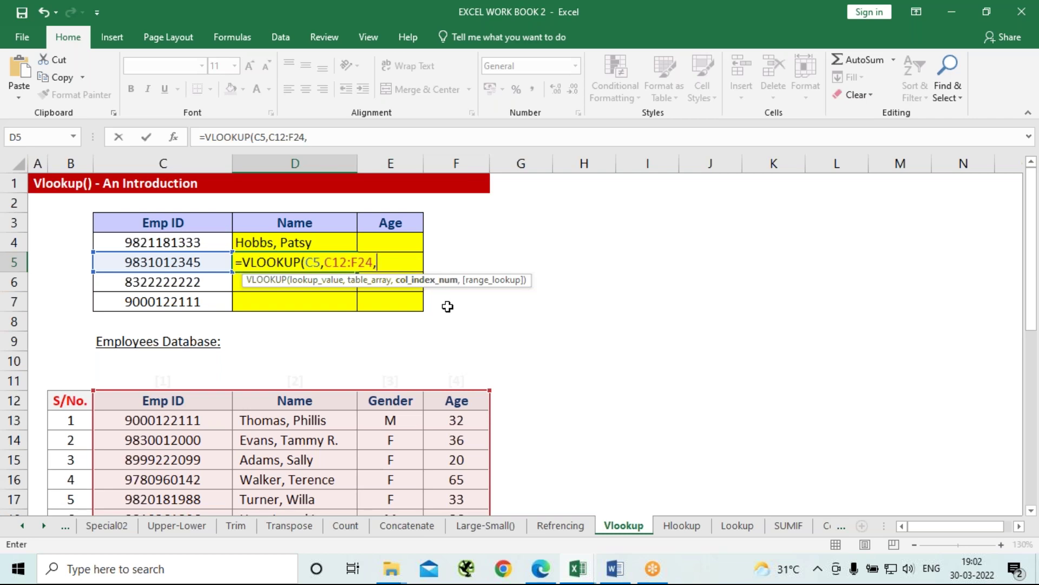
pyautogui.scroll(-2, 403, 365)
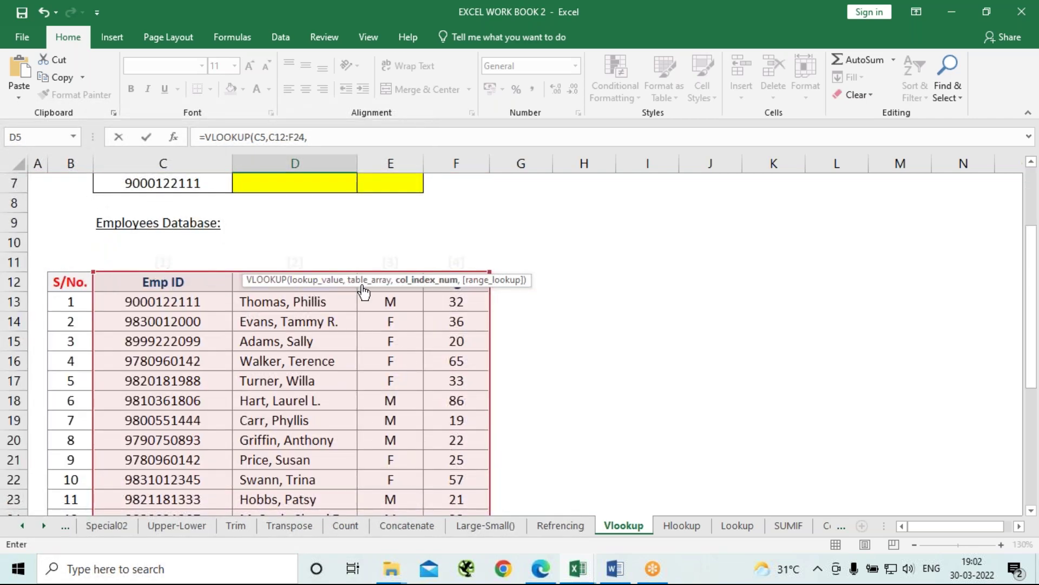
pyautogui.scroll(1, 622, 284)
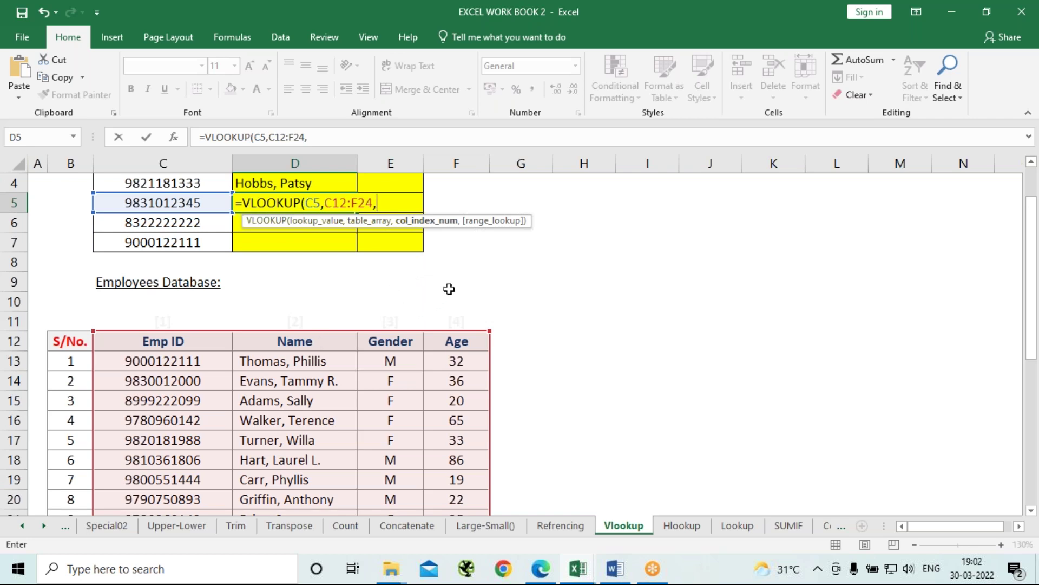
pyautogui.write('2,')
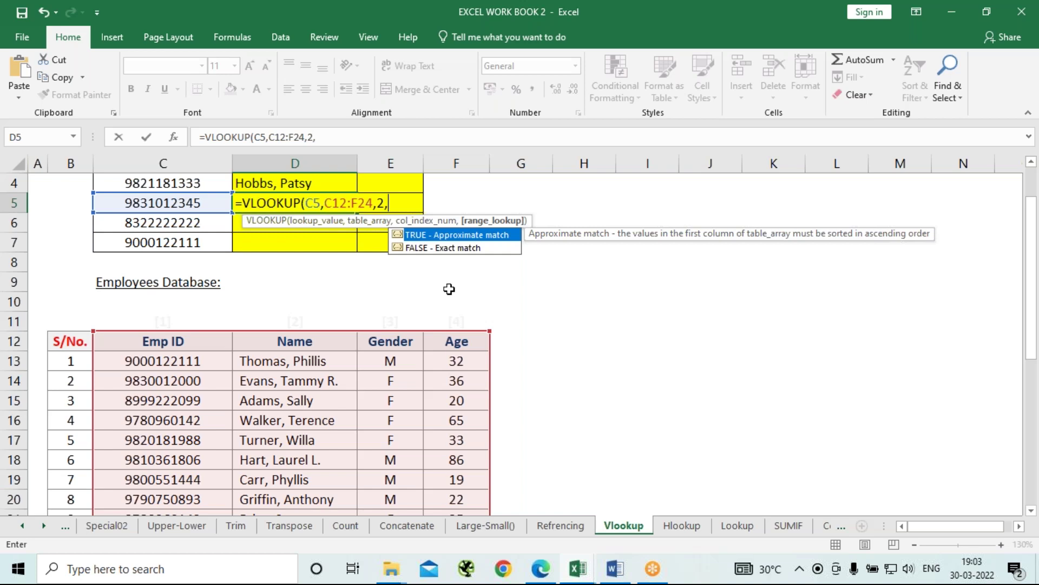
pyautogui.write('0)')
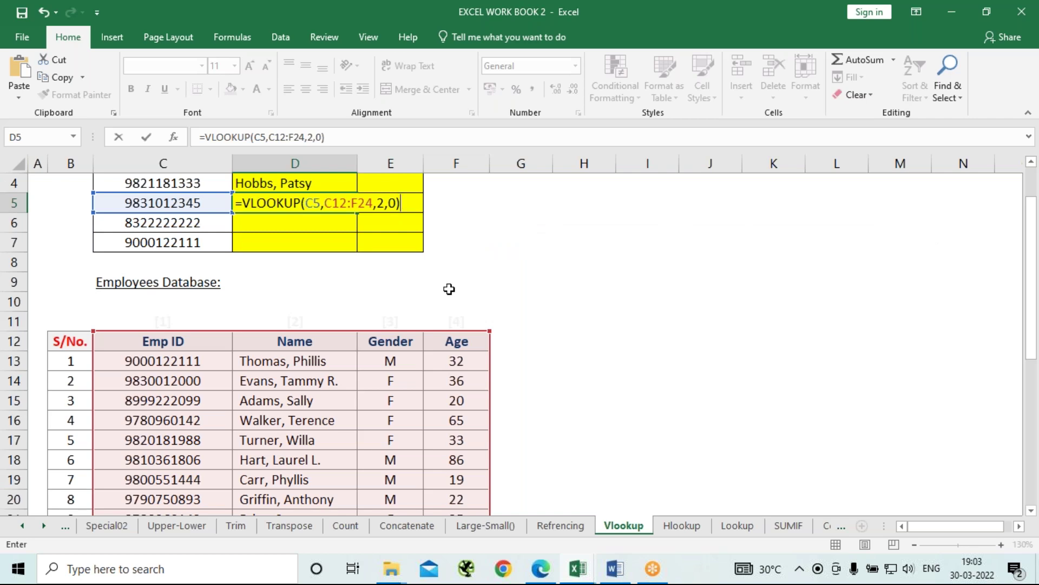
pyautogui.press('Return')
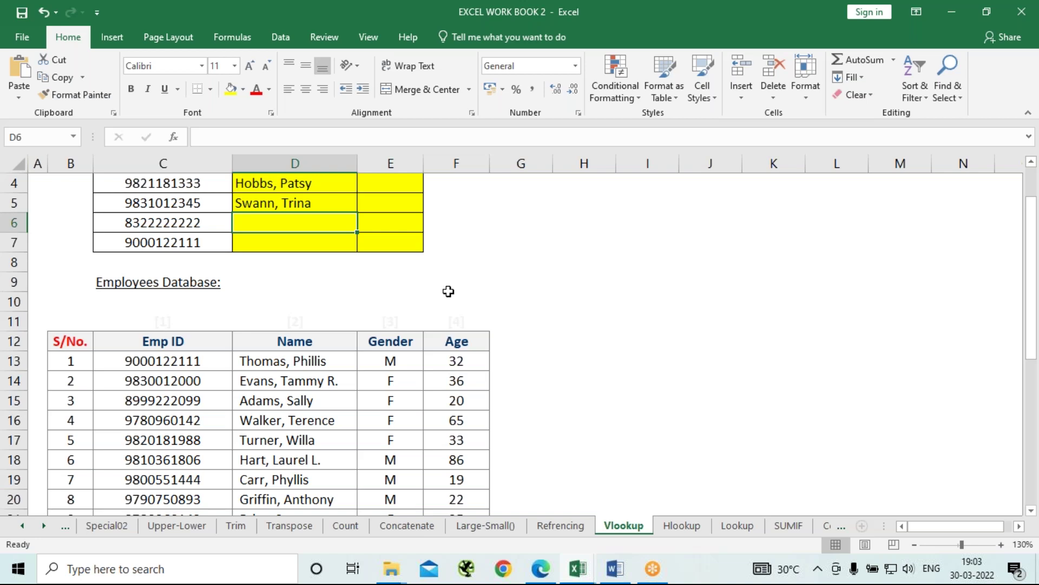
pyautogui.scroll(1, 431, 281)
# Start a VLOOKUP in E4 using C4's Emp ID as the lookup value
pyautogui.click(394, 246)
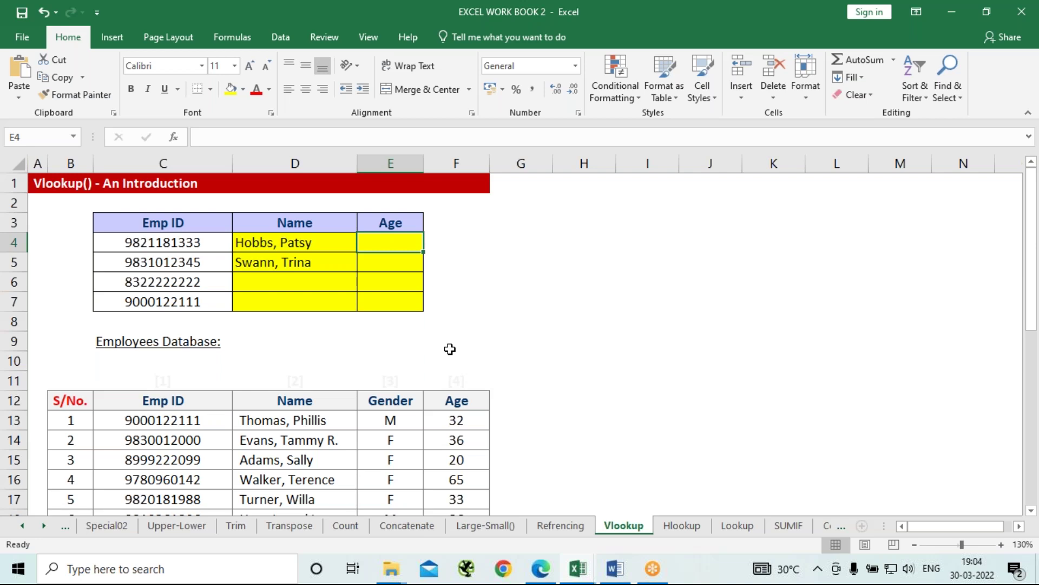
pyautogui.write('=vlo')
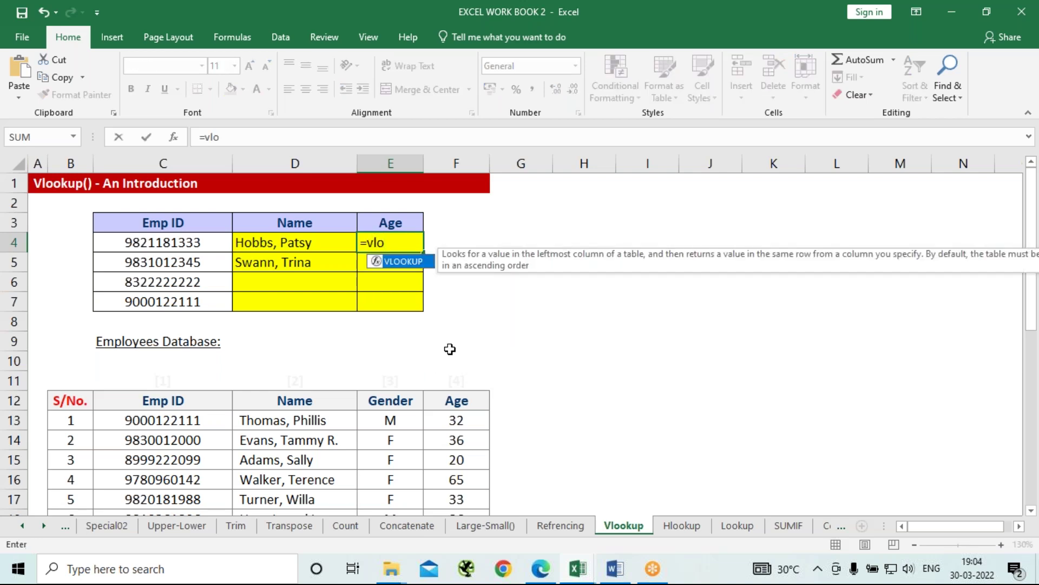
pyautogui.press('Tab')
pyautogui.press('Left')
pyautogui.press('Left')
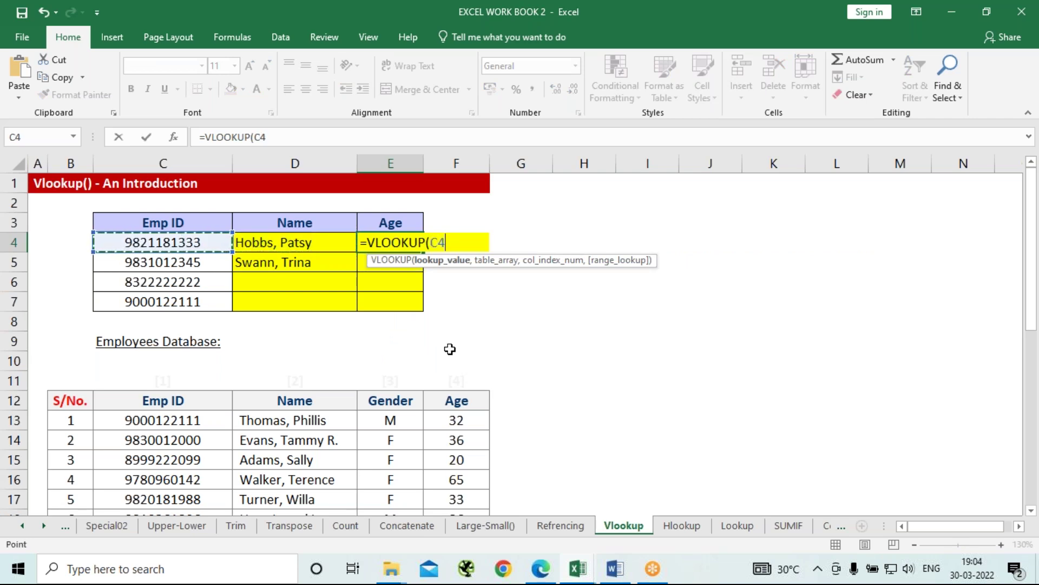
pyautogui.write(',')
# Complete E4 as =VLOOKUP(C4,C12:F24,4,0), returning age 21
pyautogui.press('Down')
pyautogui.press('Down')
pyautogui.press('Down')
pyautogui.press('Down')
pyautogui.press('Down')
pyautogui.press('Down')
pyautogui.press('Down')
pyautogui.press('Down')
pyautogui.press('Left')
pyautogui.press('Left')
pyautogui.press('Left')
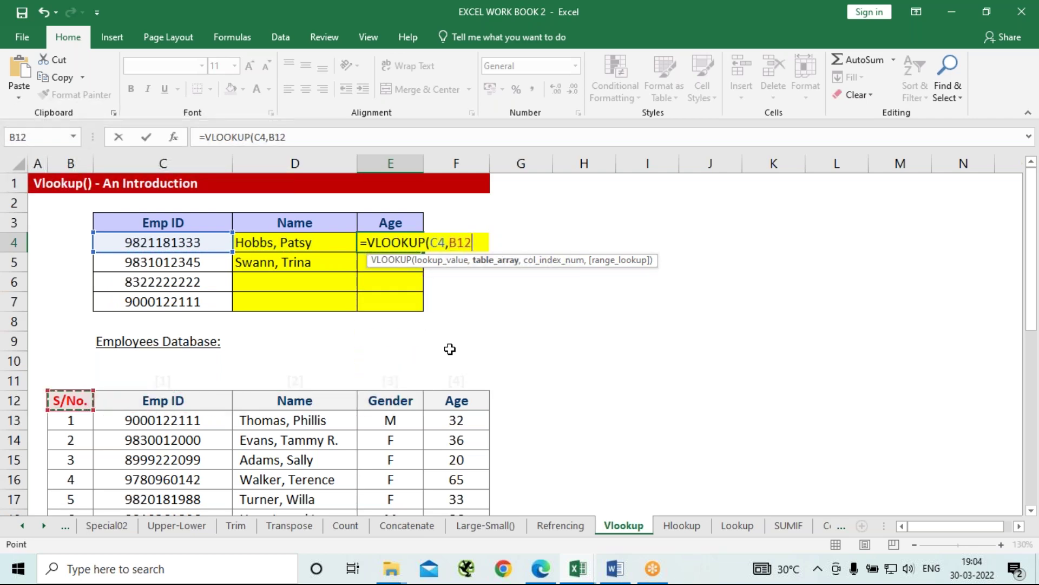
pyautogui.press('Right')
pyautogui.hotkey('shift', 'Right')
pyautogui.hotkey('shift', 'Right')
pyautogui.hotkey('shift', 'Right')
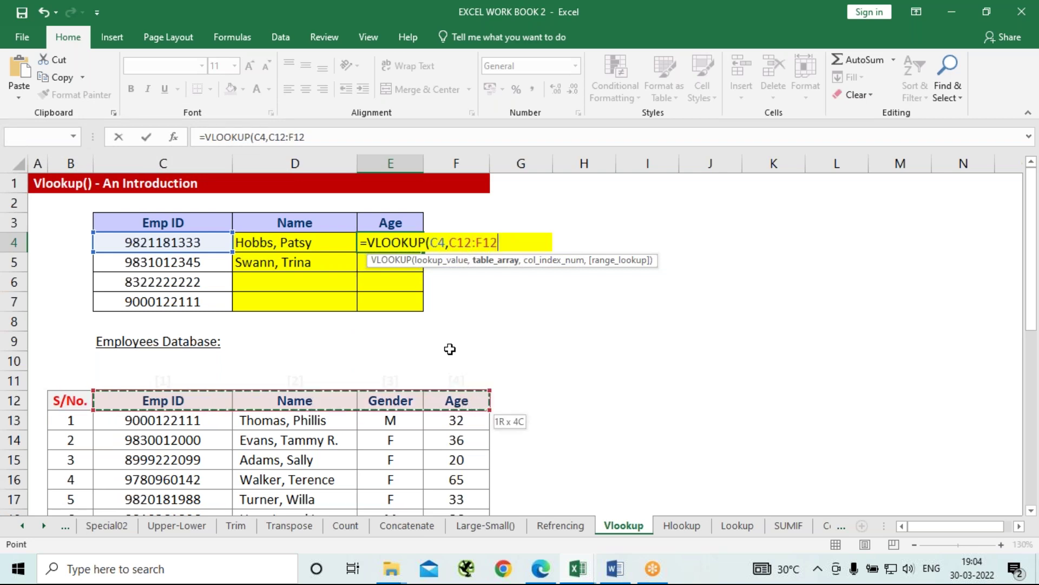
pyautogui.hotkey('shift', 'Down')
pyautogui.hotkey('shift', 'Down')
pyautogui.hotkey('shift', 'Down')
pyautogui.hotkey('shift', 'Down')
pyautogui.hotkey('shift', 'Down')
pyautogui.hotkey('shift', 'Down')
pyautogui.hotkey('shift', 'Down')
pyautogui.hotkey('shift', 'Down')
pyautogui.hotkey('shift', 'Down')
pyautogui.hotkey('shift', 'Down')
pyautogui.hotkey('shift', 'Down')
pyautogui.hotkey('shift', 'Down')
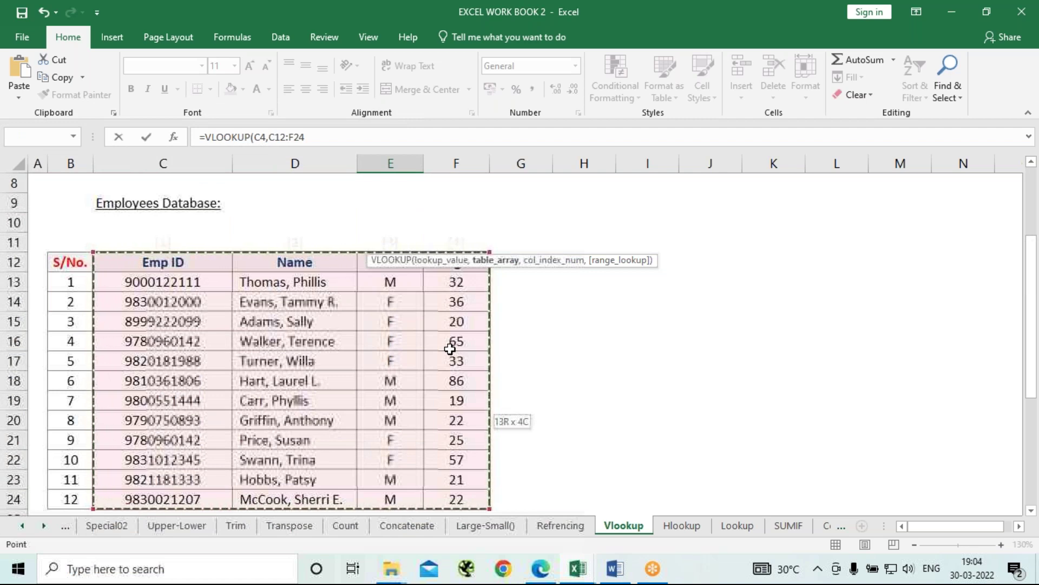
pyautogui.write(',')
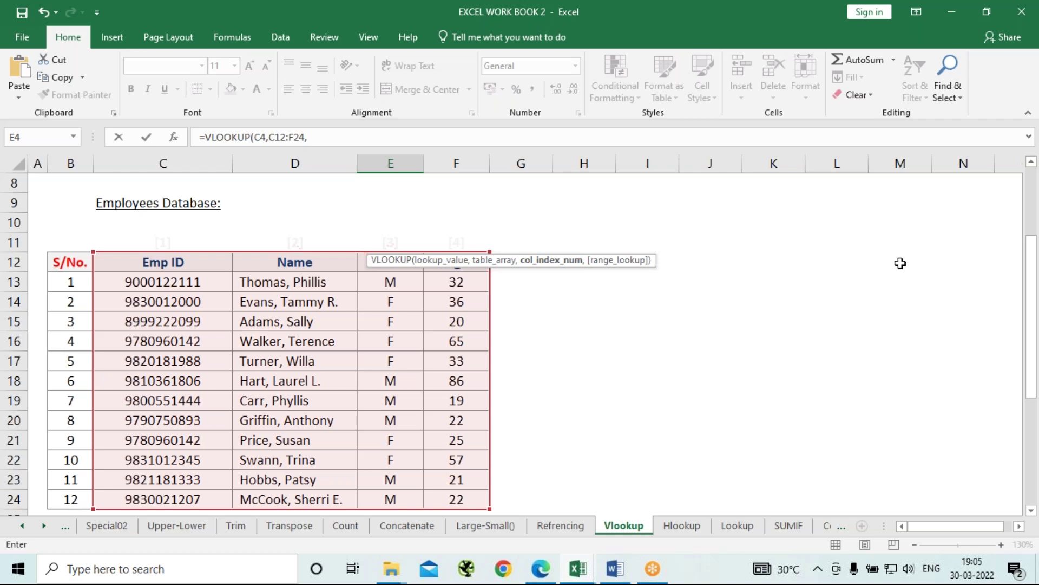
pyautogui.write('4,')
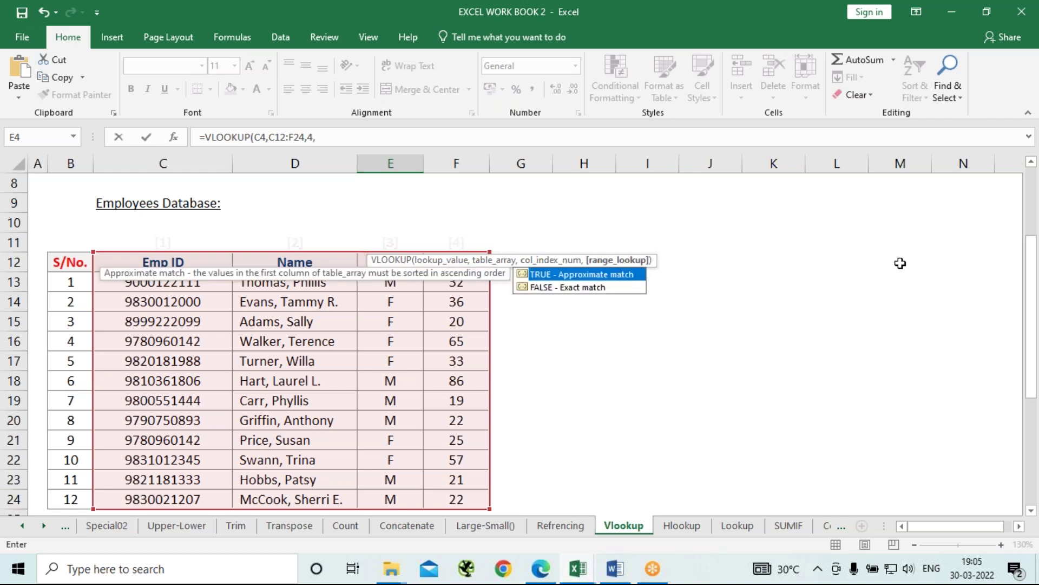
pyautogui.write('0)')
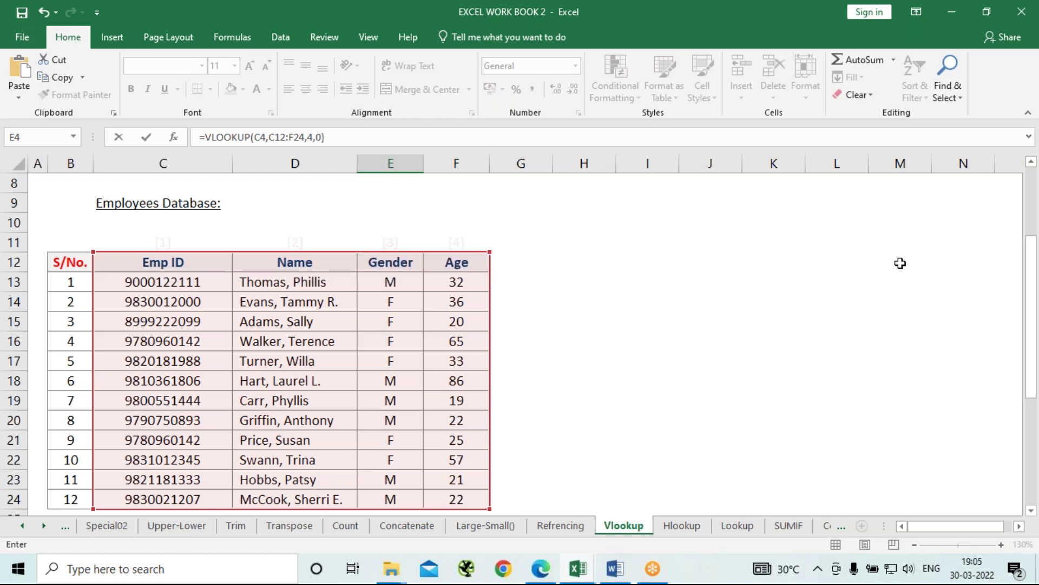
pyautogui.press('Return')
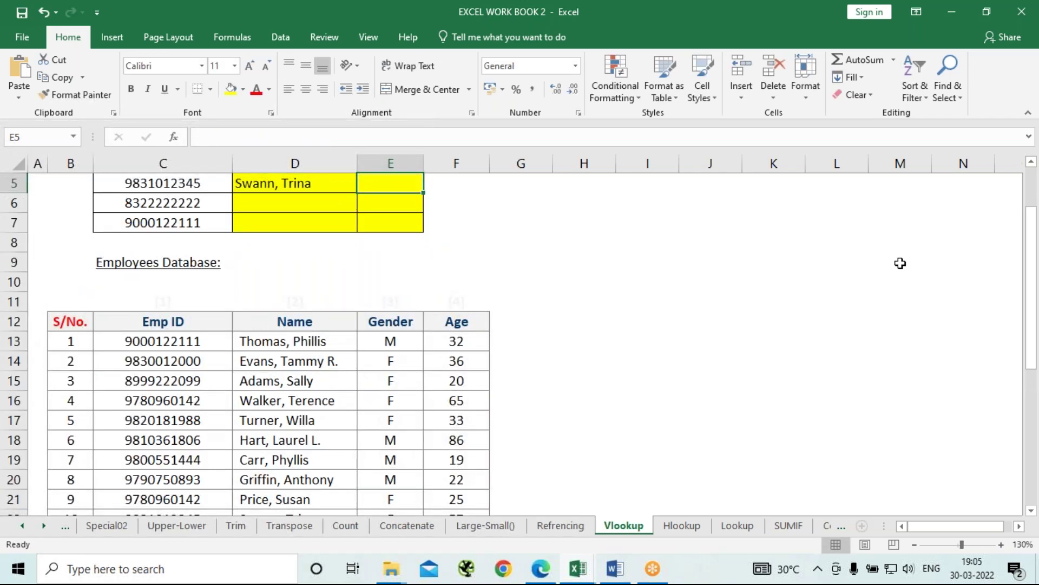
pyautogui.press('Up')
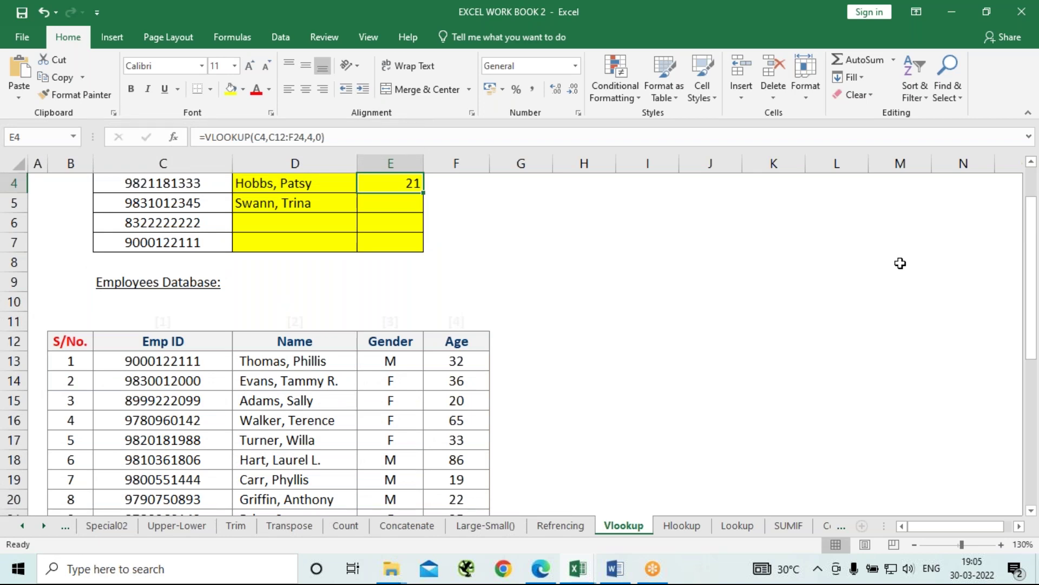
pyautogui.scroll(-3, 504, 401)
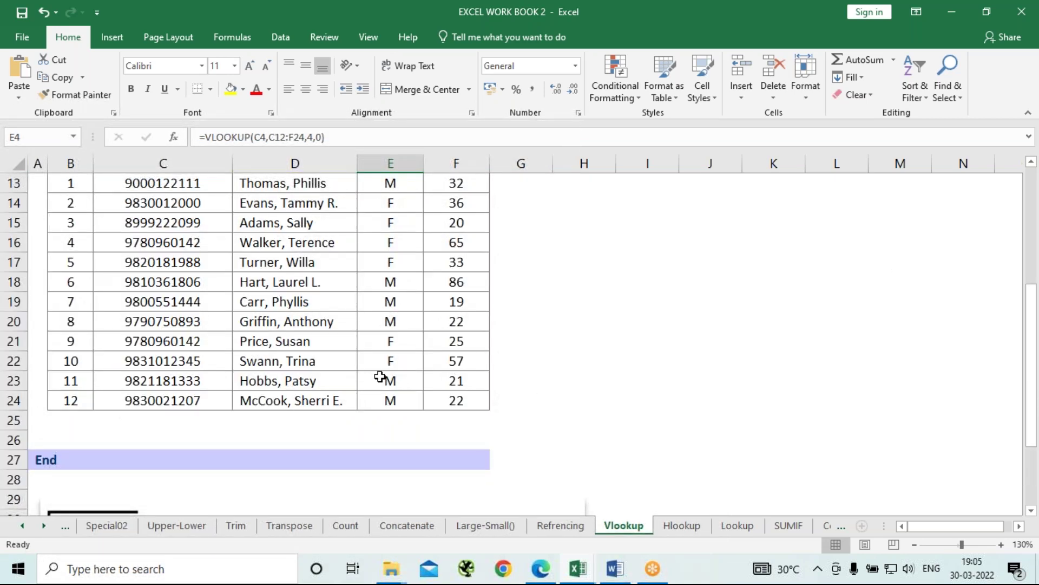
pyautogui.click(339, 379)
pyautogui.moveTo(339, 378); pyautogui.dragTo(456, 381)
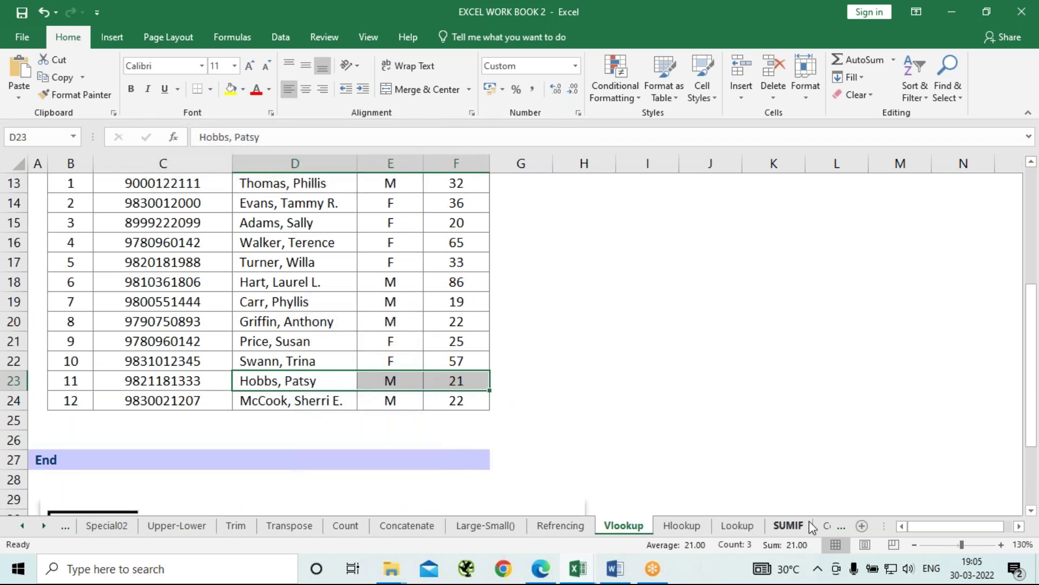
pyautogui.click(644, 375)
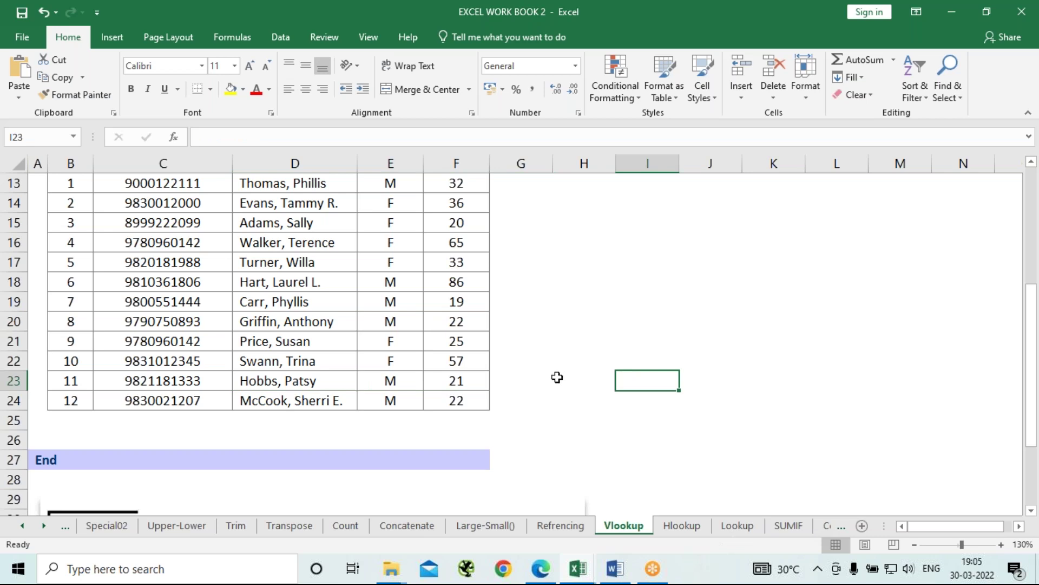
# Switch to the Hlookup sheet and bring its top into view
pyautogui.click(691, 526)
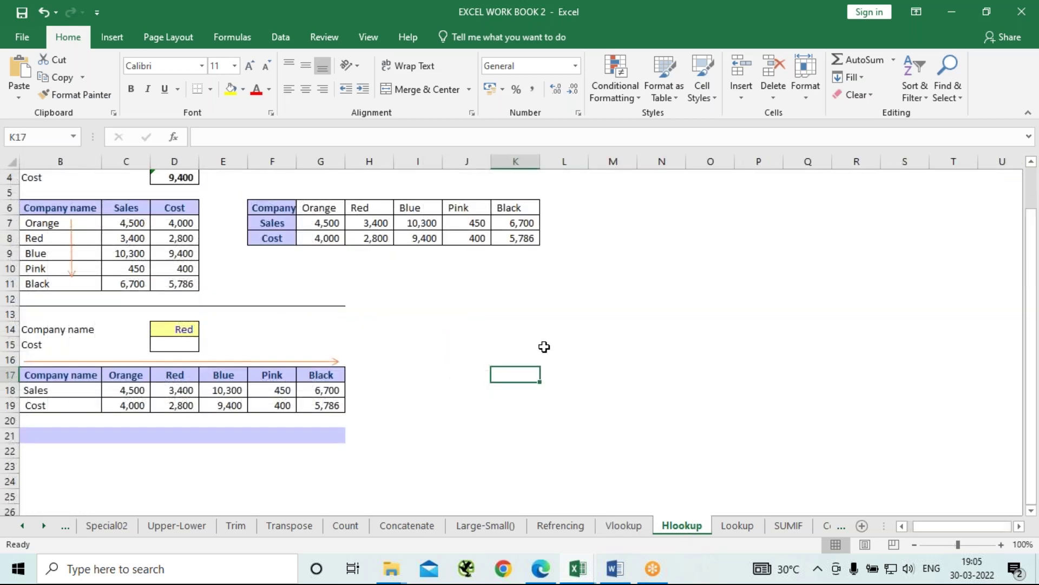
pyautogui.scroll(1, 541, 348)
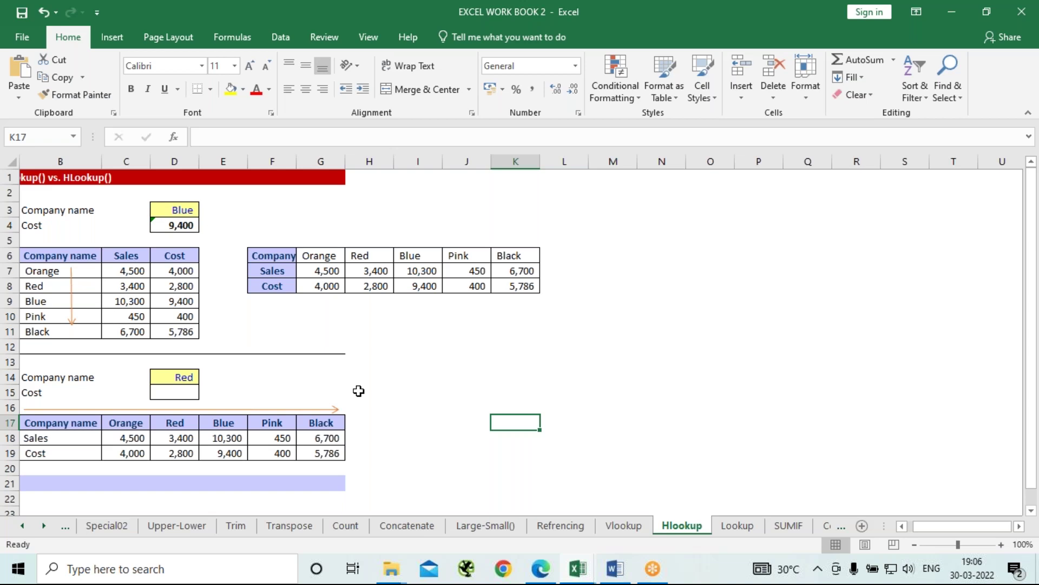
# Enter =HLOOKUP(D14,B17:G19,3,0) in D15 to return Red's cost of 2,800
pyautogui.click(182, 394)
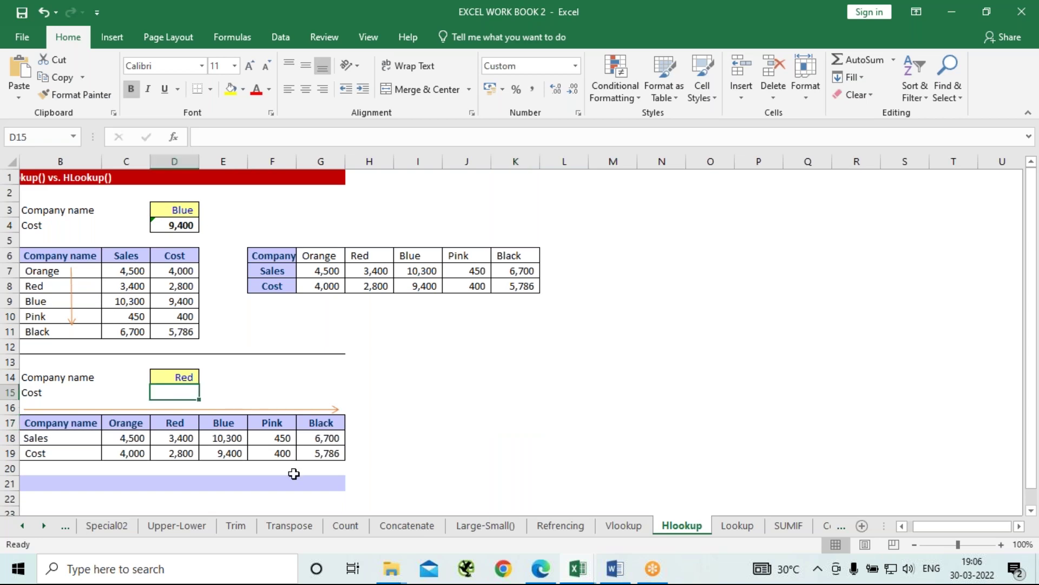
pyautogui.write('=')
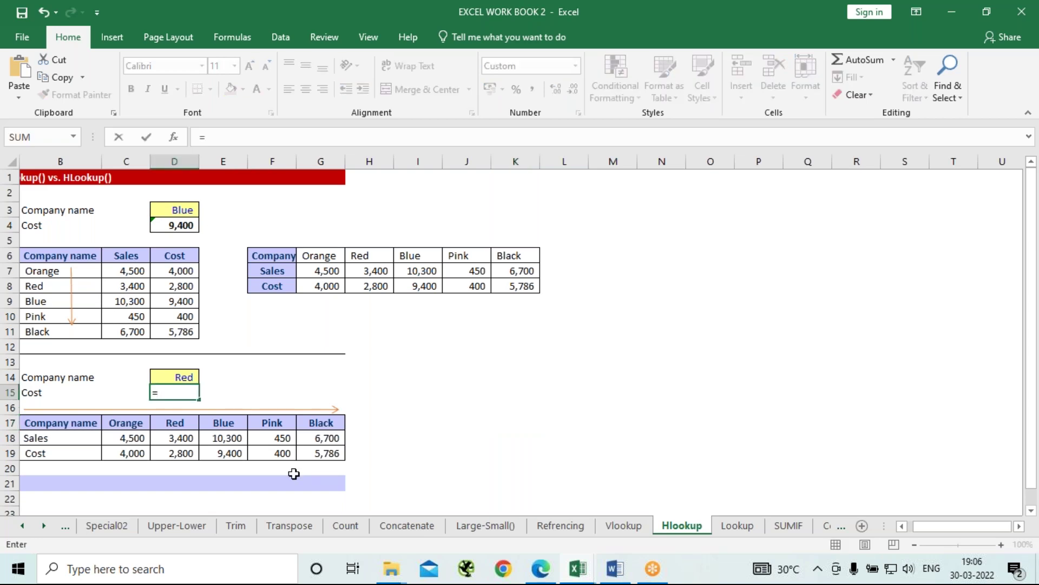
pyautogui.write('hloo')
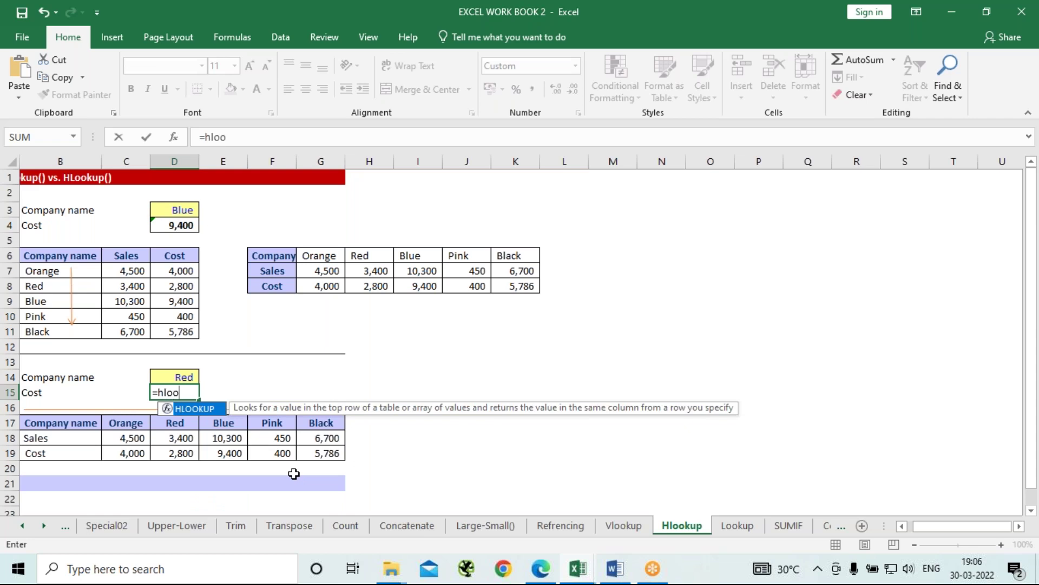
pyautogui.press('Tab')
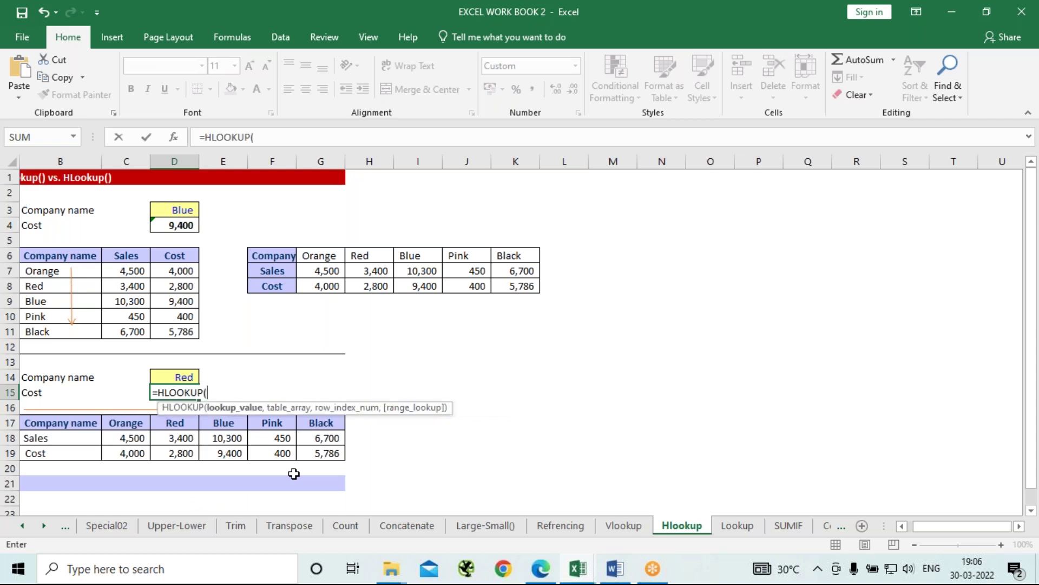
pyautogui.press('Up')
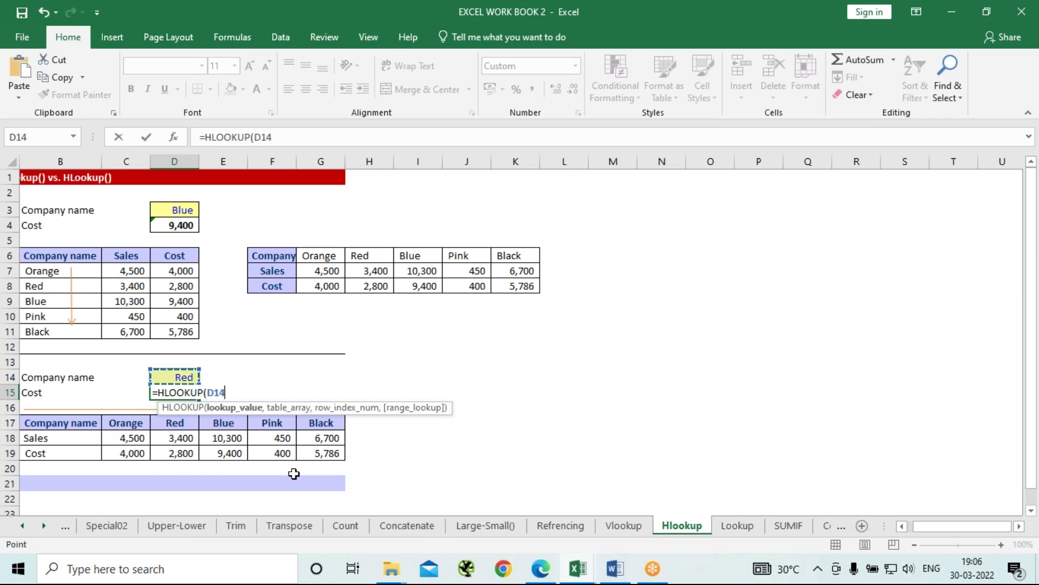
pyautogui.write(',')
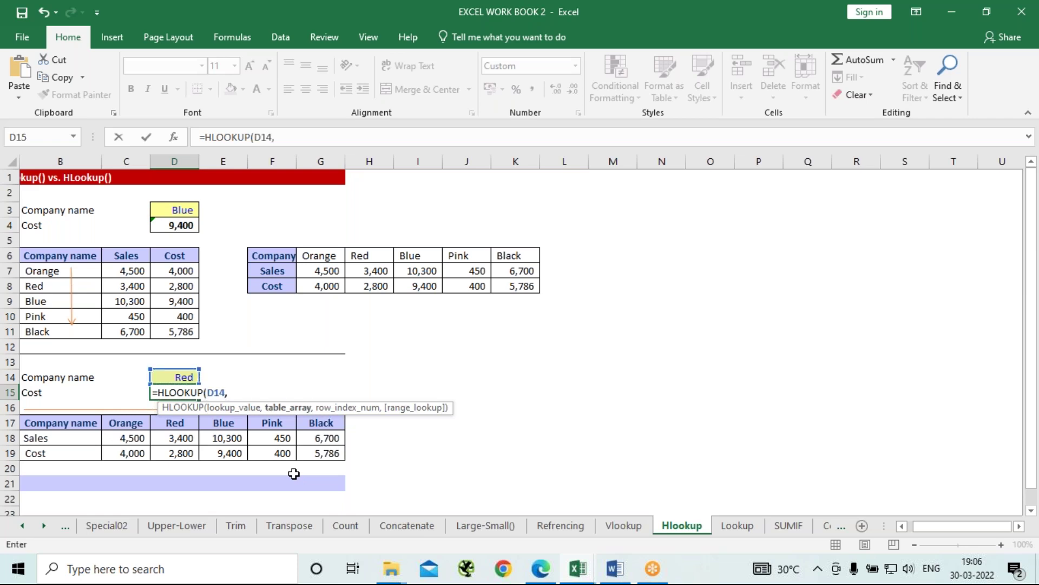
pyautogui.press('Down')
pyautogui.press('Down')
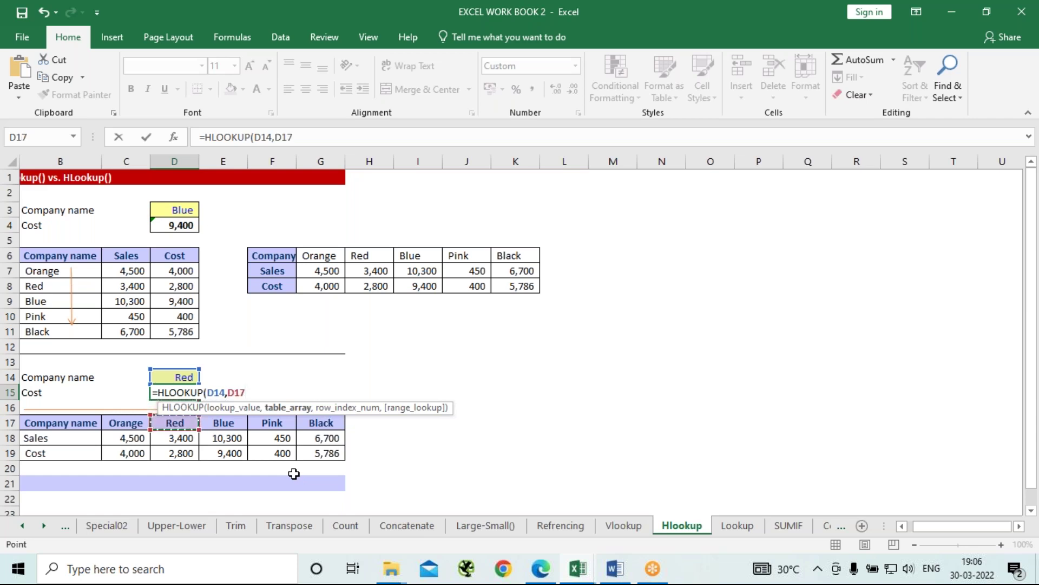
pyautogui.press('Left')
pyautogui.press('Left')
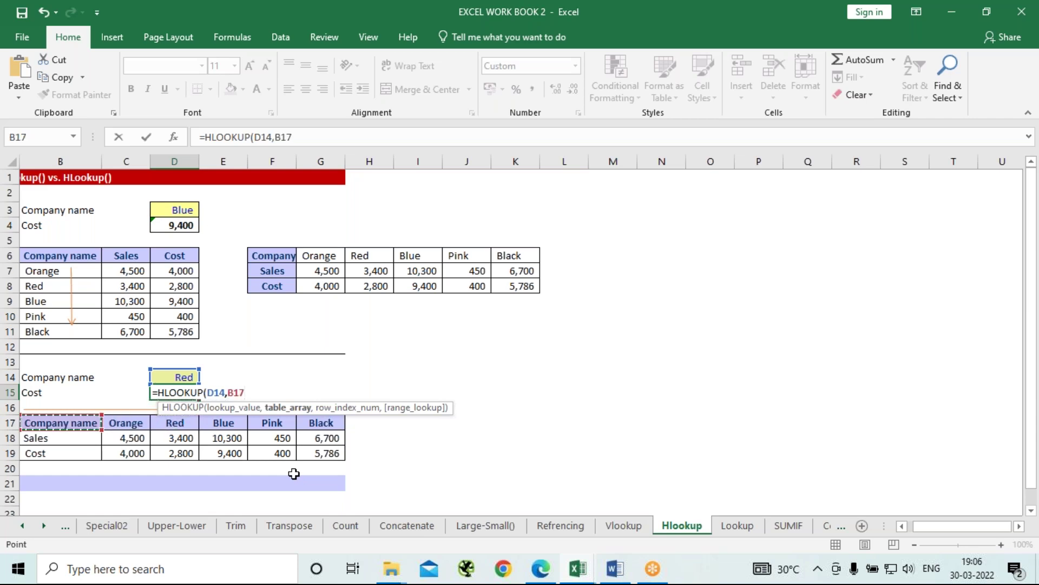
pyautogui.hotkey('shift', 'Right')
pyautogui.hotkey('shift', 'Right')
pyautogui.hotkey('shift', 'Right')
pyautogui.hotkey('shift', 'Right')
pyautogui.hotkey('shift', 'Right')
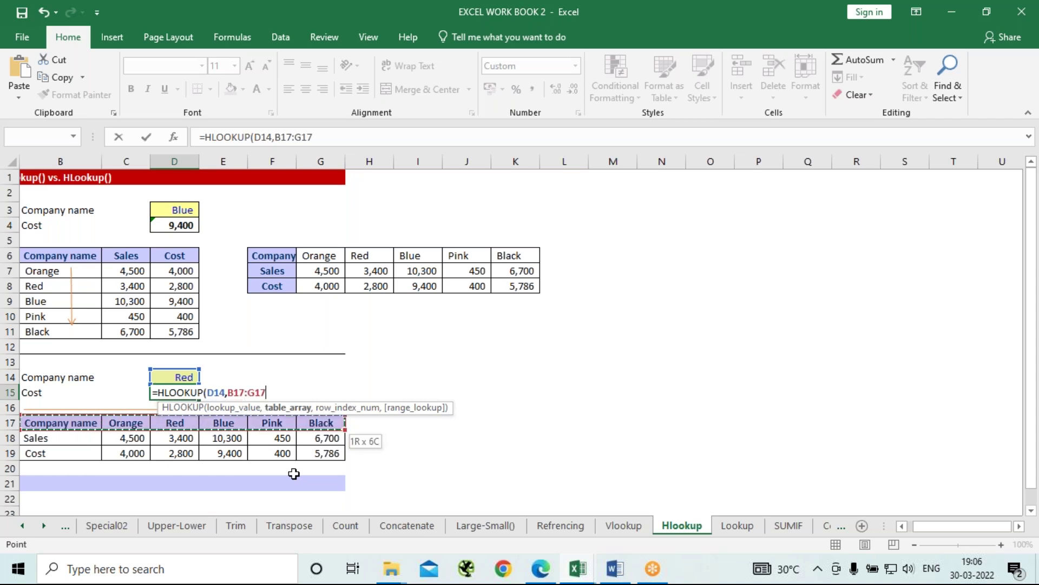
pyautogui.hotkey('shift', 'Down')
pyautogui.hotkey('shift', 'Down')
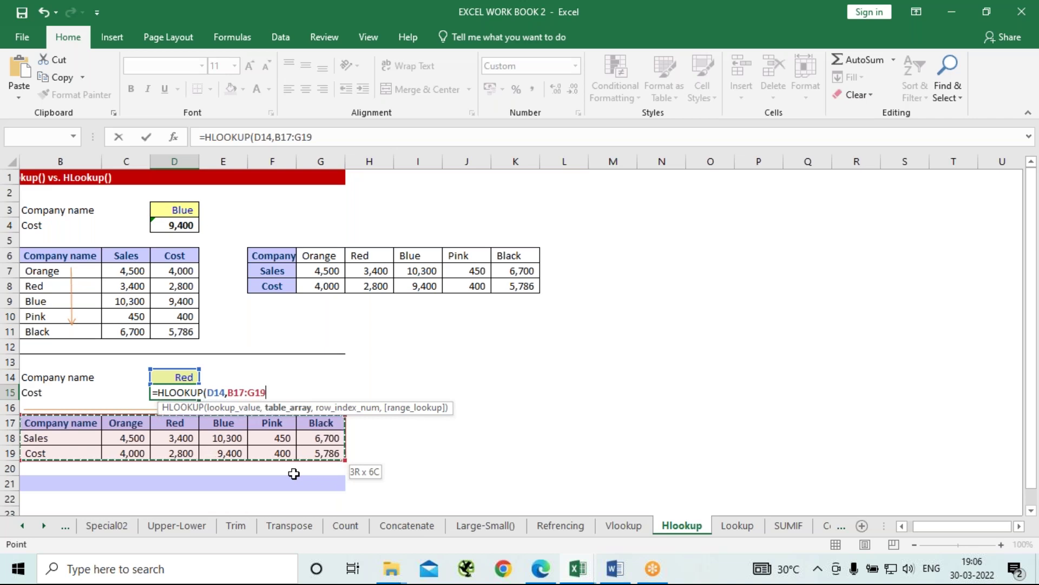
pyautogui.write(',')
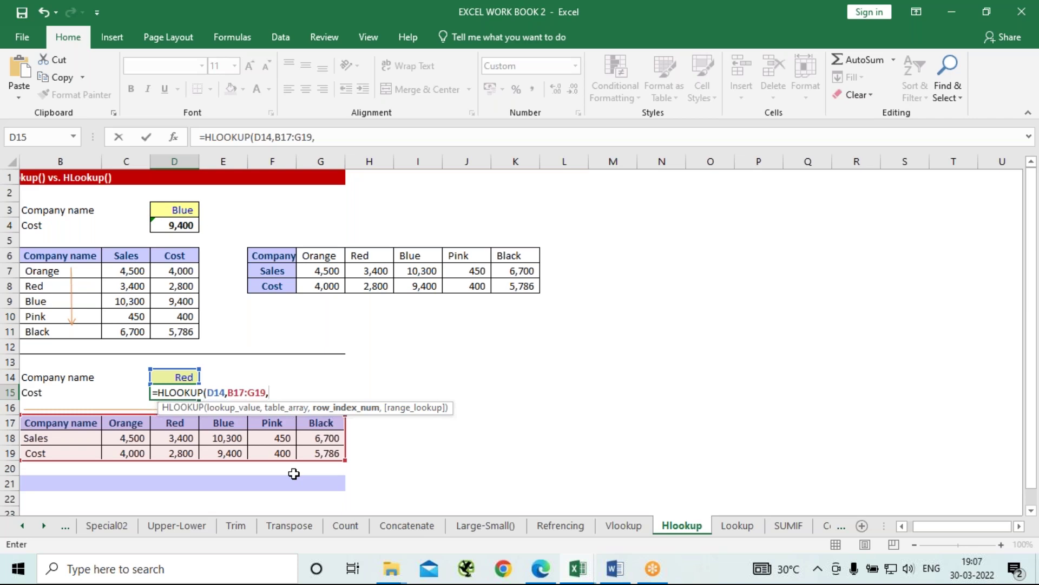
pyautogui.write('3,')
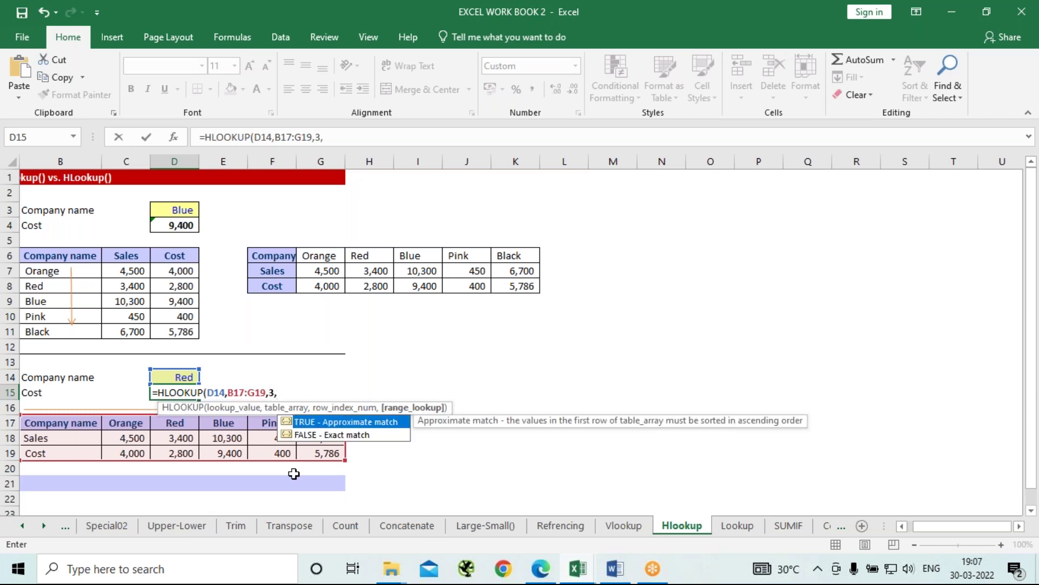
pyautogui.write('0)')
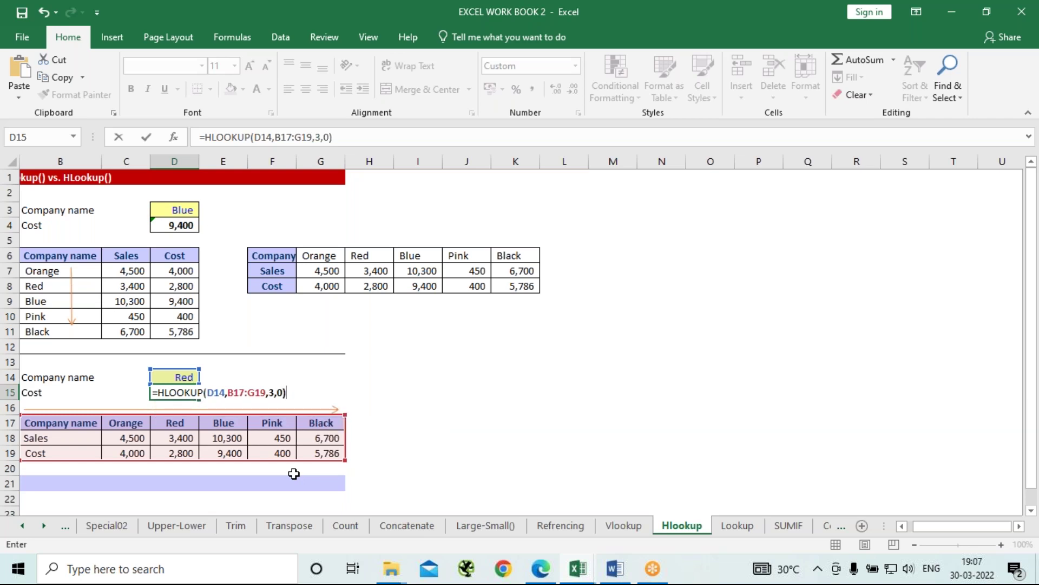
pyautogui.press('Return')
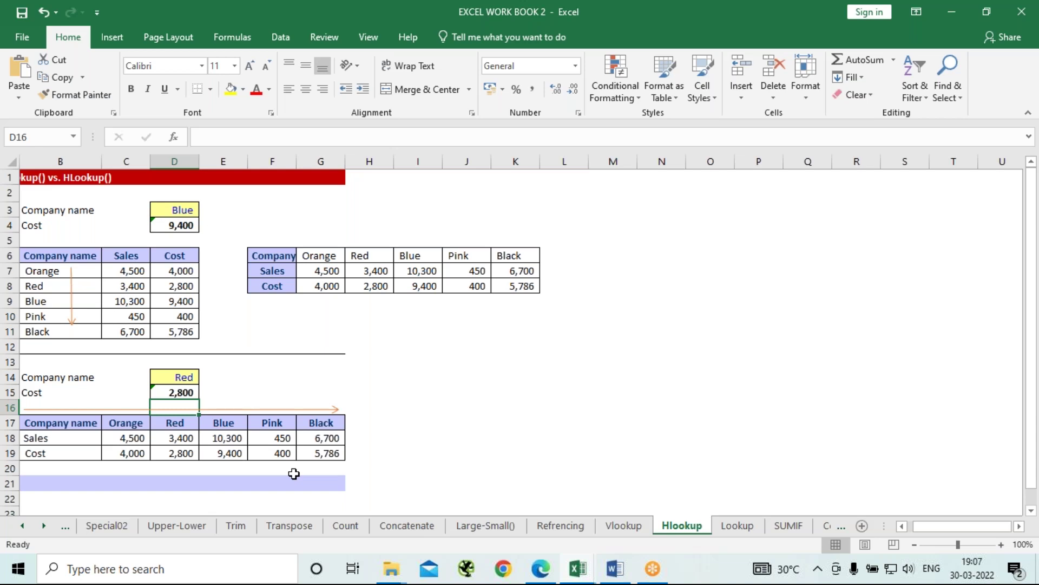
# Change D14's company to Black so the cost becomes 5,786, then go to the Lookup sheet
pyautogui.press('Up')
pyautogui.press('Up')
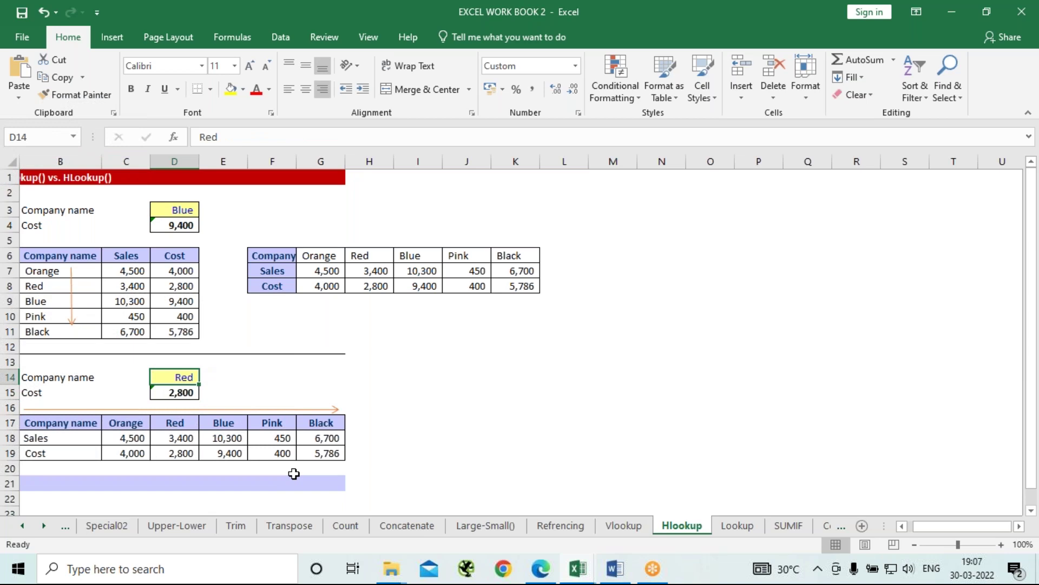
pyautogui.write('Black')
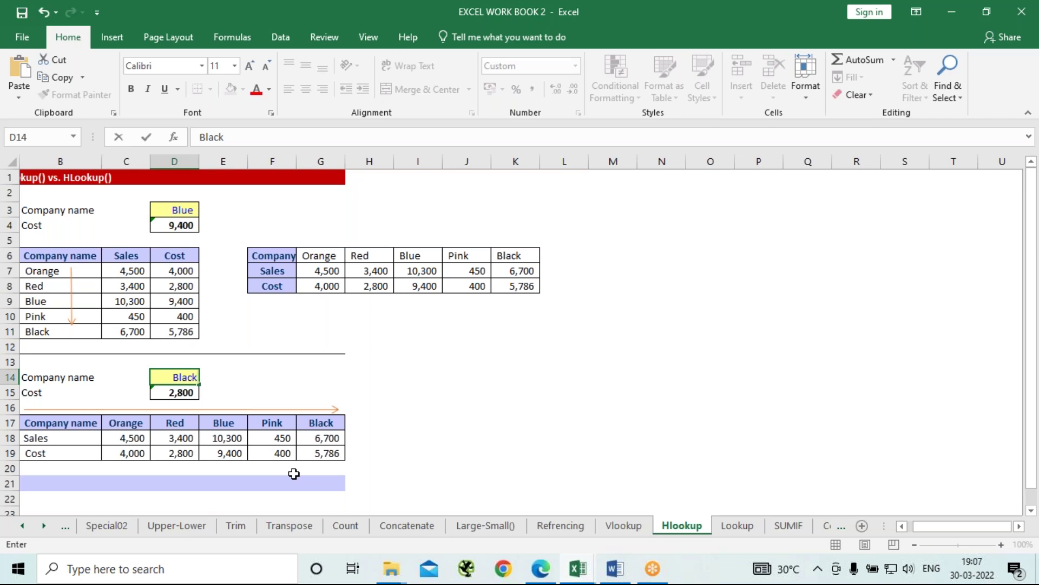
pyautogui.press('Return')
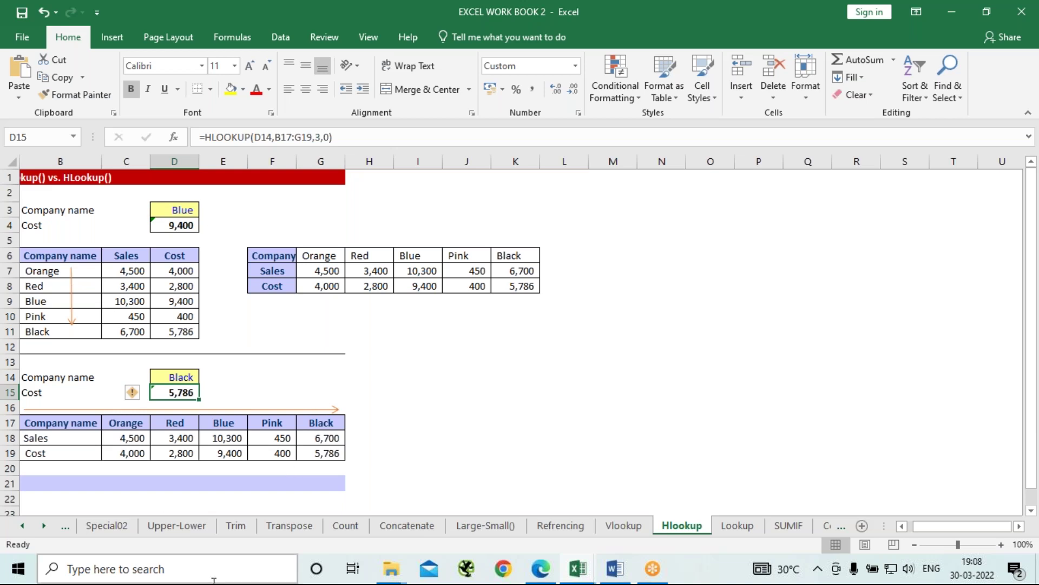
pyautogui.click(732, 525)
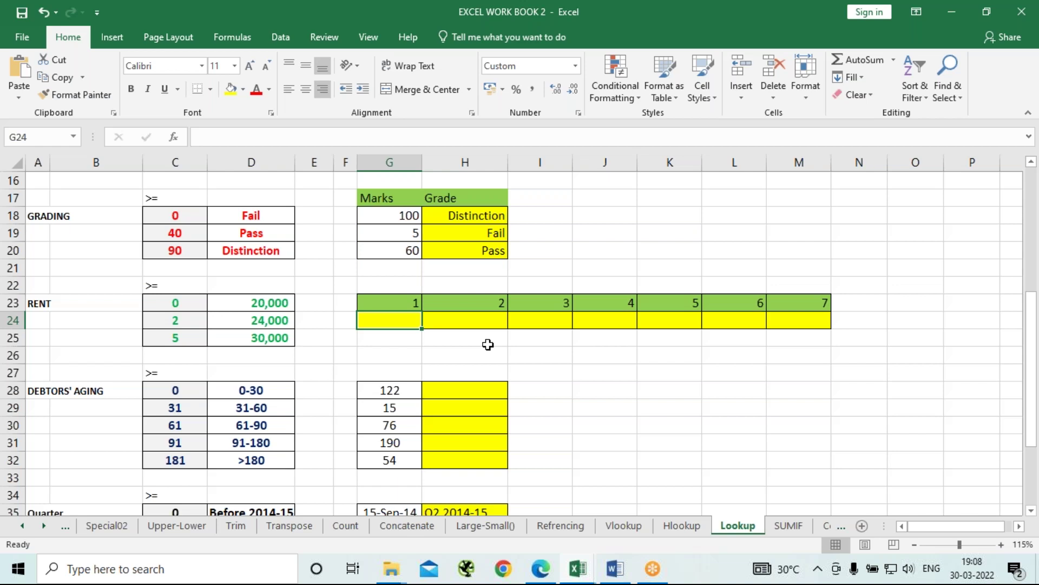
# Enter =LOOKUP(G28,C28:C32,D28:D32) in H28 so 122 days shows 91-180
pyautogui.click(459, 392)
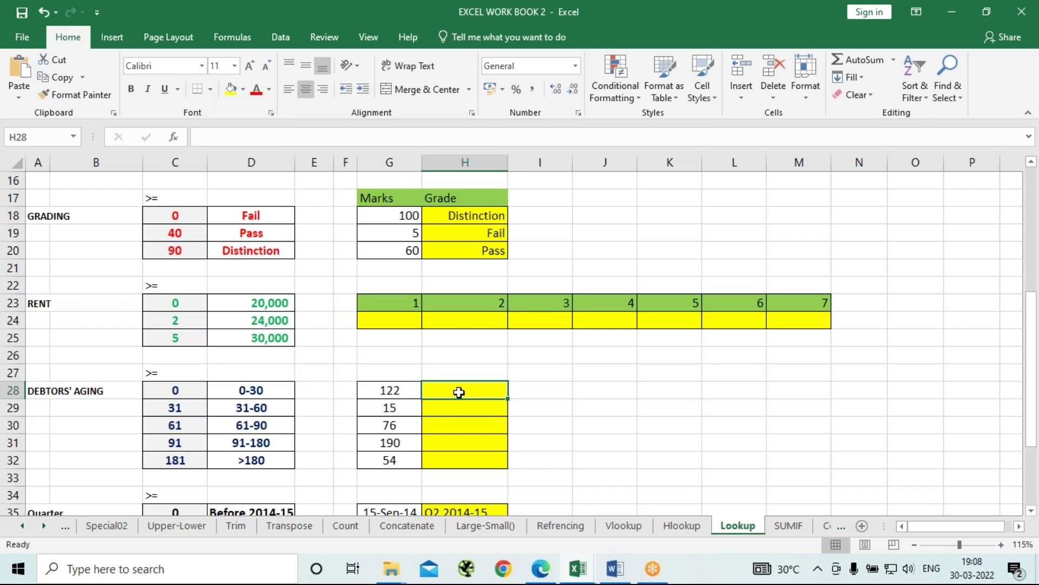
pyautogui.write('=')
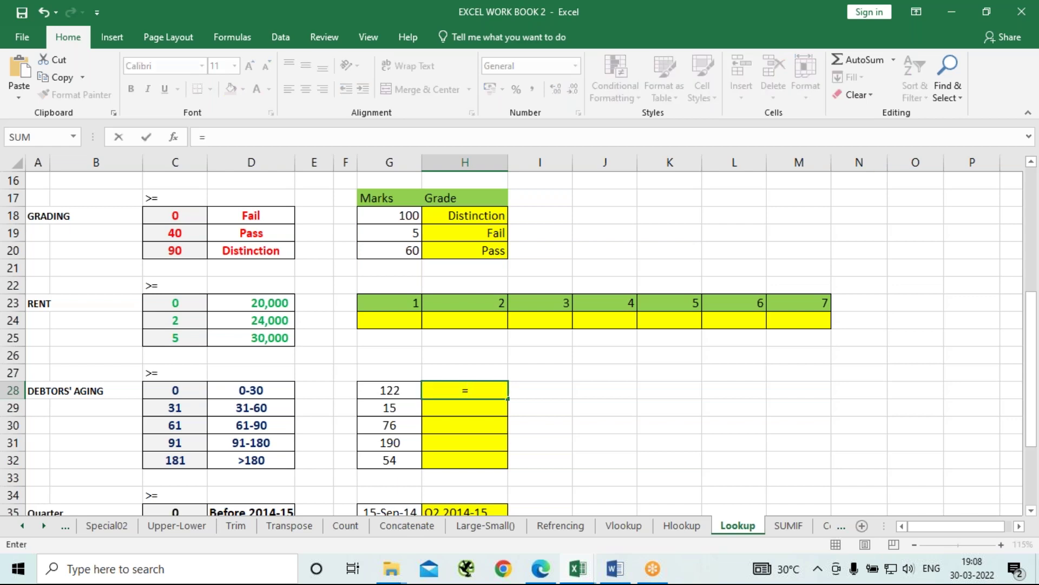
pyautogui.write('loo')
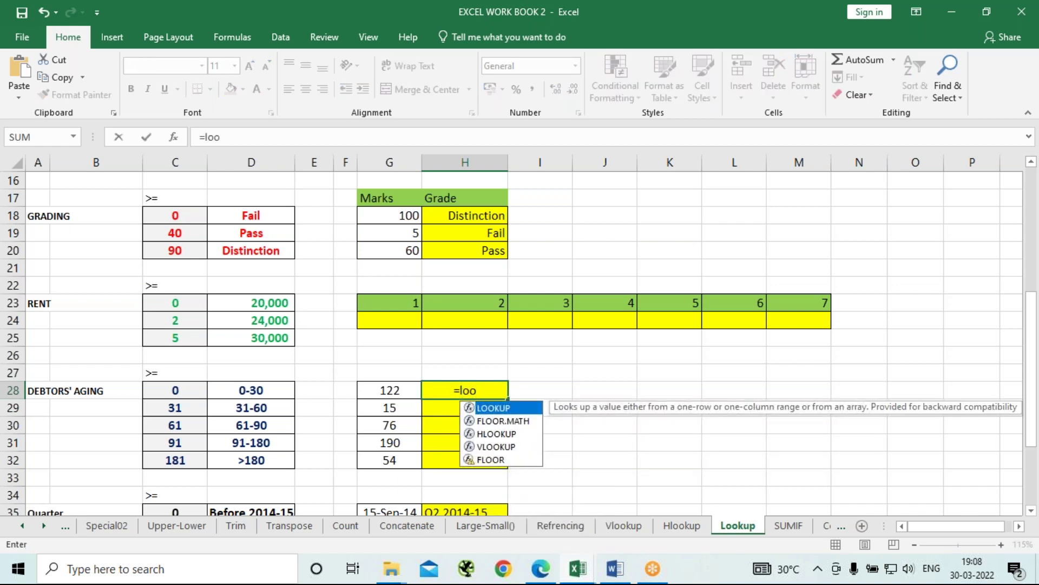
pyautogui.press('Tab')
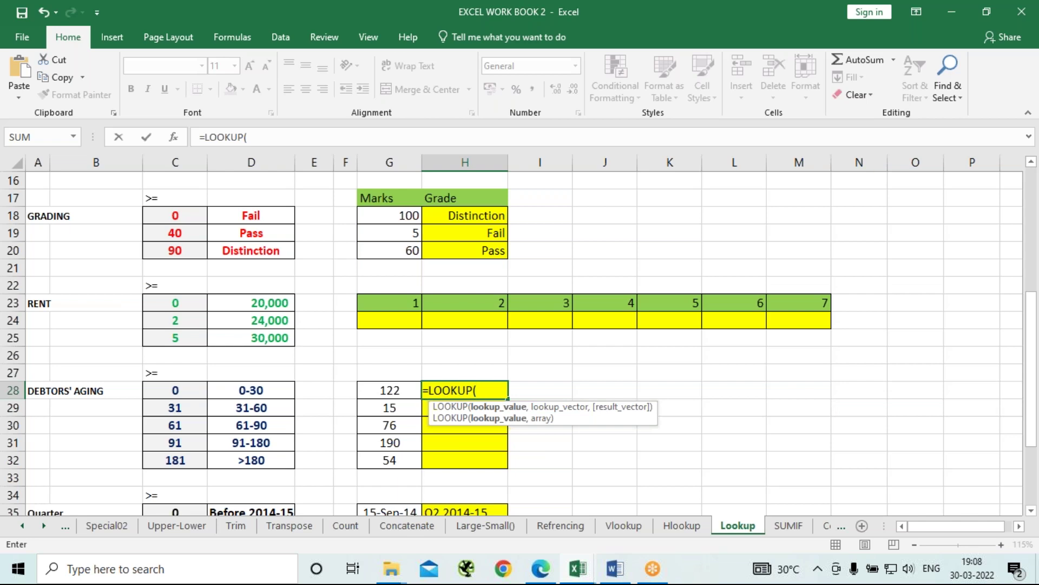
pyautogui.click(389, 390)
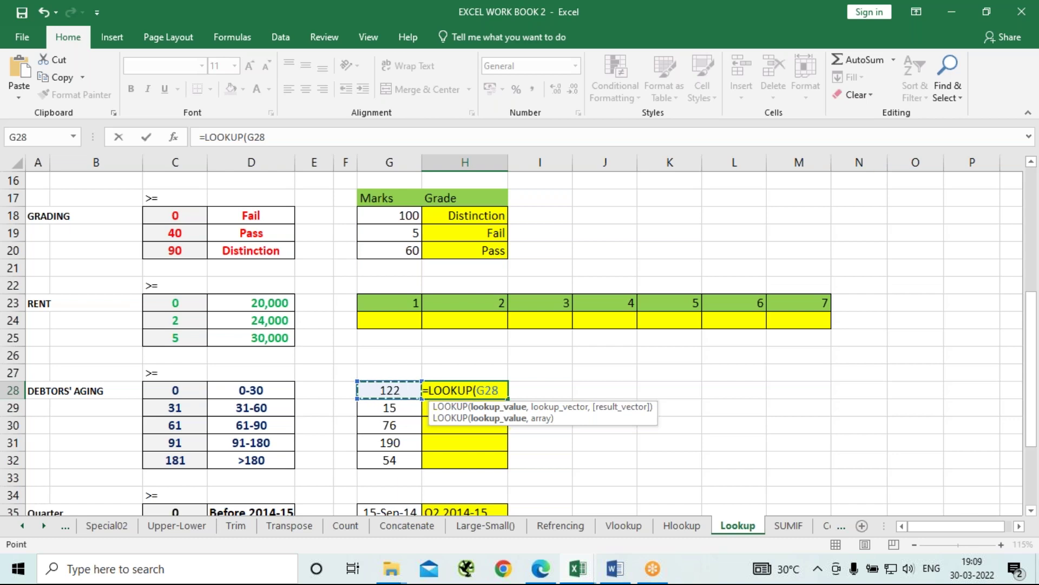
pyautogui.write(',')
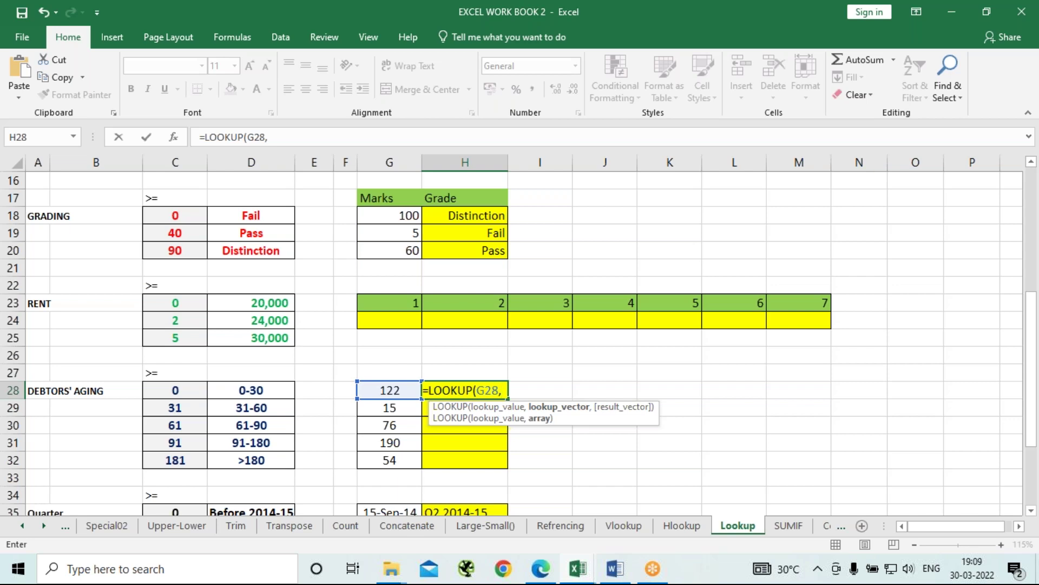
pyautogui.press('Left')
pyautogui.press('Left')
pyautogui.press('Left')
pyautogui.press('Left')
pyautogui.press('Left')
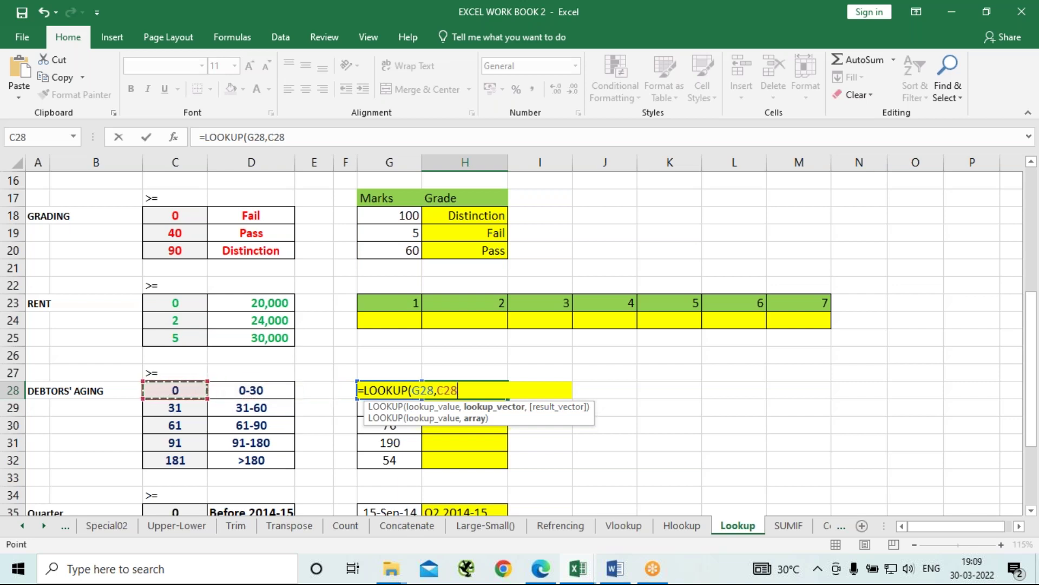
pyautogui.moveTo(175, 390); pyautogui.dragTo(175, 460)
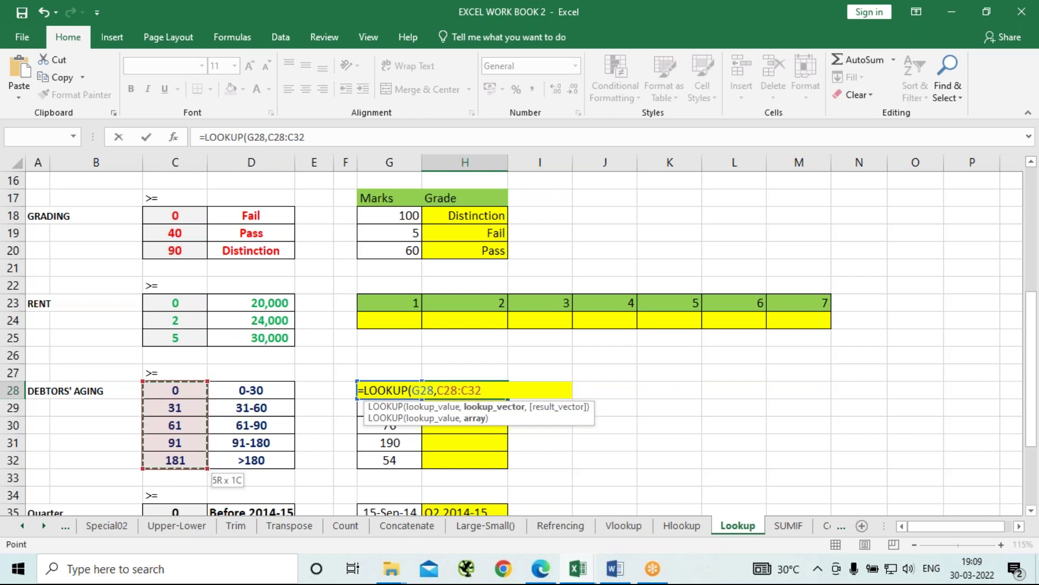
pyautogui.write(',')
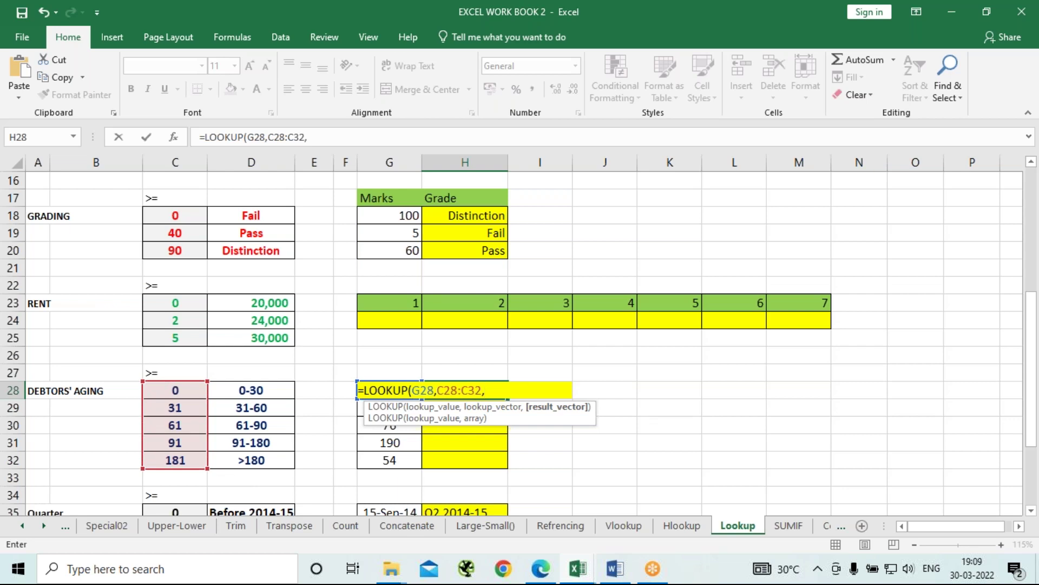
pyautogui.press('Left')
pyautogui.press('Left')
pyautogui.press('Left')
pyautogui.press('Left')
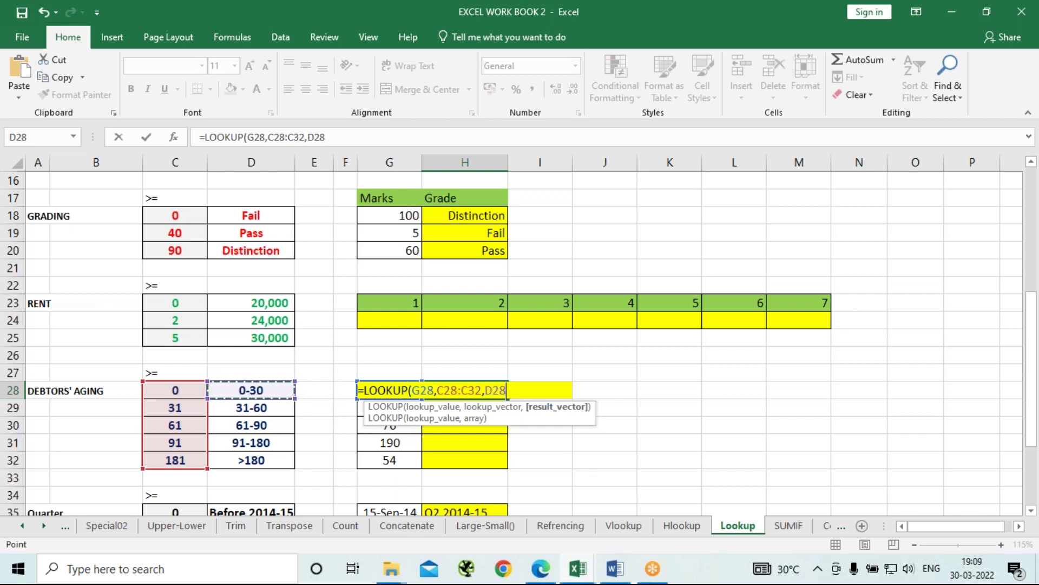
pyautogui.hotkey('ctrl', 'shift', 'Down')
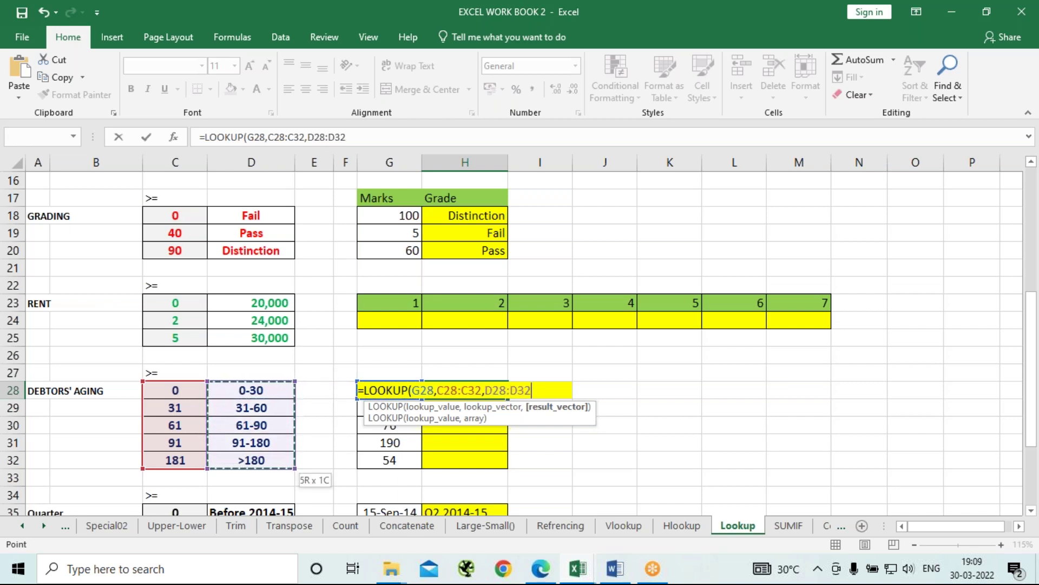
pyautogui.write(')')
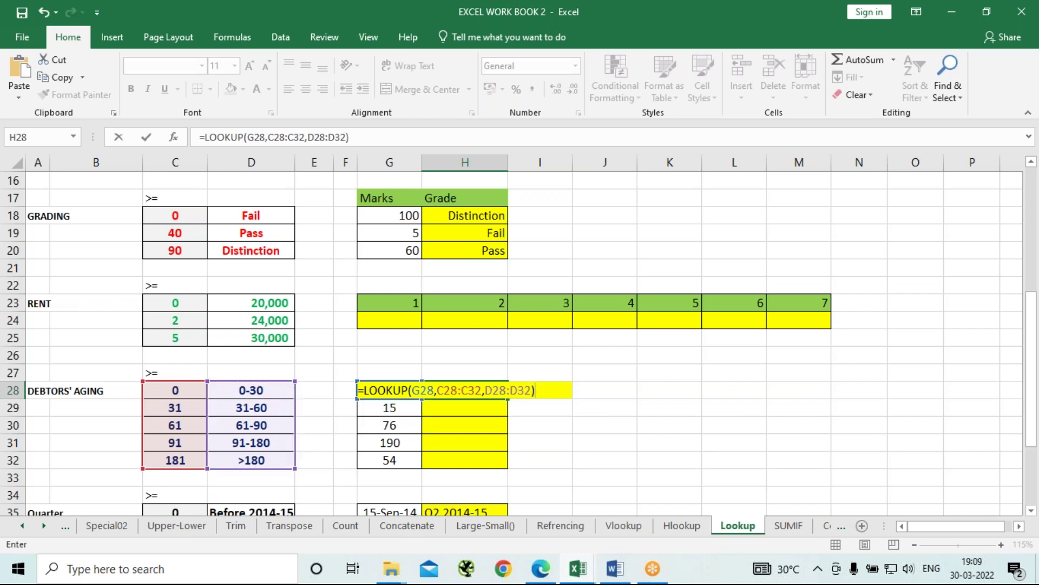
pyautogui.press('Return')
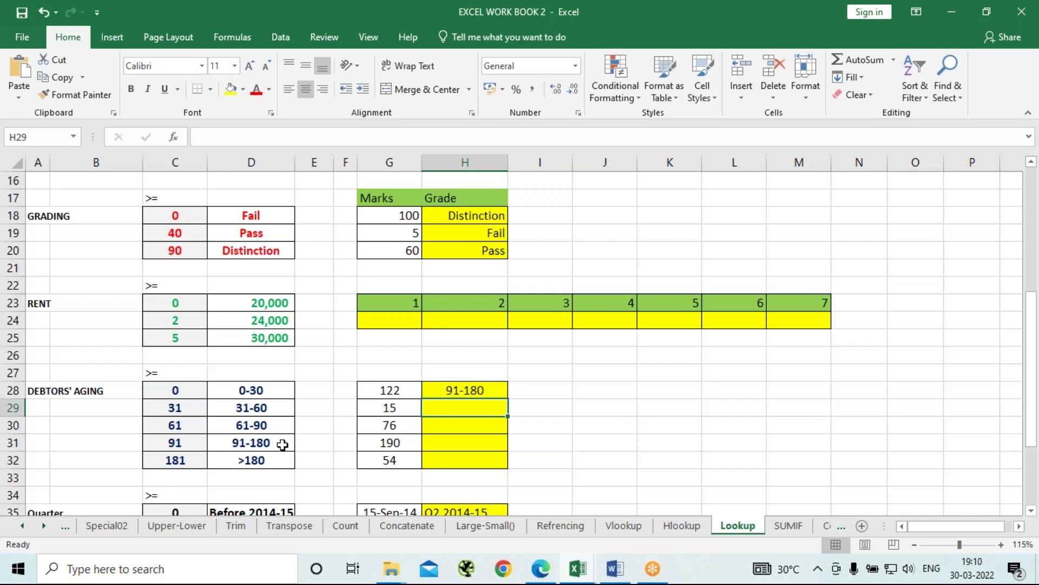
# On the SUMIF sheet, clear the existing results in C14:C16
pyautogui.click(798, 530)
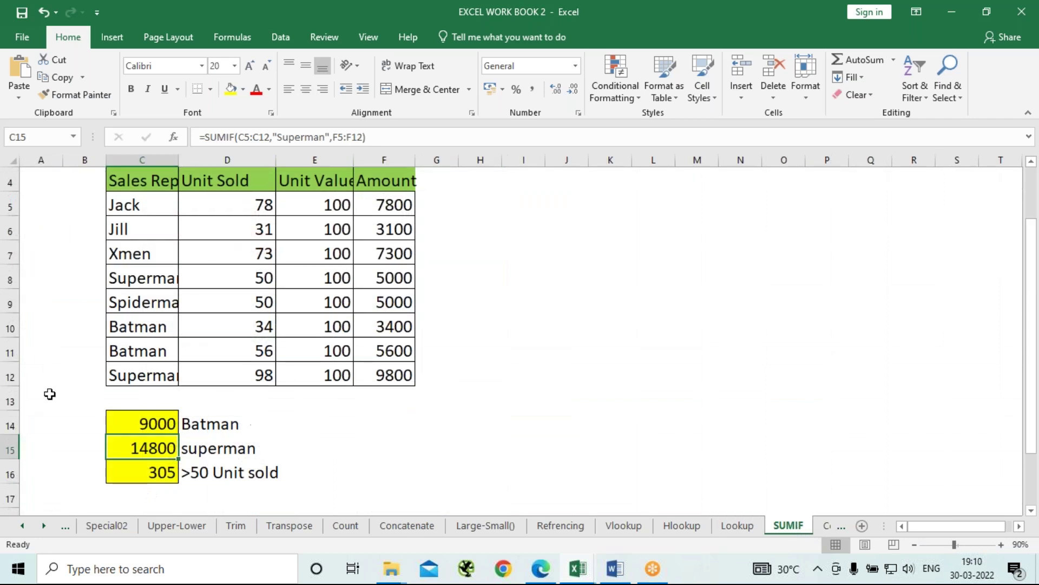
pyautogui.moveTo(129, 422); pyautogui.dragTo(127, 460)
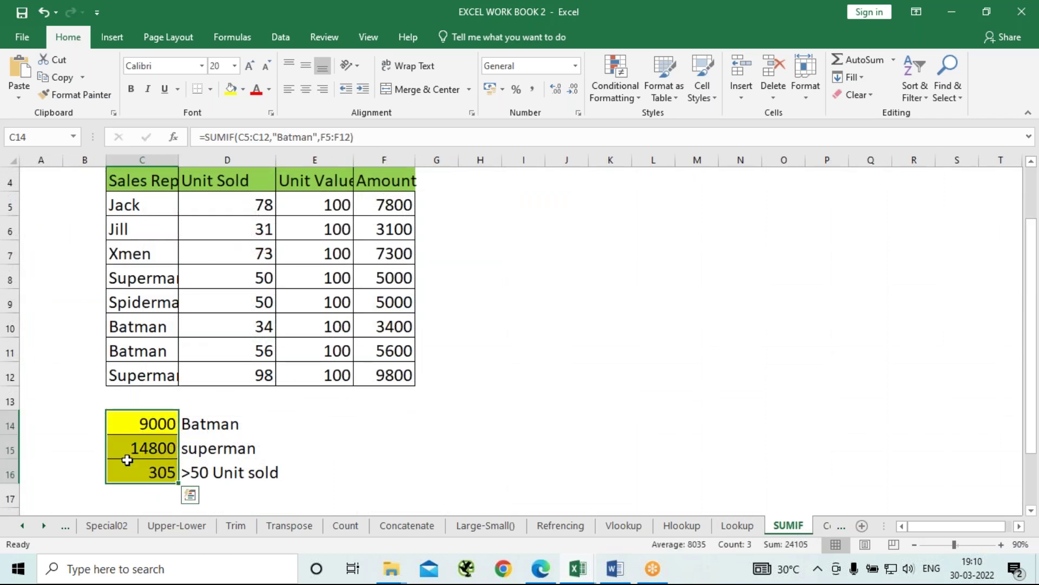
pyautogui.press('Delete')
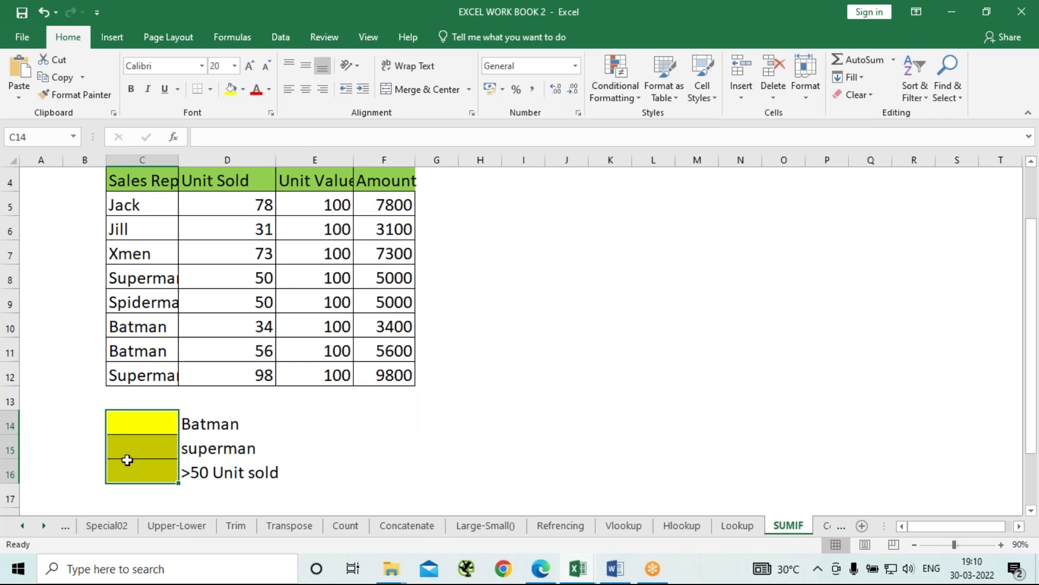
# Start a SUMIF in C14 with C5:C12 as the criteria range
pyautogui.click(152, 415)
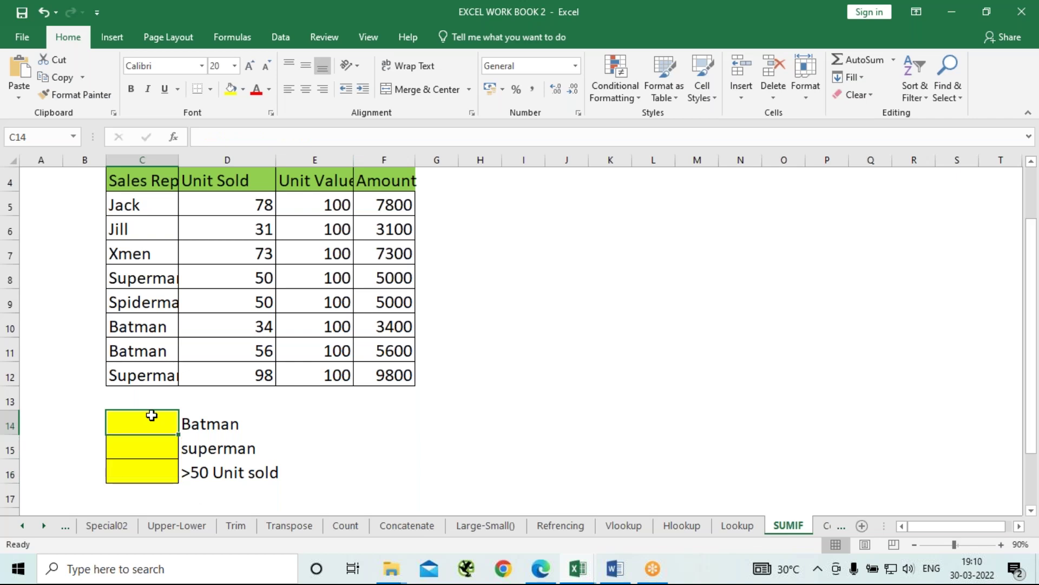
pyautogui.write('=')
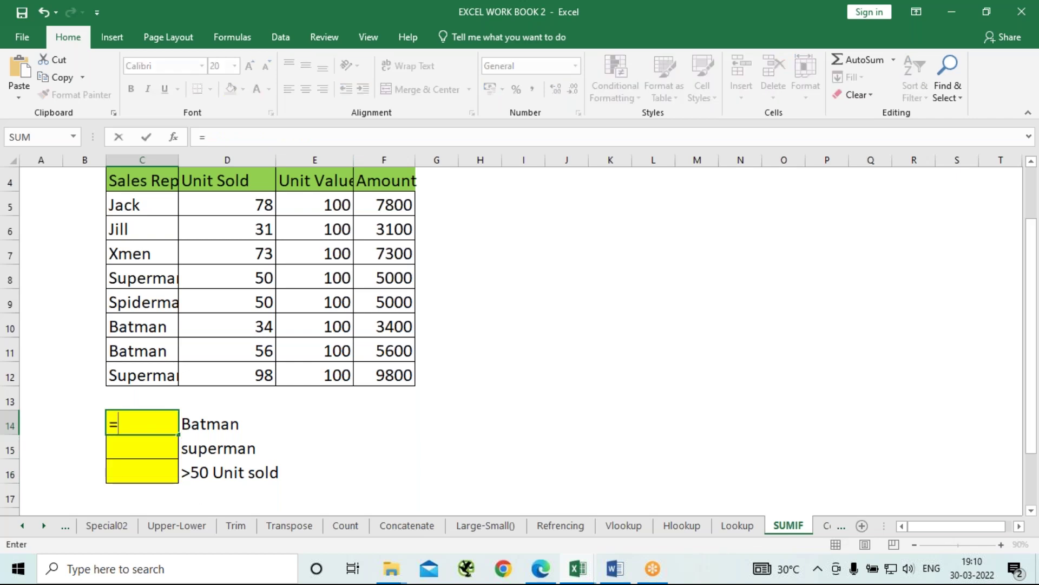
pyautogui.write('su')
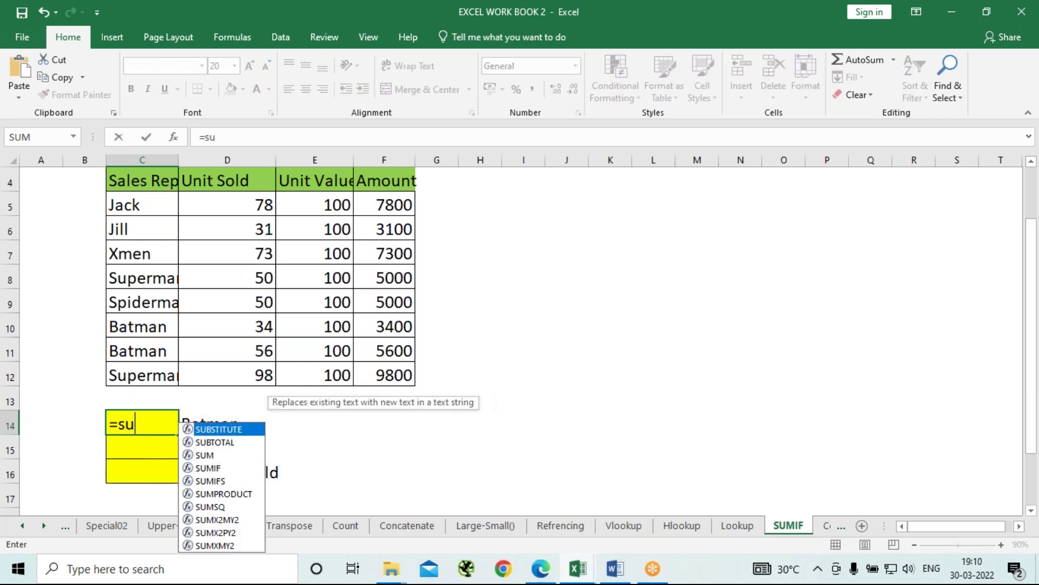
pyautogui.write('mif')
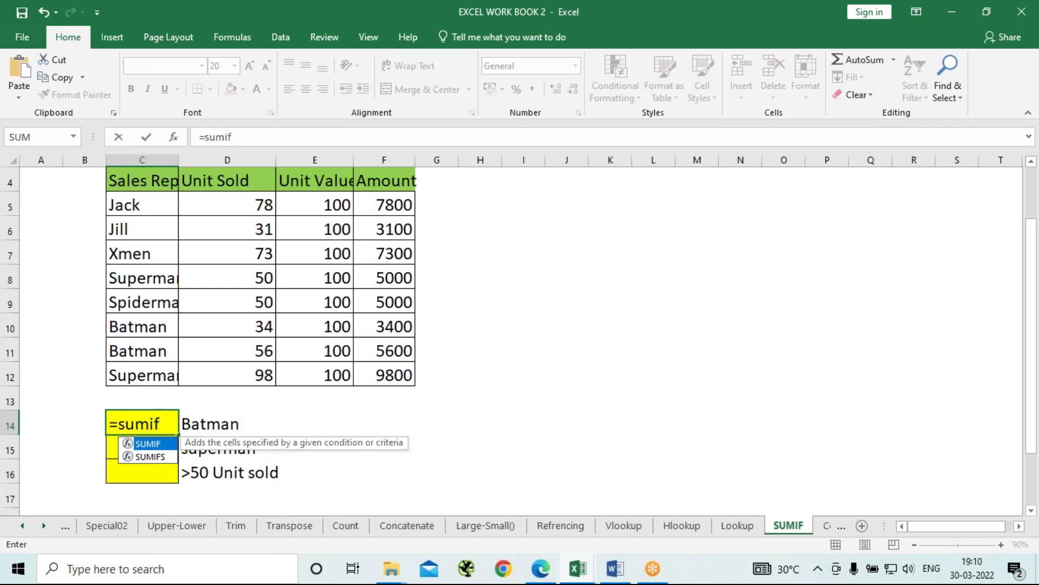
pyautogui.press('Tab')
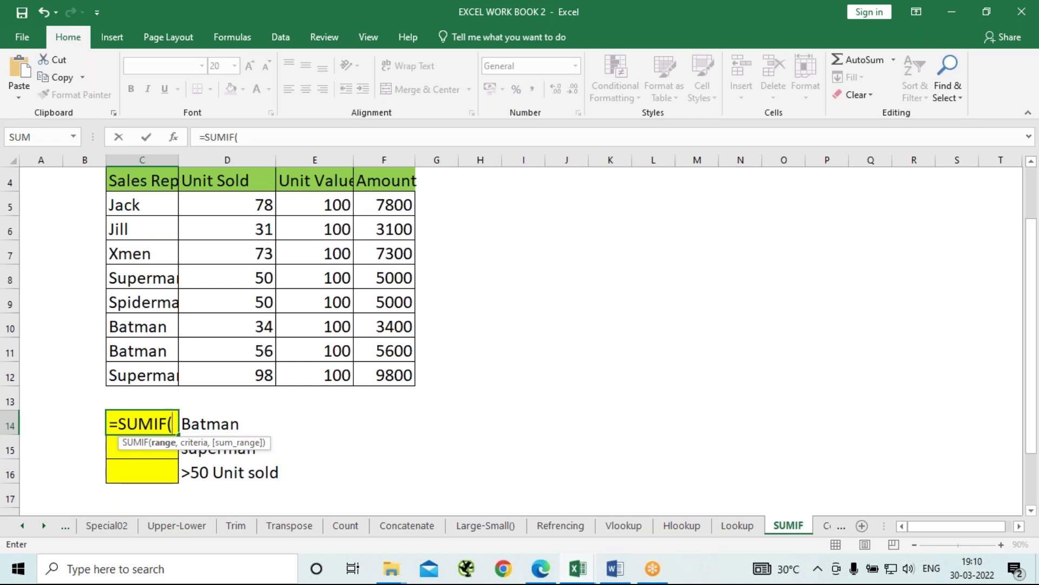
pyautogui.click(142, 208)
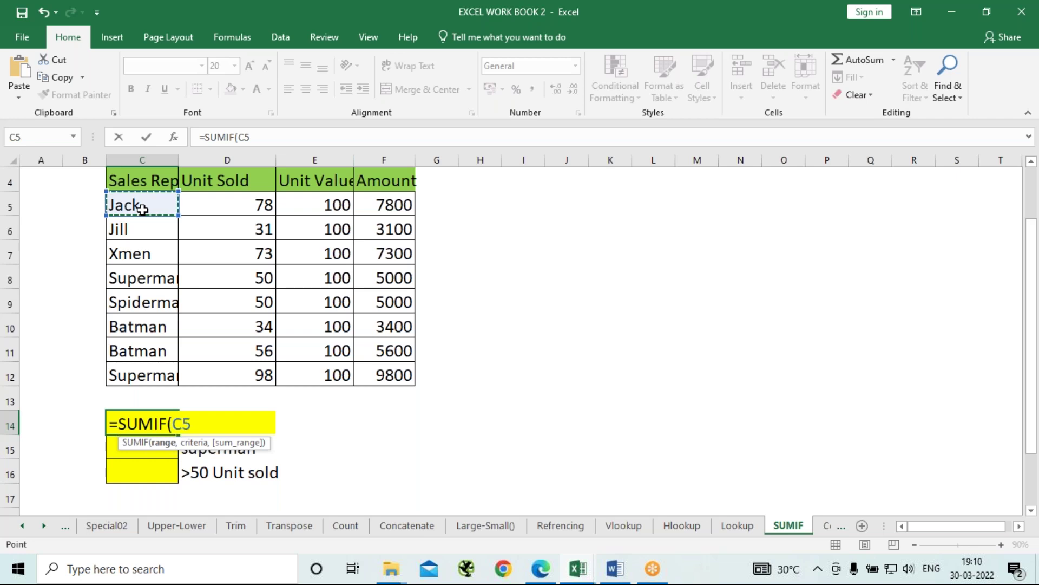
pyautogui.hotkey('ctrl', 'shift', 'Down')
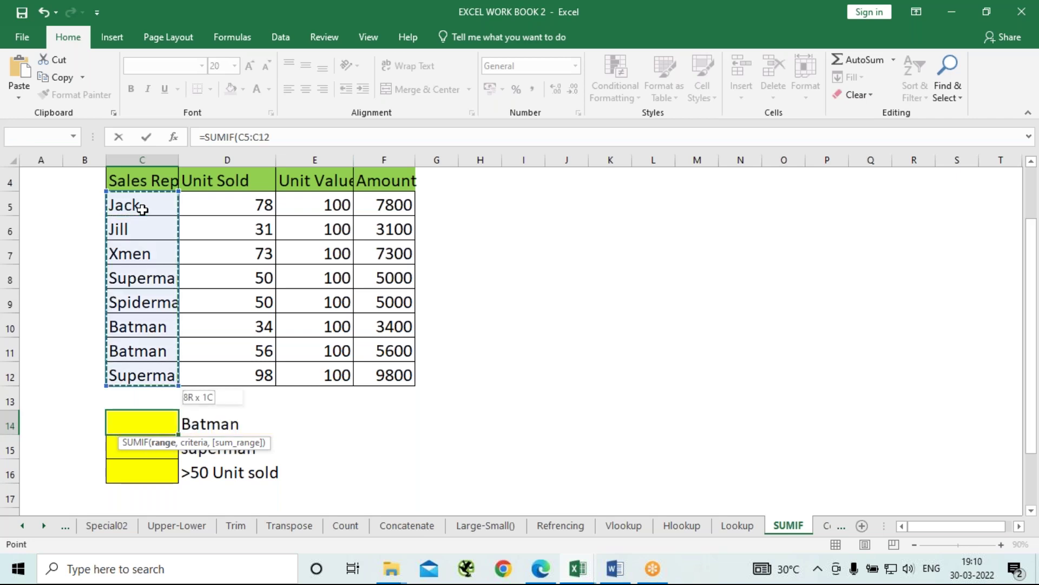
pyautogui.hotkey('ctrl', 'shift', 'Down')
pyautogui.hotkey('ctrl', 'shift', 'Up')
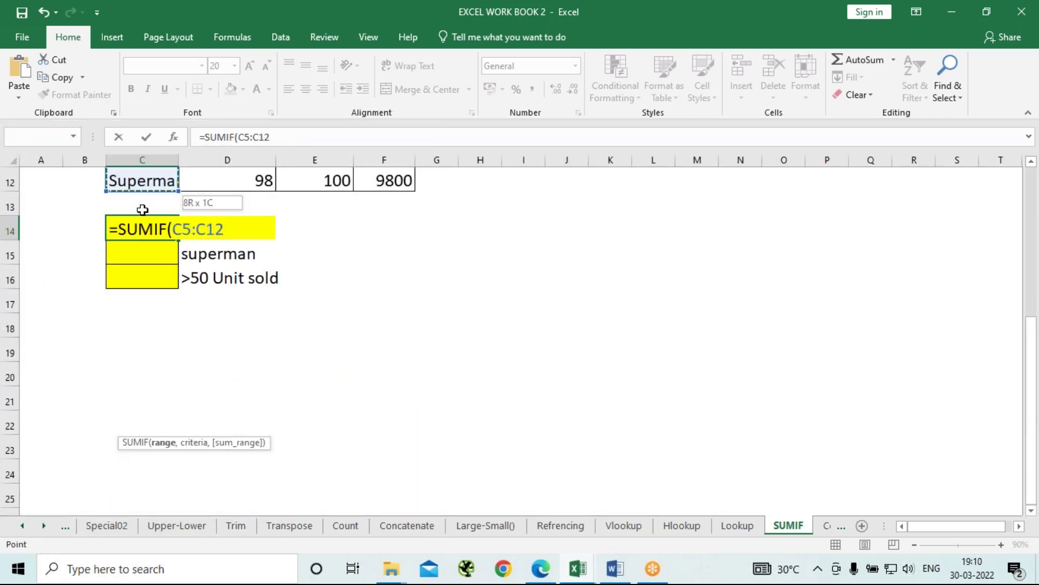
pyautogui.write(',')
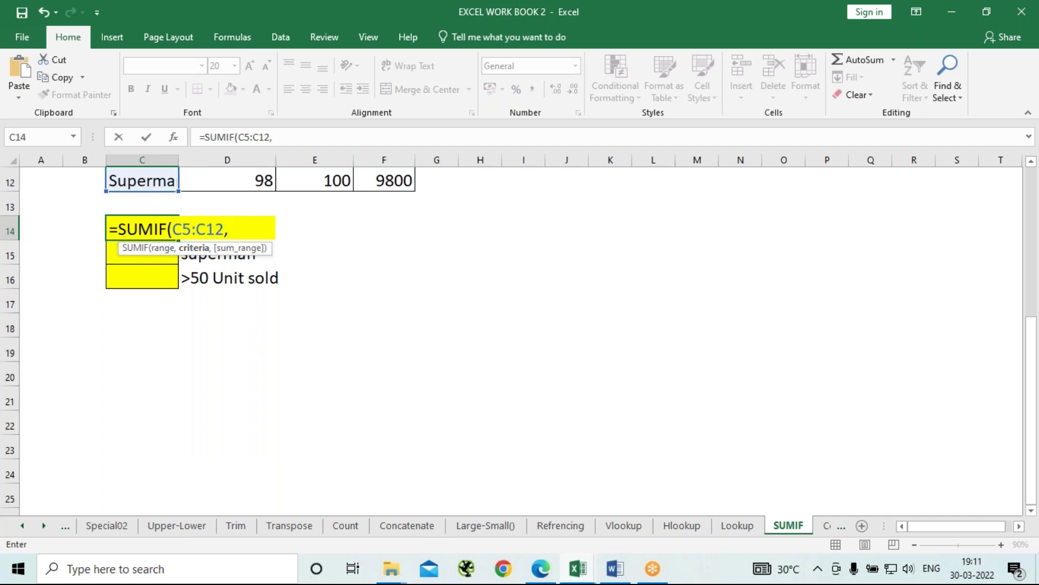
# Finish C14 as =SUMIF(C5:C12,"Batman",F5:F12), totalling 9000
pyautogui.scroll(2, 367, 311)
pyautogui.scroll(2, 368, 310)
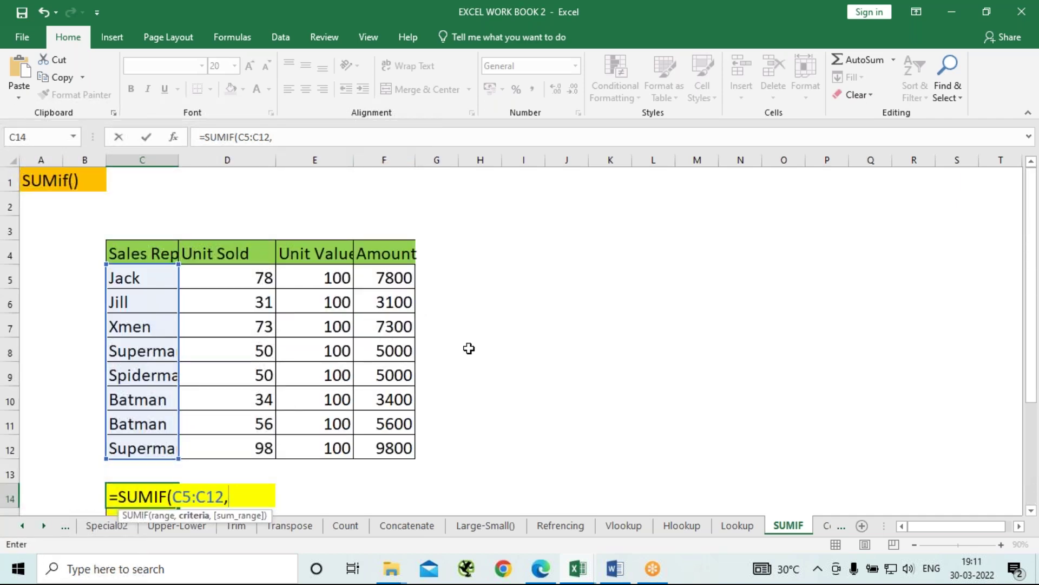
pyautogui.scroll(-1, 489, 349)
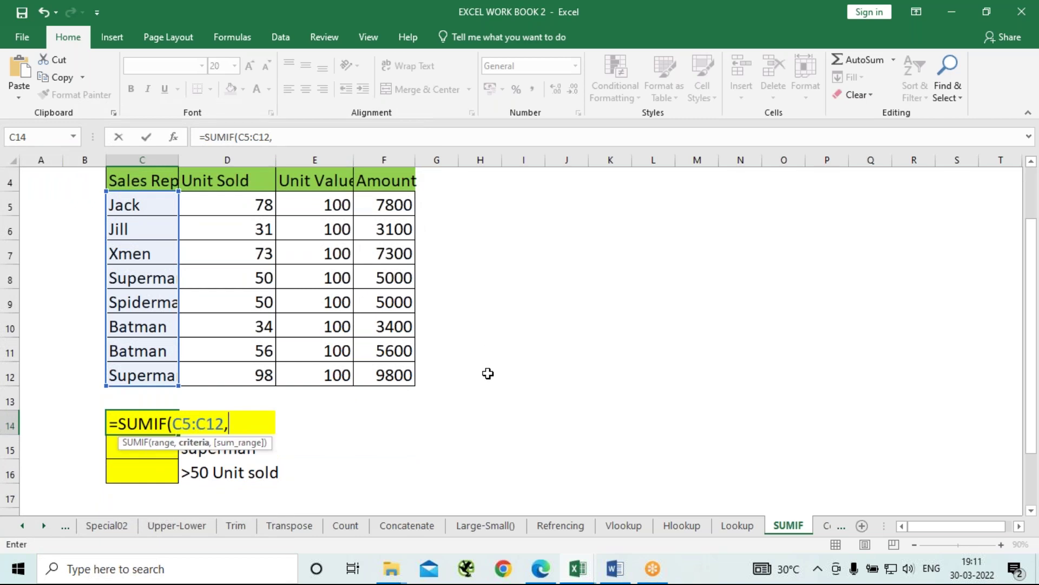
pyautogui.write('"Batm')
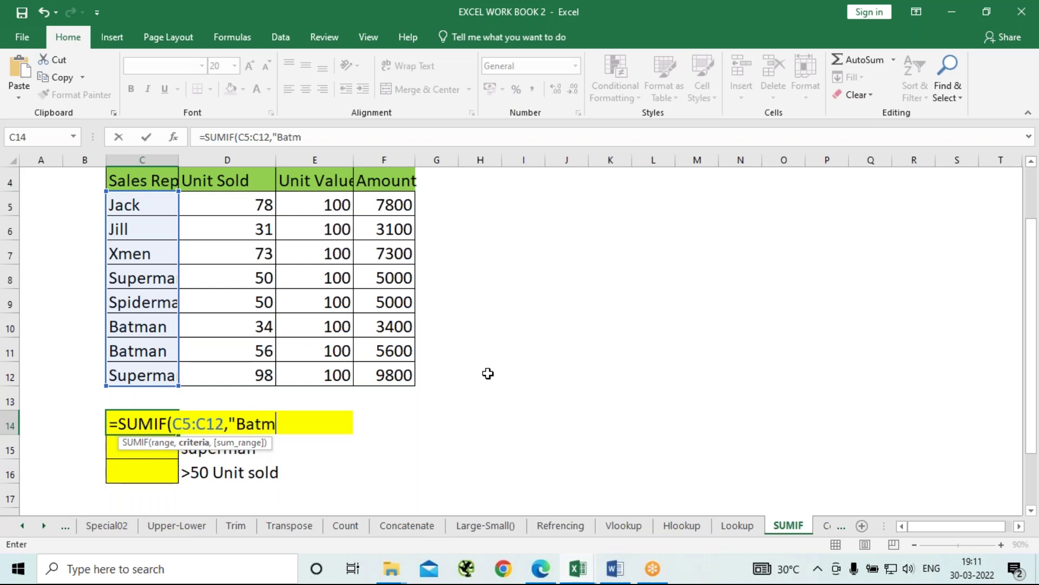
pyautogui.write('an",')
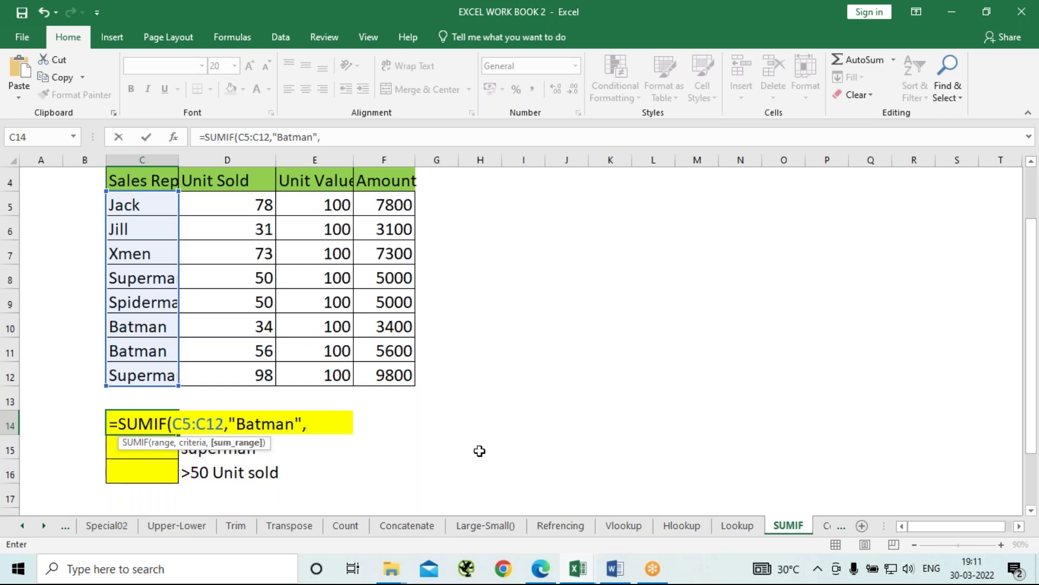
pyautogui.click(401, 205)
pyautogui.moveTo(400, 206); pyautogui.dragTo(382, 371)
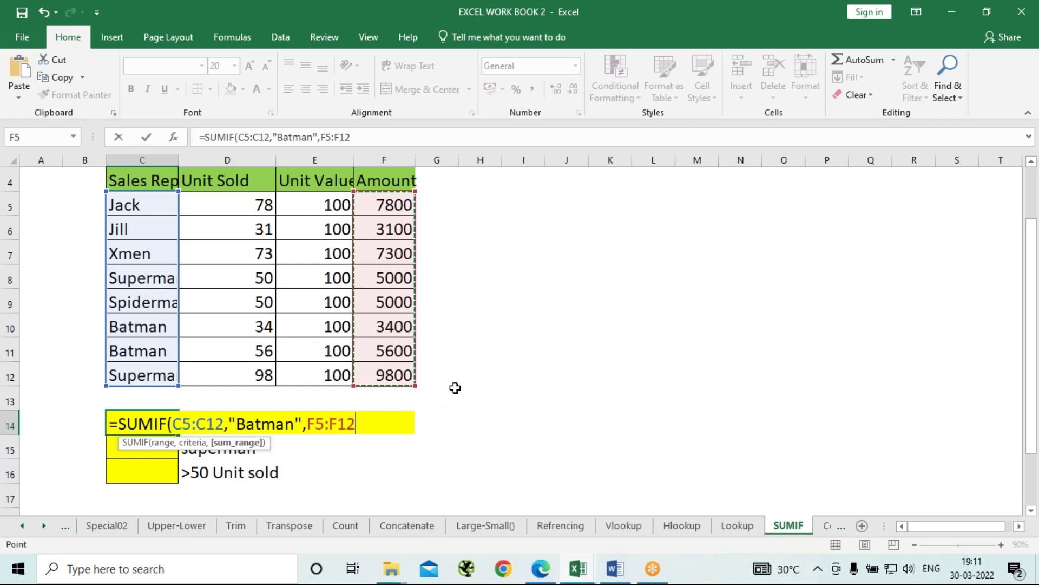
pyautogui.write(')')
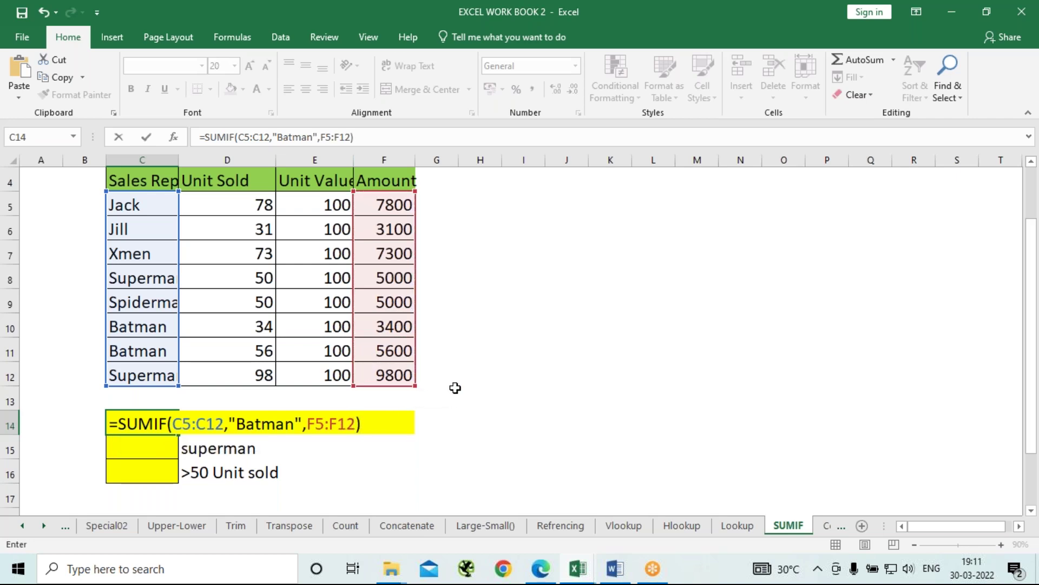
pyautogui.press('Return')
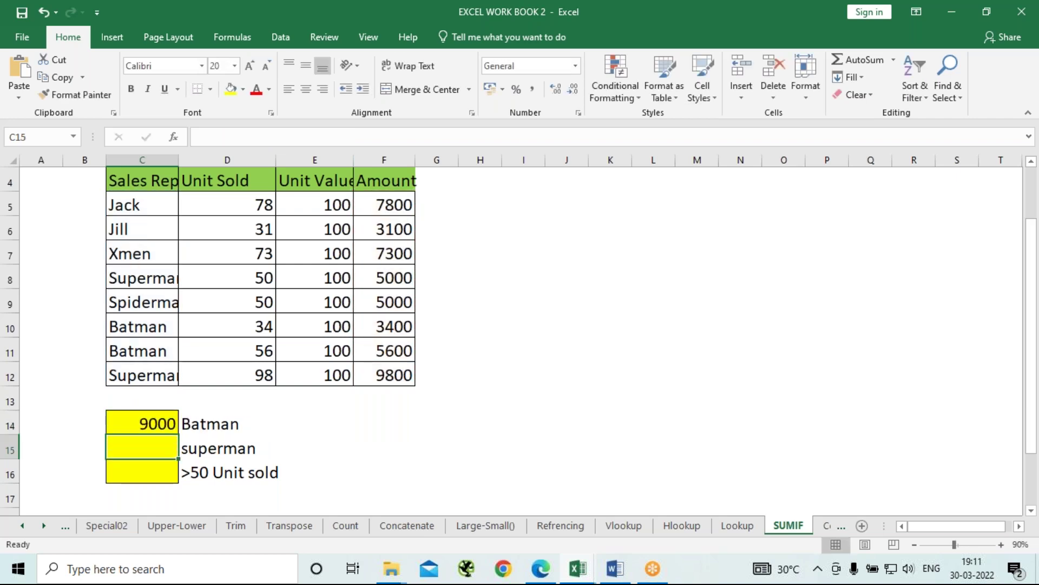
pyautogui.moveTo(140, 328); pyautogui.dragTo(386, 351)
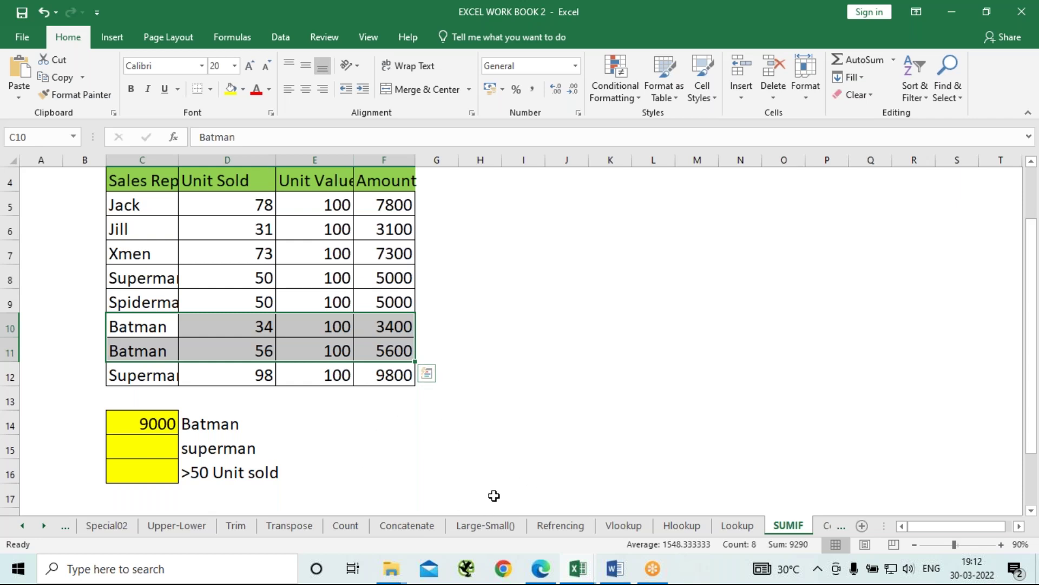
pyautogui.press('Escape')
# On the Countif sheet, enter =COUNTIF(C6:C19,"A") in C21 to count 7 absences
pyautogui.click(827, 527)
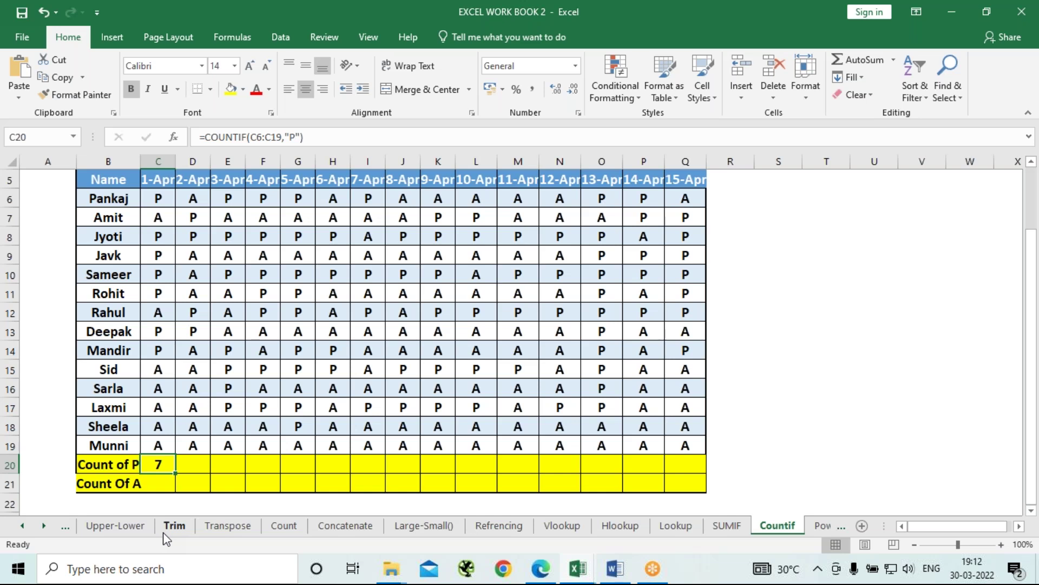
pyautogui.click(160, 485)
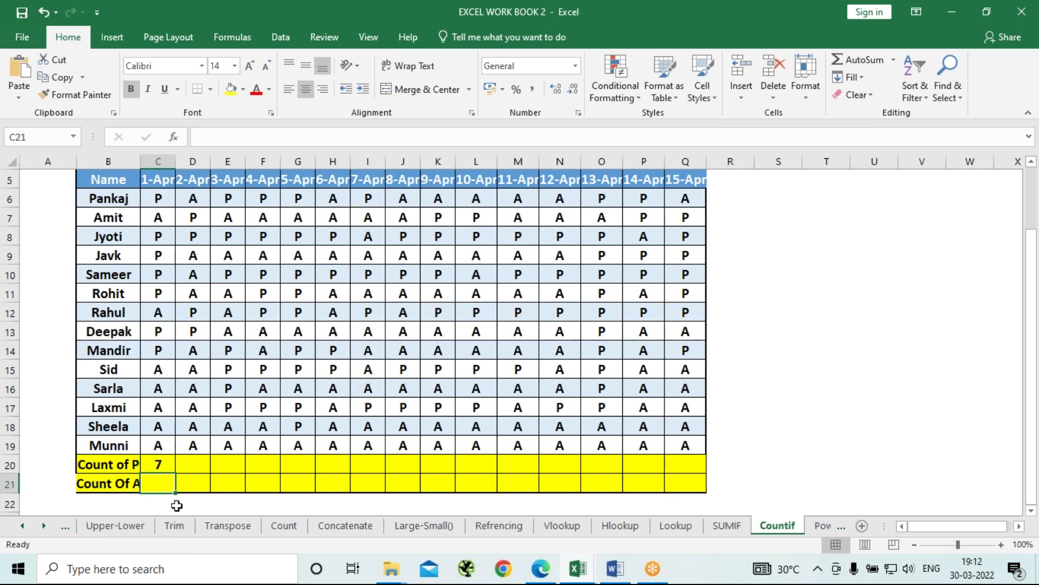
pyautogui.write('=c')
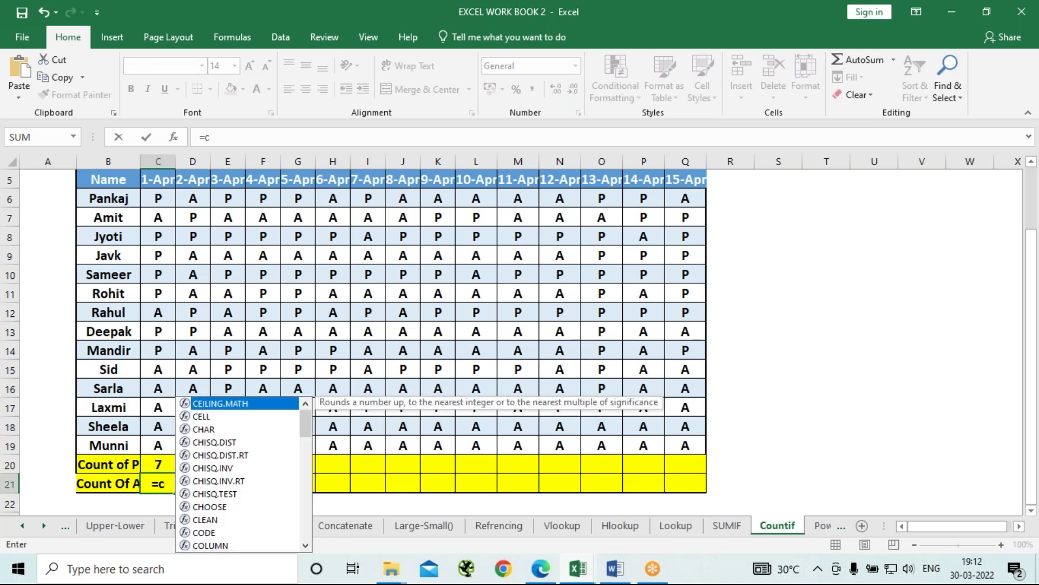
pyautogui.write('ountif')
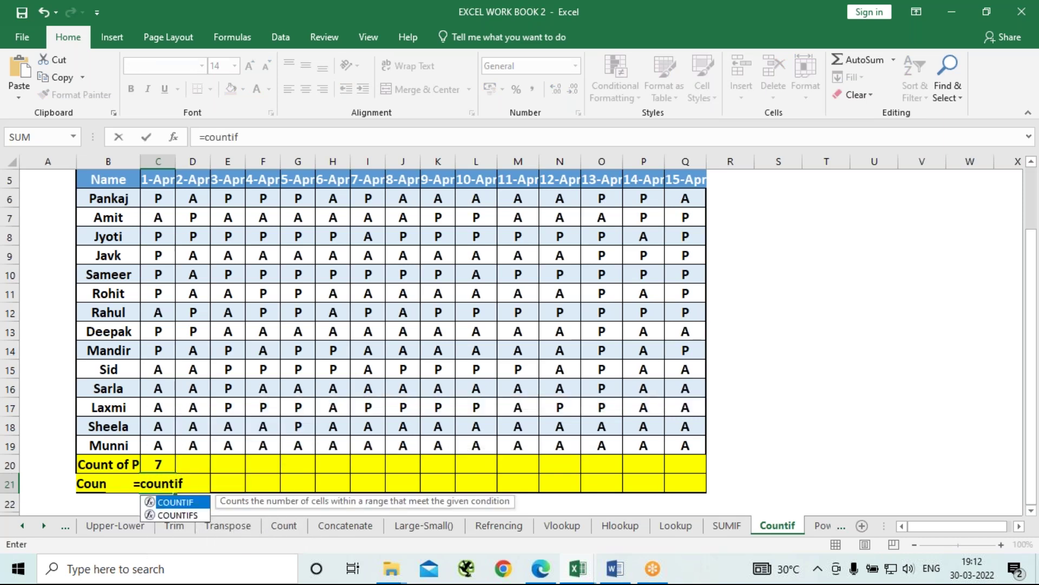
pyautogui.press('Tab')
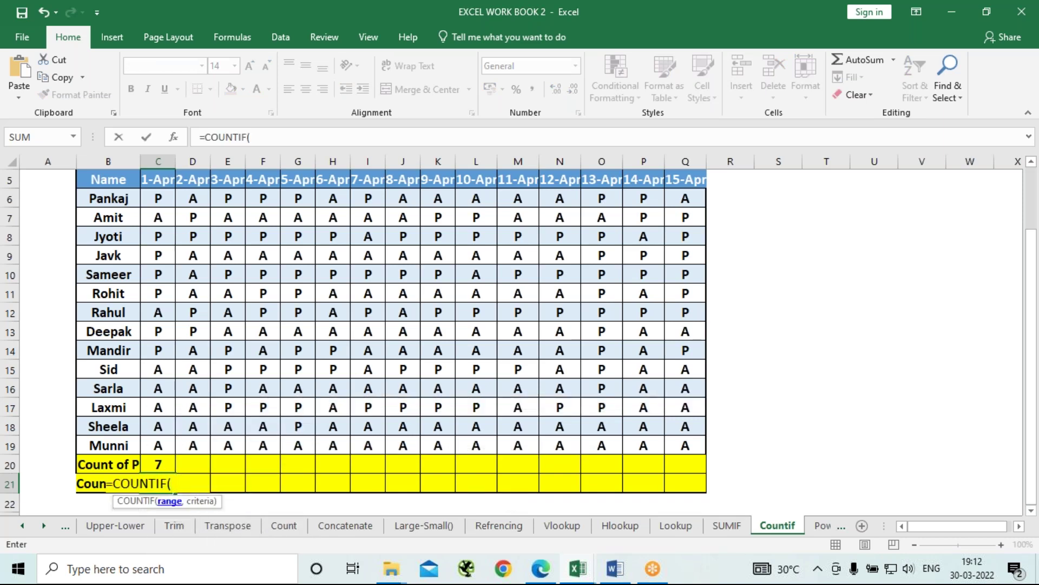
pyautogui.moveTo(164, 196); pyautogui.dragTo(160, 446)
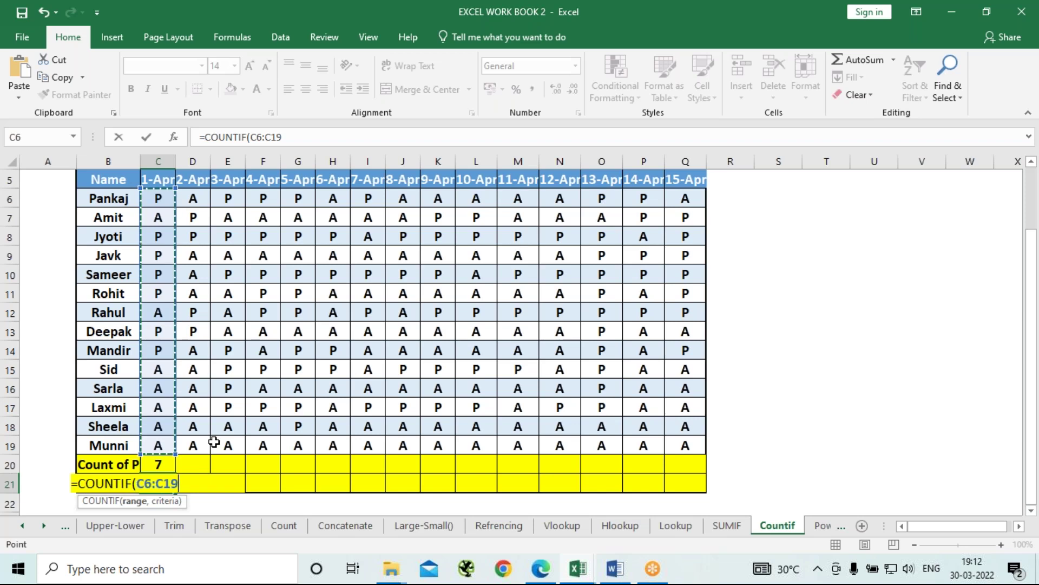
pyautogui.write(',')
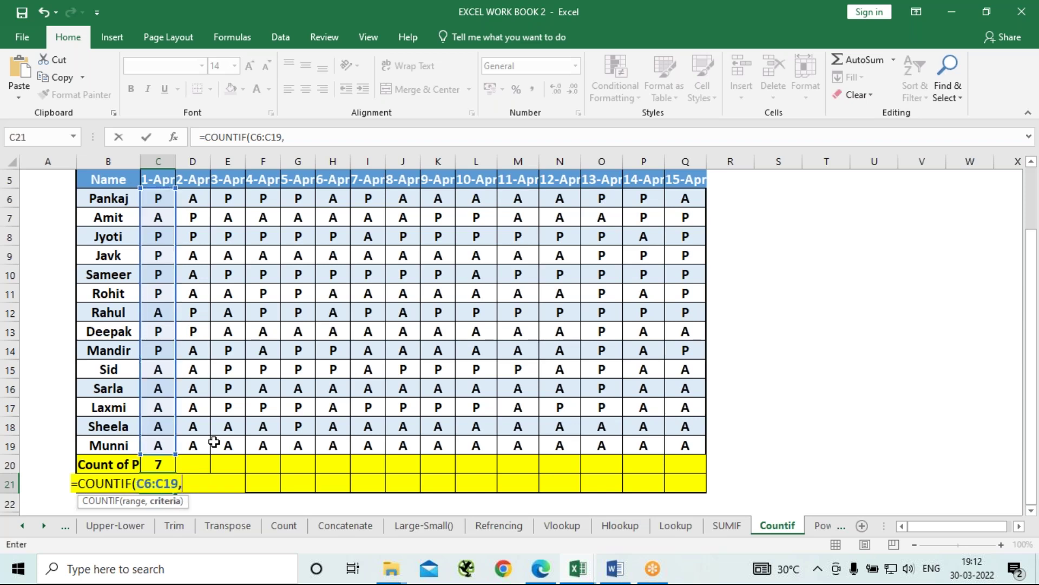
pyautogui.write('"A")')
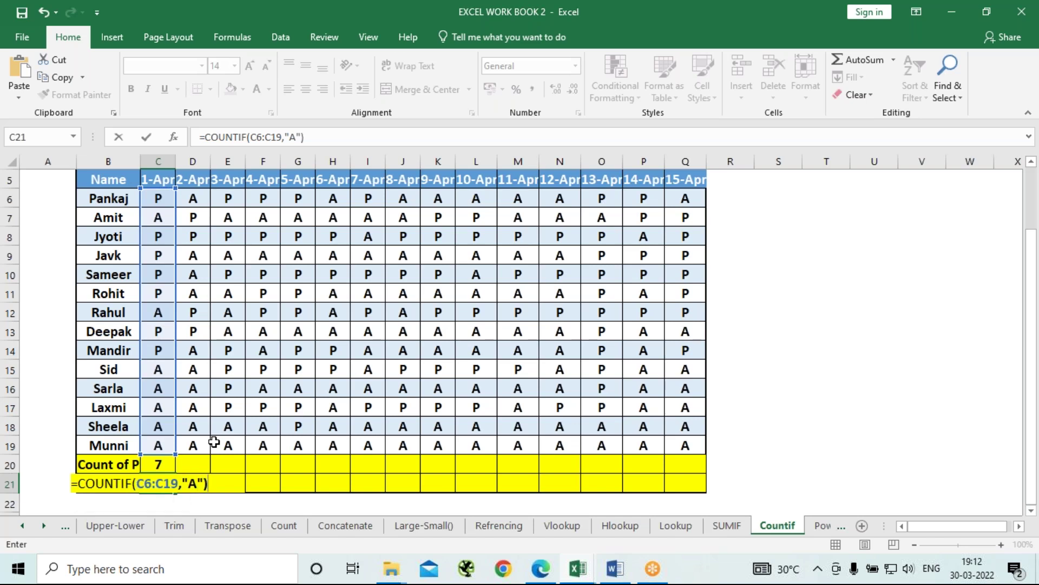
pyautogui.press('Return')
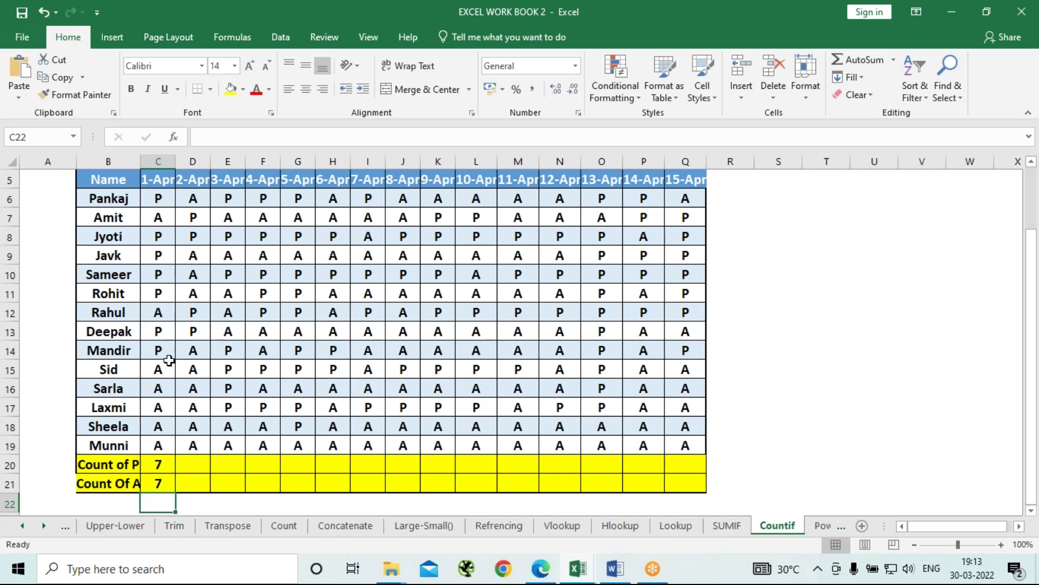
# Change the 1-Apr mark in C11 from P to A so the counts show 6 present and 8 absent
pyautogui.click(159, 295)
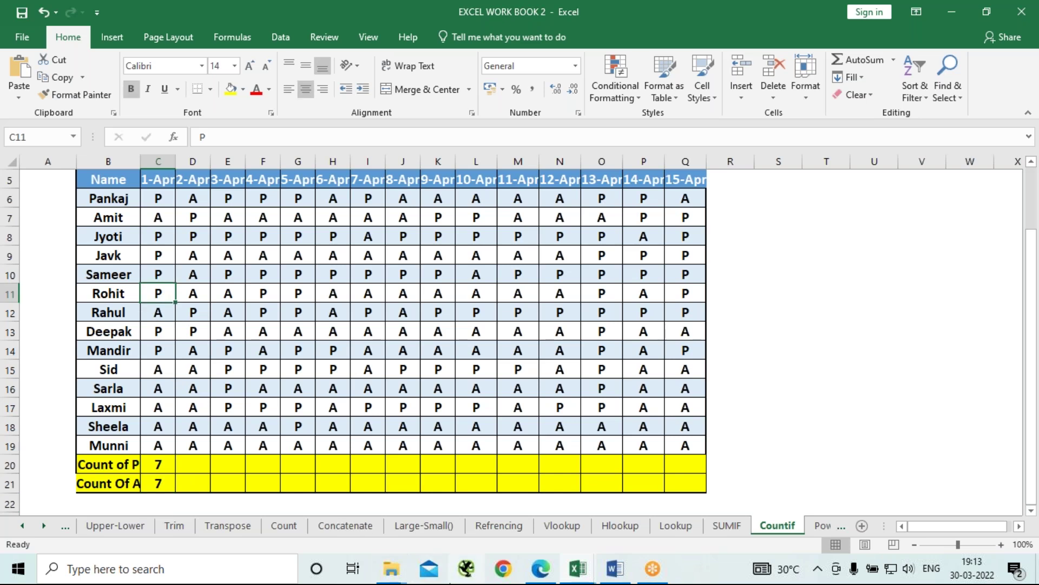
pyautogui.write('A')
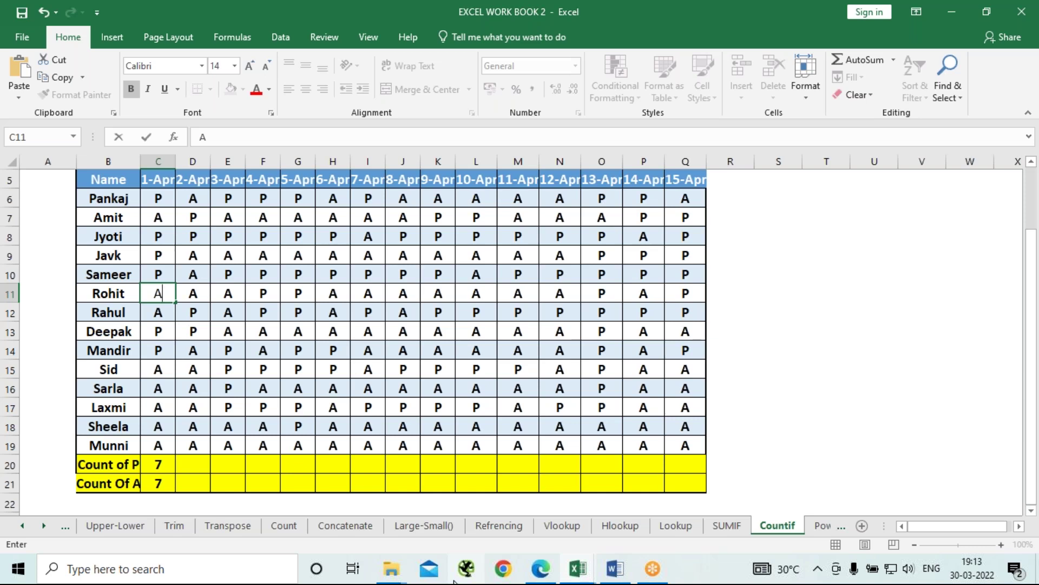
pyautogui.press('Return')
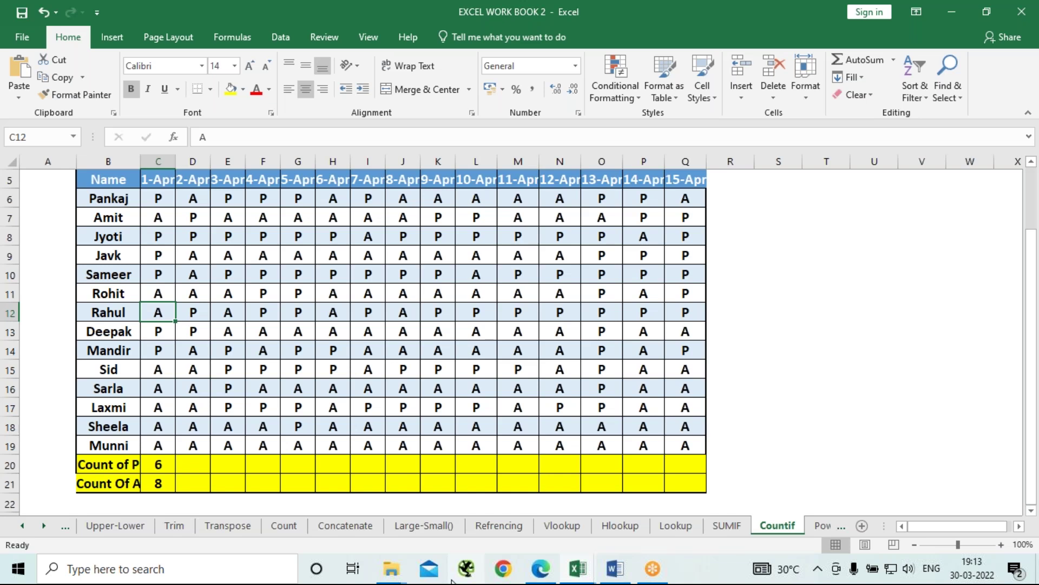
# On the Power() sheet, replace the typed 5000 in Year 0 cell F20 with the formula =G15
pyautogui.click(821, 525)
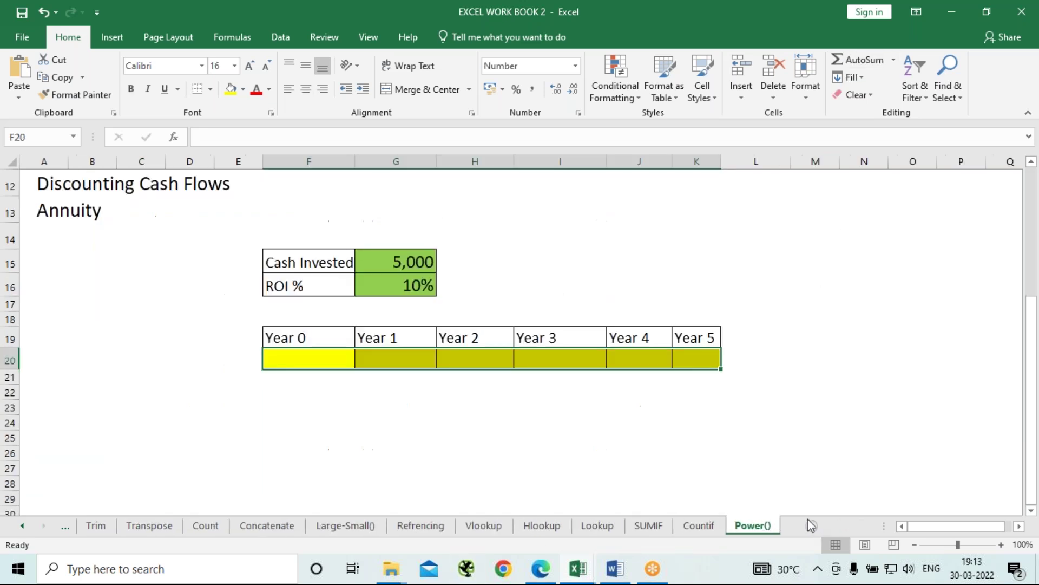
pyautogui.click(394, 359)
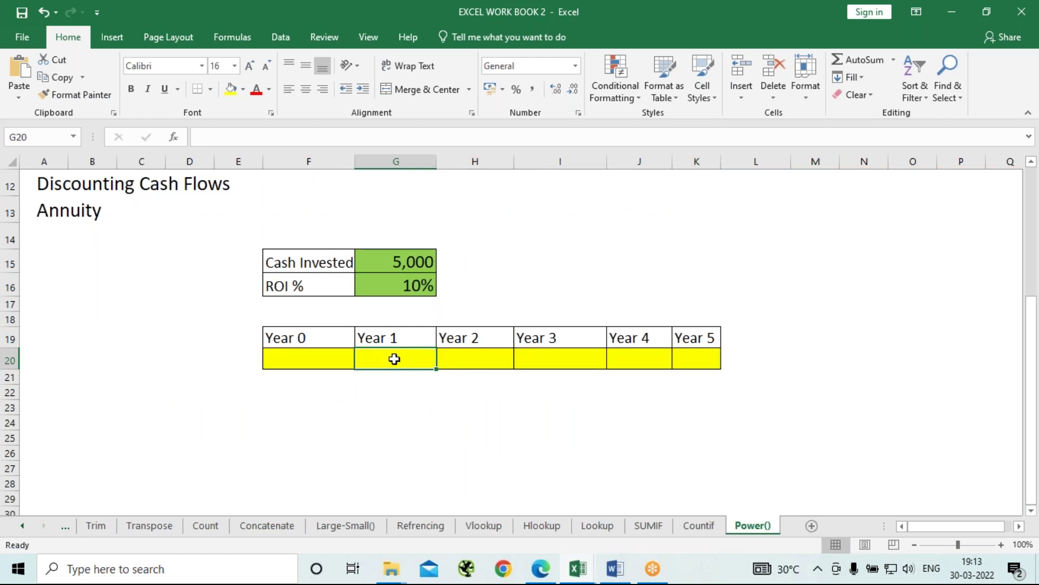
pyautogui.click(304, 361)
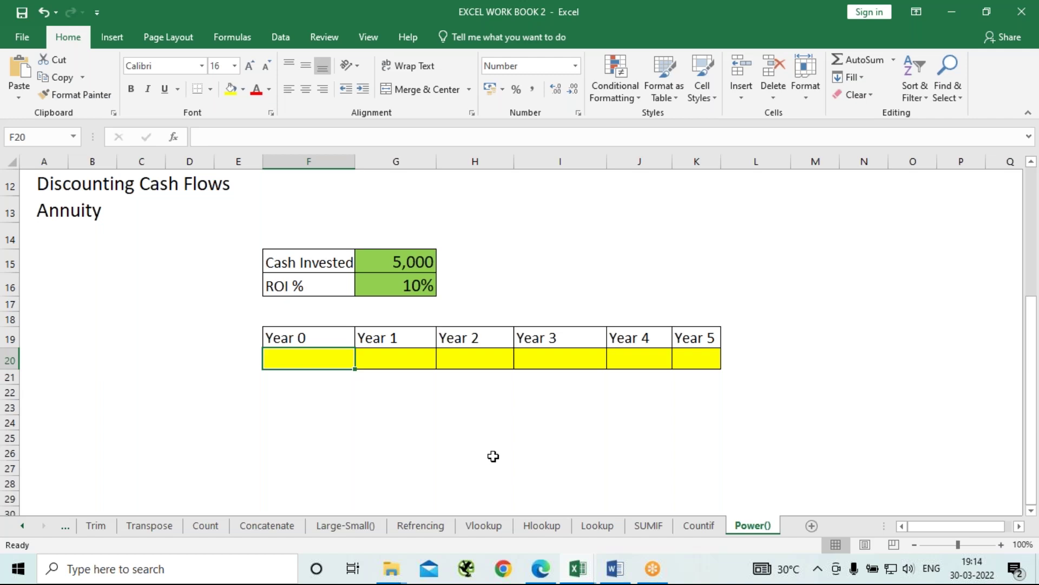
pyautogui.write('5000')
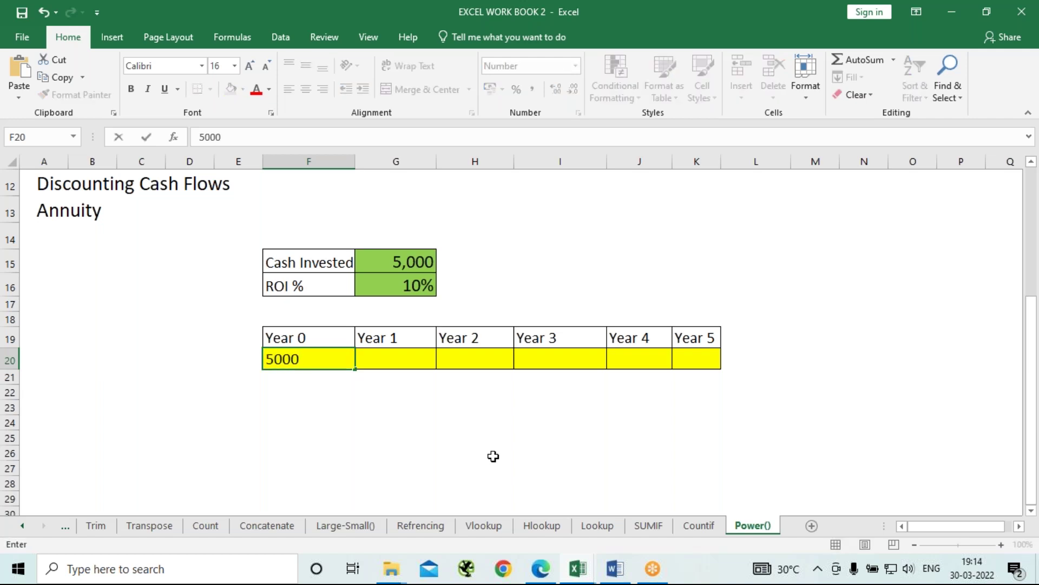
pyautogui.press('BackSpace')
pyautogui.press('BackSpace')
pyautogui.press('BackSpace')
pyautogui.press('BackSpace')
pyautogui.write('=')
pyautogui.press('Up')
pyautogui.press('Up')
pyautogui.press('Up')
pyautogui.press('Up')
pyautogui.press('Up')
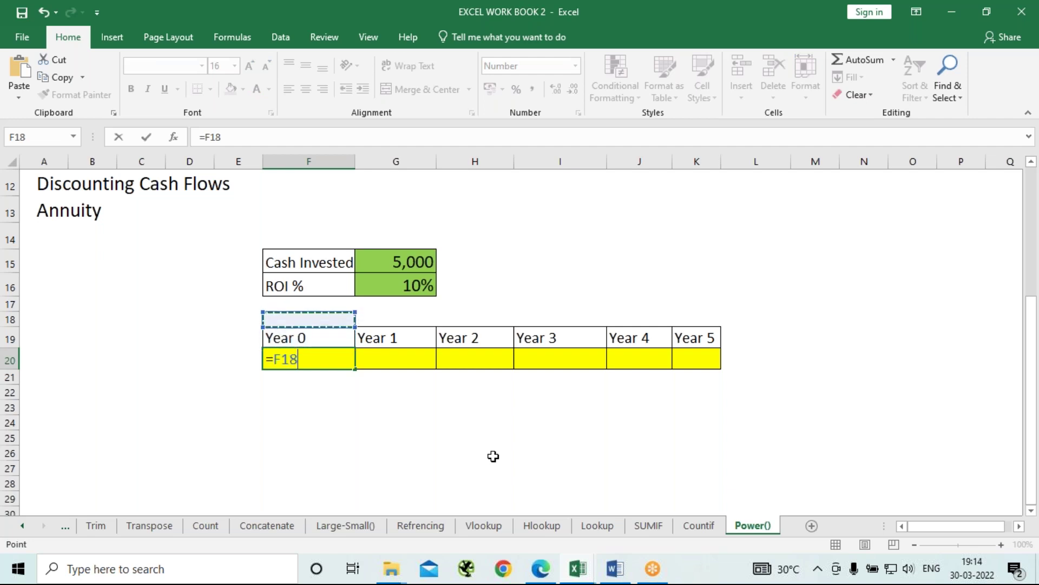
pyautogui.press('Right')
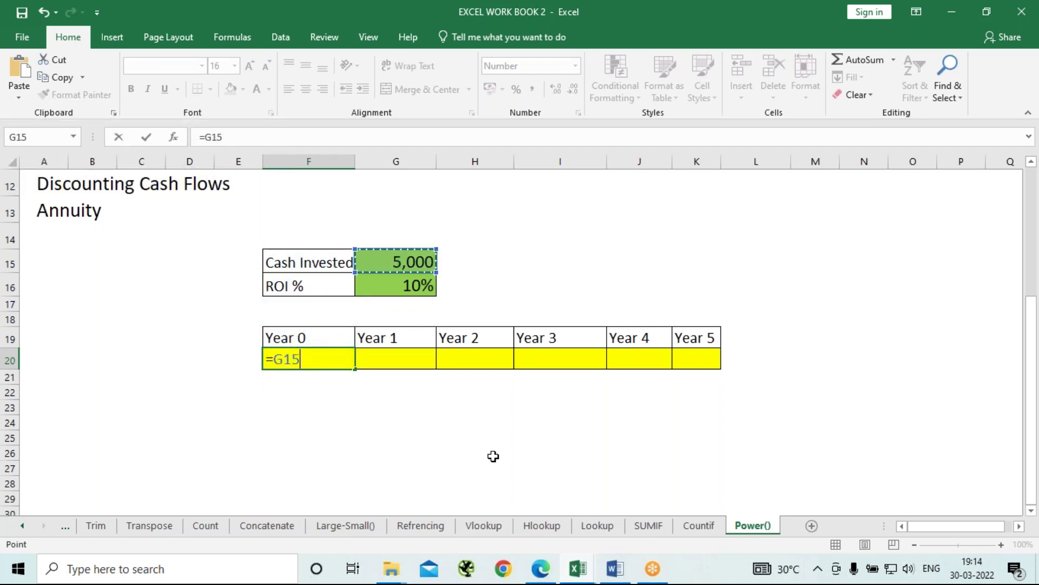
pyautogui.press('Return')
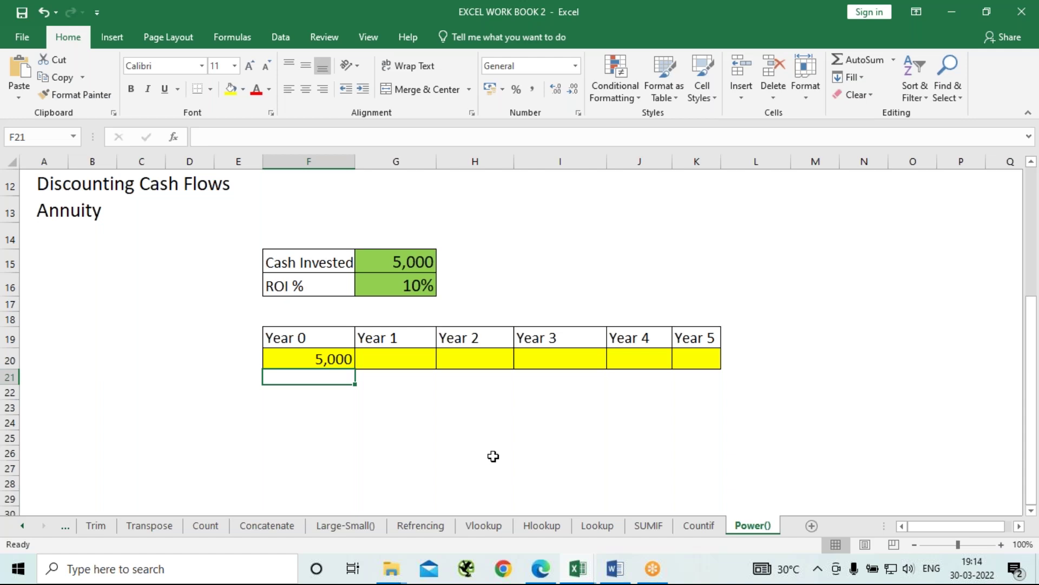
pyautogui.press('Up')
pyautogui.press('Right')
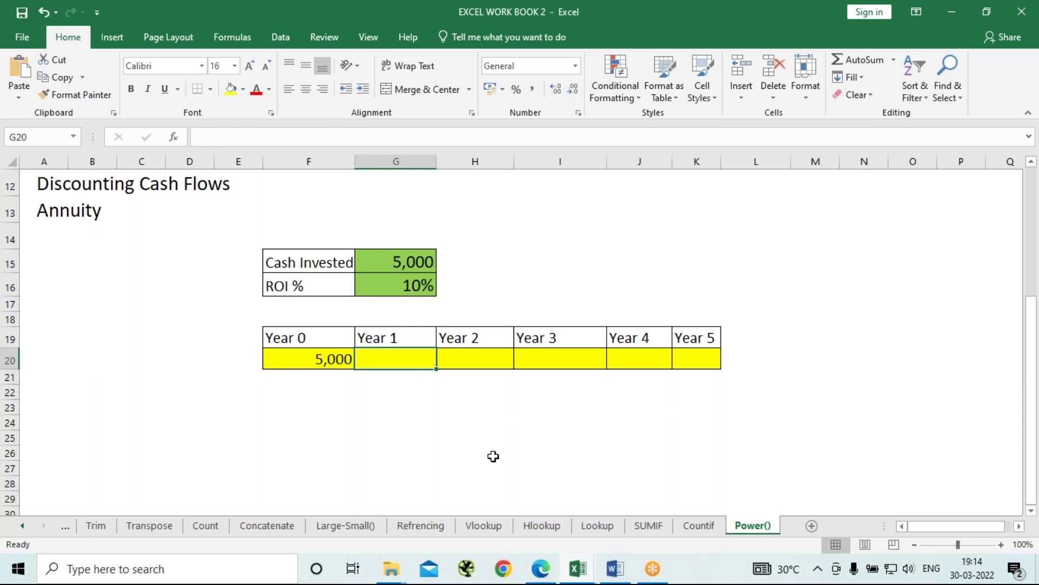
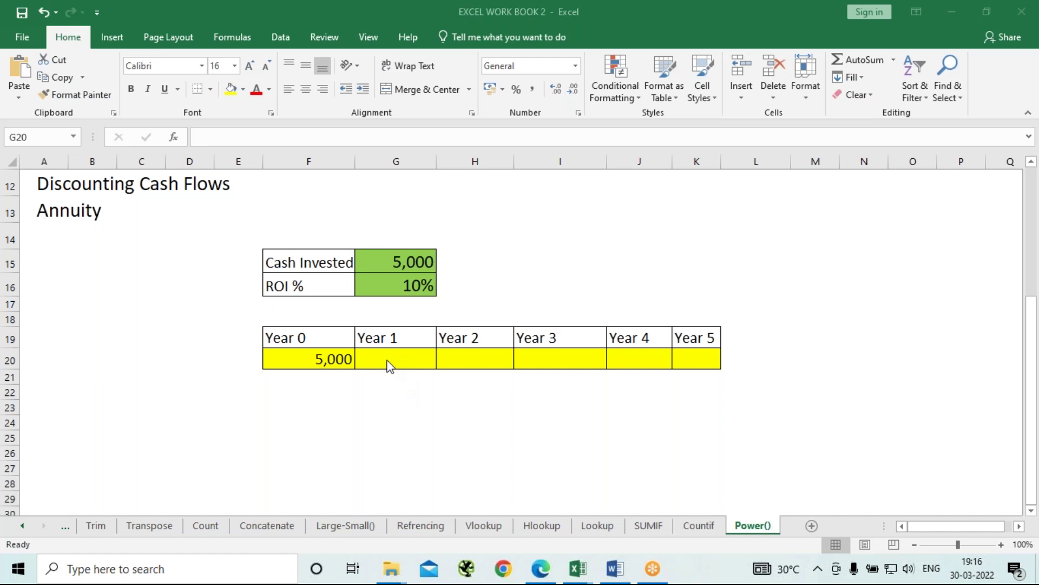
# Enter =F20+F20*10% in Year 1 cell G20 so it shows 5500
pyautogui.click(387, 359)
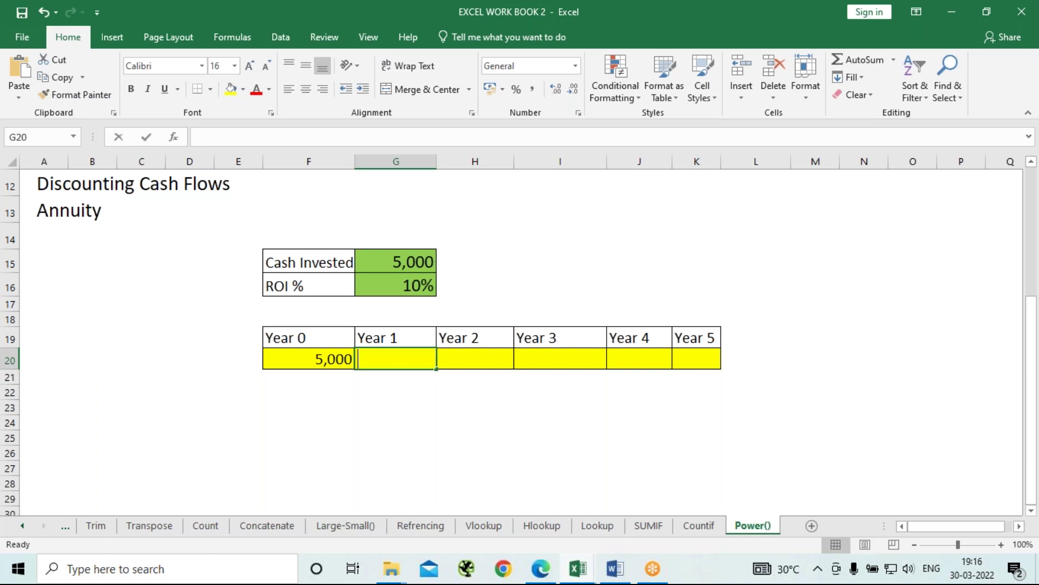
pyautogui.write('=')
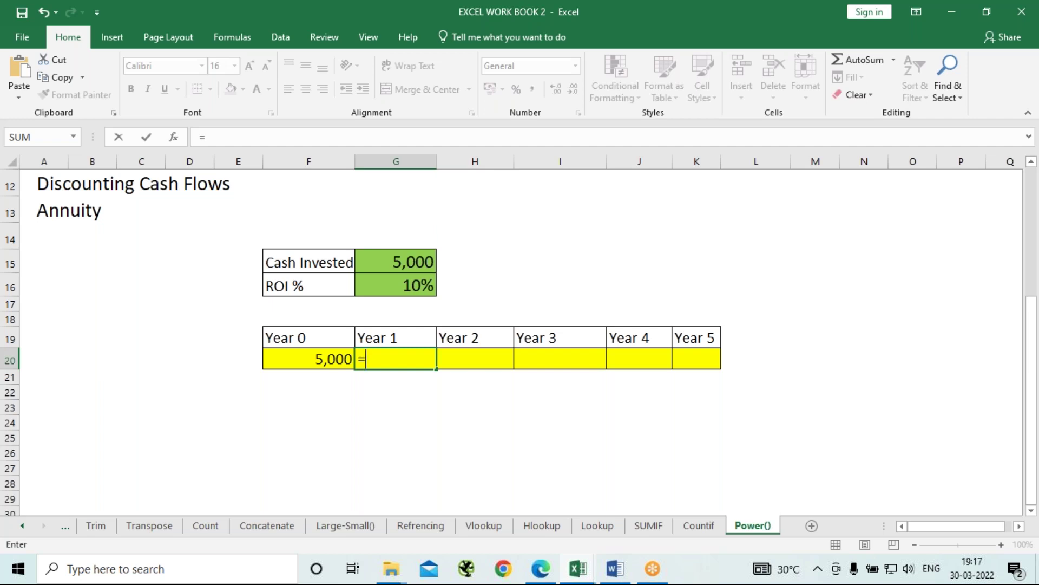
pyautogui.click(309, 358)
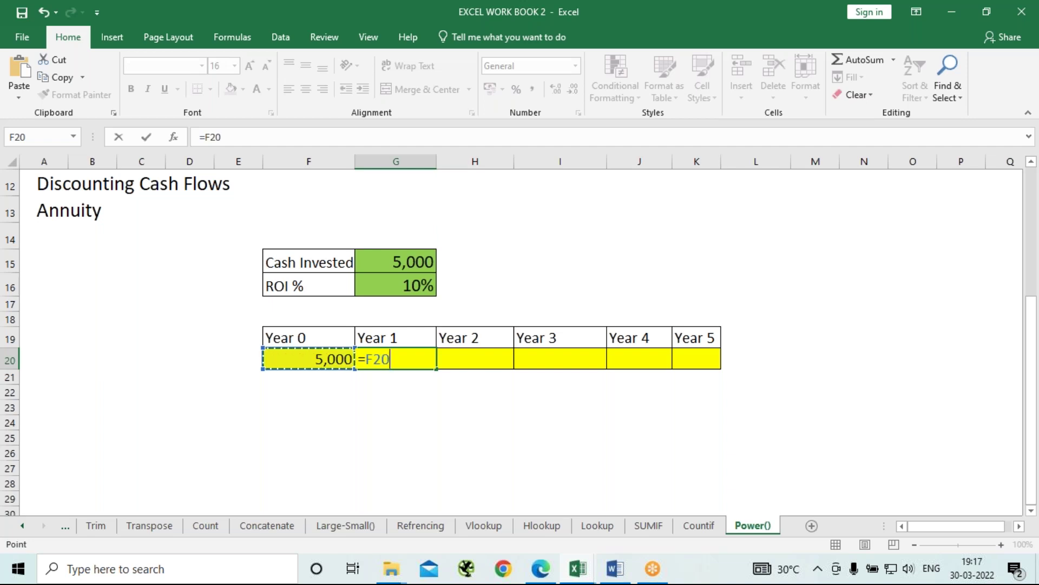
pyautogui.write('+')
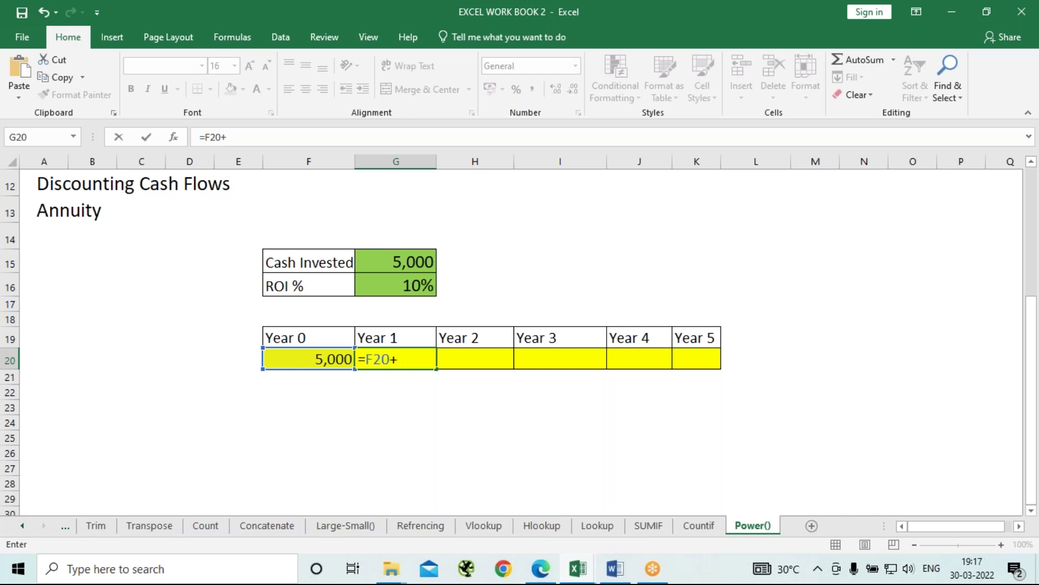
pyautogui.press('Left')
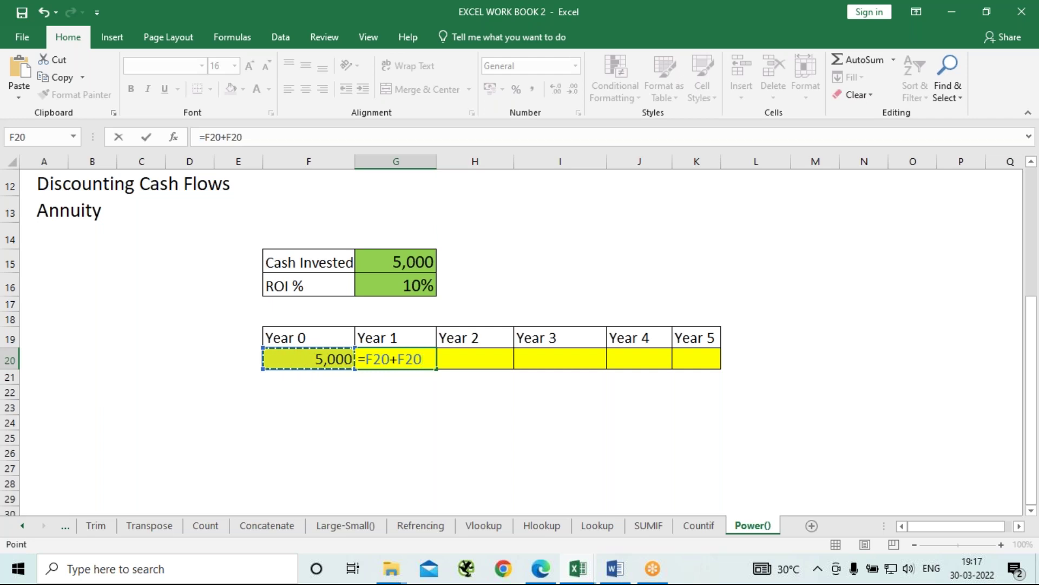
pyautogui.write('*10')
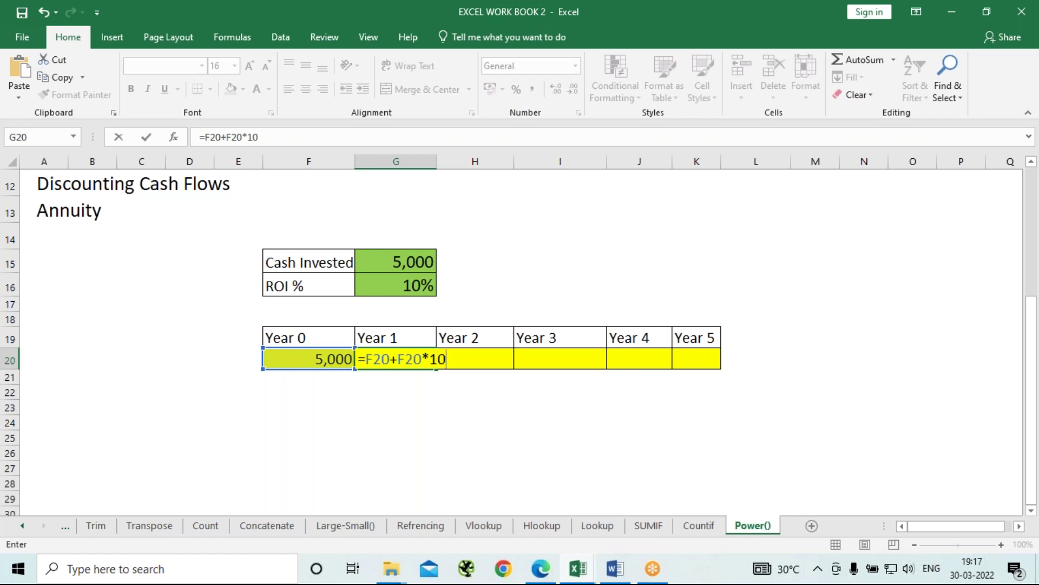
pyautogui.write('%')
pyautogui.press('Return')
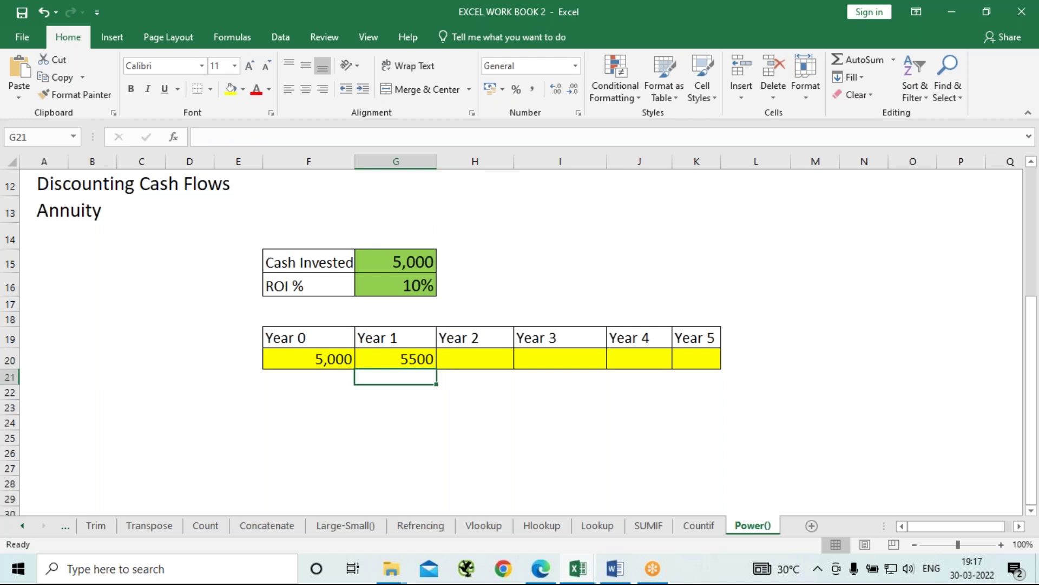
pyautogui.press('Up')
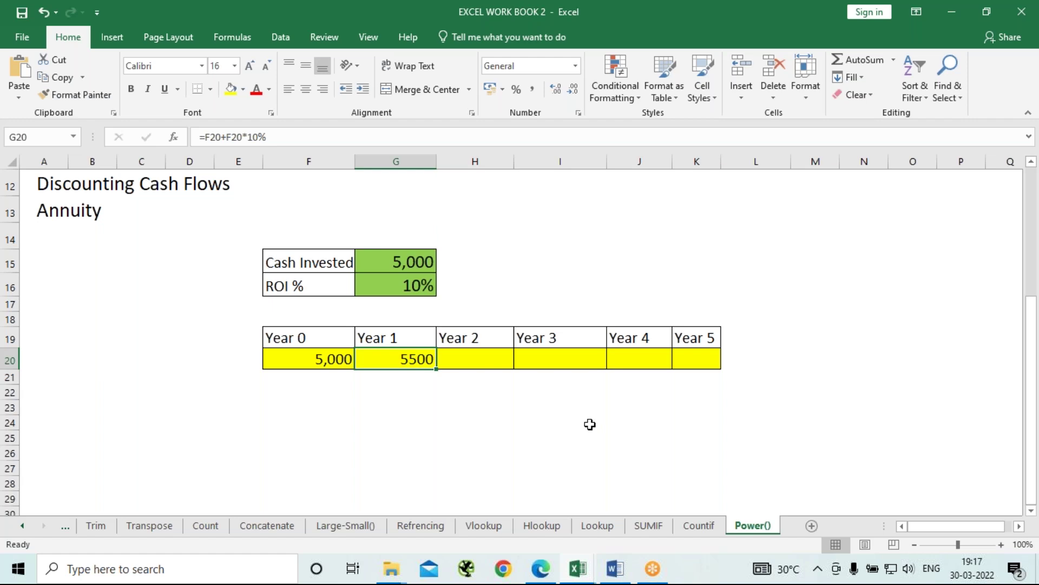
# Clear G20 and re-enter =F20+F20*10%, again showing 5500
pyautogui.press('BackSpace')
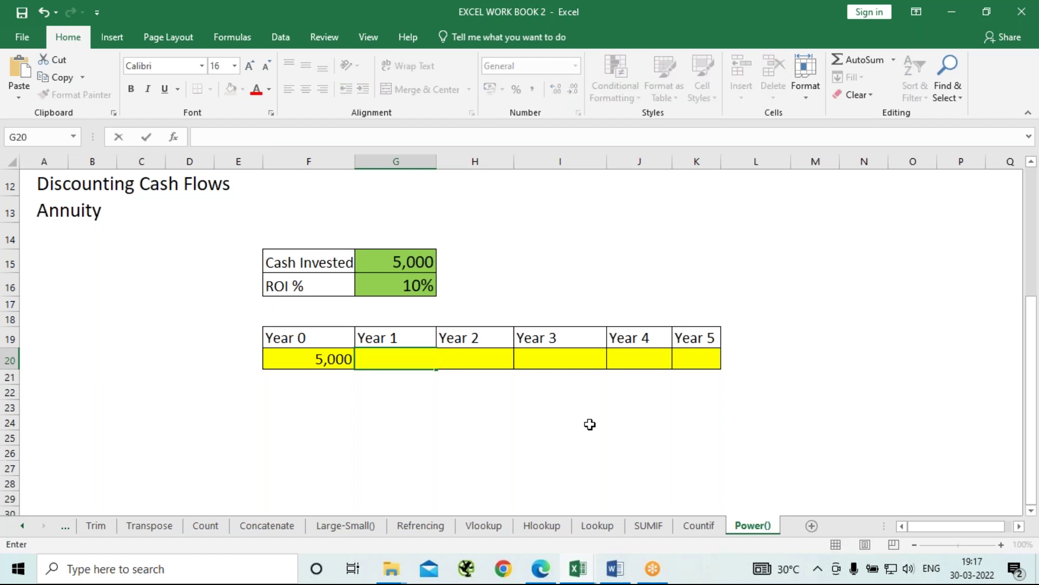
pyautogui.write('=')
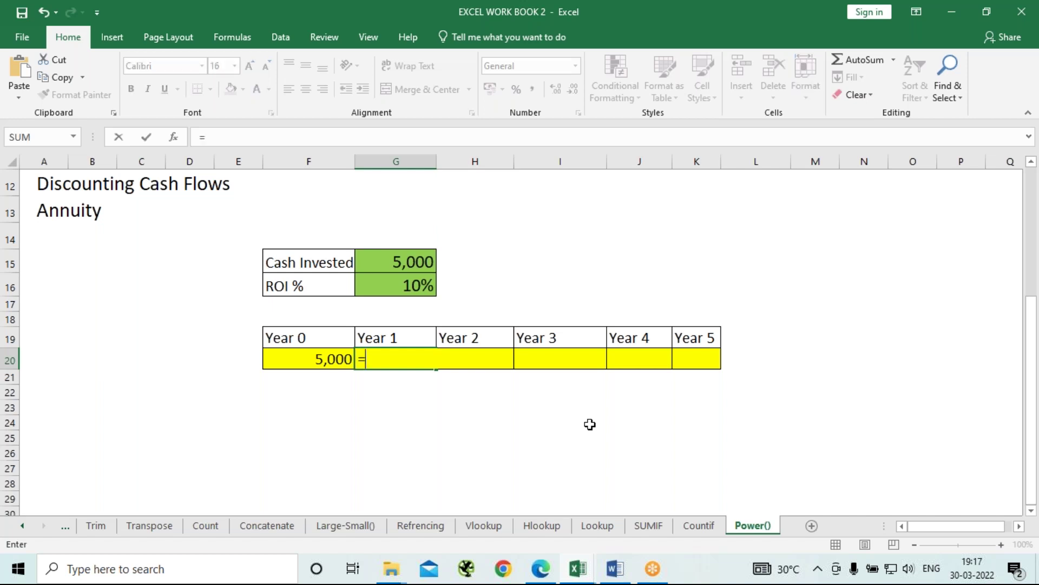
pyautogui.press('Left')
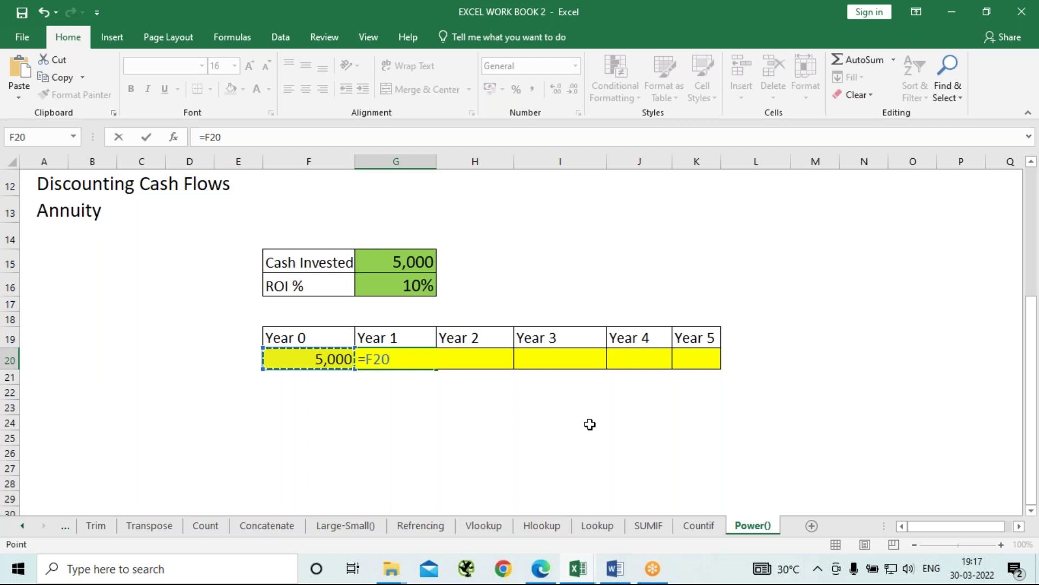
pyautogui.write('+')
pyautogui.press('Left')
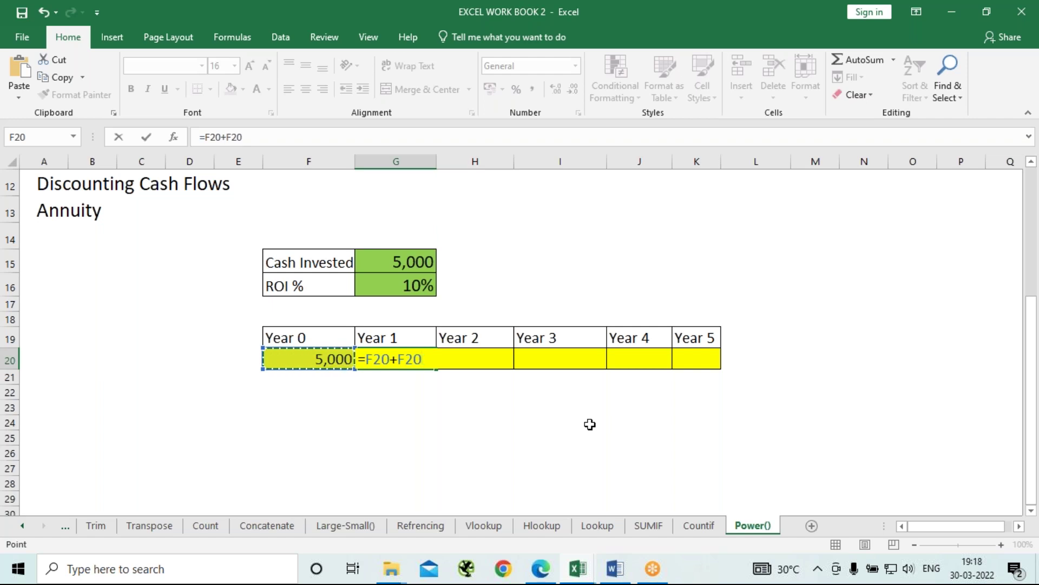
pyautogui.write('*10')
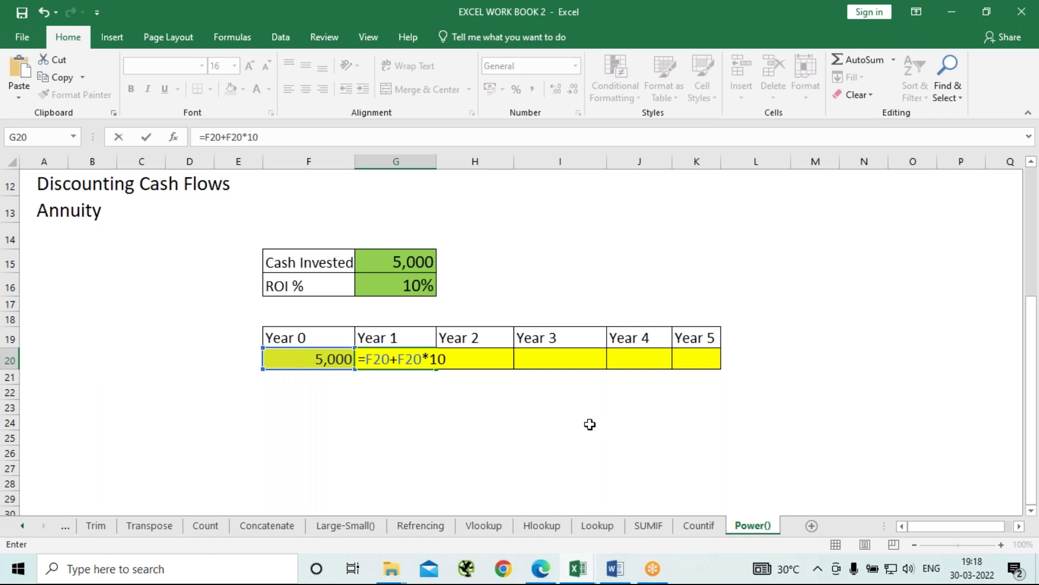
pyautogui.write('%')
pyautogui.press('Return')
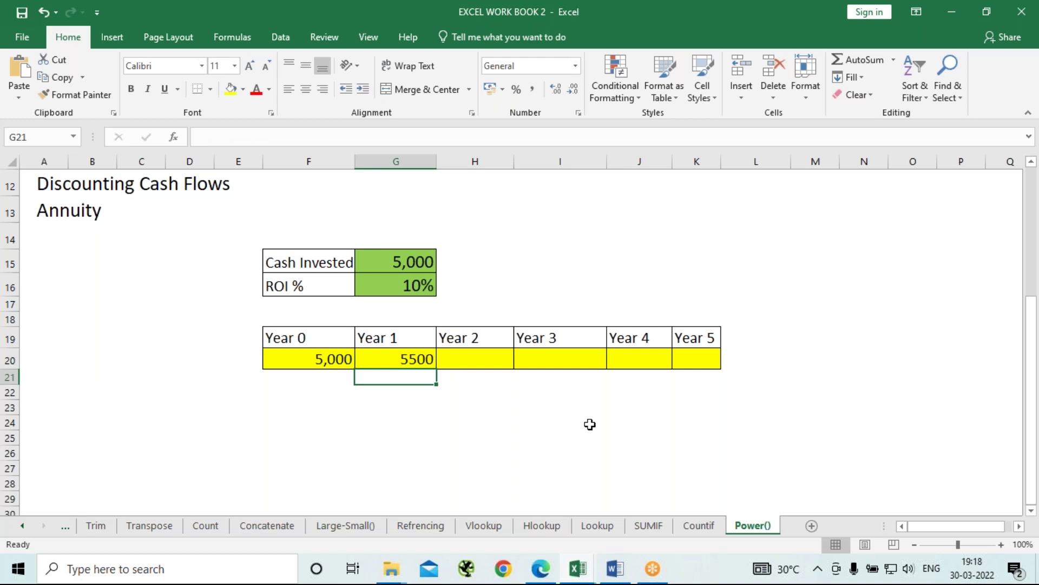
# Enter =G20+G20*10% in Year 2 cell H20, giving 6050
pyautogui.click(490, 363)
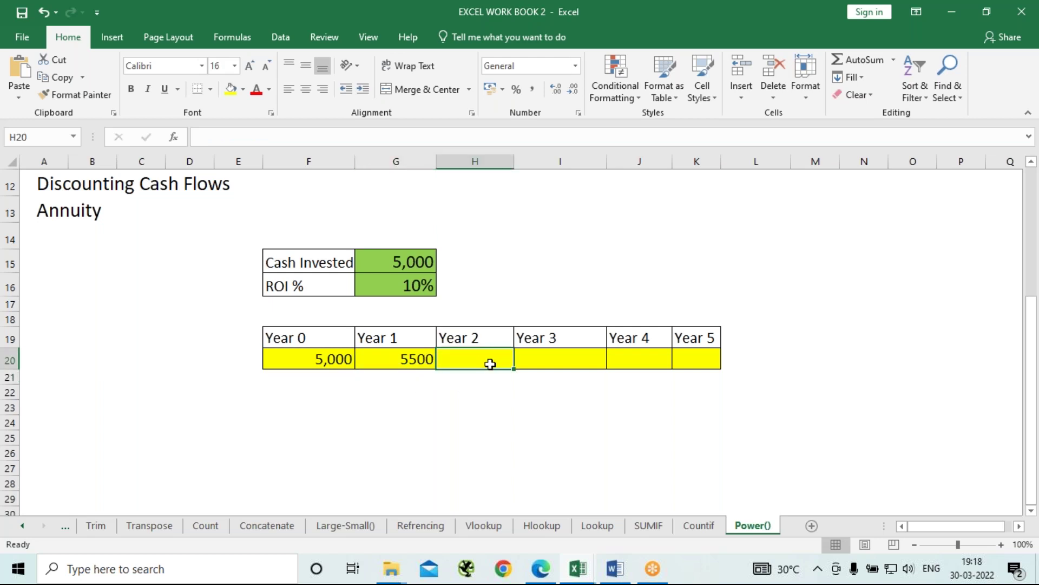
pyautogui.write('=')
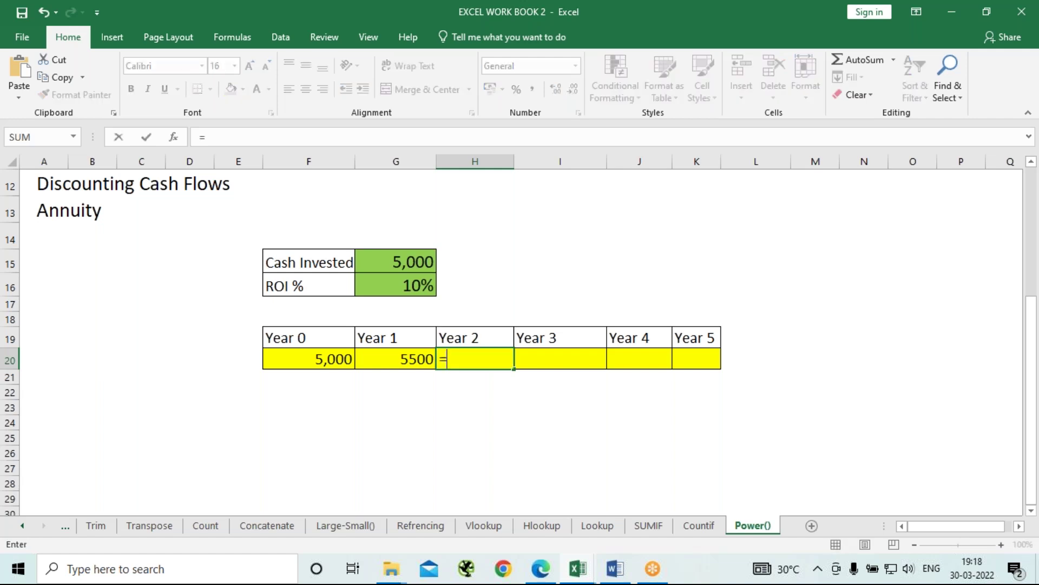
pyautogui.press('Left')
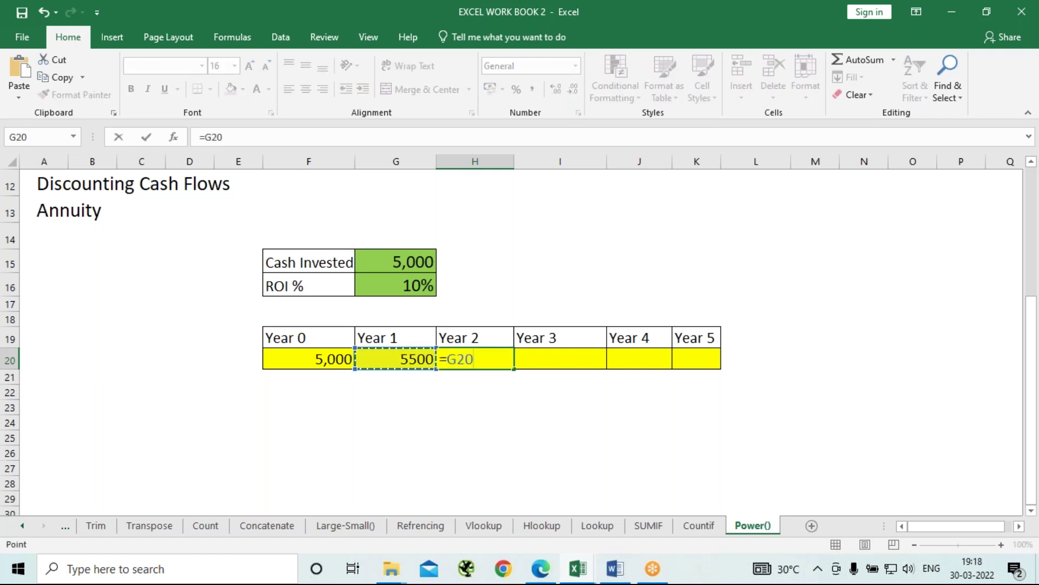
pyautogui.write('+')
pyautogui.press('Left')
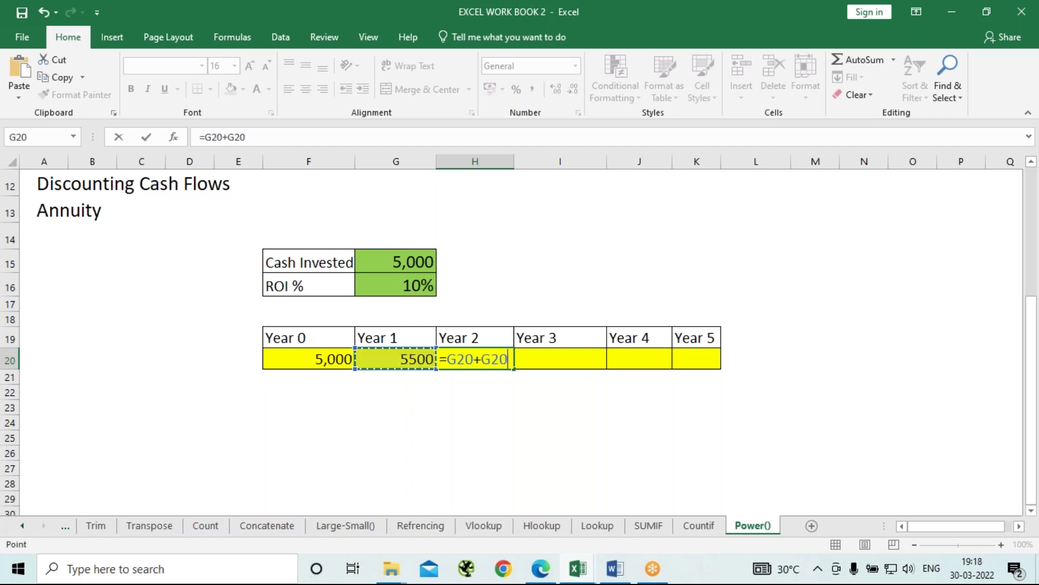
pyautogui.write('*10')
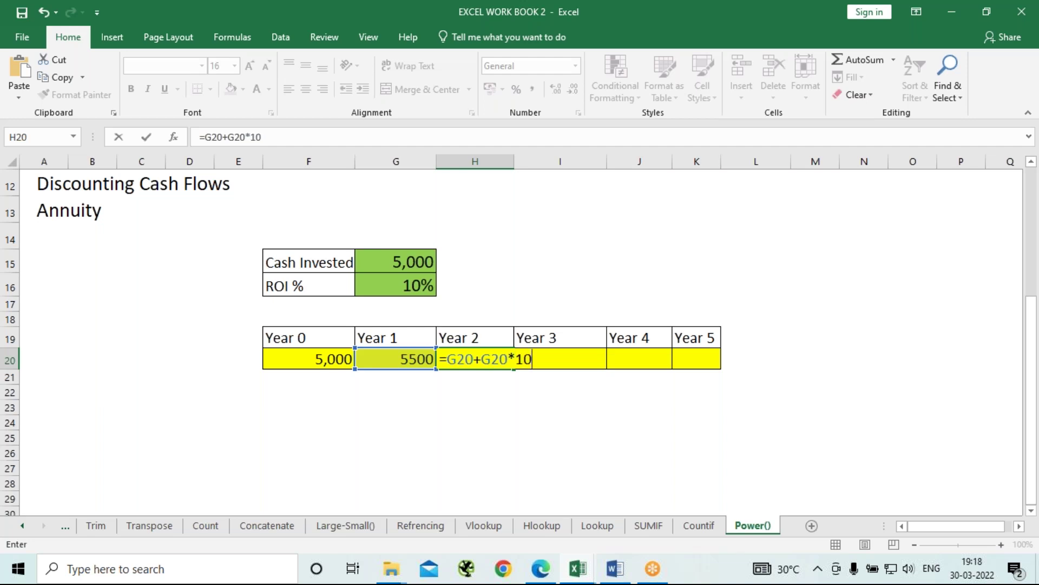
pyautogui.write('%')
pyautogui.press('Return')
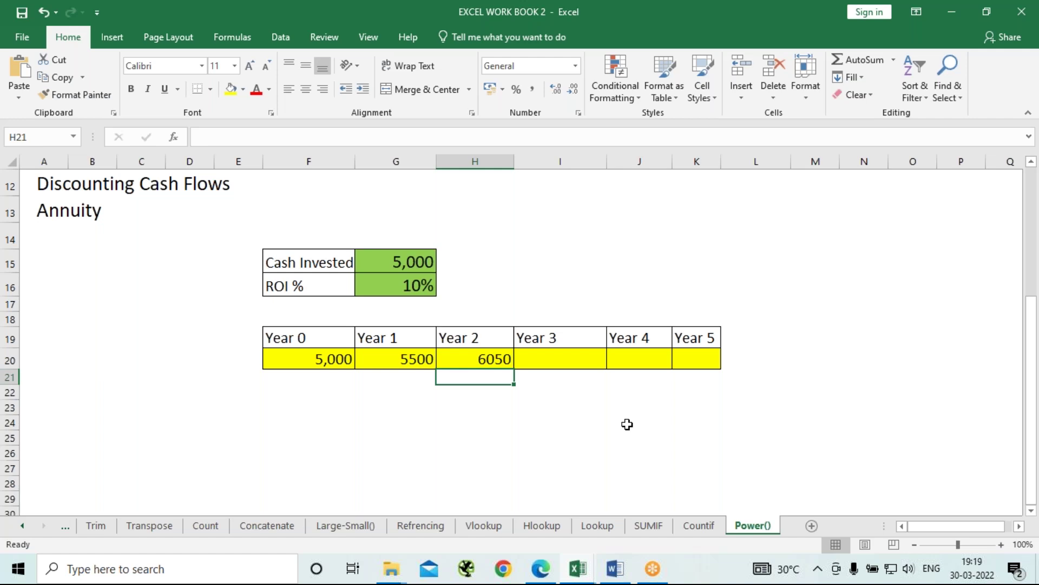
pyautogui.press('Up')
pyautogui.press('Right')
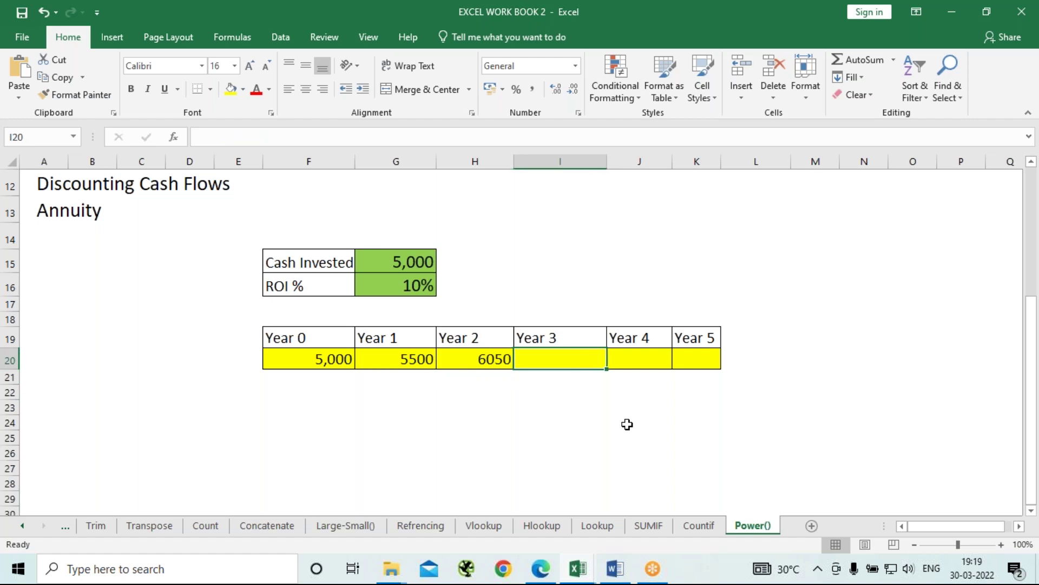
pyautogui.write('=')
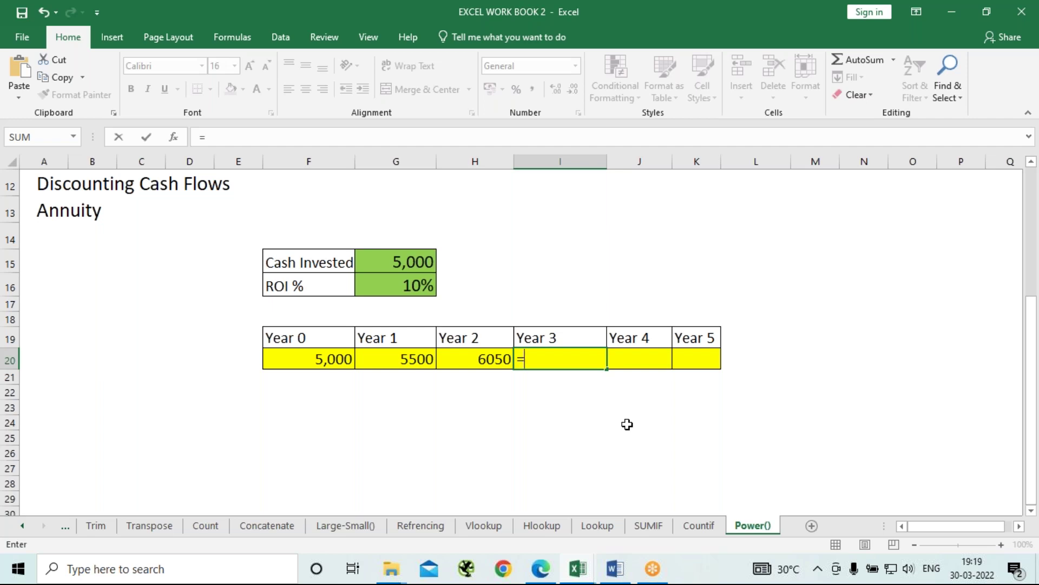
pyautogui.press('Left')
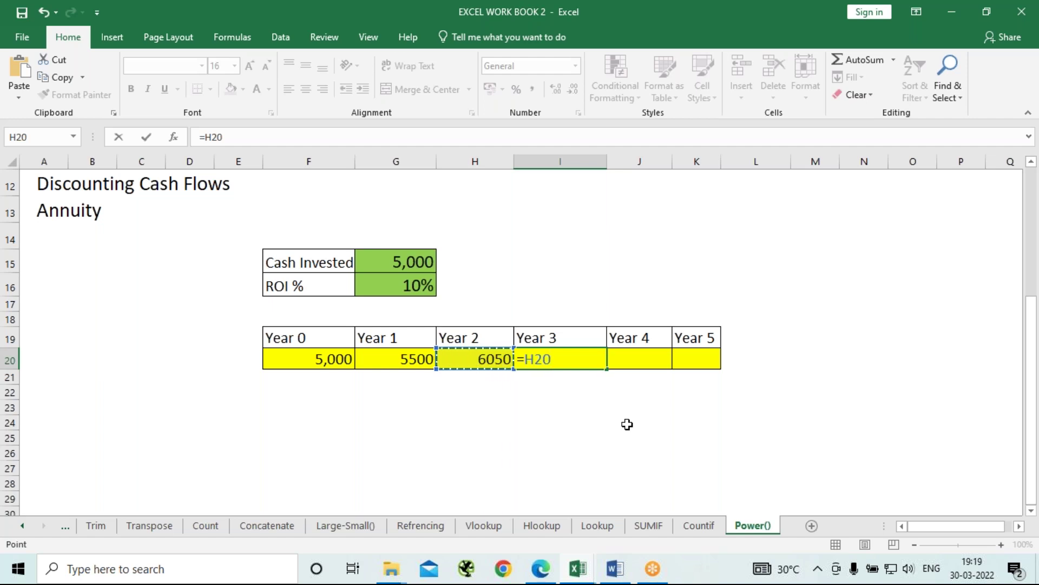
pyautogui.write('*(')
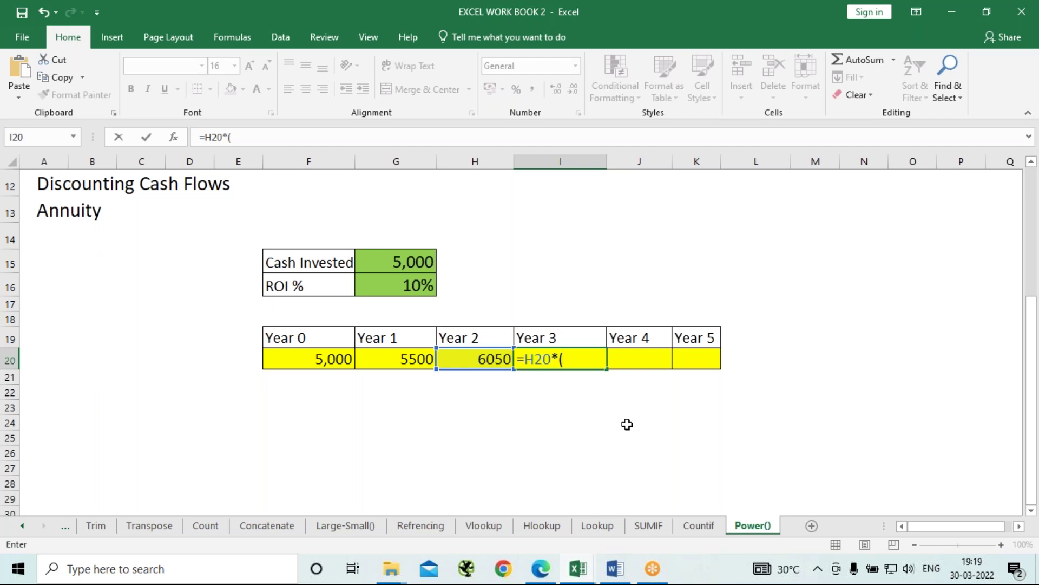
pyautogui.write('1')
pyautogui.press('BackSpace')
pyautogui.press('BackSpace')
pyautogui.press('BackSpace')
pyautogui.press('BackSpace')
pyautogui.press('BackSpace')
pyautogui.press('BackSpace')
pyautogui.press('BackSpace')
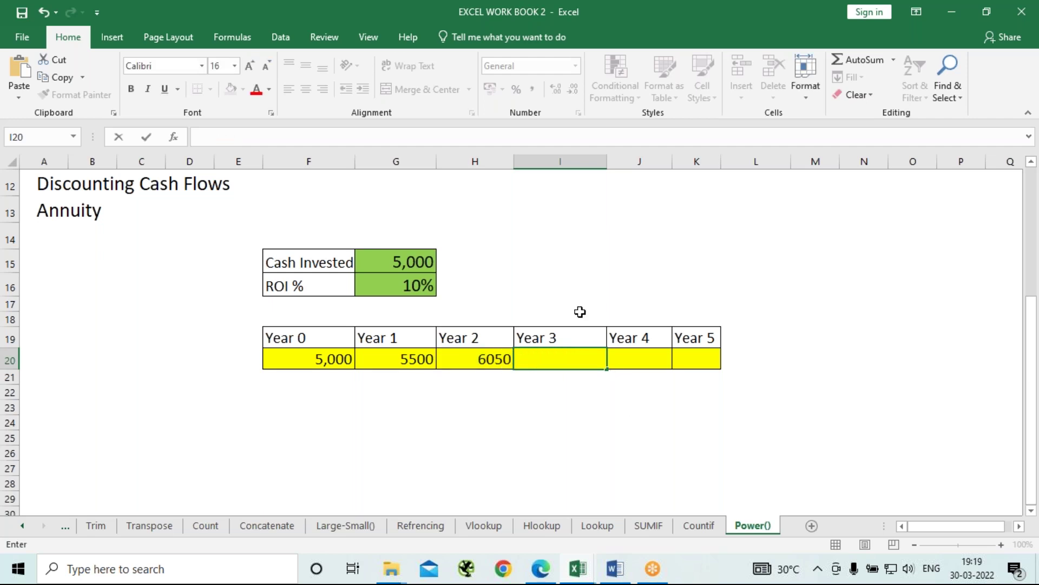
pyautogui.click(474, 359)
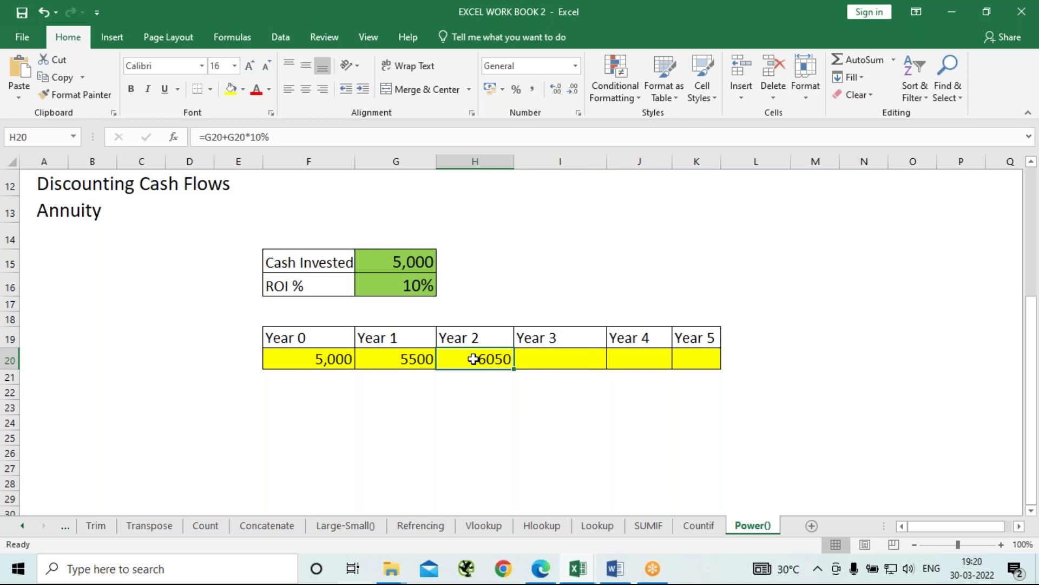
pyautogui.doubleClick(473, 359)
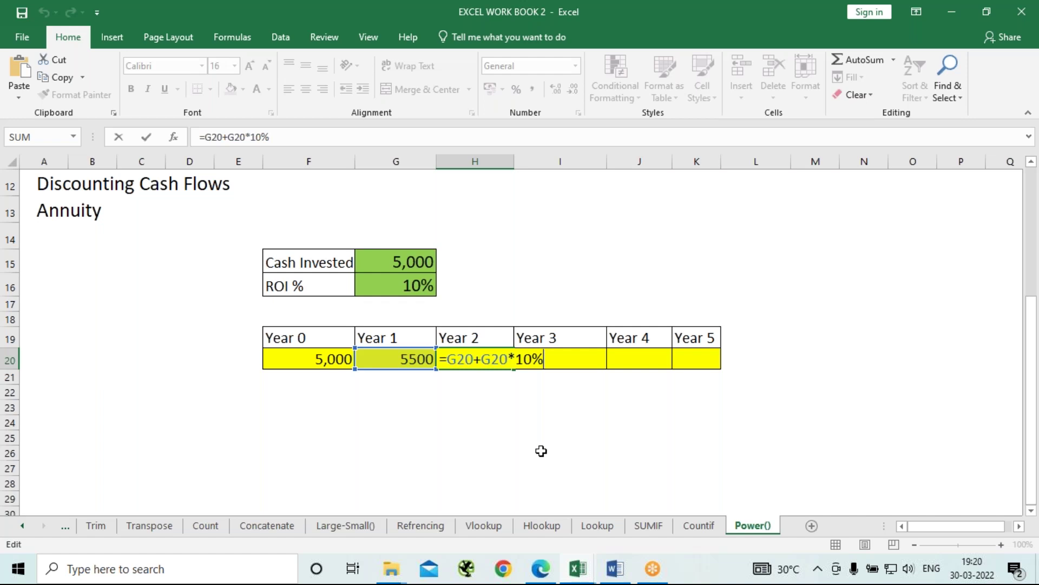
pyautogui.press('Return')
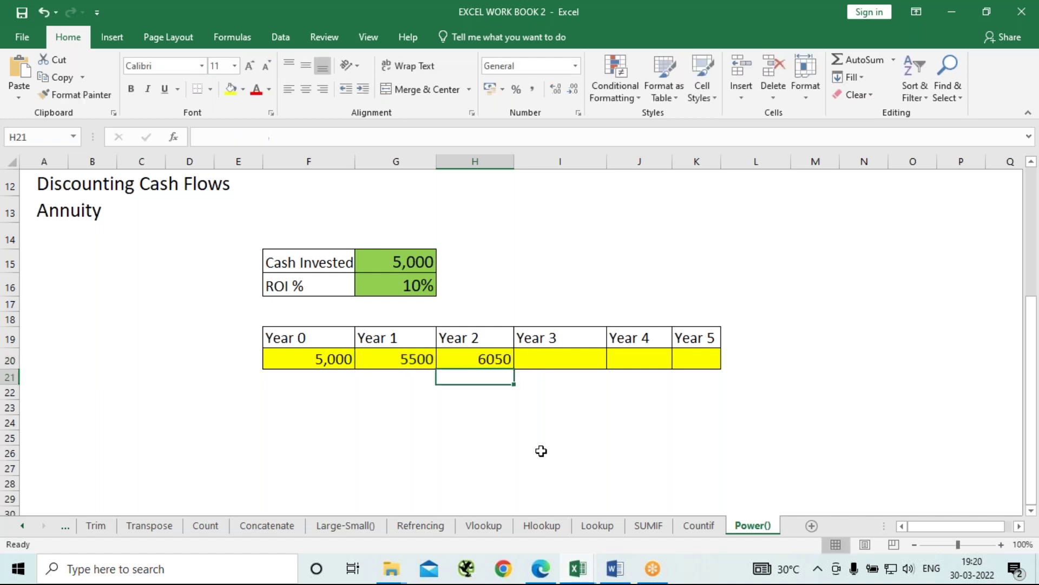
pyautogui.press('Up')
pyautogui.press('Right')
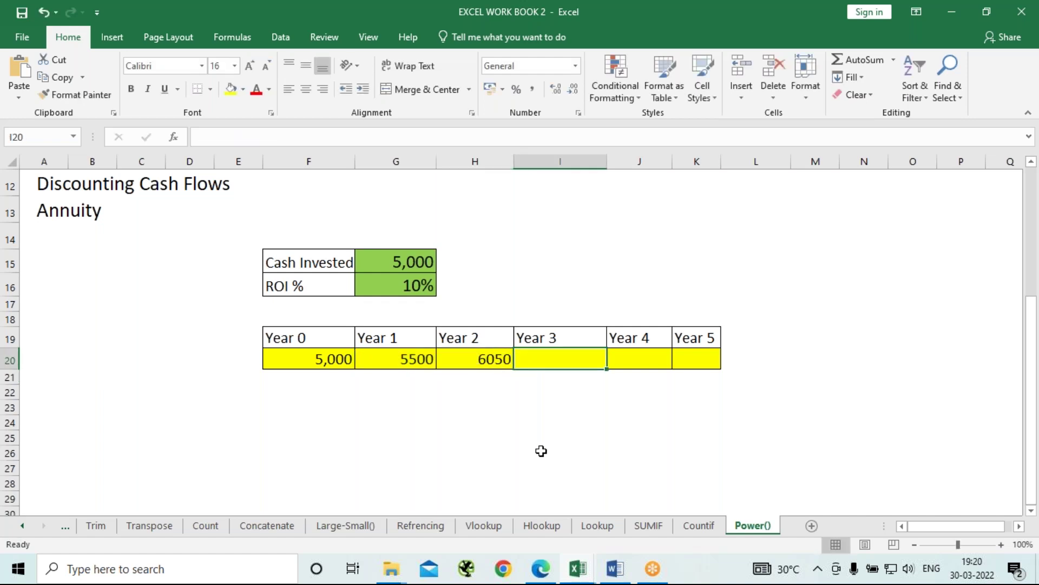
pyautogui.write('=')
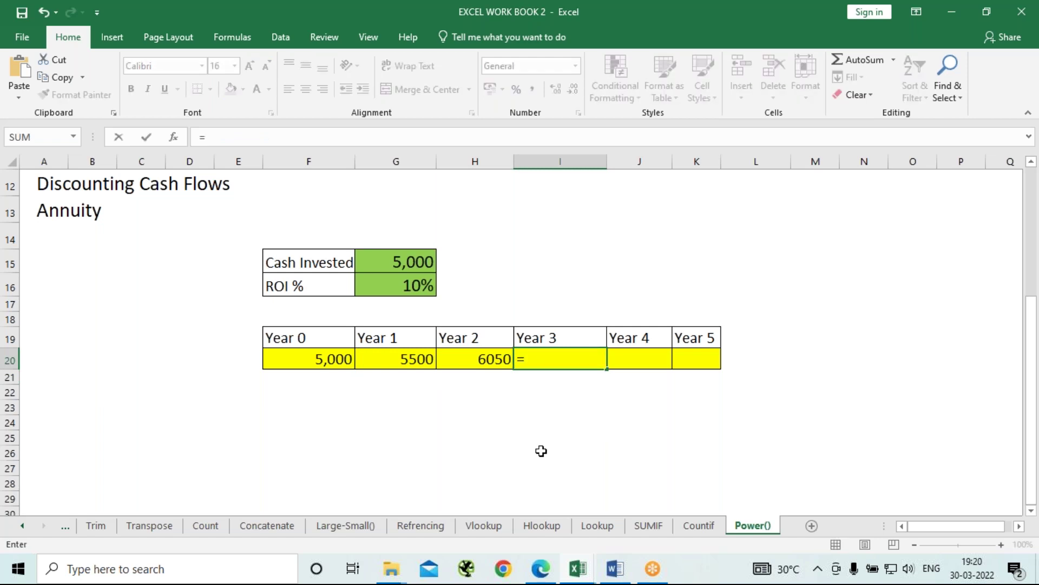
pyautogui.press('Left')
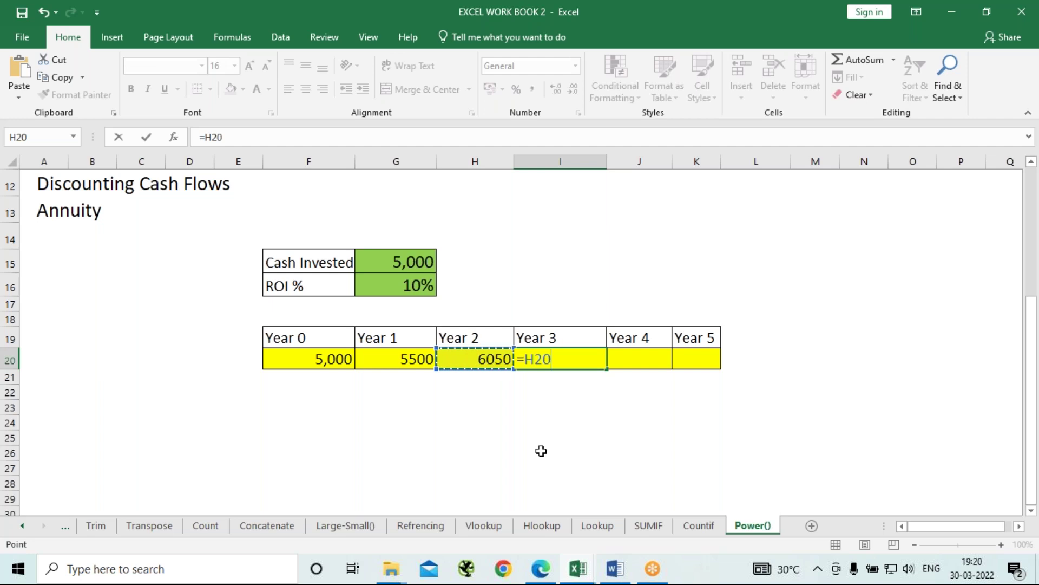
pyautogui.press('BackSpace')
pyautogui.press('BackSpace')
pyautogui.press('BackSpace')
pyautogui.press('BackSpace')
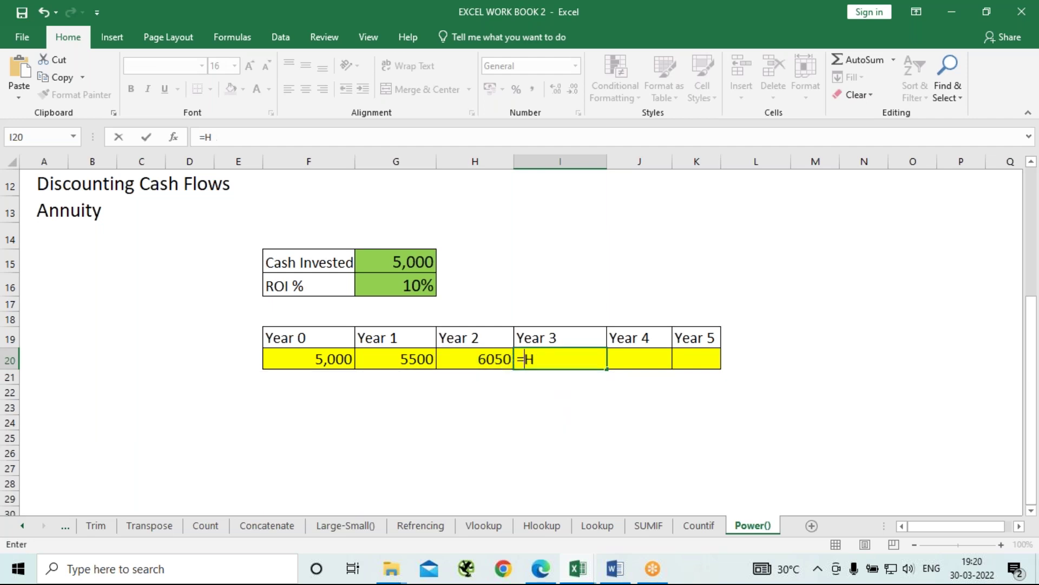
pyautogui.click(473, 359)
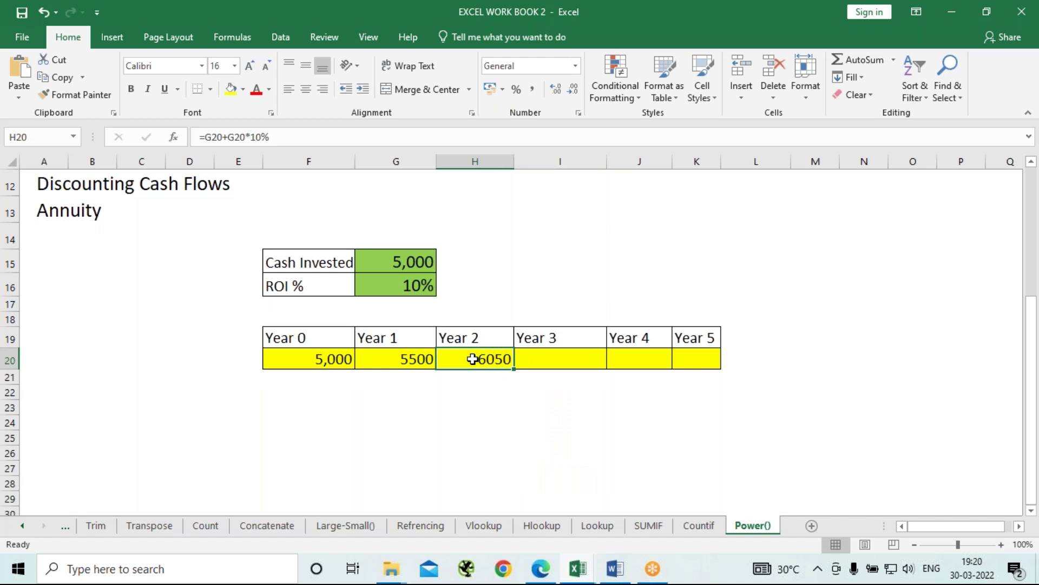
# Start typing =G20*(1+1*10% into H20 without committing it
pyautogui.write('=')
pyautogui.press('Left')
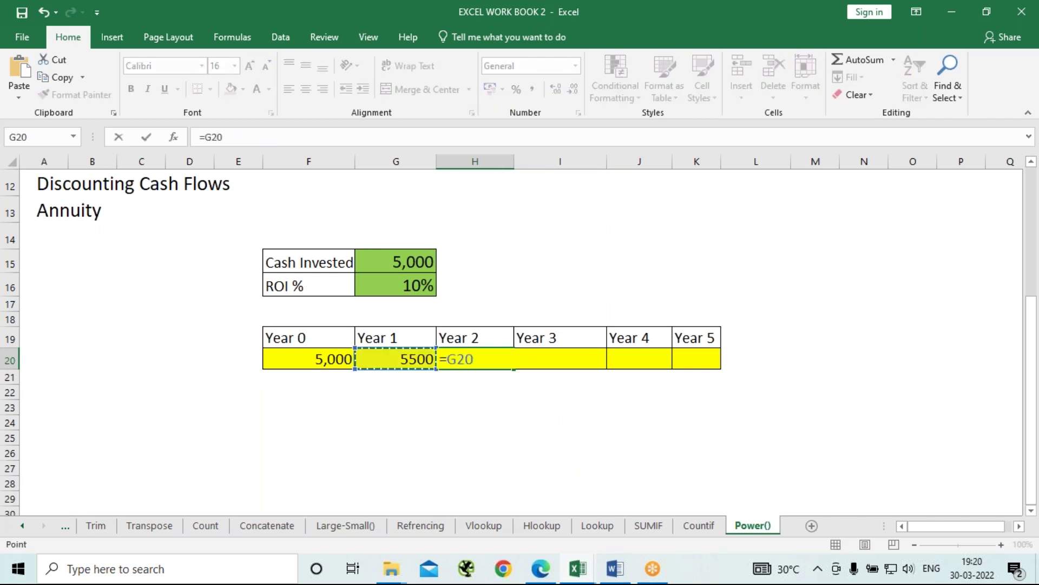
pyautogui.write('*(')
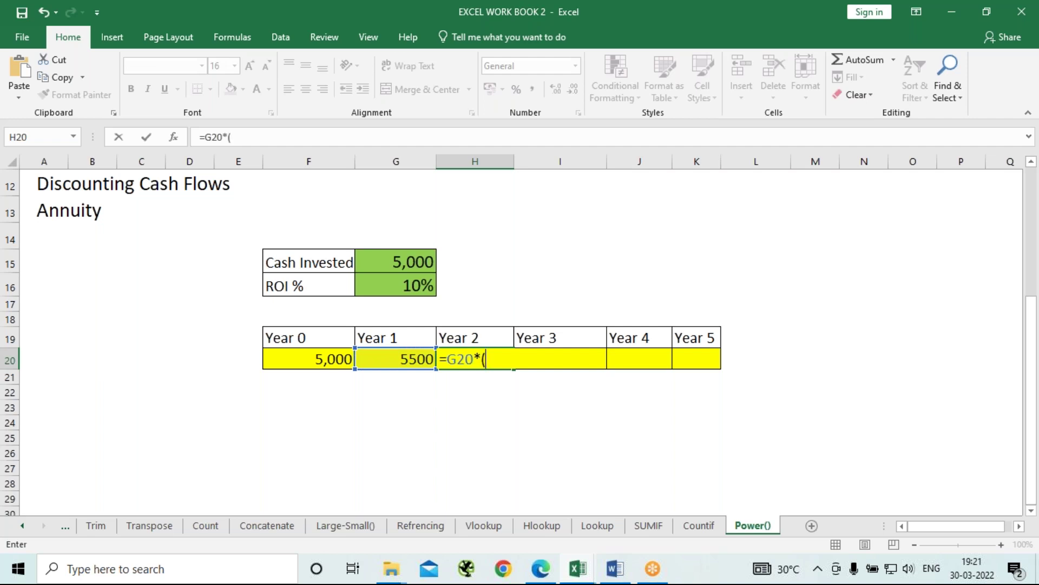
pyautogui.write('1')
pyautogui.write('1*10%')
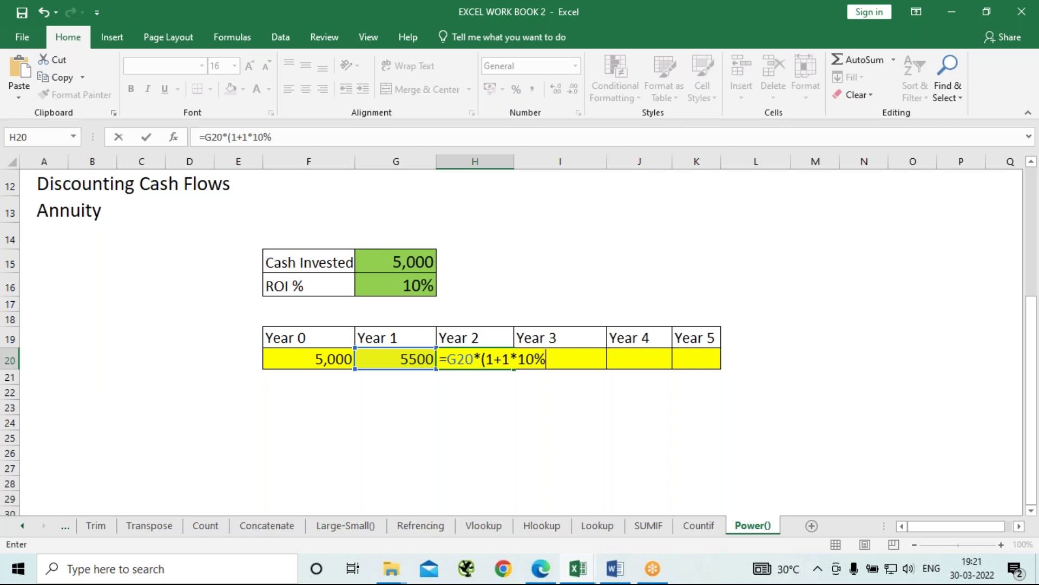
# Correct H20 to =G20*(1+10%) and commit it, still showing 6050
pyautogui.press('BackSpace')
pyautogui.press('BackSpace')
pyautogui.press('BackSpace')
pyautogui.press('BackSpace')
pyautogui.press('BackSpace')
pyautogui.write('10%')
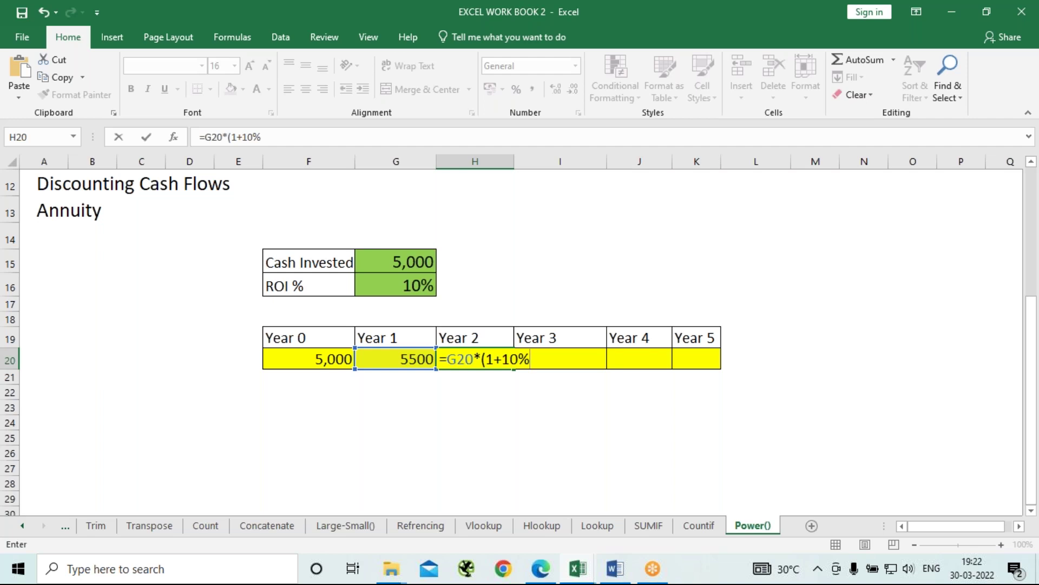
pyautogui.write(')')
pyautogui.press('Return')
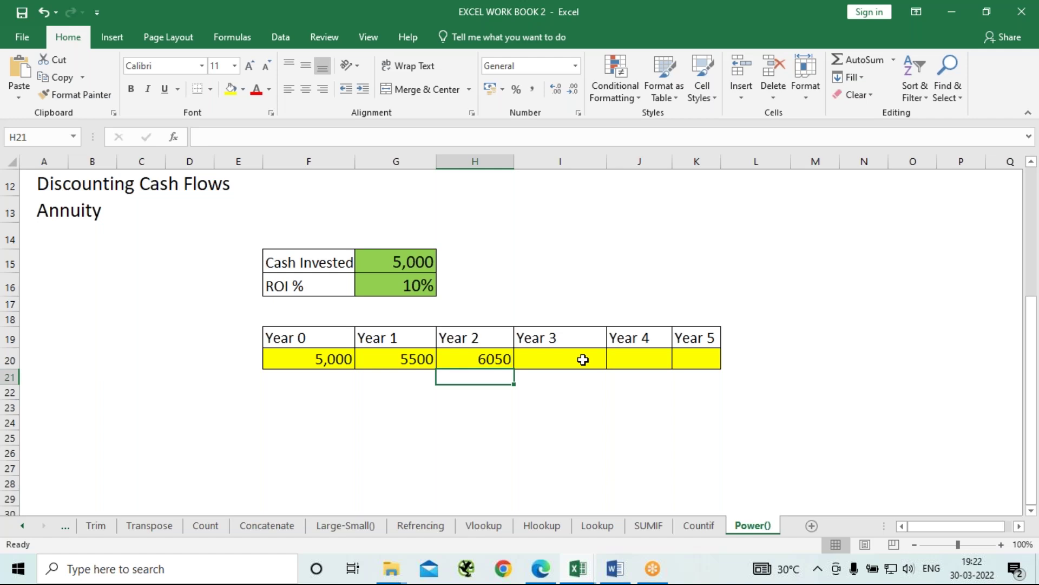
pyautogui.press('Up')
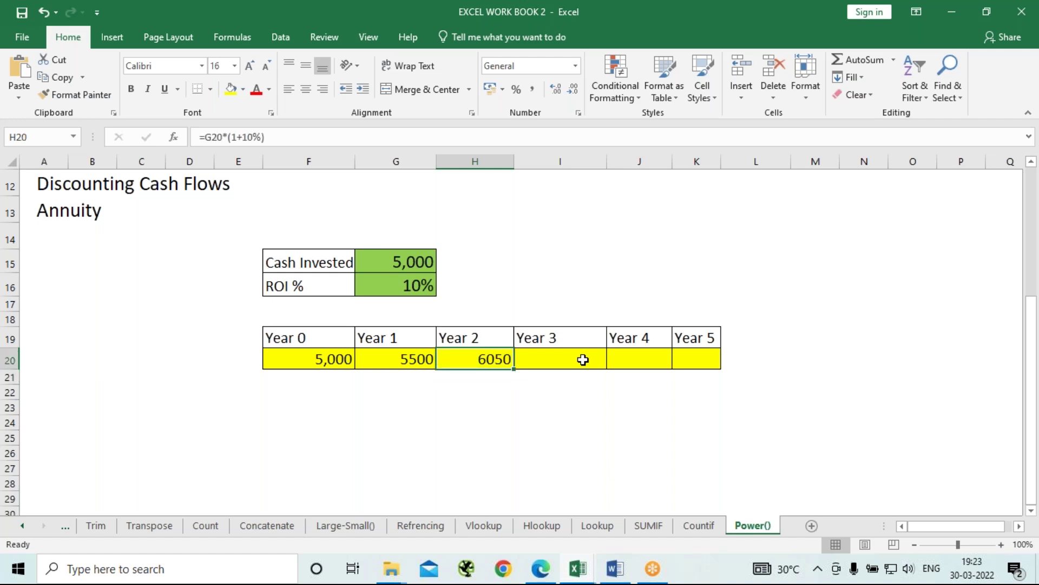
# Select Year 3 cell I20 and begin a formula with an equals sign
pyautogui.click(582, 360)
pyautogui.write('=')
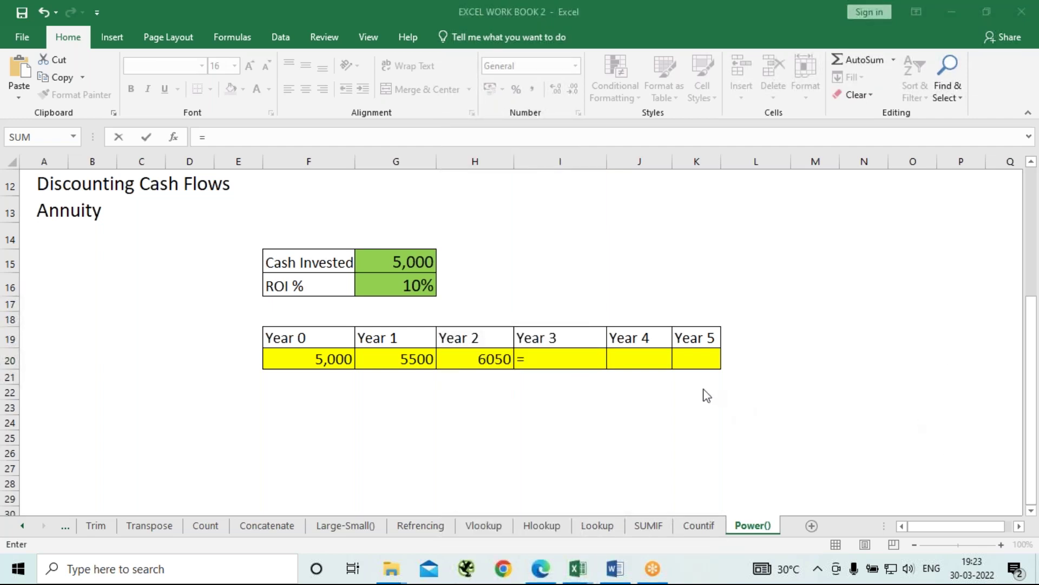
# Complete I20 as =H20*(1+10%), giving 6655 for Year 3
pyautogui.click(477, 362)
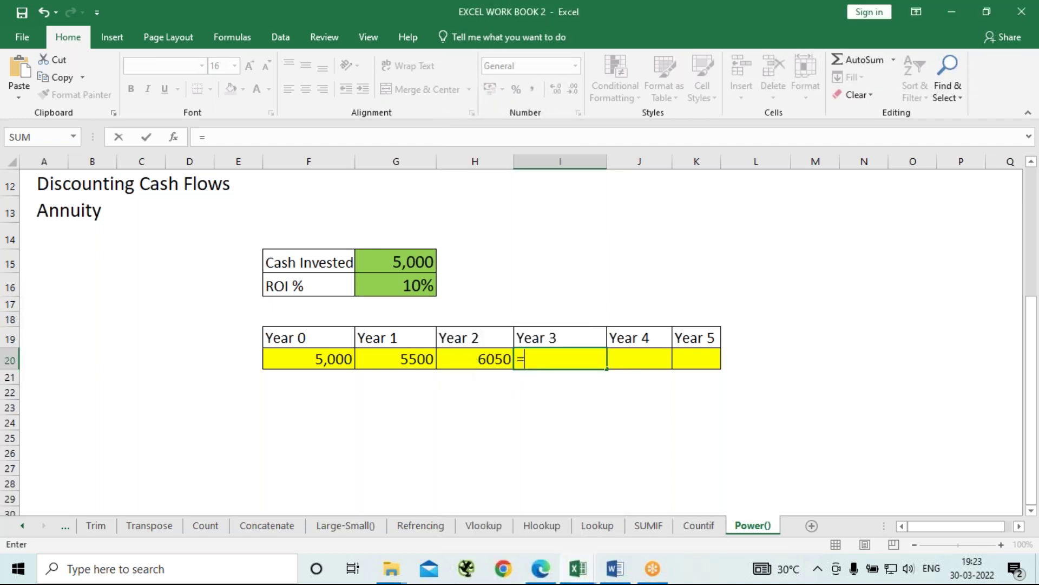
pyautogui.click(476, 361)
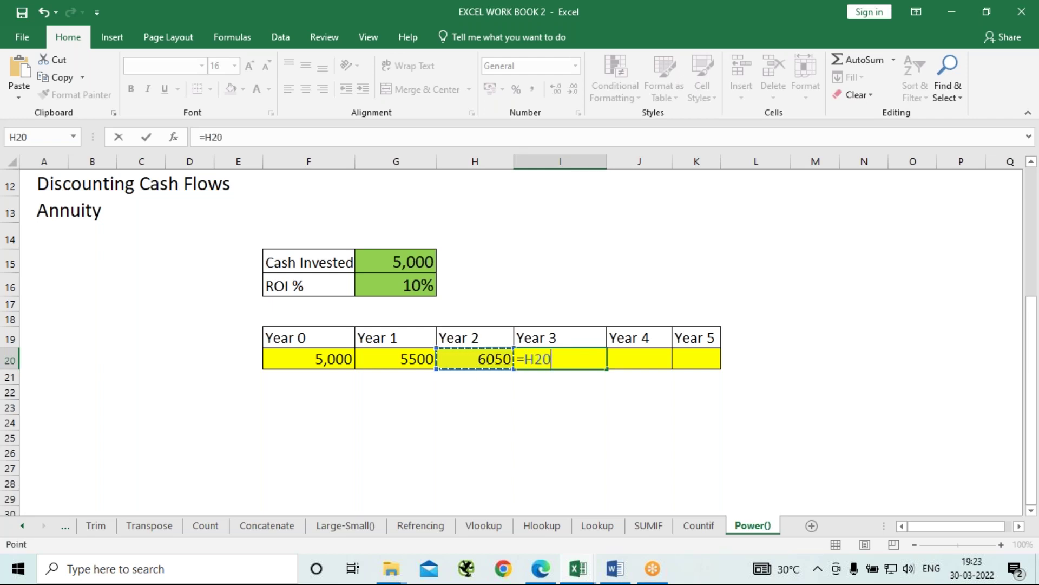
pyautogui.write('*')
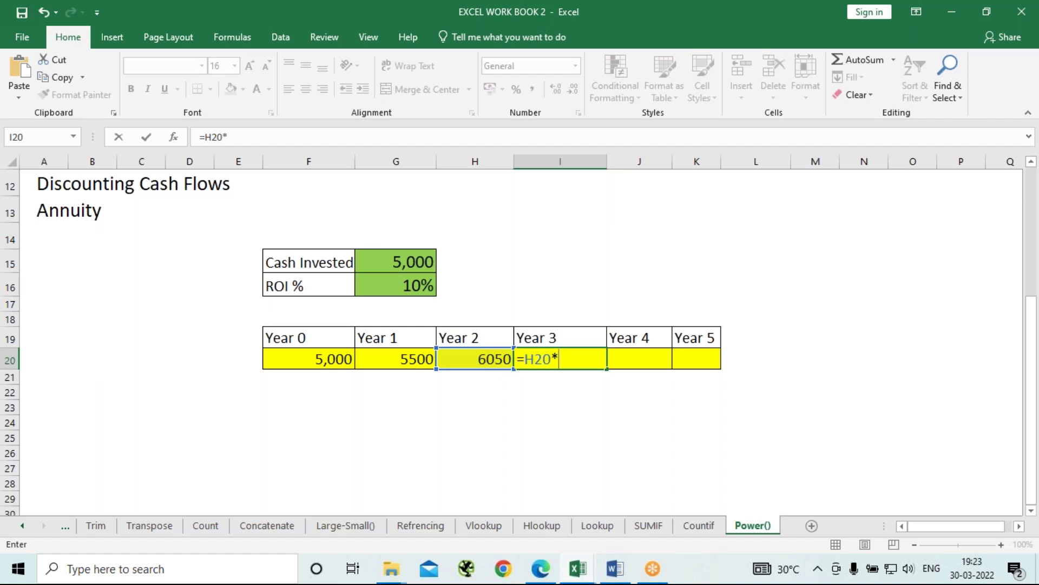
pyautogui.write('(1+10%)')
pyautogui.press('Return')
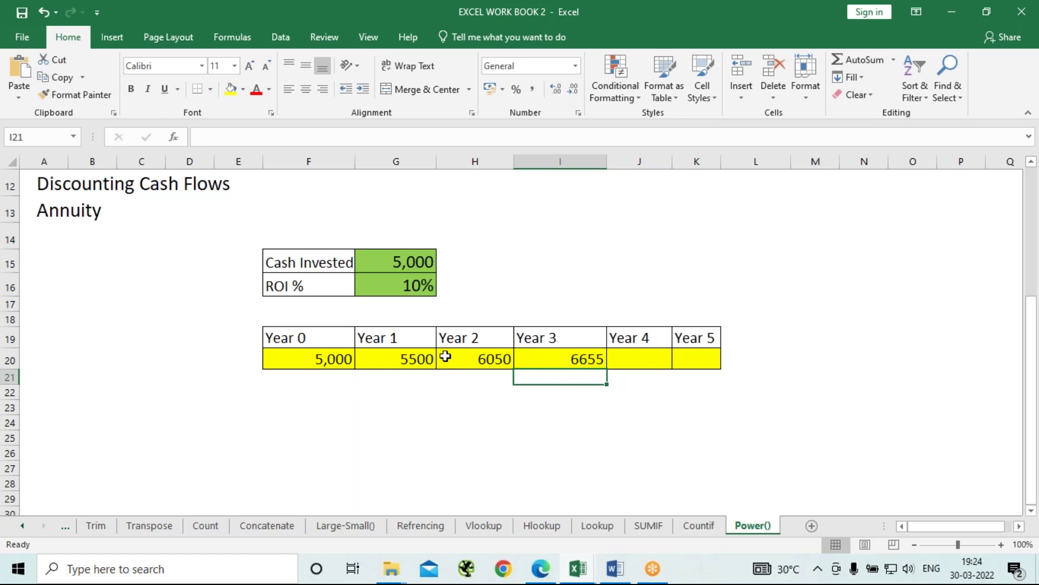
# Replace G20's formula with =F20*(1+10%), still showing 5500
pyautogui.click(396, 361)
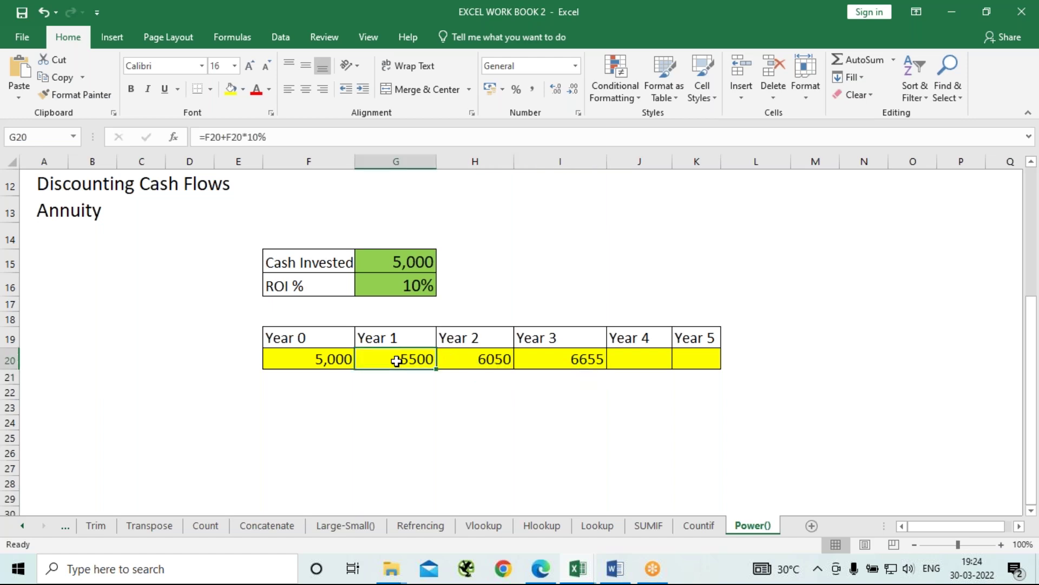
pyautogui.write('=')
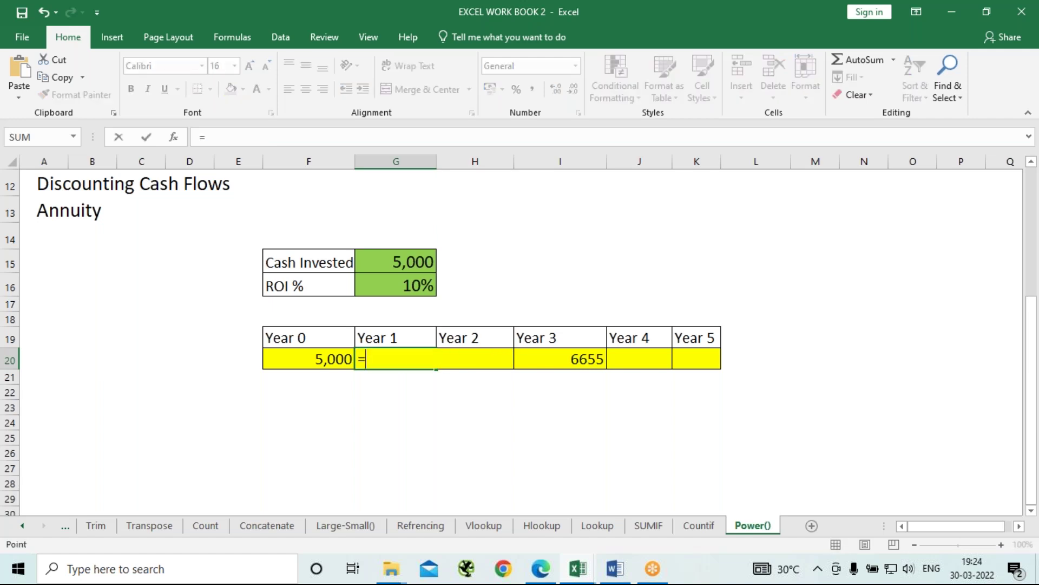
pyautogui.press('Left')
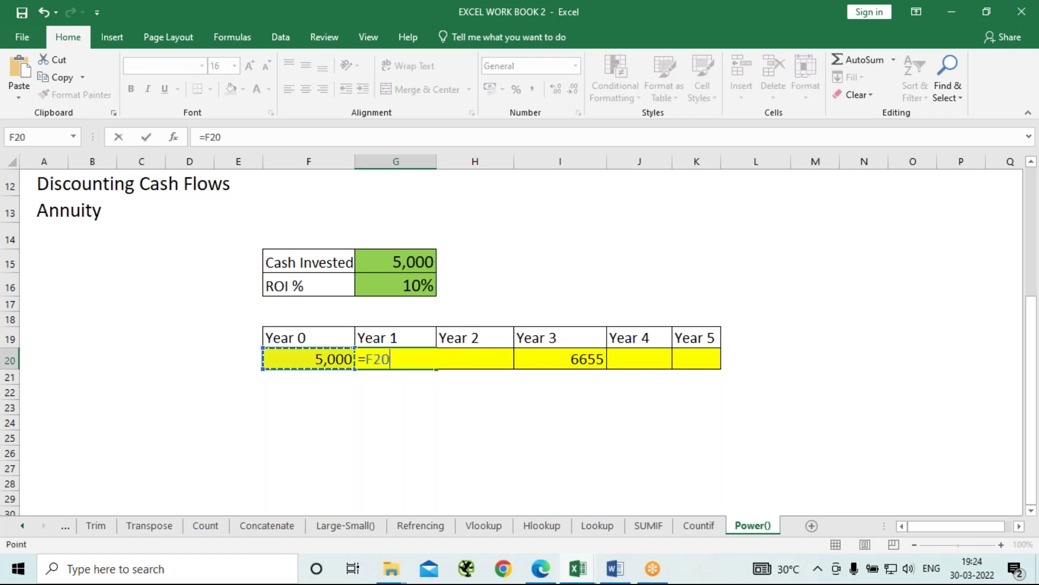
pyautogui.write('*(1')
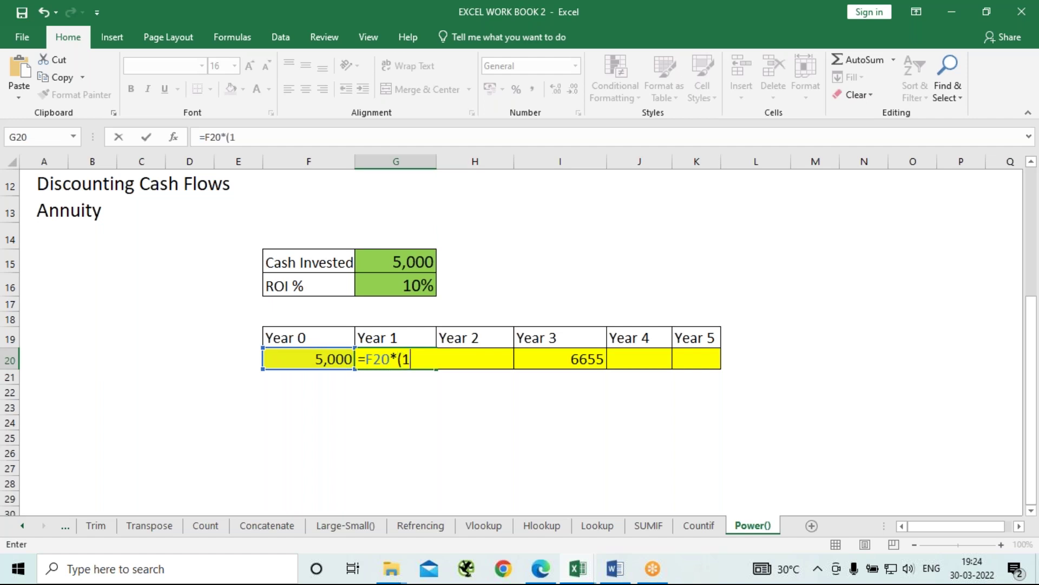
pyautogui.write('+10%)')
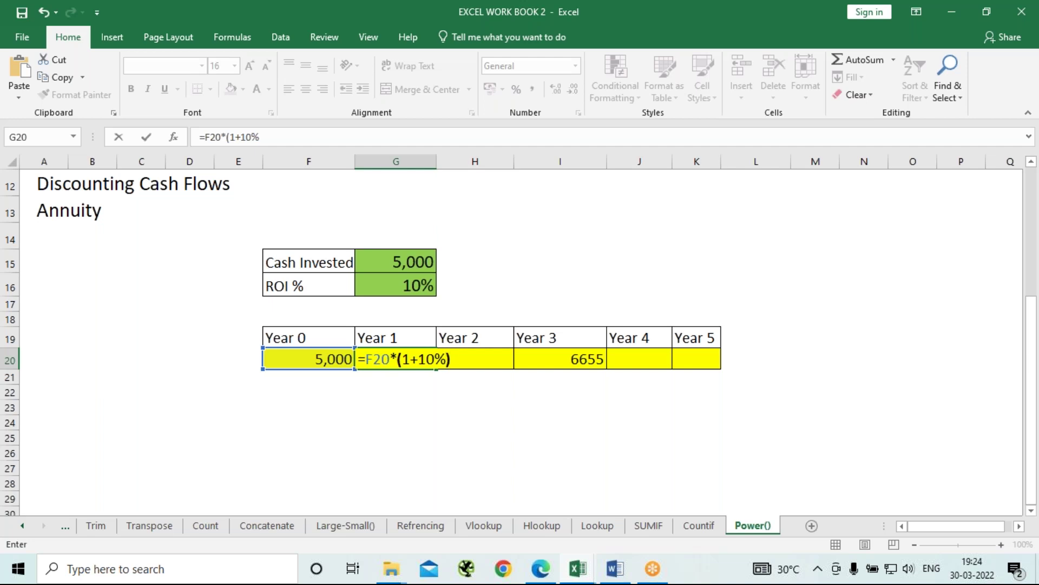
pyautogui.press('Return')
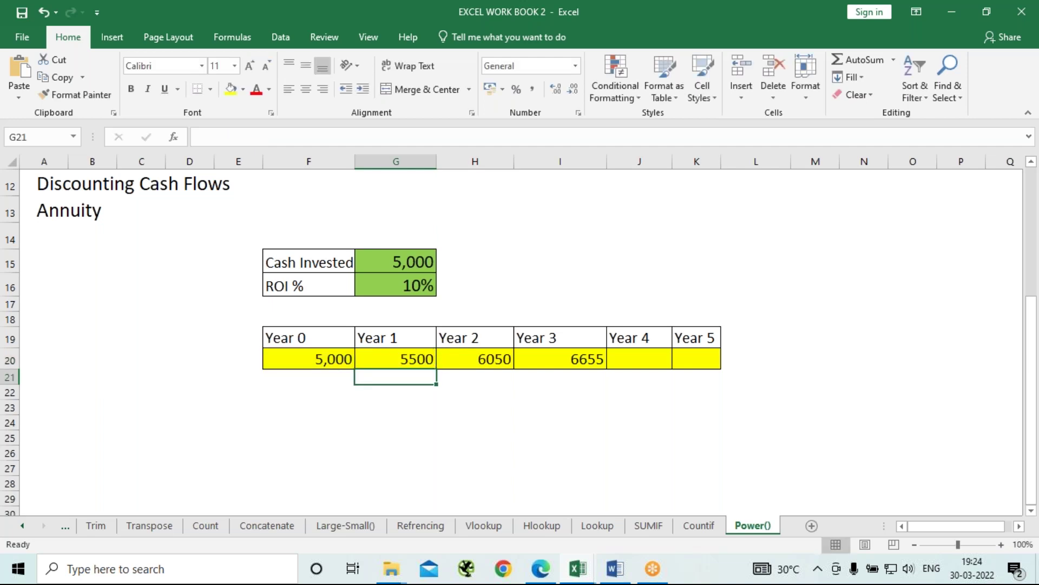
pyautogui.click(395, 359)
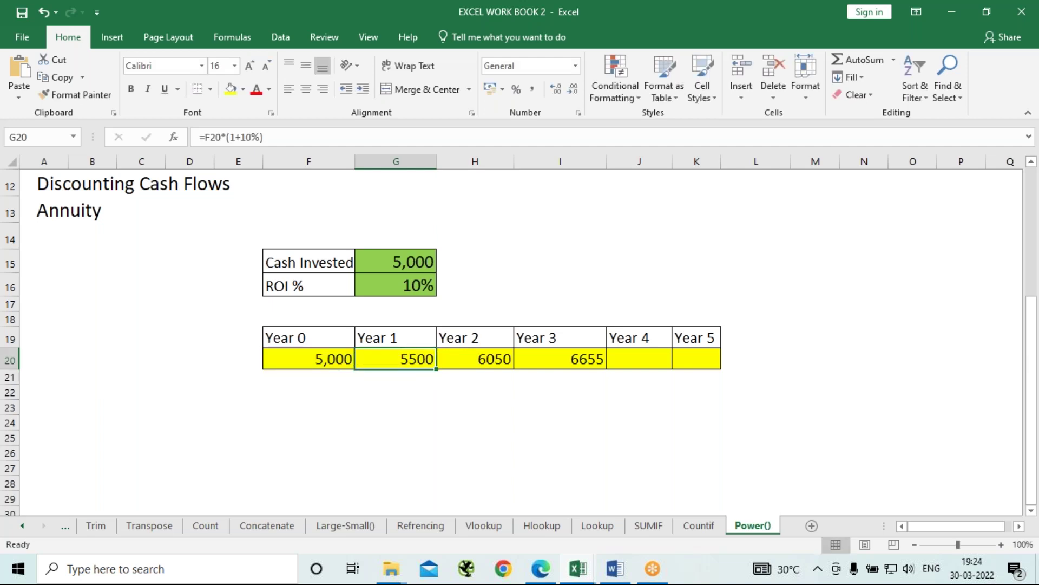
# Fill G20's formula right through K20, giving 7320.5 and 8053 for Years 4 and 5
pyautogui.moveTo(436, 369); pyautogui.dragTo(703, 364)
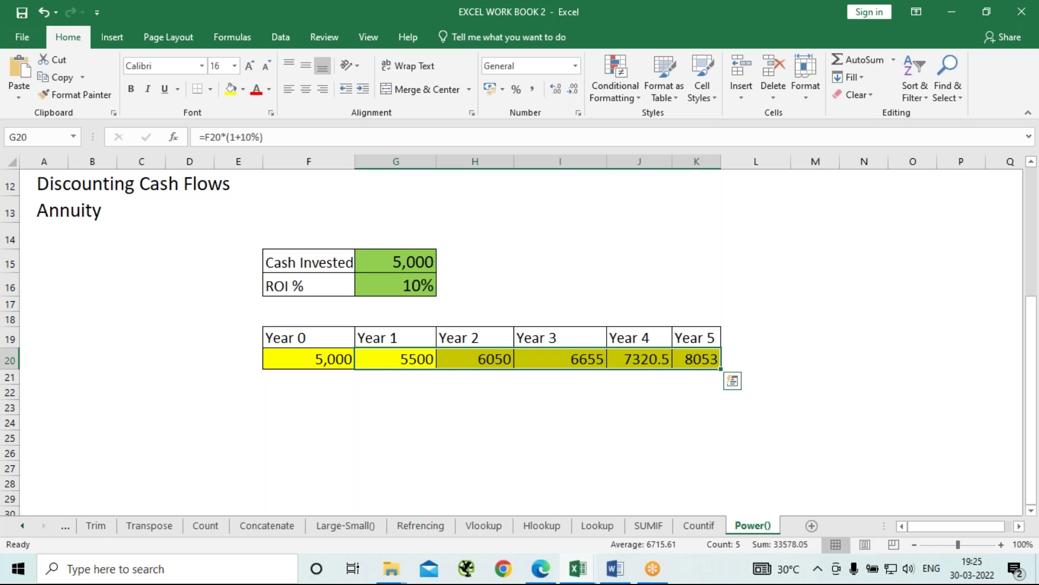
pyautogui.click(551, 408)
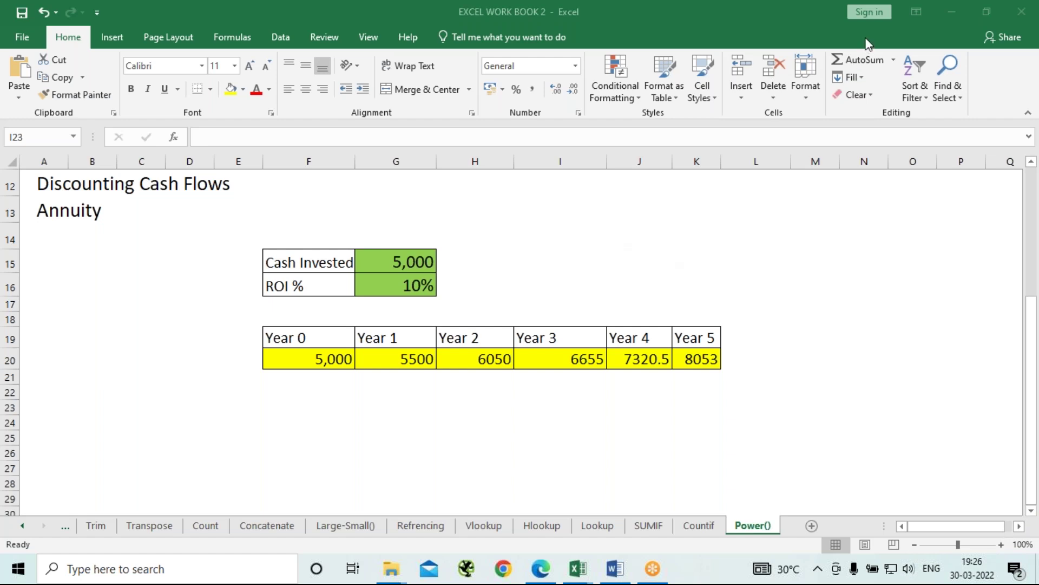
# Return focus to the Excel window showing the completed 5,000-to-8053 growth row
pyautogui.click(650, 33)
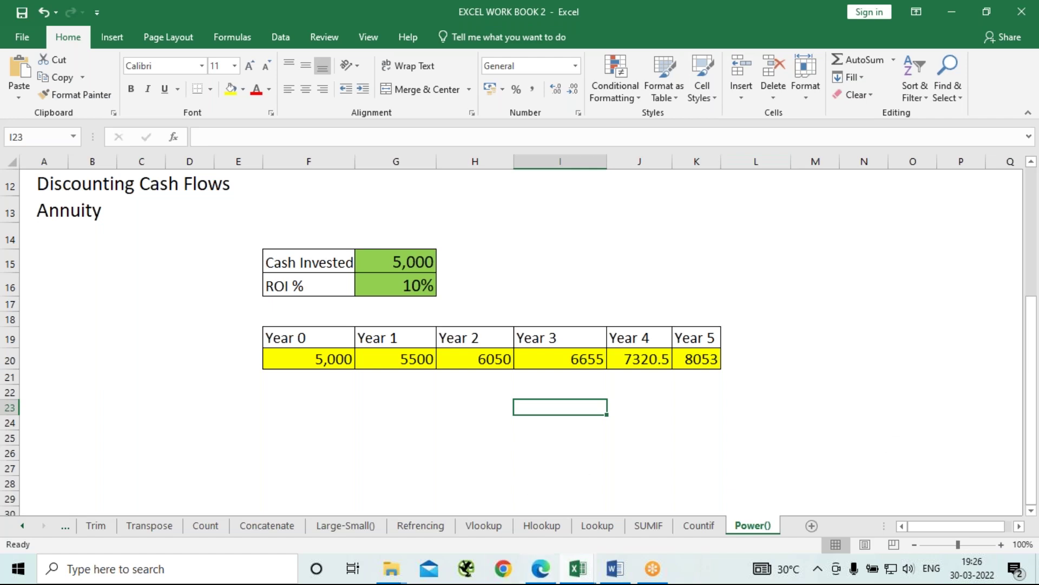
pyautogui.moveTo(617, 566)
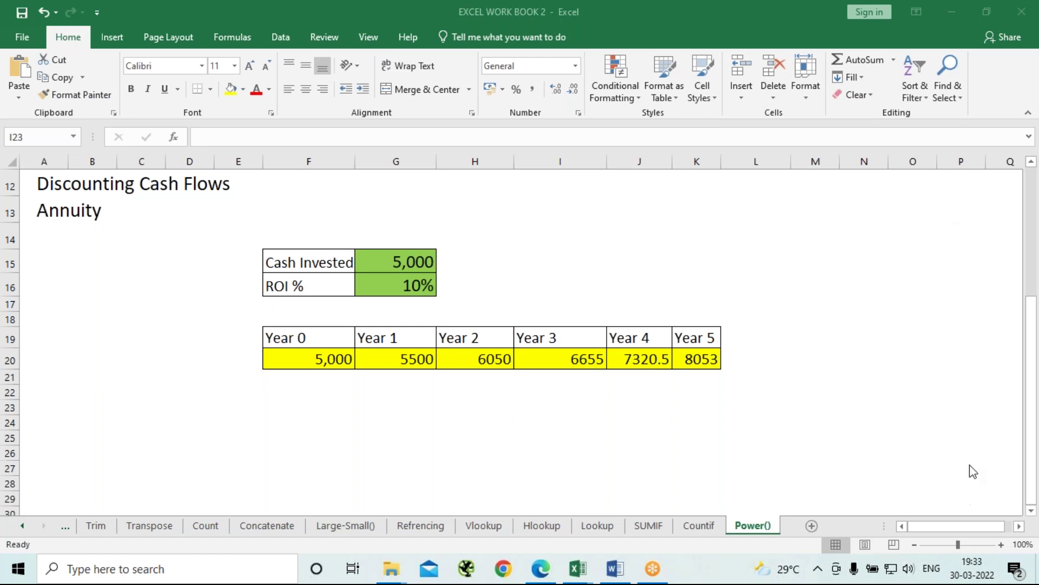
# Bring up the FM Explanation Word document at its definitions of PV, FV, I, N and T
pyautogui.click(616, 570)
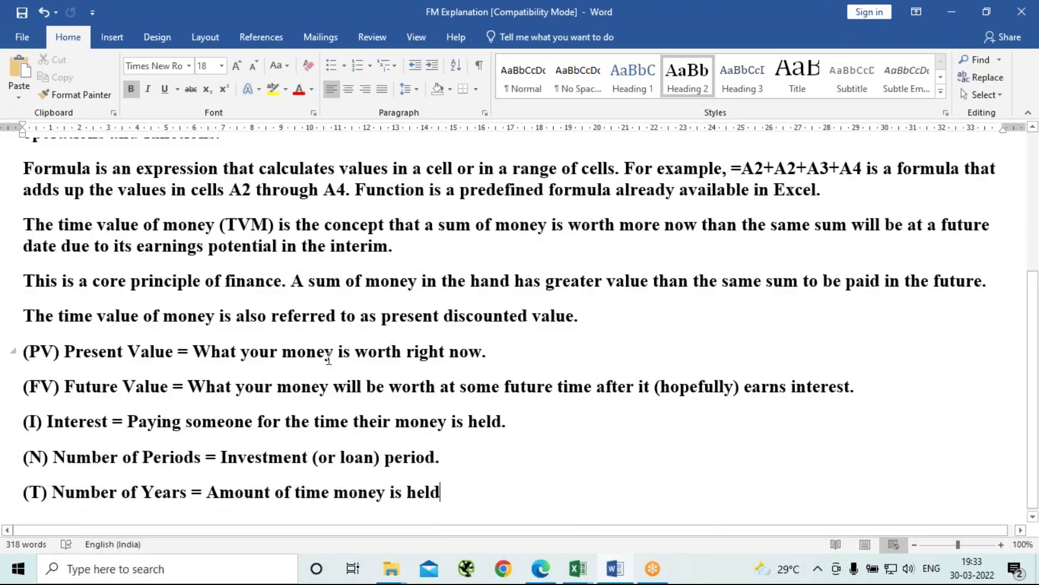
pyautogui.scroll(1, 339, 308)
pyautogui.scroll(3, 339, 307)
pyautogui.scroll(-3, 339, 308)
pyautogui.scroll(-2, 339, 307)
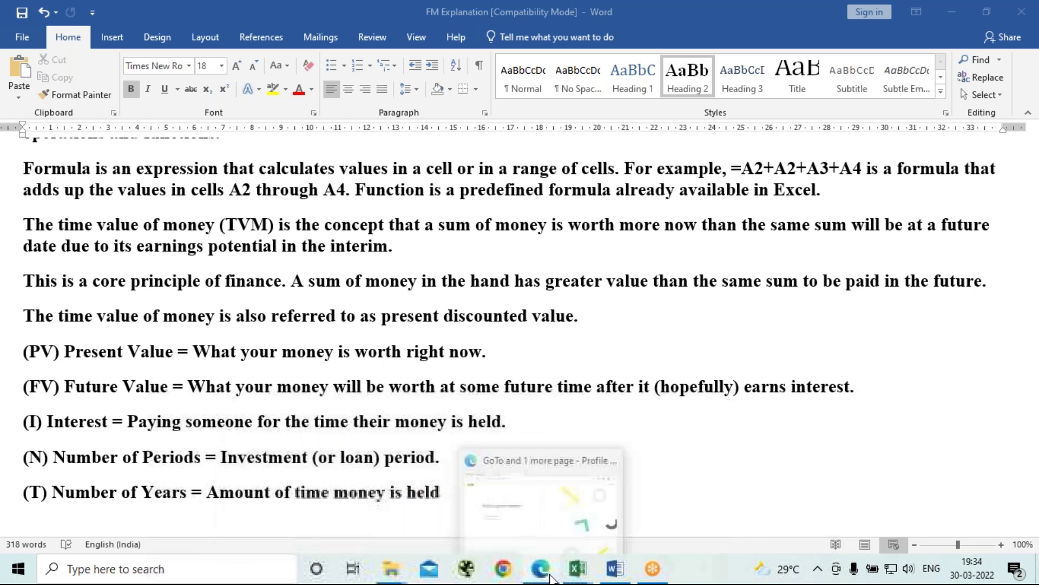
# Back in the TVM workbook, delete the Q1 answer in C4 and the Q2 answer in C12
pyautogui.moveTo(571, 578)
pyautogui.click(625, 497)
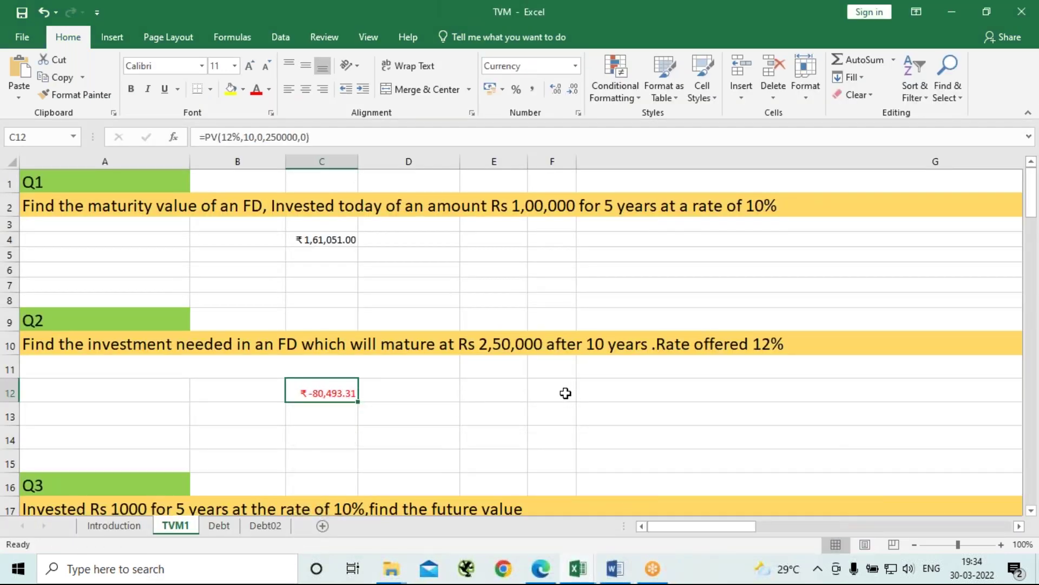
pyautogui.click(341, 237)
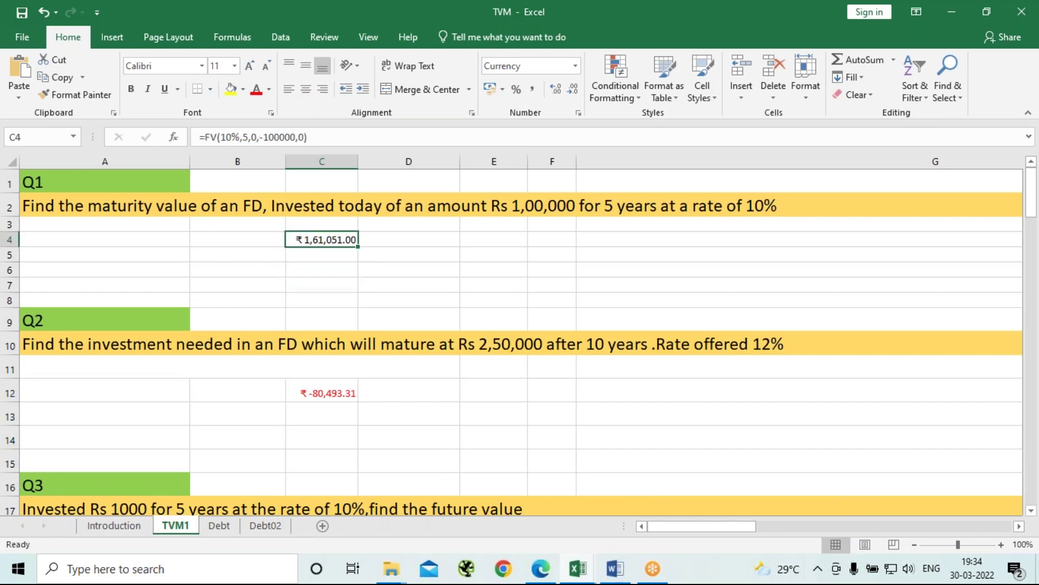
pyautogui.press('Delete')
pyautogui.click(324, 392)
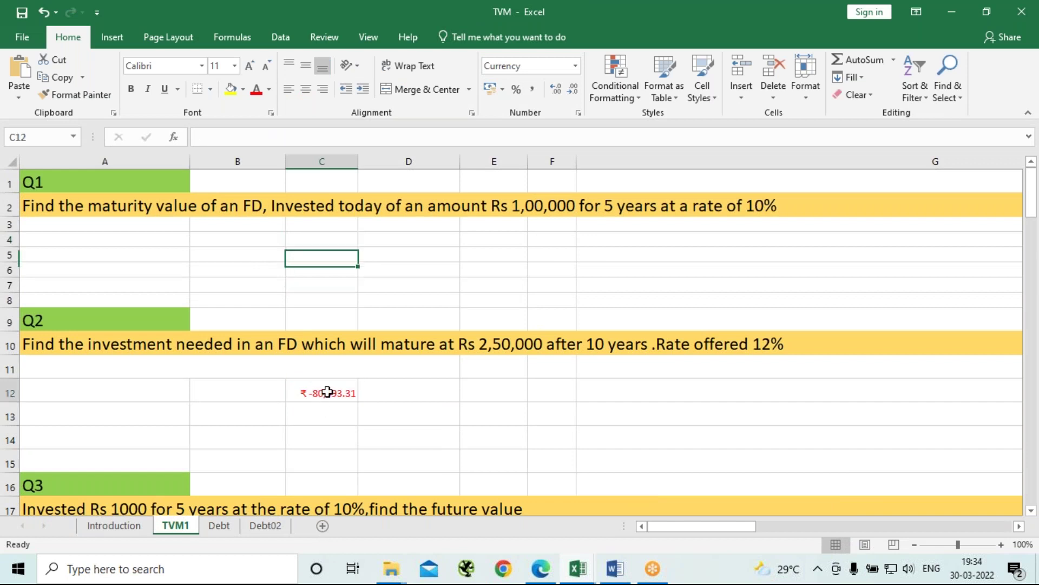
pyautogui.press('Delete')
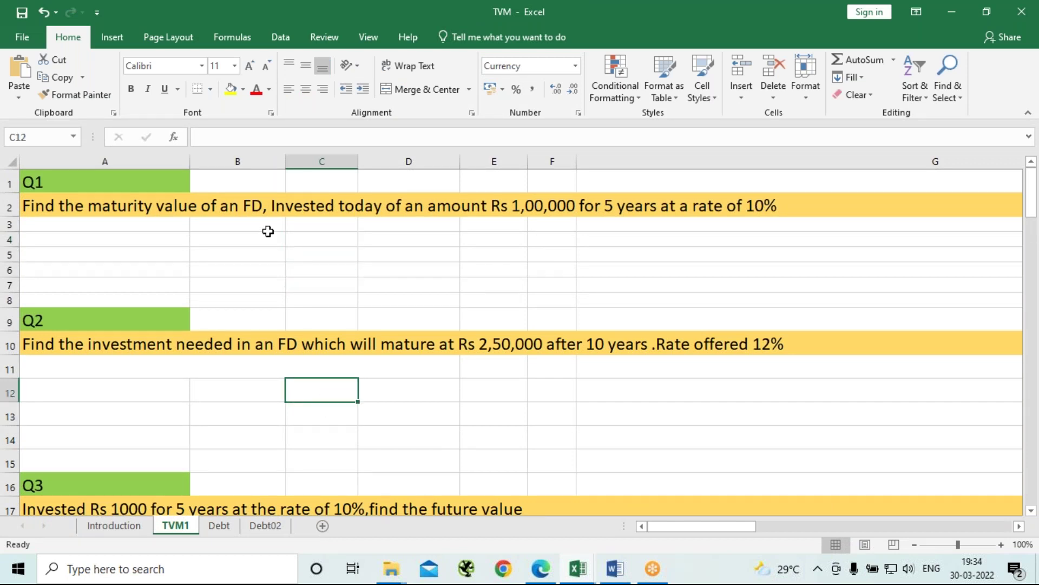
pyautogui.click(314, 234)
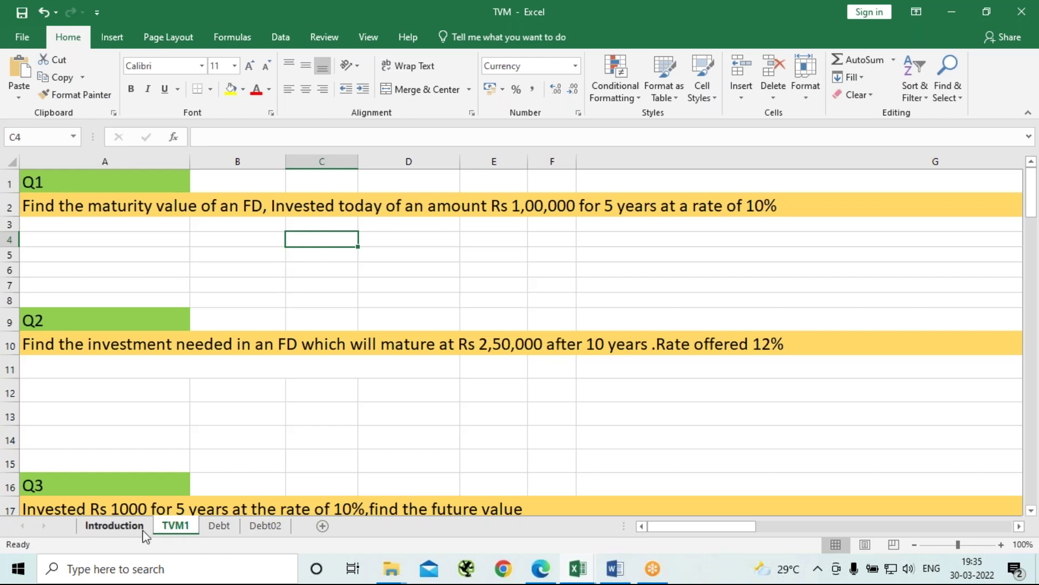
pyautogui.click(115, 526)
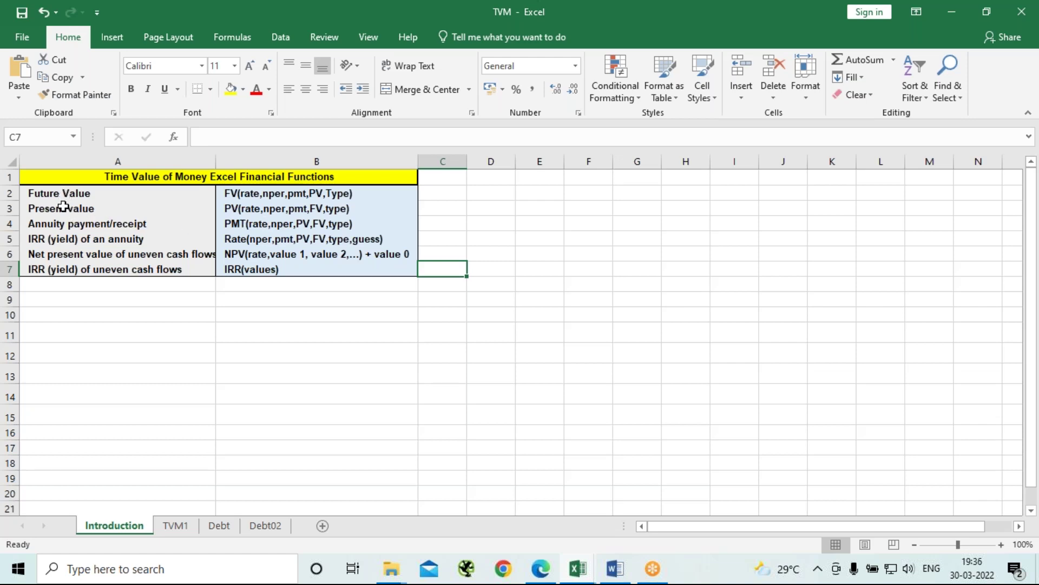
pyautogui.moveTo(63, 209); pyautogui.dragTo(340, 205)
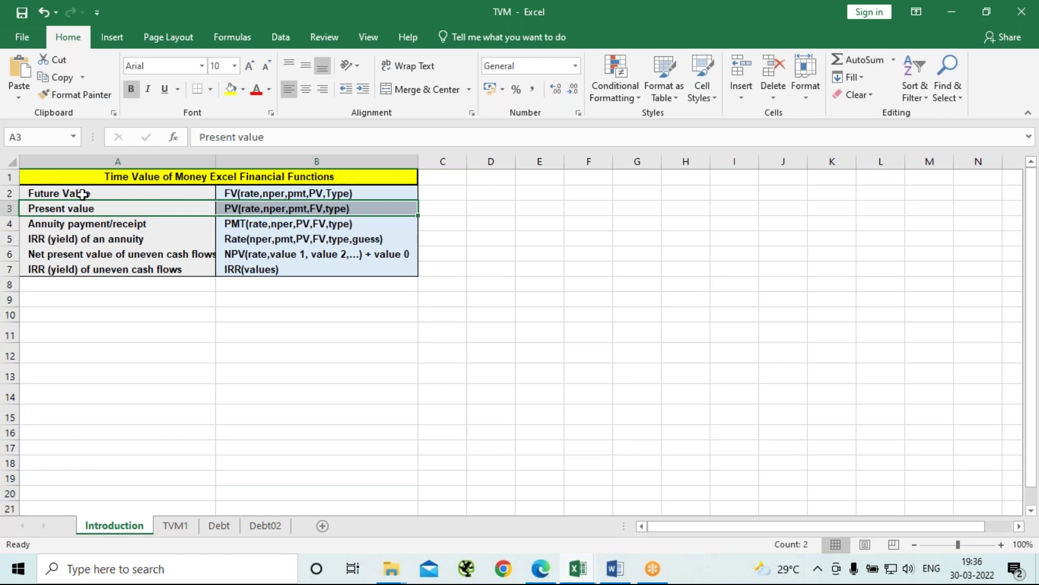
pyautogui.moveTo(83, 194); pyautogui.dragTo(340, 195)
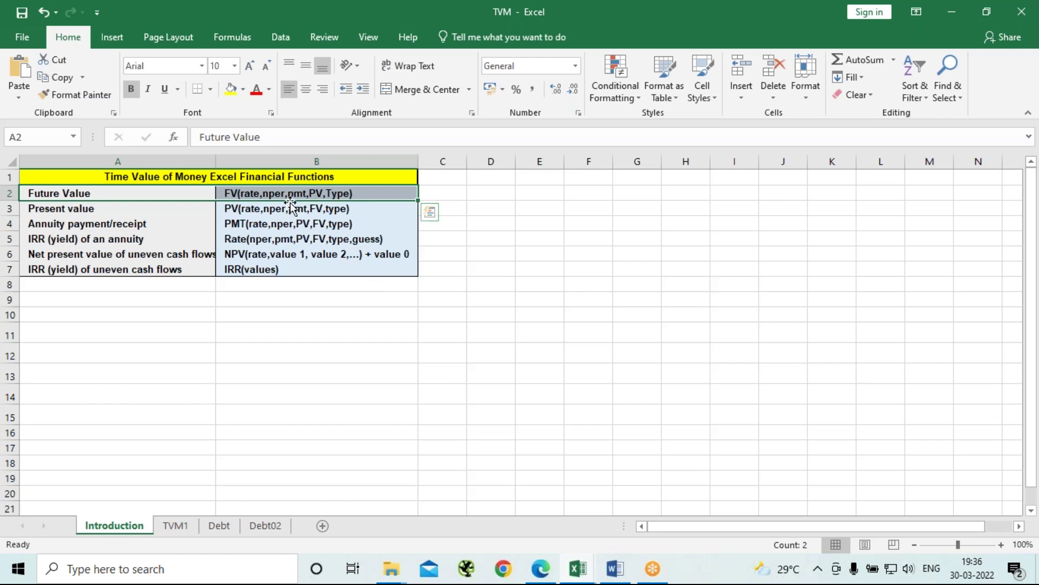
pyautogui.moveTo(96, 194); pyautogui.dragTo(276, 207)
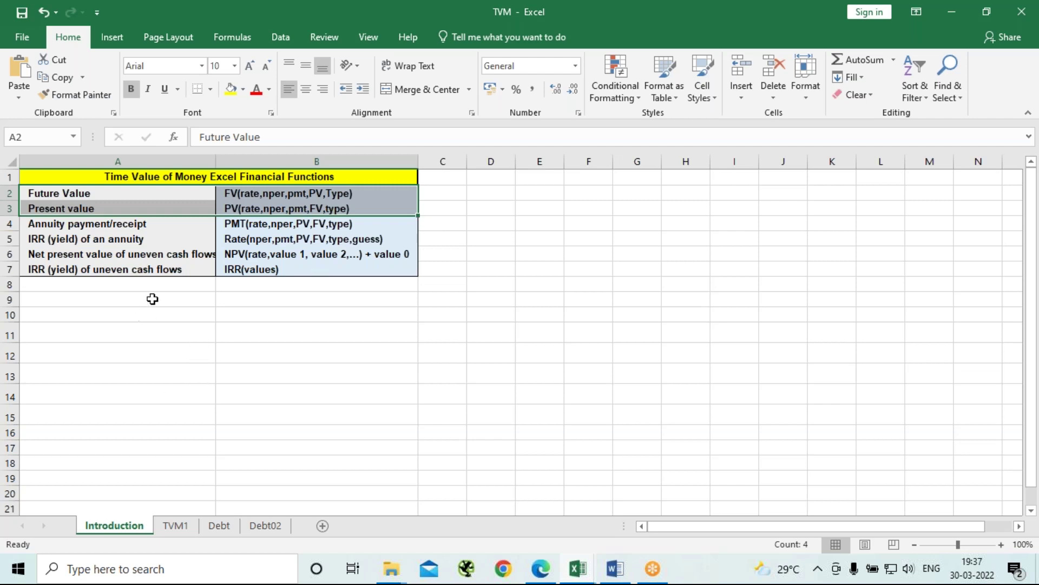
# Enter the note PMT-"0" in C2 and fill it down into C3
pyautogui.click(441, 194)
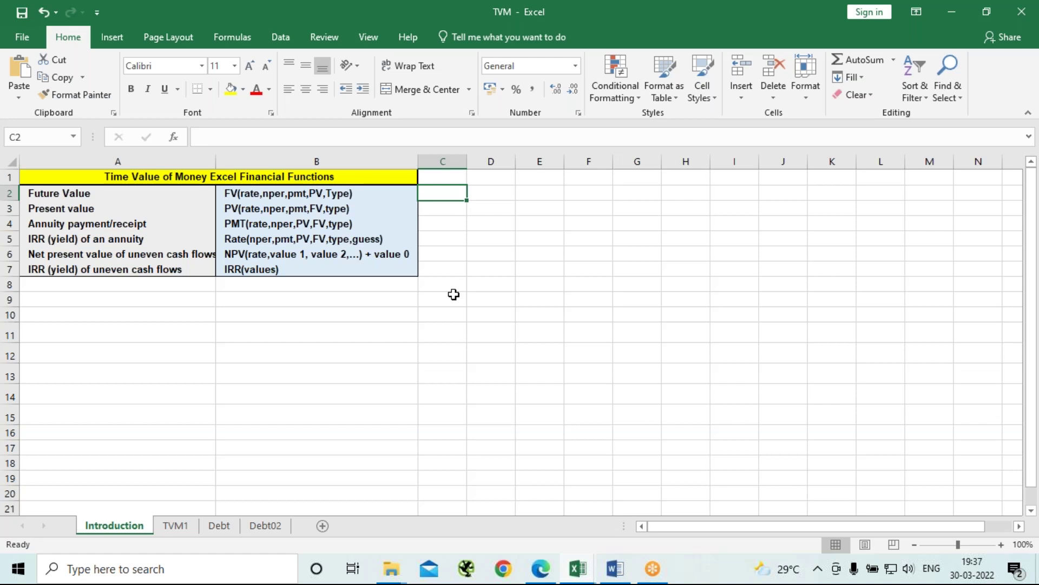
pyautogui.write('PMT')
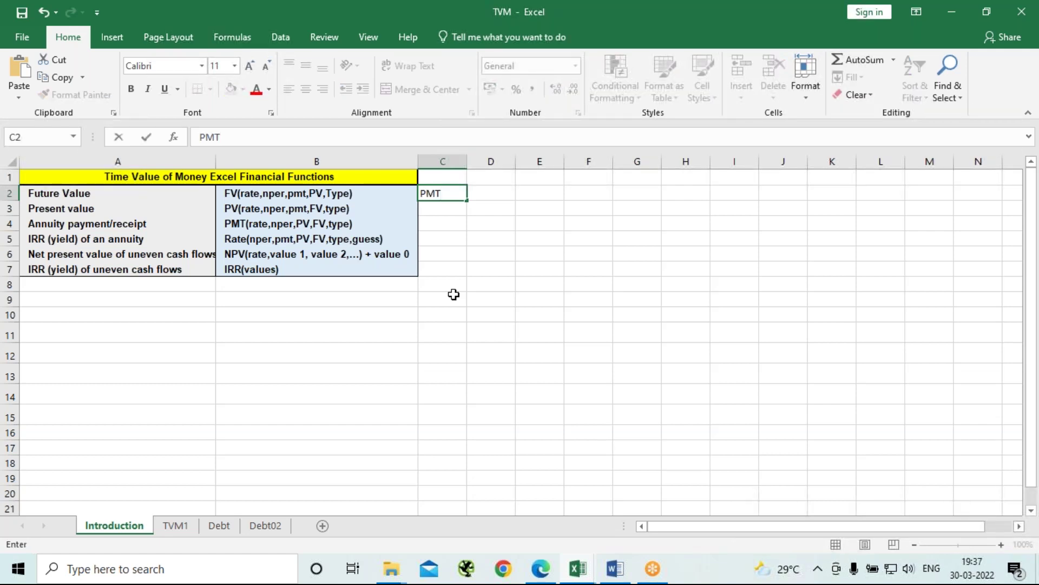
pyautogui.write('-"0')
pyautogui.press('Return')
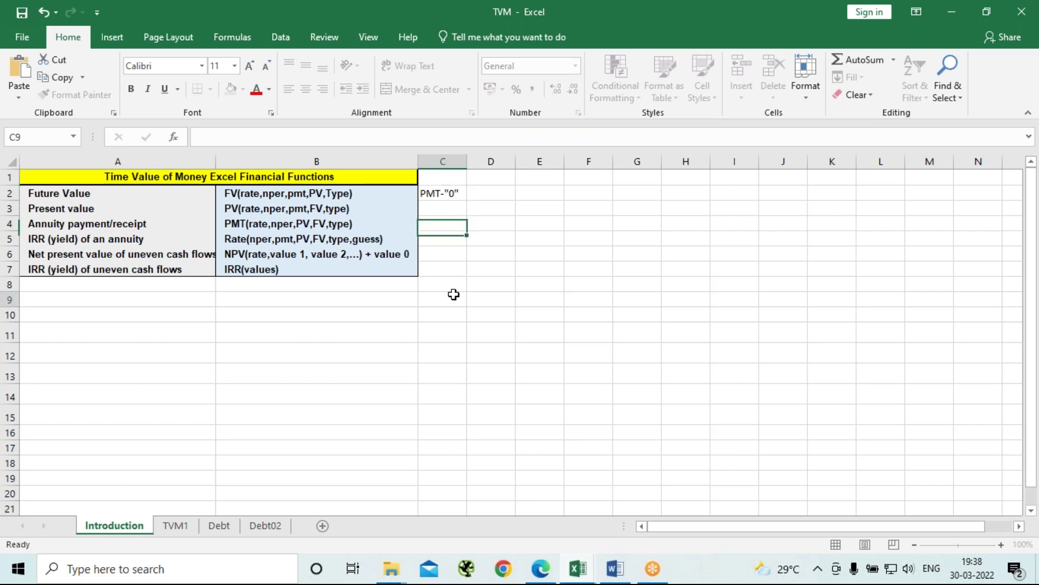
pyautogui.click(454, 294)
pyautogui.click(458, 201)
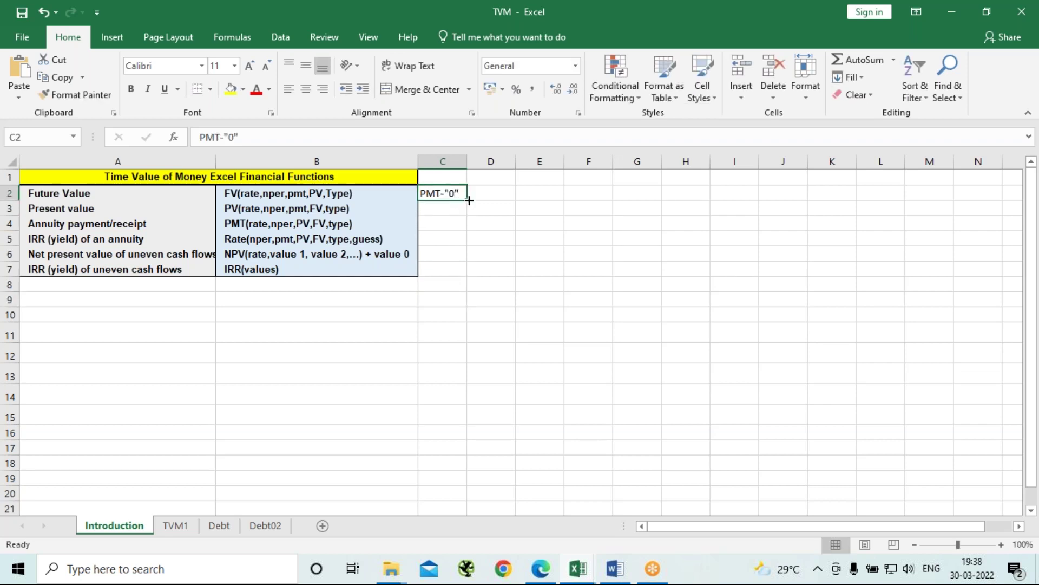
pyautogui.moveTo(467, 200); pyautogui.dragTo(467, 217)
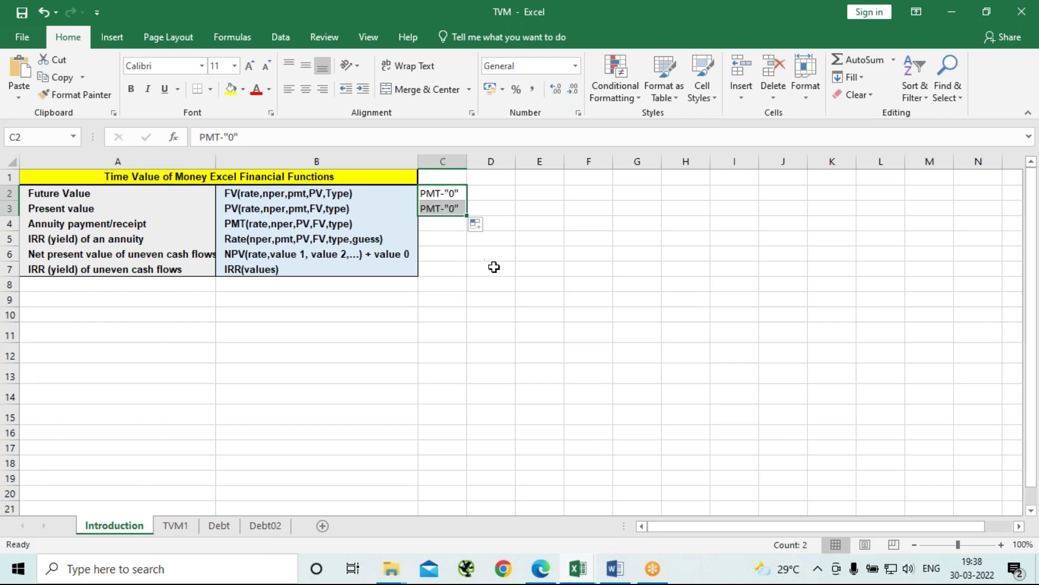
pyautogui.click(495, 268)
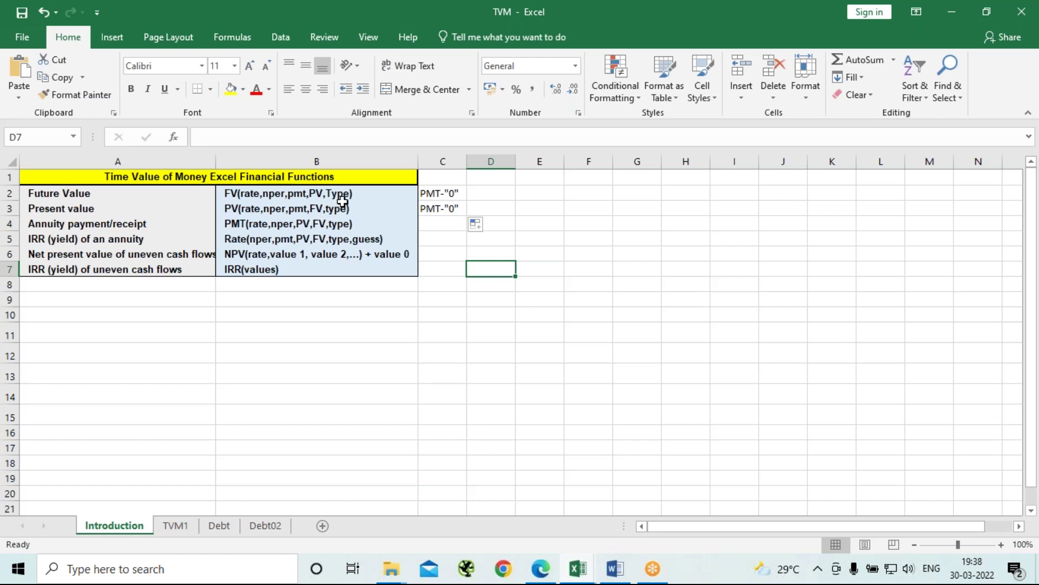
# Enter the notes True- 1 in D2 and False- 0 in D3
pyautogui.press('Up')
pyautogui.press('Up')
pyautogui.press('Up')
pyautogui.press('Up')
pyautogui.press('Up')
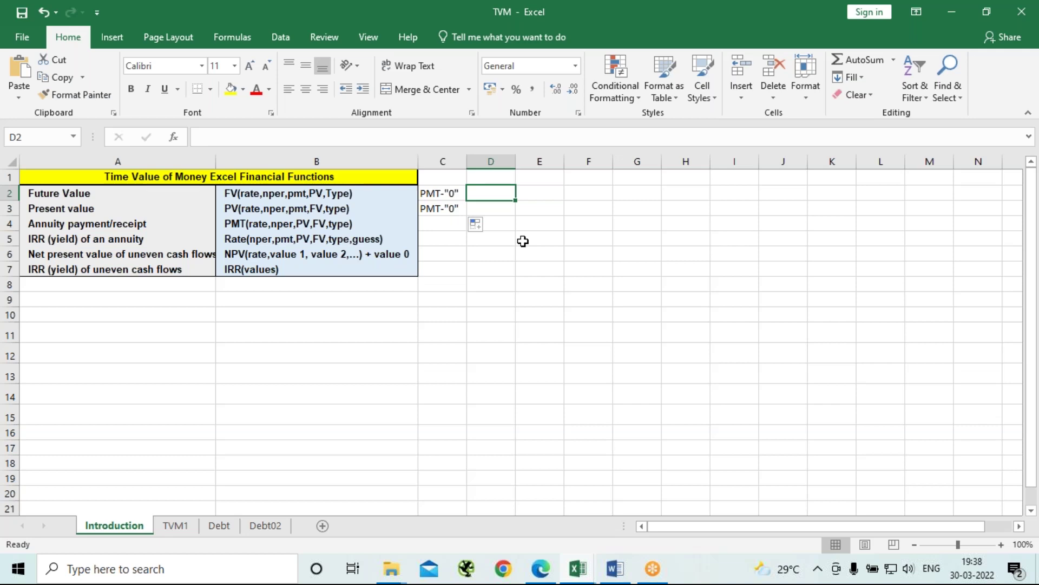
pyautogui.write('T')
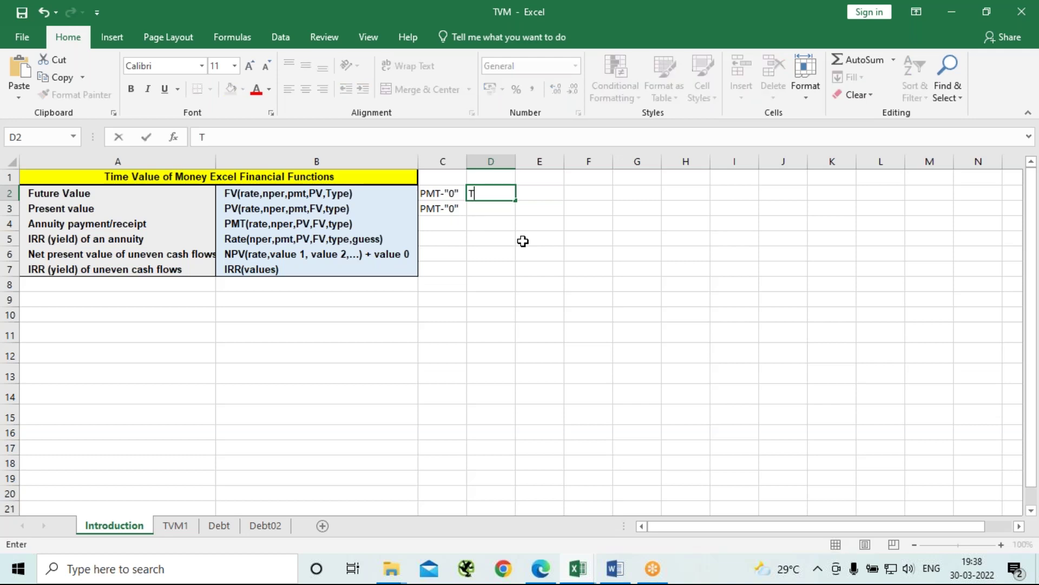
pyautogui.write('rue')
pyautogui.write('- 1')
pyautogui.press('Return')
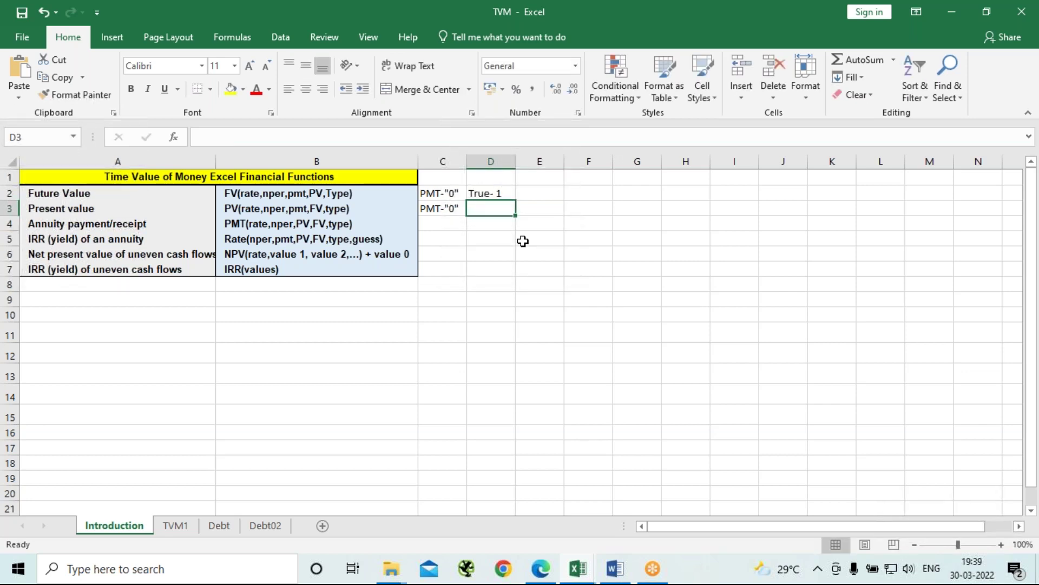
pyautogui.write('False')
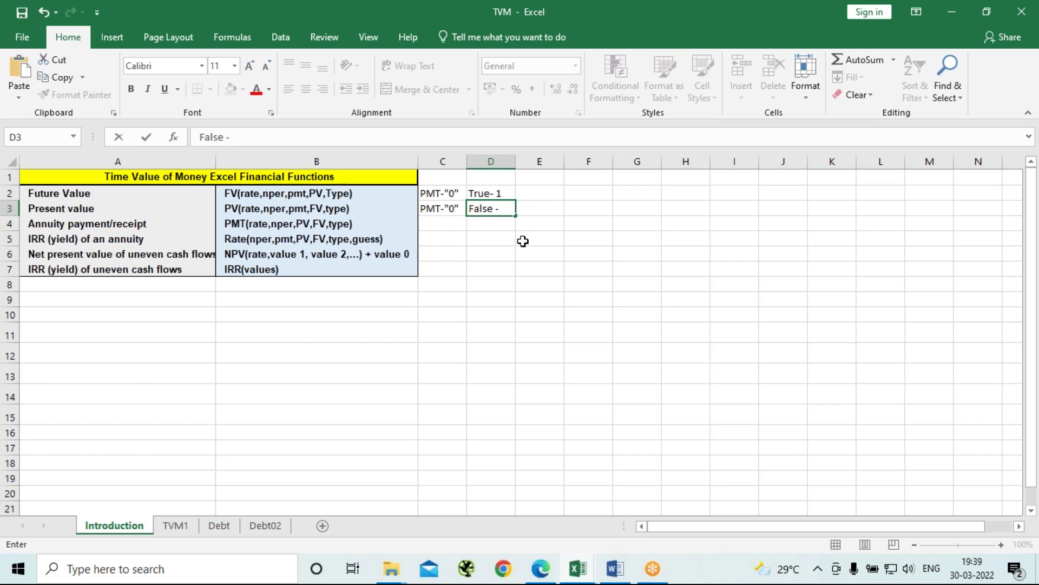
pyautogui.write(' - 0')
pyautogui.press('BackSpace')
pyautogui.press('BackSpace')
pyautogui.press('BackSpace')
pyautogui.write('-0')
pyautogui.press('BackSpace')
pyautogui.write('0')
pyautogui.click(534, 190)
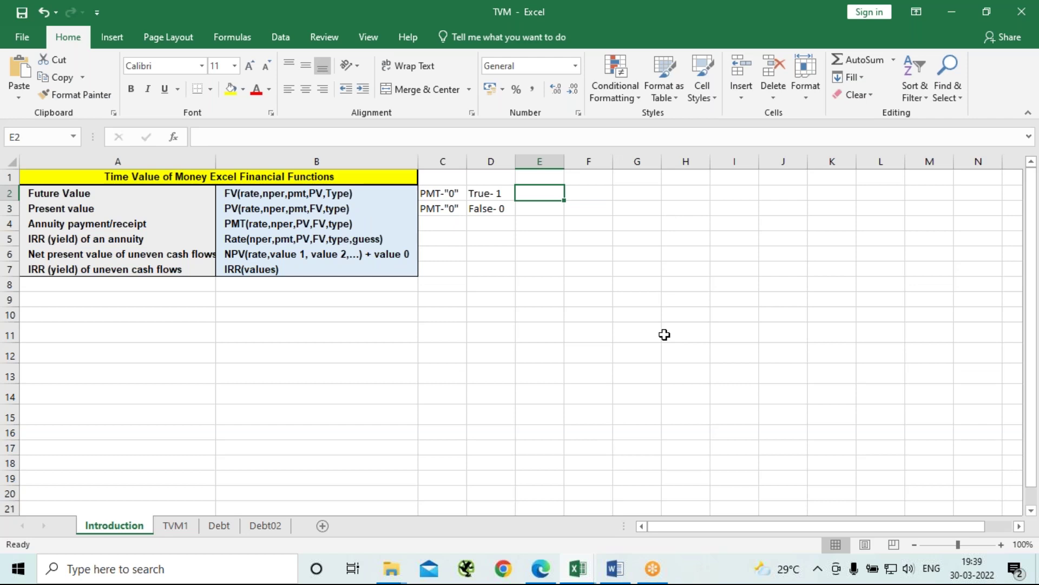
# Enter the notes BOP- 1 in E2 and EOP- 0 in E3
pyautogui.write('BOP')
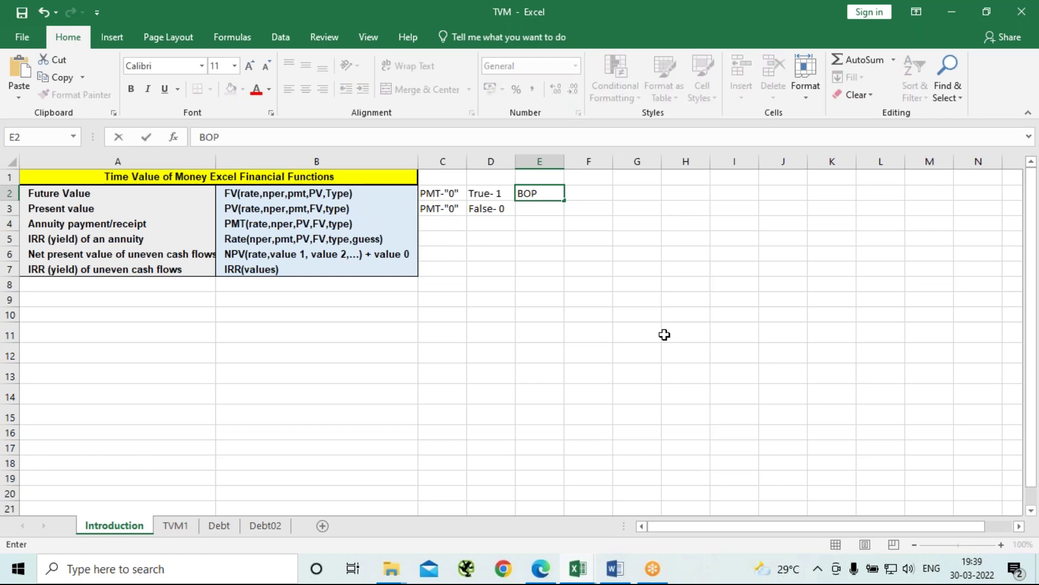
pyautogui.write('- 1')
pyautogui.click(538, 204)
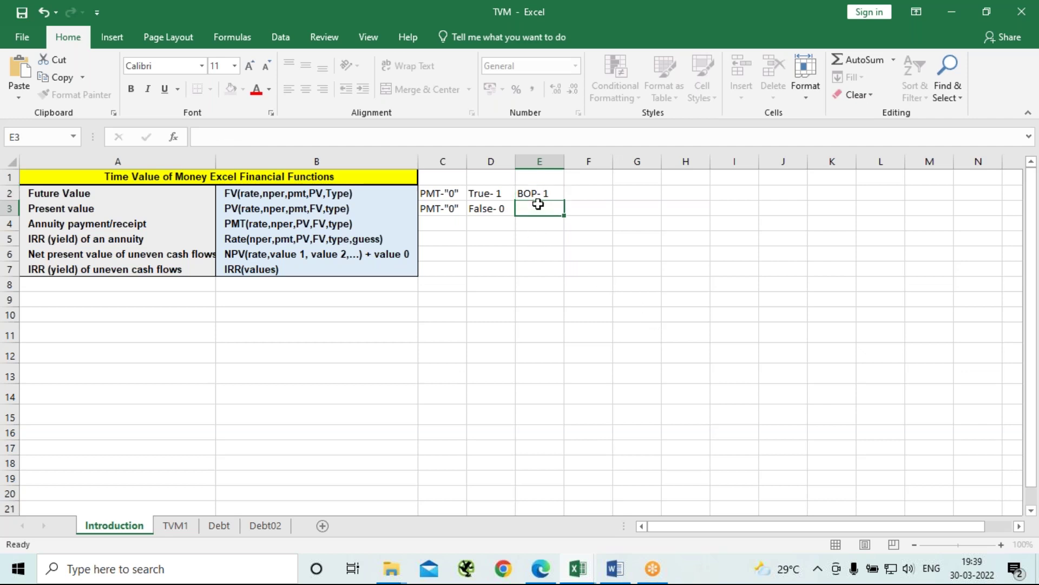
pyautogui.write('EOP')
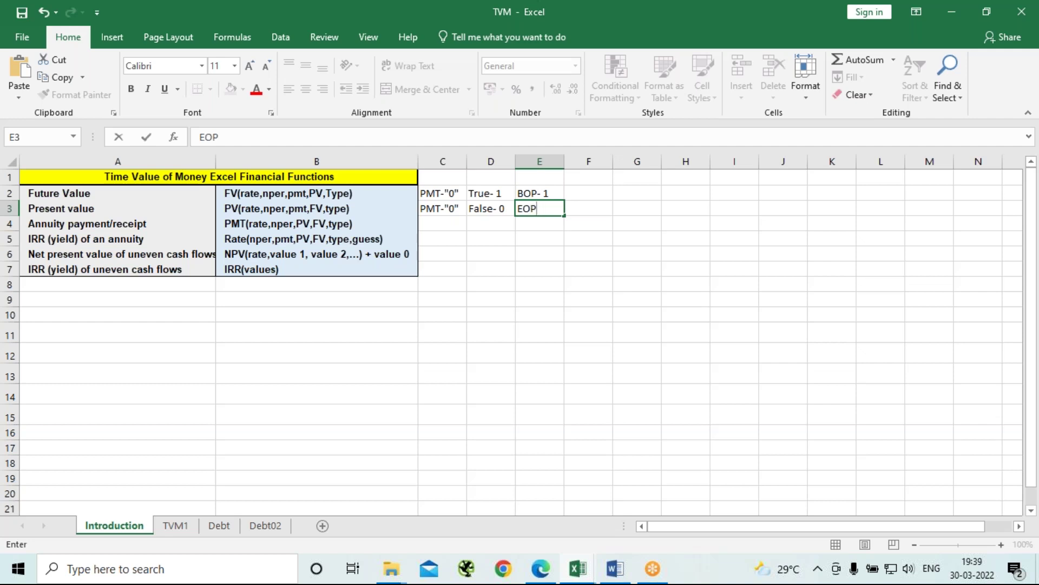
pyautogui.write('- 0')
pyautogui.click(611, 280)
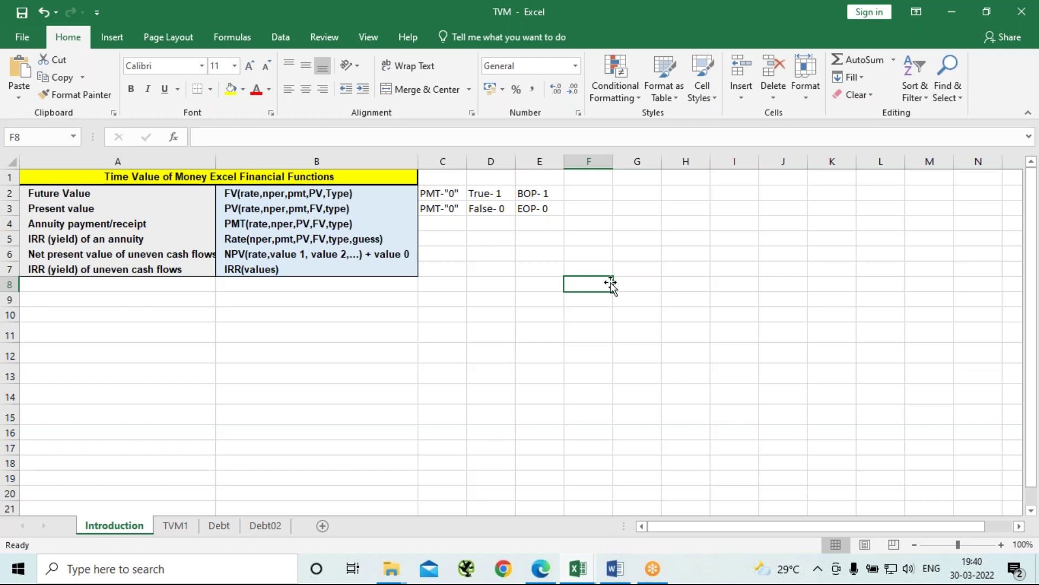
# Apply Thick Outside Borders to the EOP- 0 cell E3
pyautogui.click(534, 210)
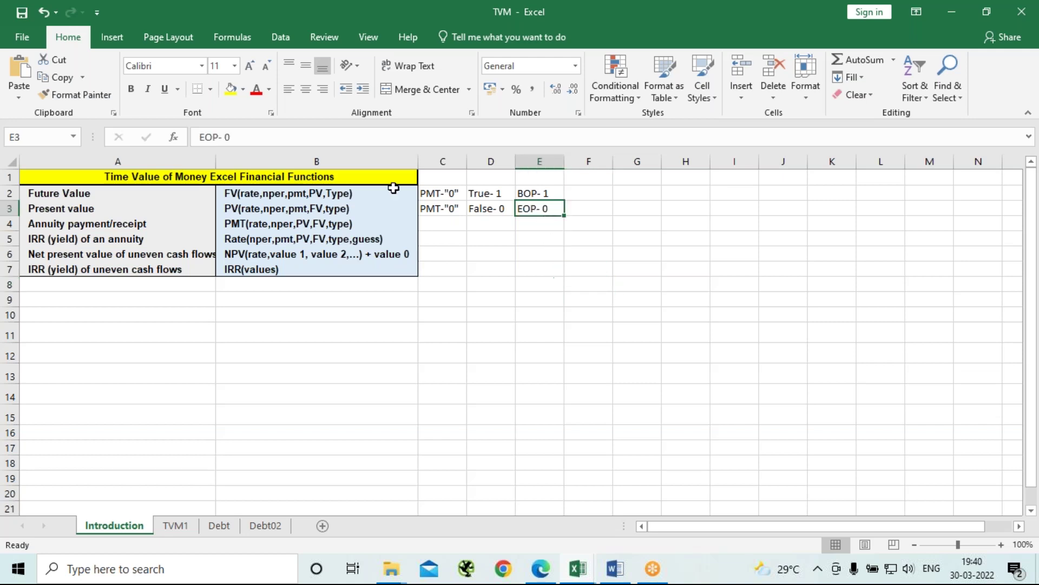
pyautogui.click(211, 90)
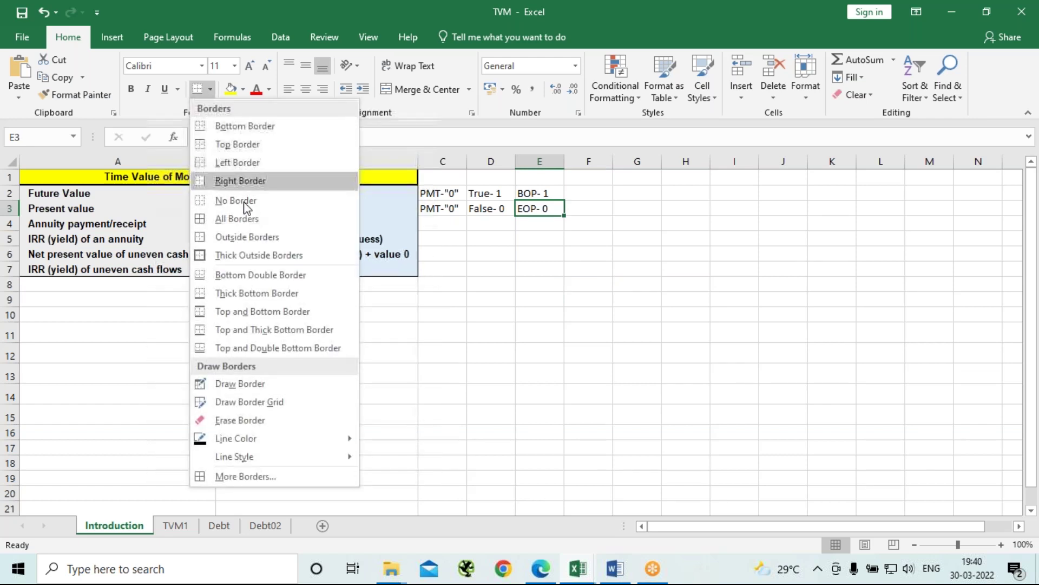
pyautogui.click(241, 255)
pyautogui.click(690, 352)
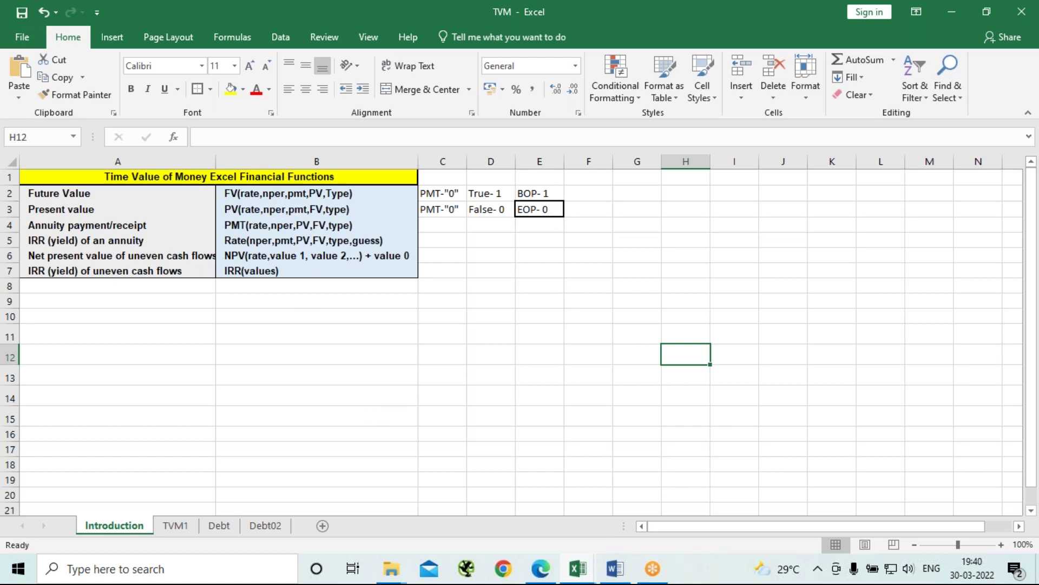
# Switch to the TVM1 sheet holding the fixed-deposit questions Q1–Q3
pyautogui.click(184, 528)
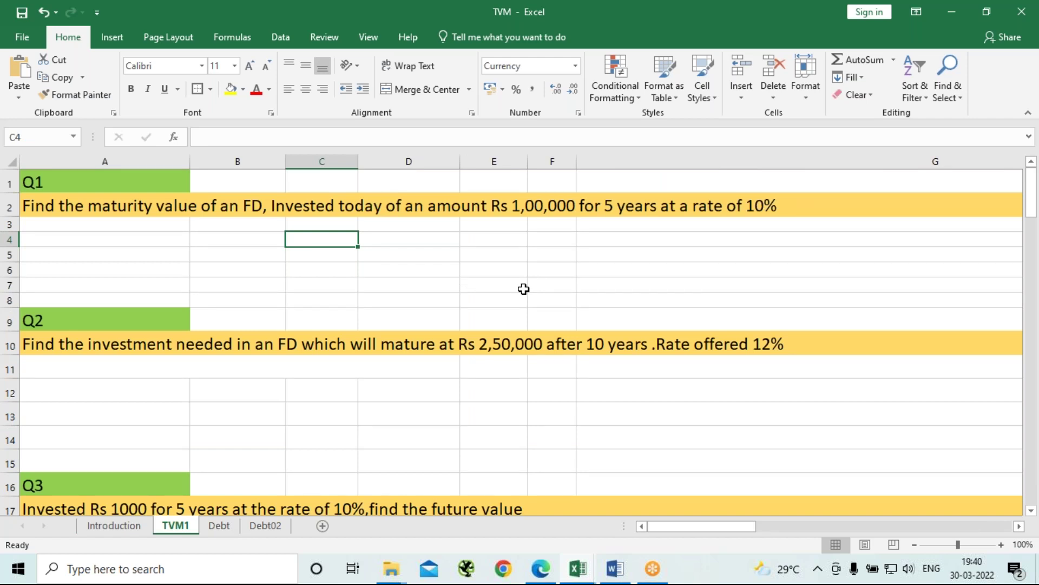
# Enter =FV(10%,5,0,100000,0) in C4, giving Q1's maturity value ₹-1,61,051.00
pyautogui.write('=')
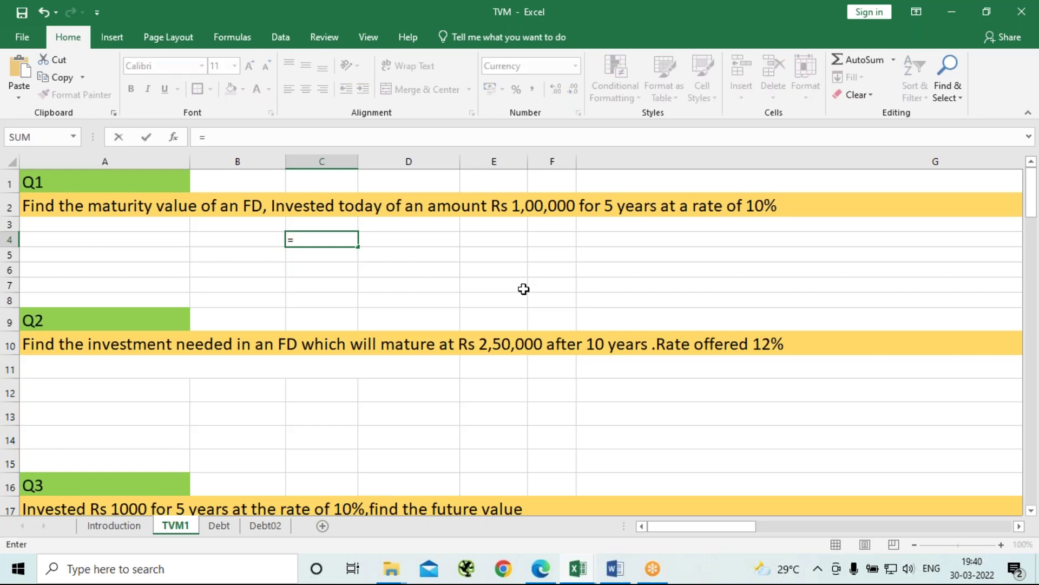
pyautogui.write('F')
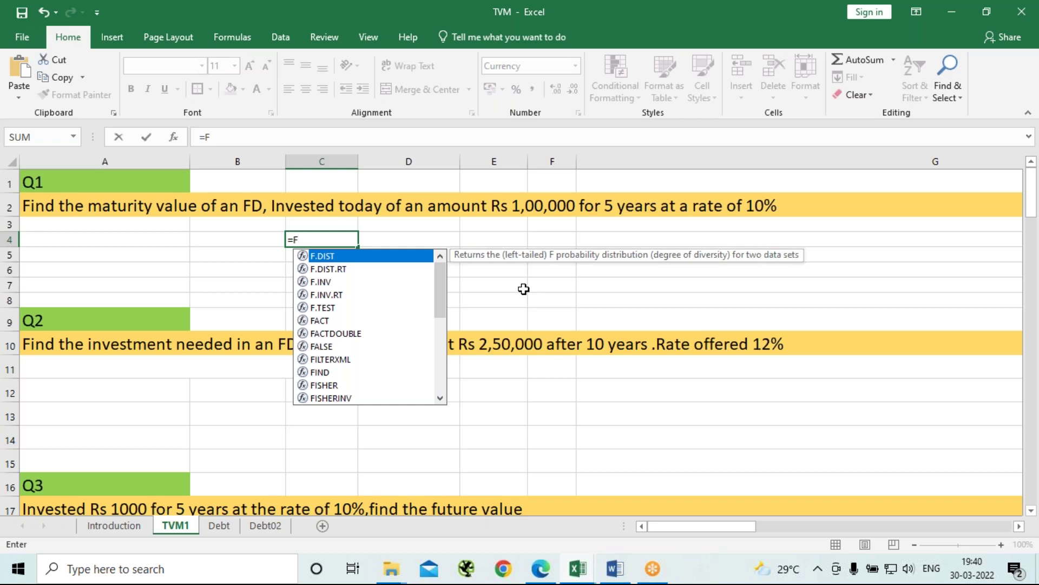
pyautogui.write('v')
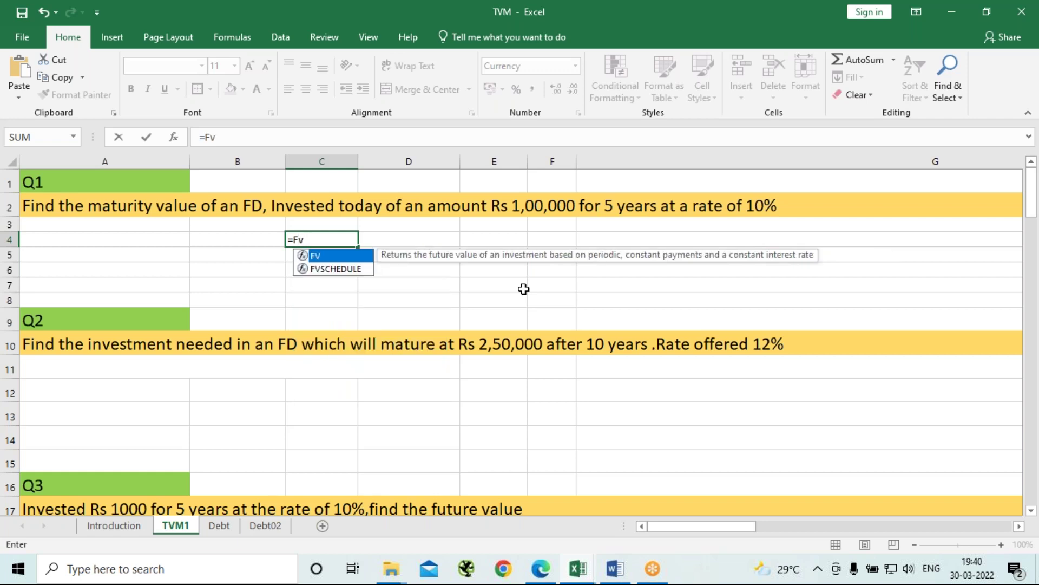
pyautogui.press('Tab')
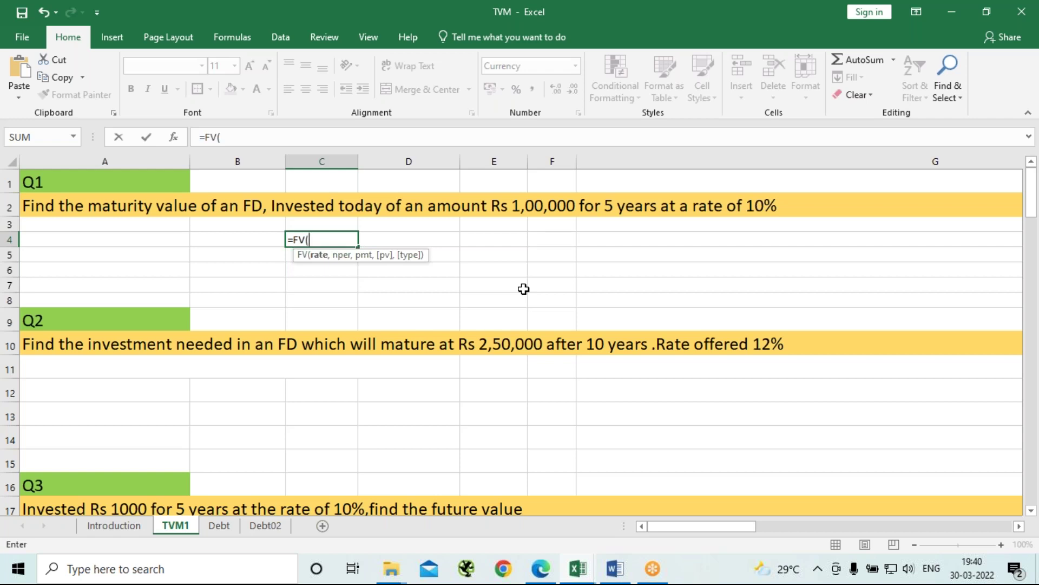
pyautogui.write('10%,')
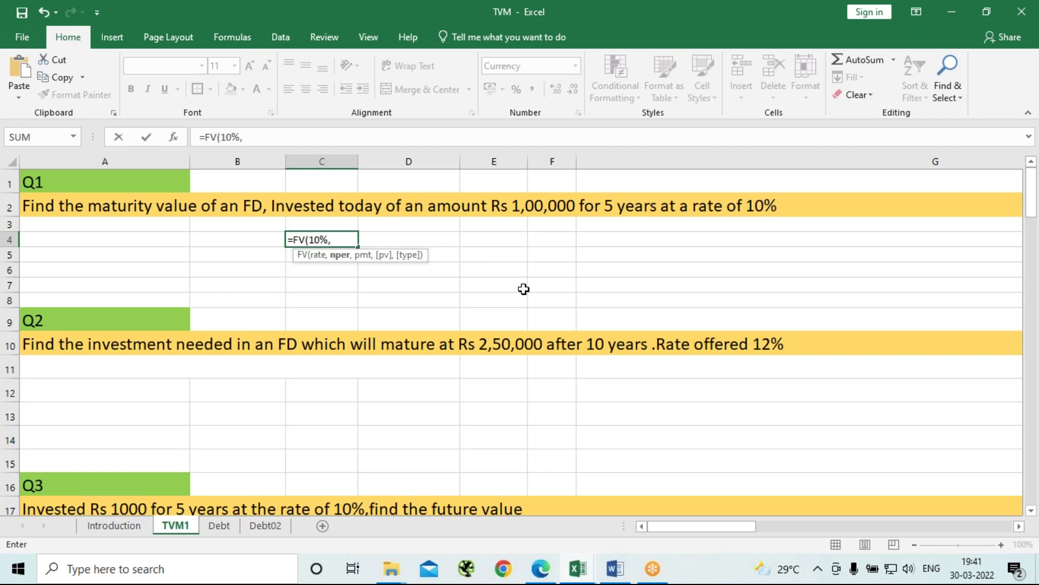
pyautogui.write('5')
pyautogui.write(',0')
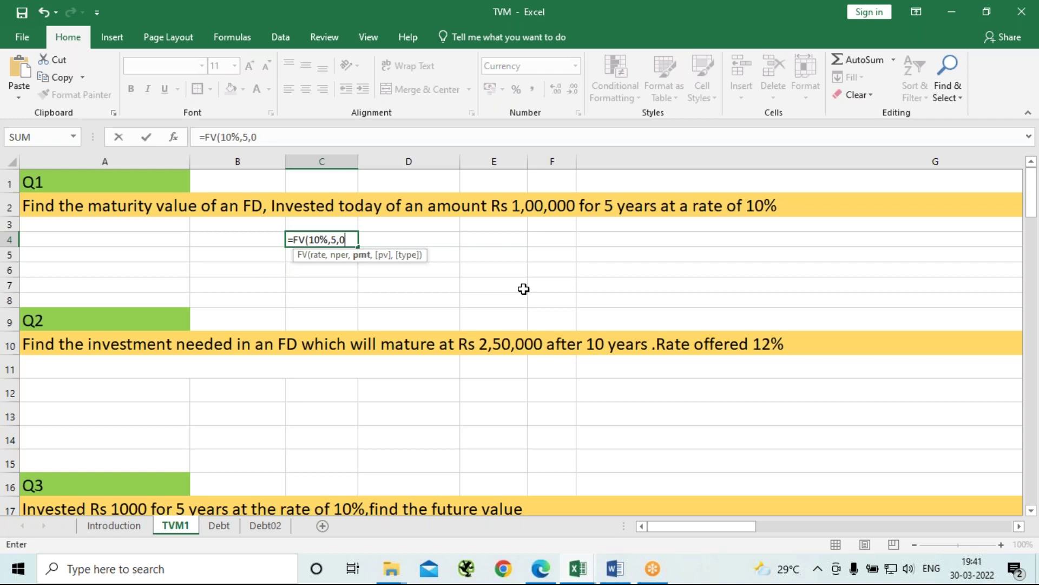
pyautogui.write(',')
pyautogui.write('10000')
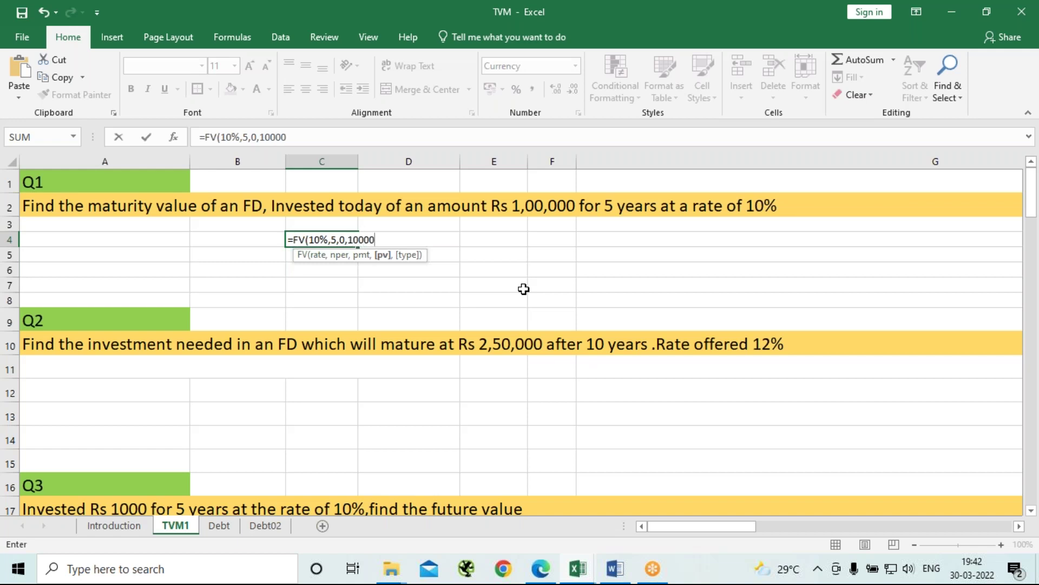
pyautogui.write('0,')
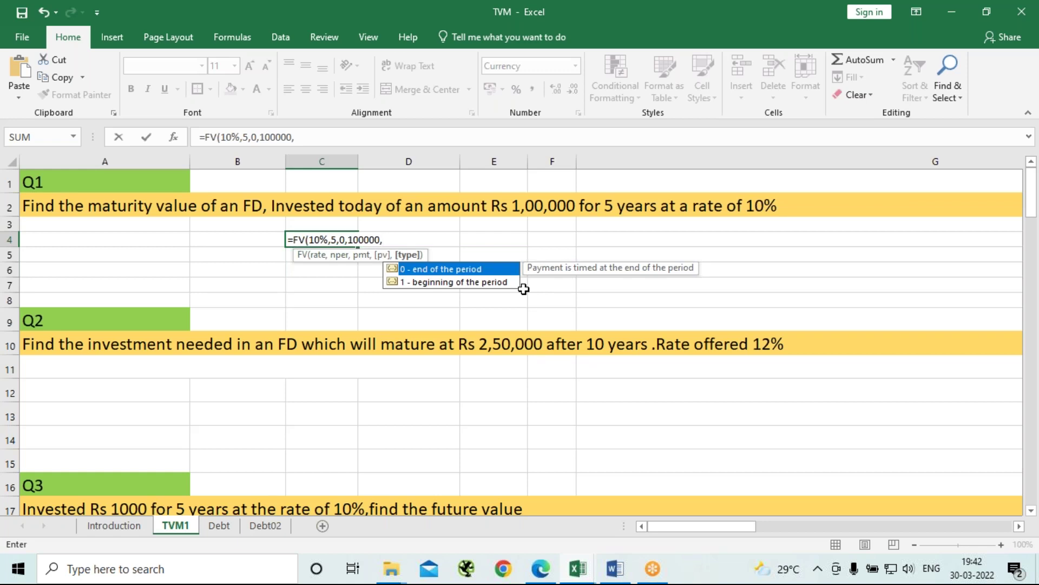
pyautogui.write('0)')
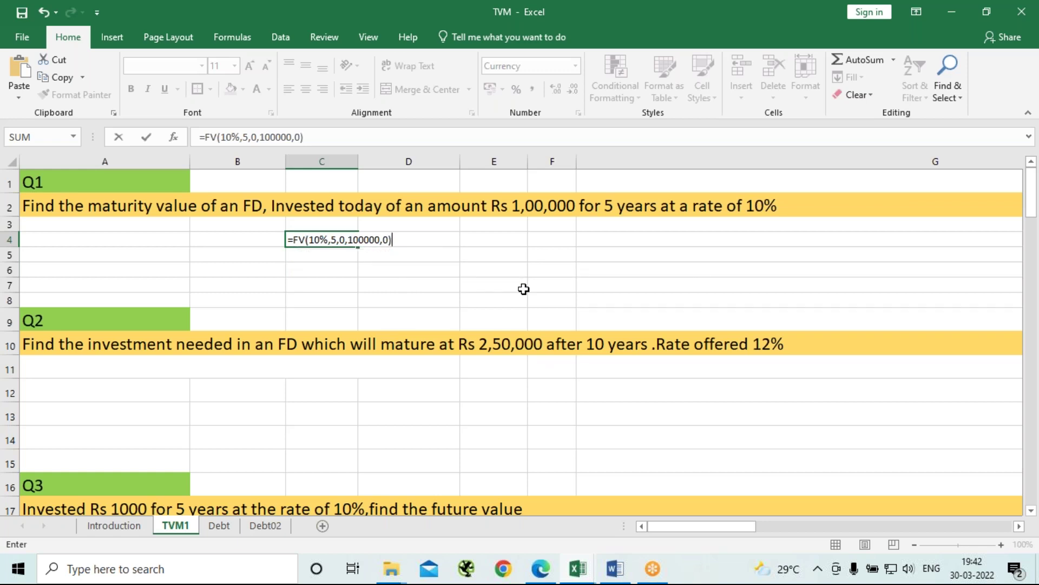
pyautogui.press('Return')
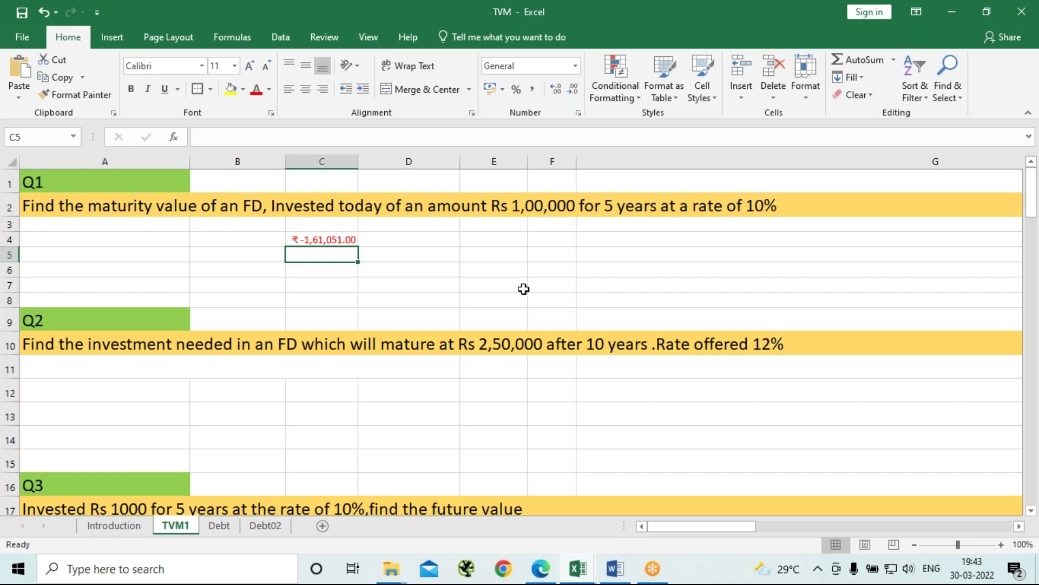
pyautogui.press('Up')
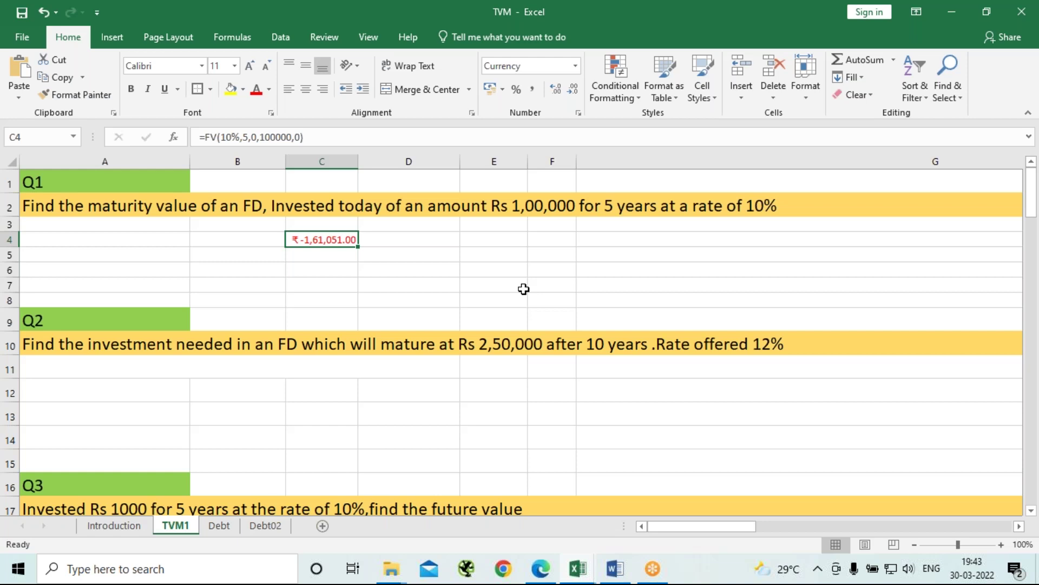
pyautogui.press('Return')
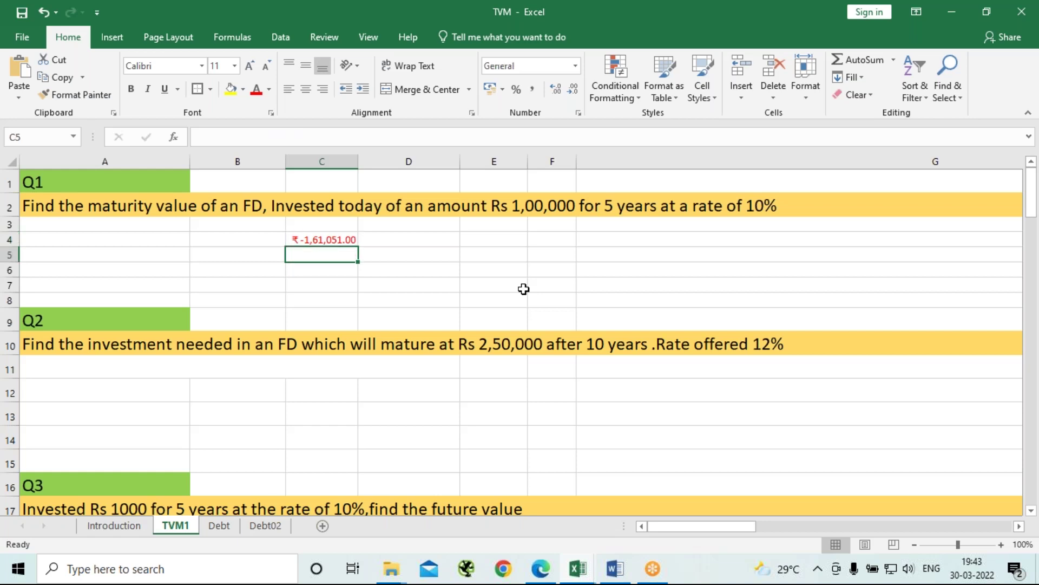
# Enter =FV(10%,5,0,-100000,0) in C5 to get a positive ₹1,61,051.00
pyautogui.write('=')
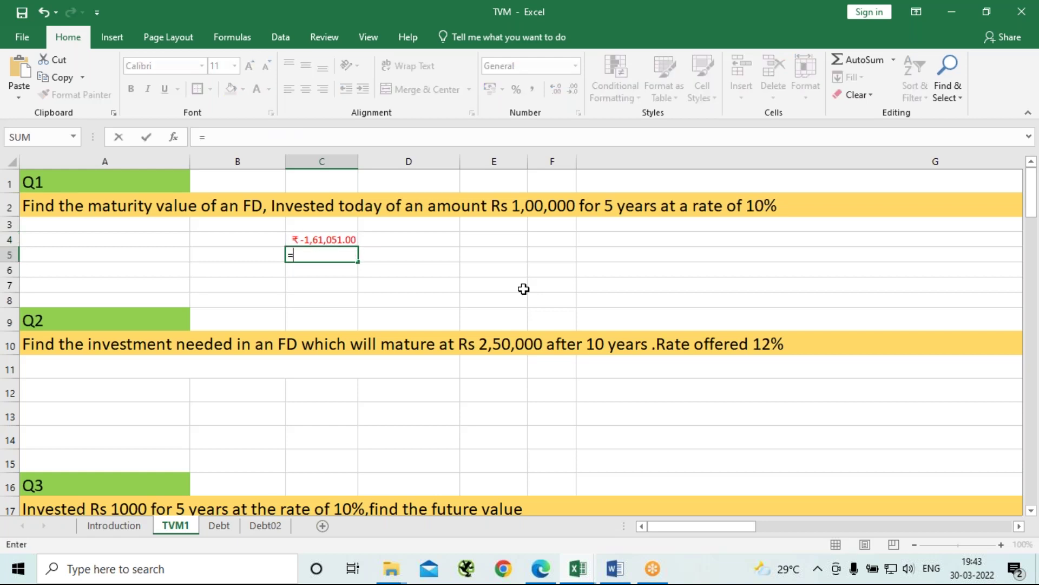
pyautogui.write('fv')
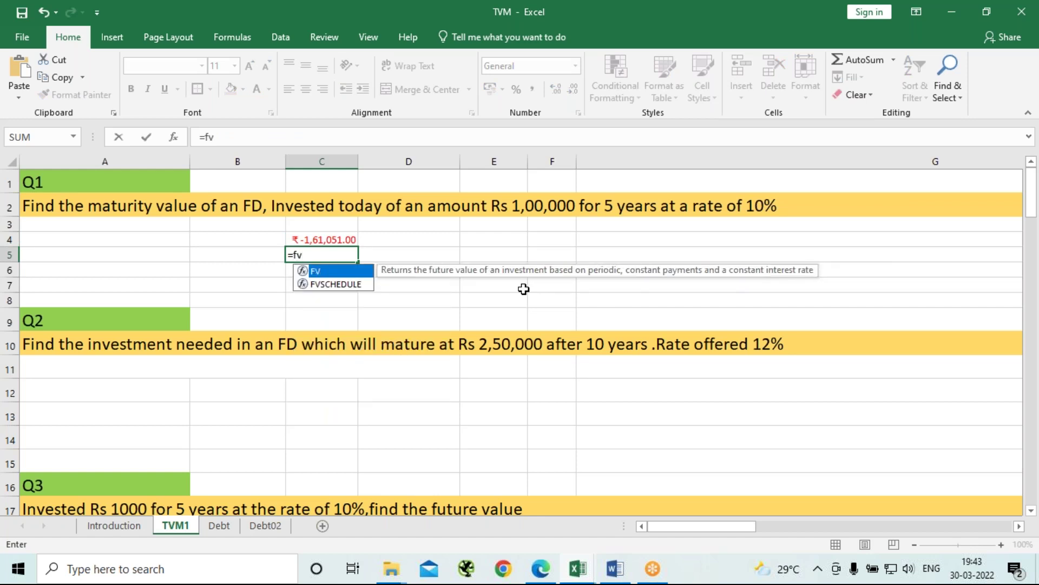
pyautogui.press('Tab')
pyautogui.write('1')
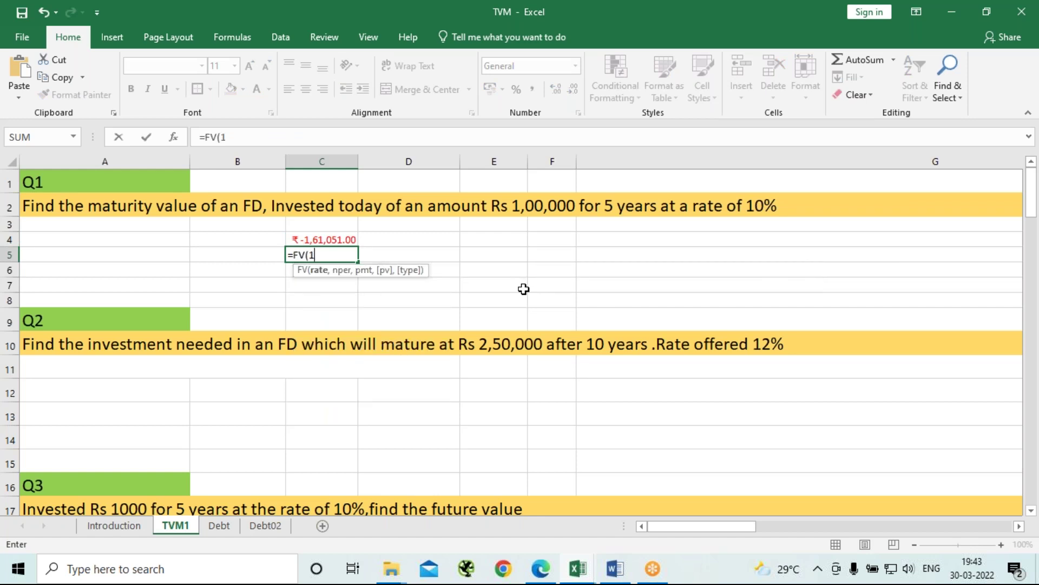
pyautogui.write('0%,')
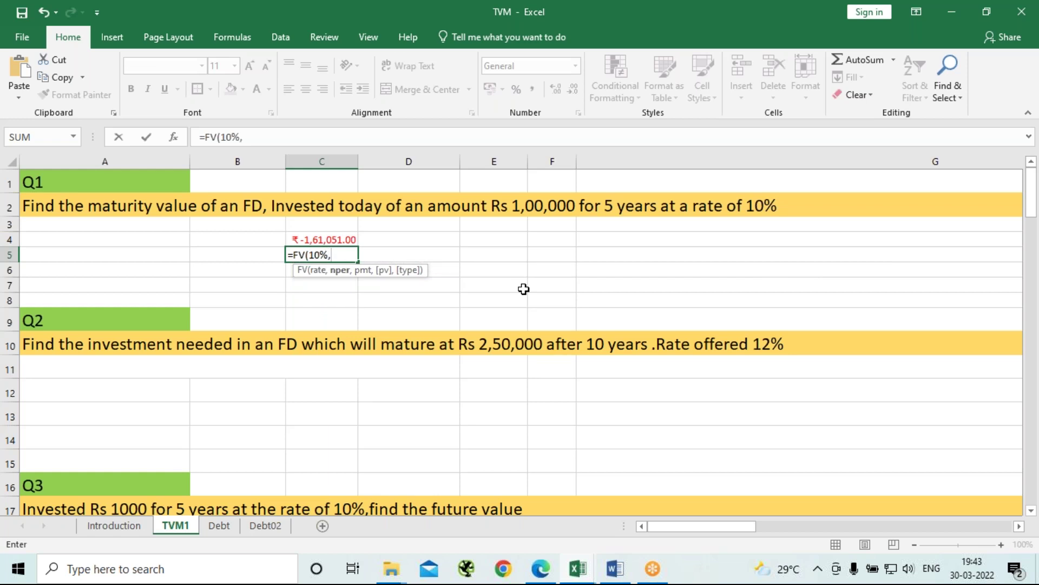
pyautogui.write('5,0')
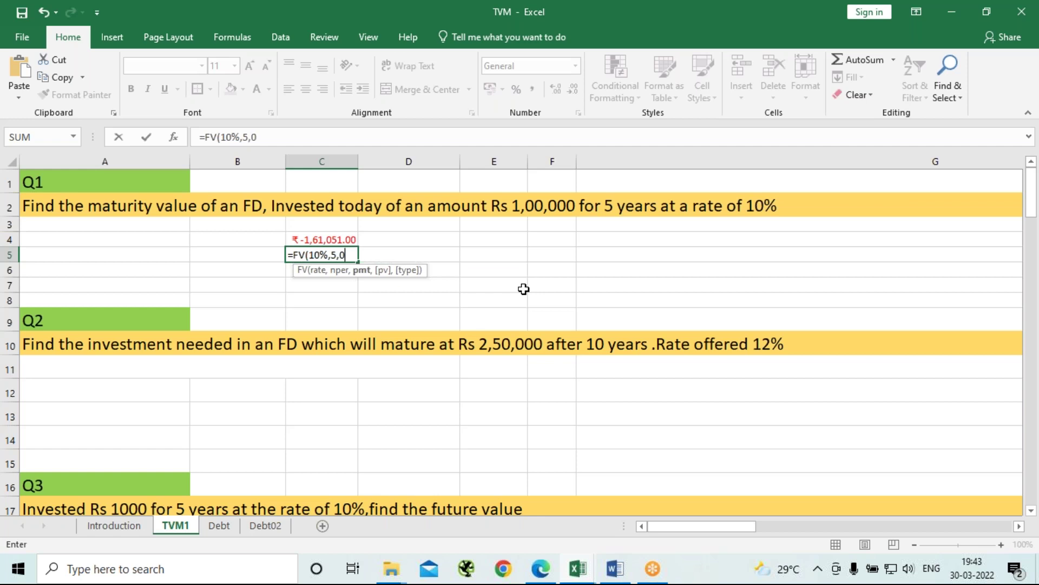
pyautogui.write(',-')
pyautogui.write('10000')
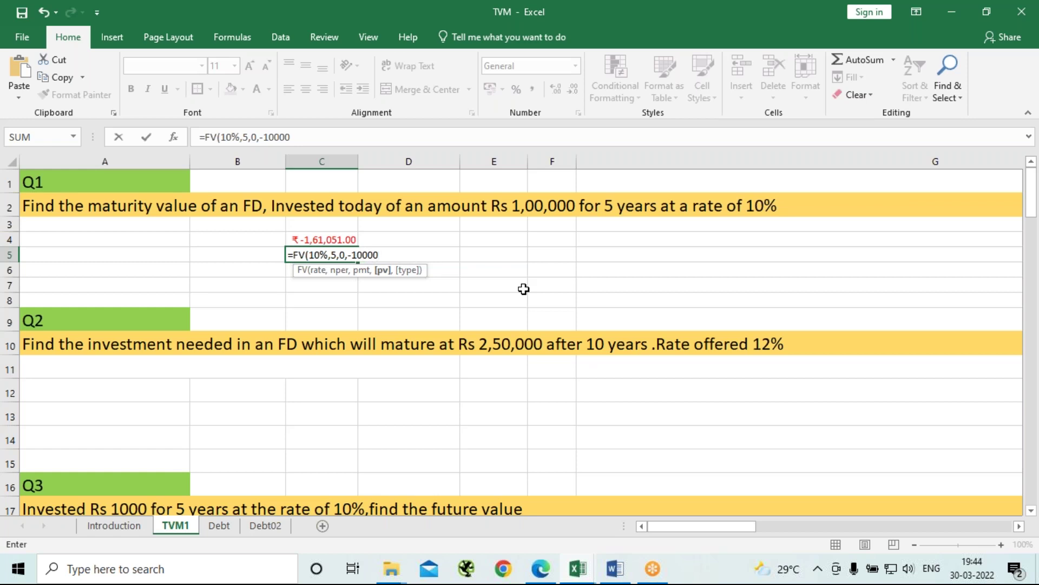
pyautogui.write('0,0')
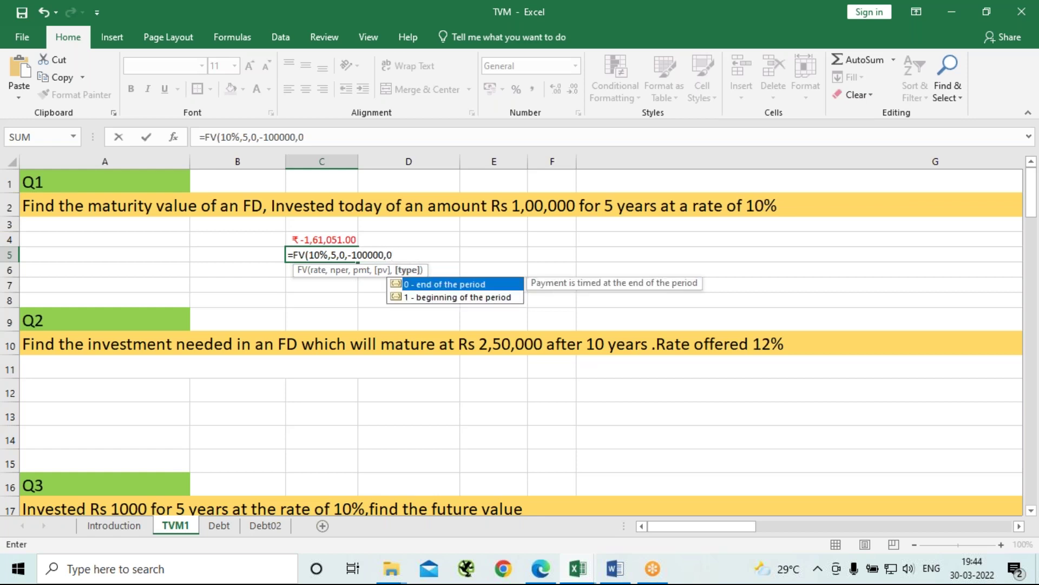
pyautogui.write(')')
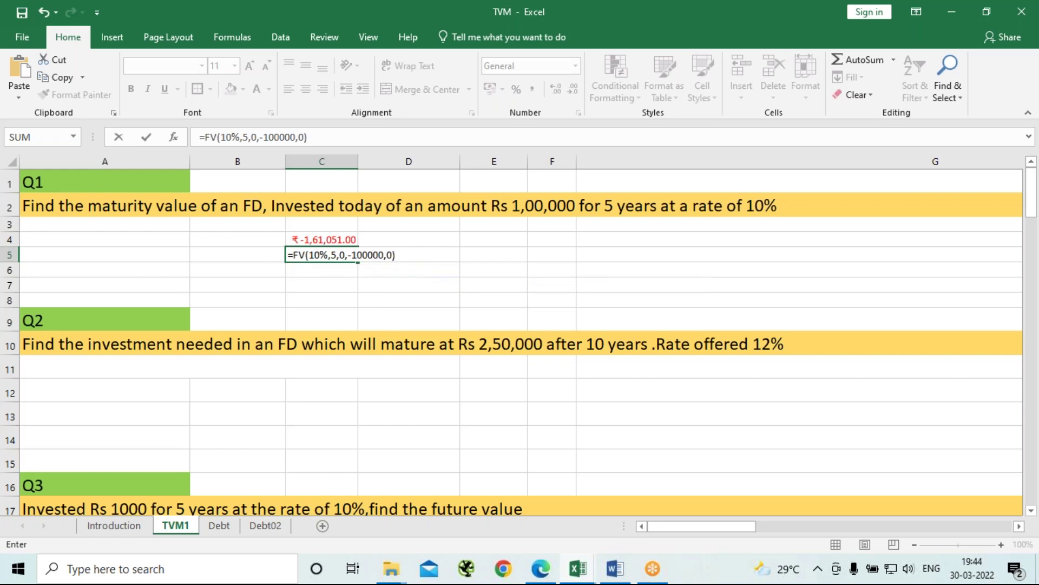
pyautogui.press('Return')
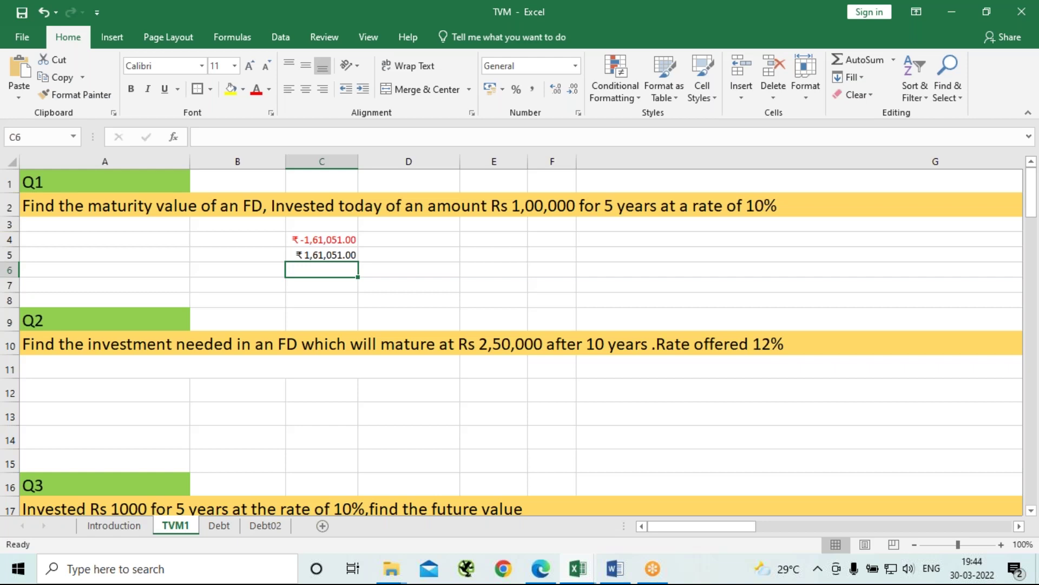
pyautogui.press('Up')
pyautogui.press('Up')
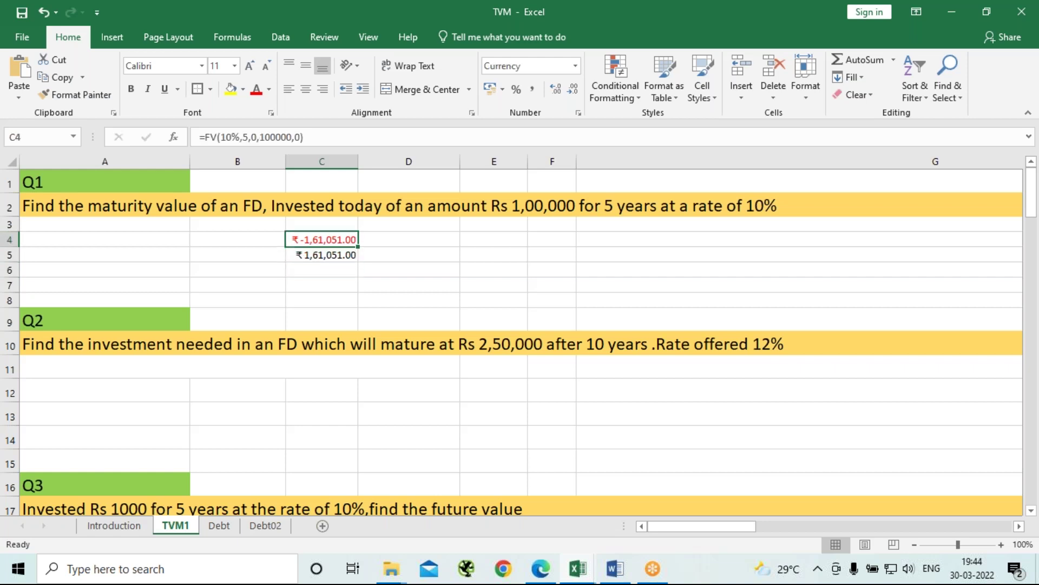
# Clear the negative FV result from C4
pyautogui.press('BackSpace')
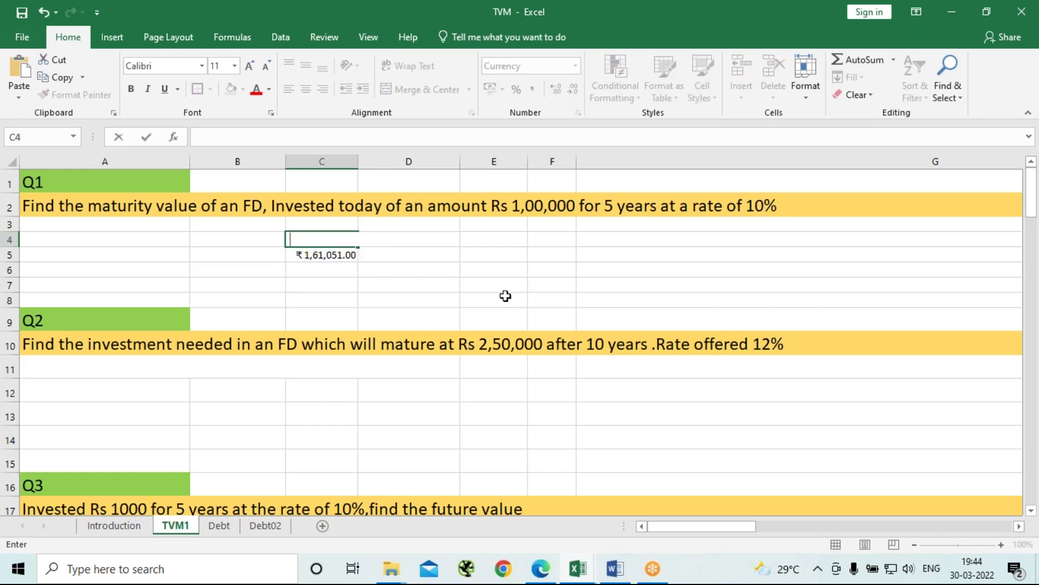
pyautogui.click(326, 396)
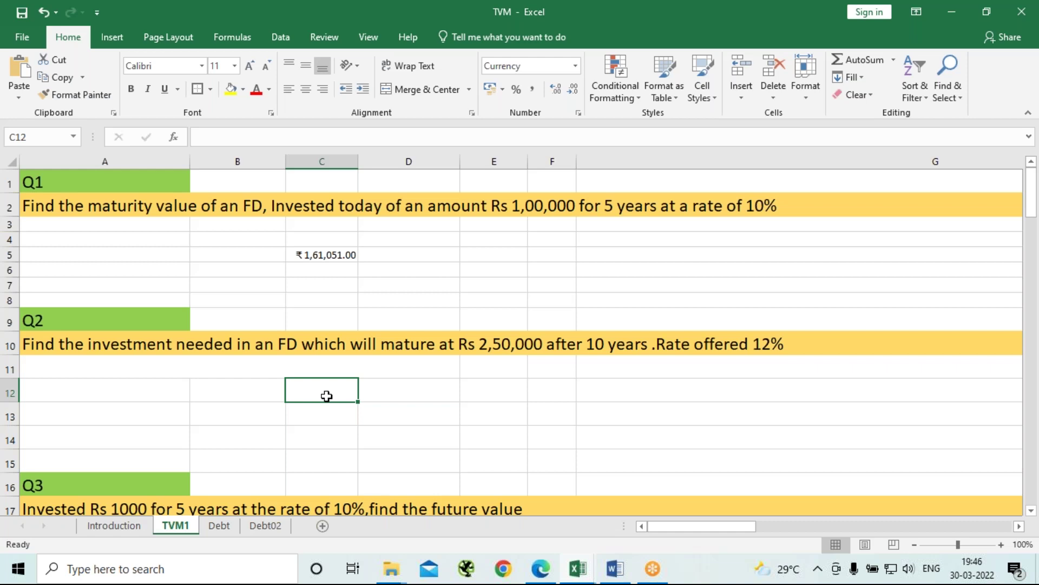
# Enter =PV(12%,10,0,250000,0) in C12 to get the Q2 investment of ₹-80,493.31
pyautogui.write('=pv')
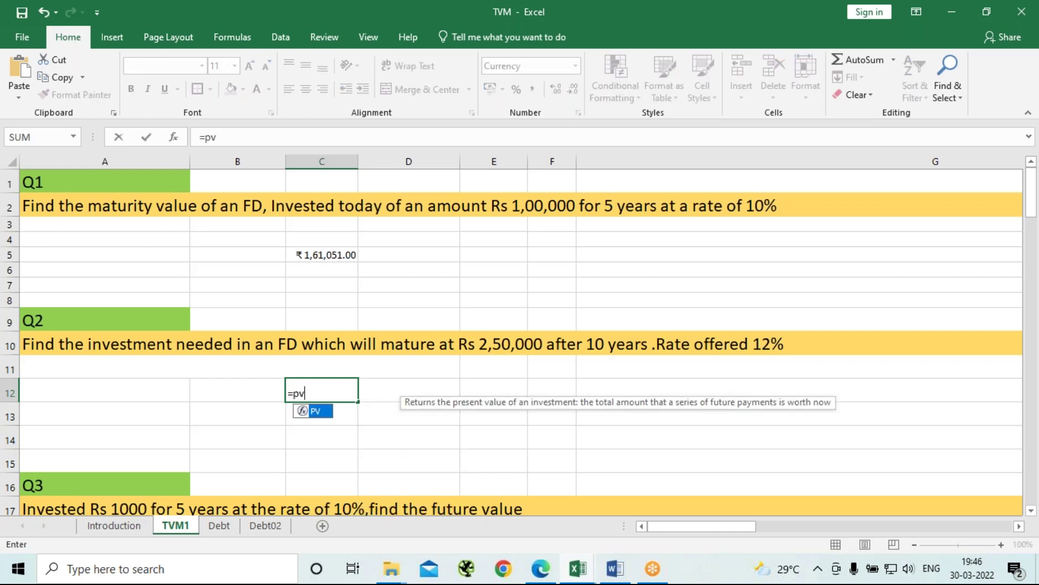
pyautogui.press('Tab')
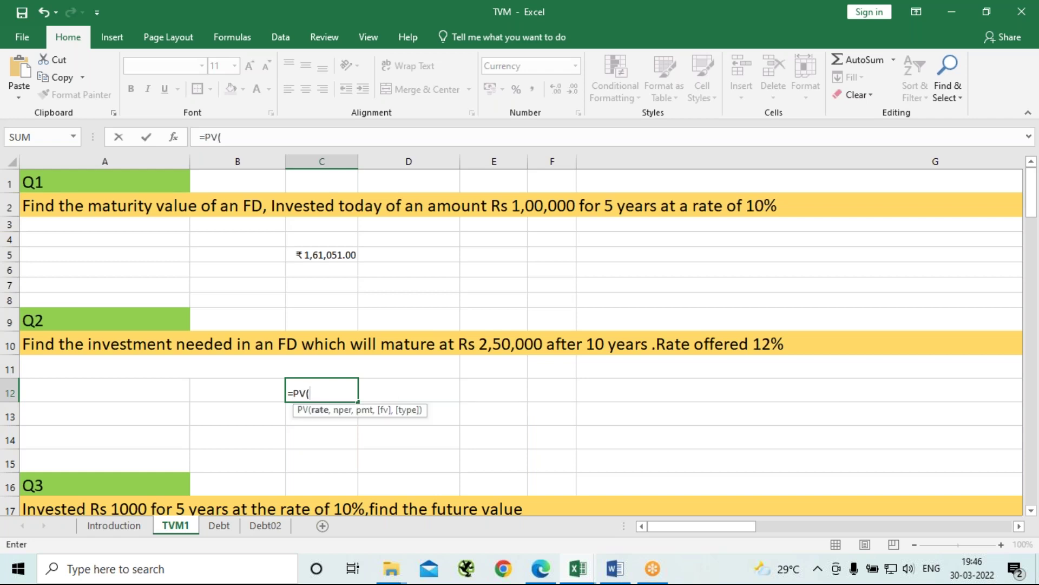
pyautogui.write('12%,')
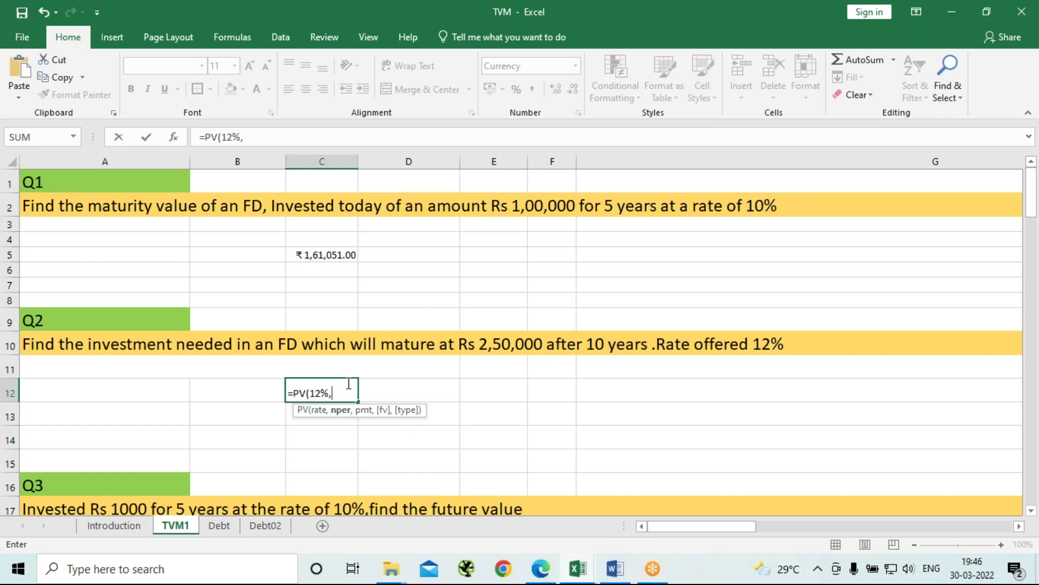
pyautogui.write('10,0,')
pyautogui.write('2500')
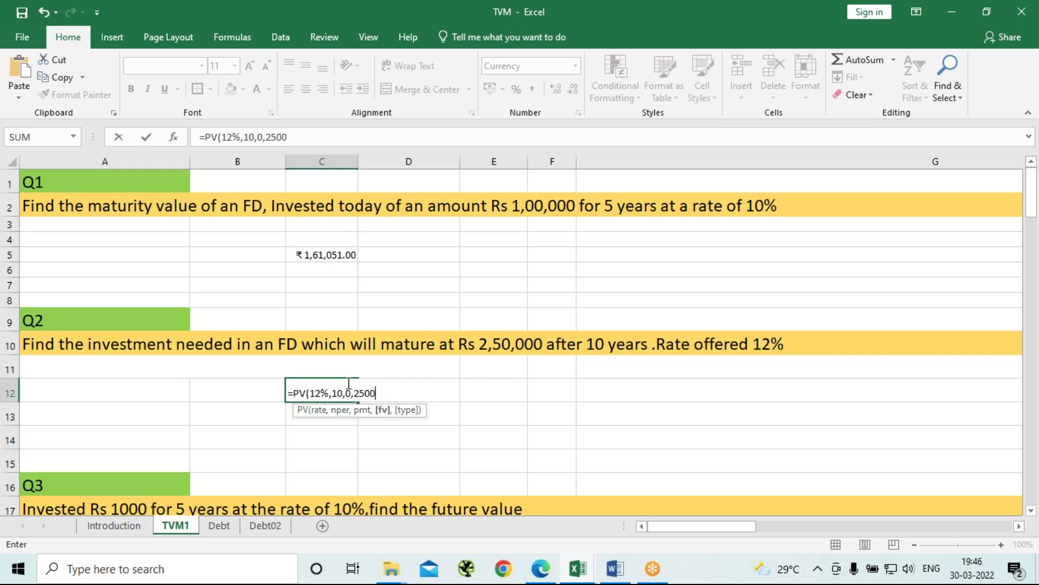
pyautogui.write('00,')
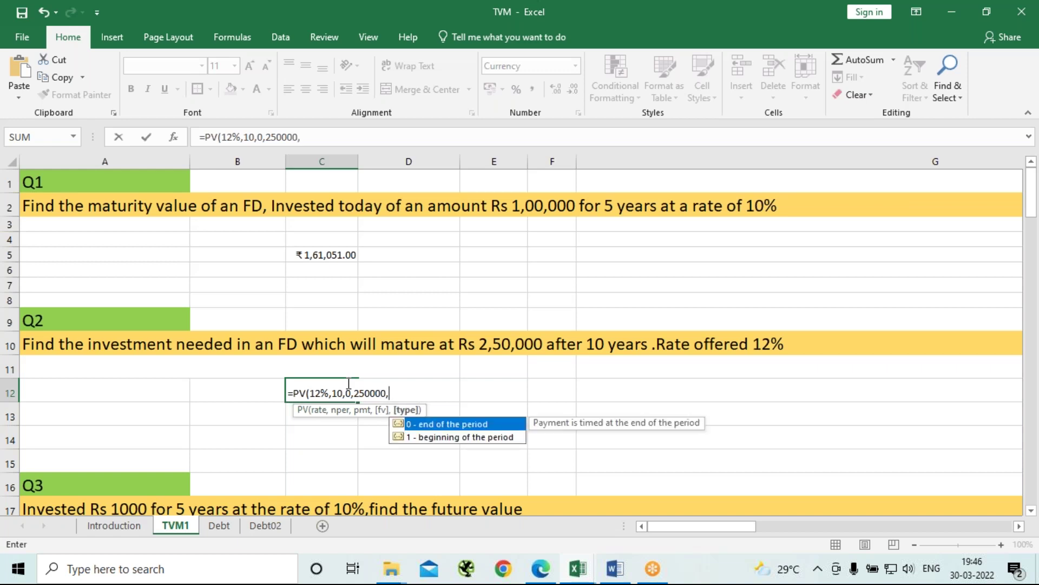
pyautogui.write('0)')
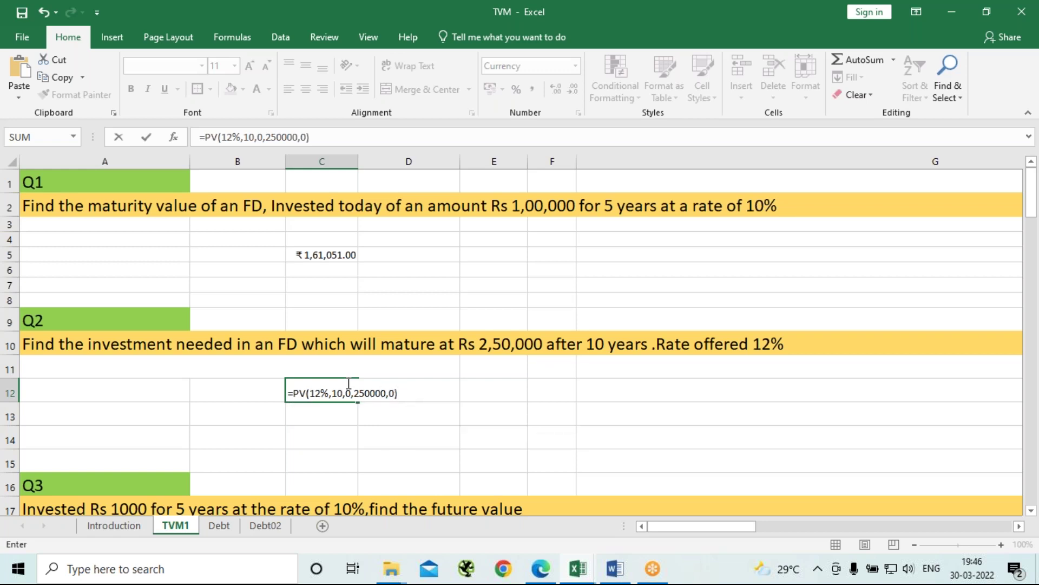
pyautogui.press('Return')
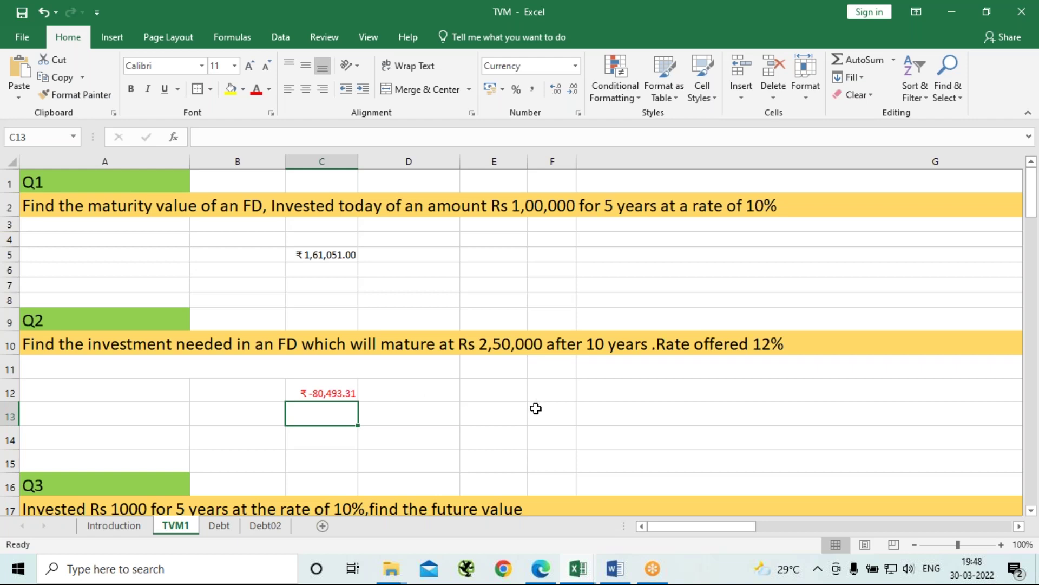
# Enter =FV(10%,5,0,-1000,0) in B19 for the Q3 future value of ₹1,610.51
pyautogui.scroll(-4, 536, 409)
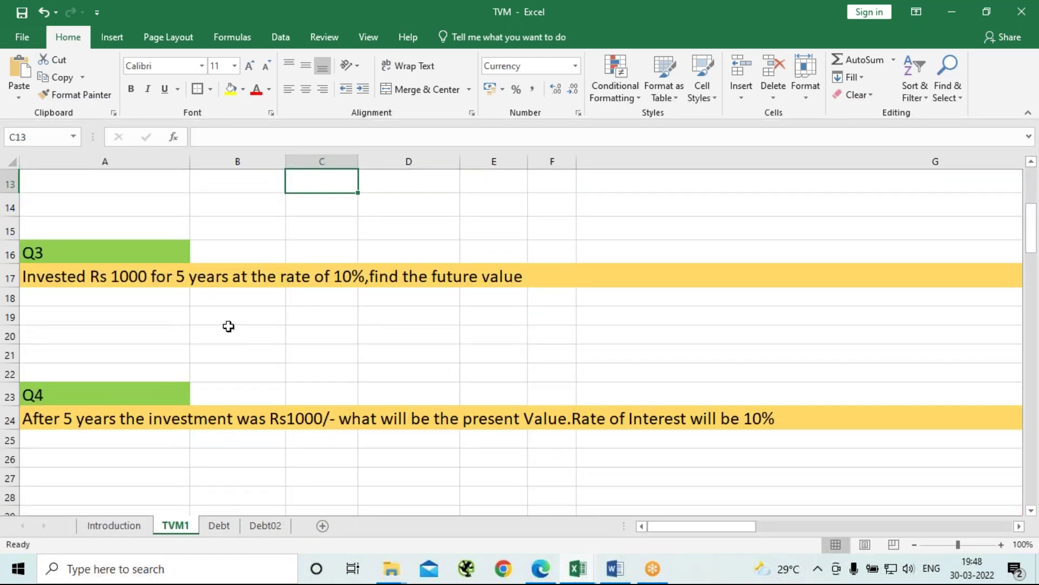
pyautogui.click(238, 317)
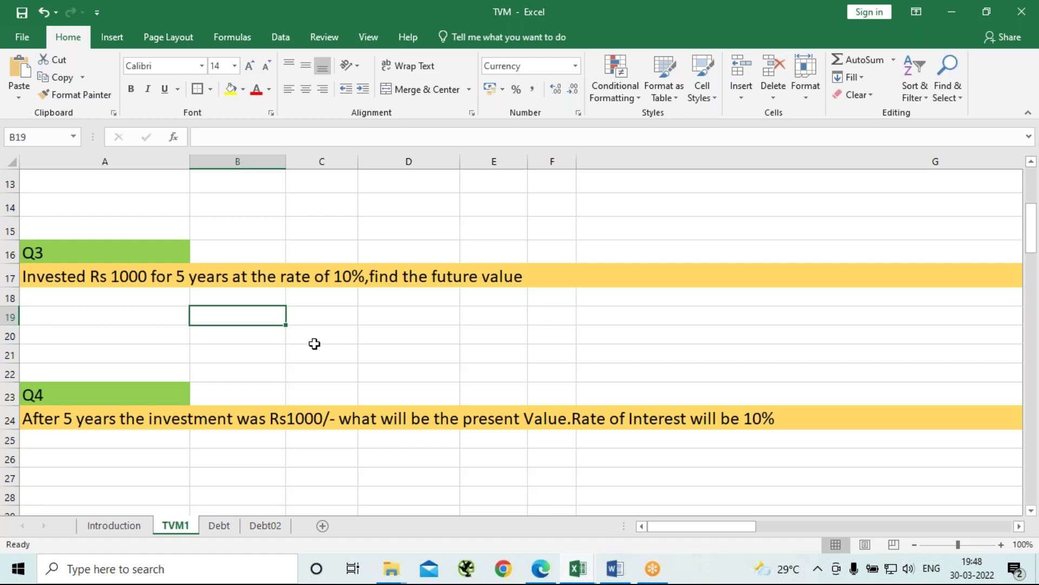
pyautogui.write('=fv')
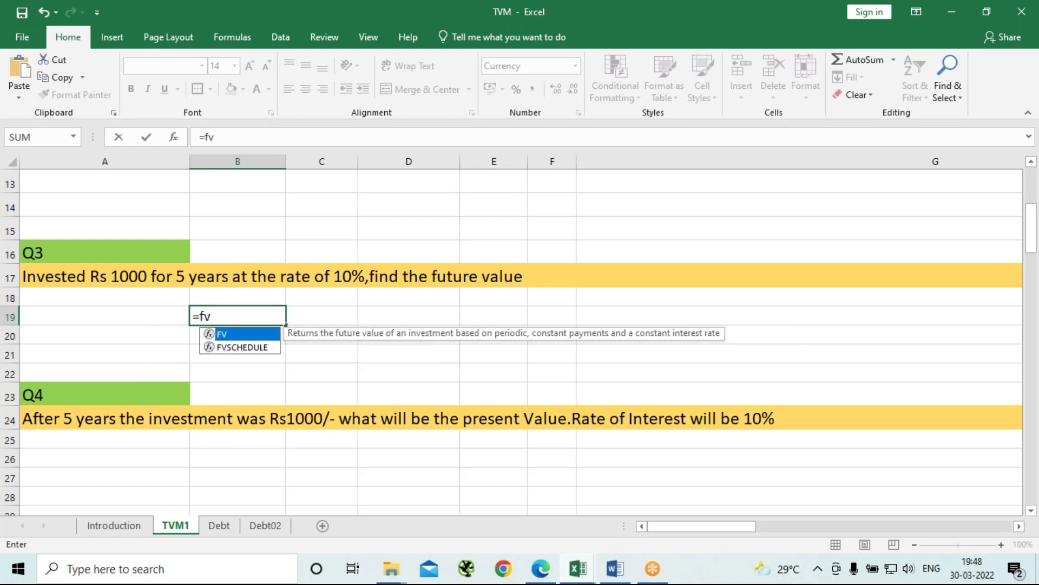
pyautogui.press('Tab')
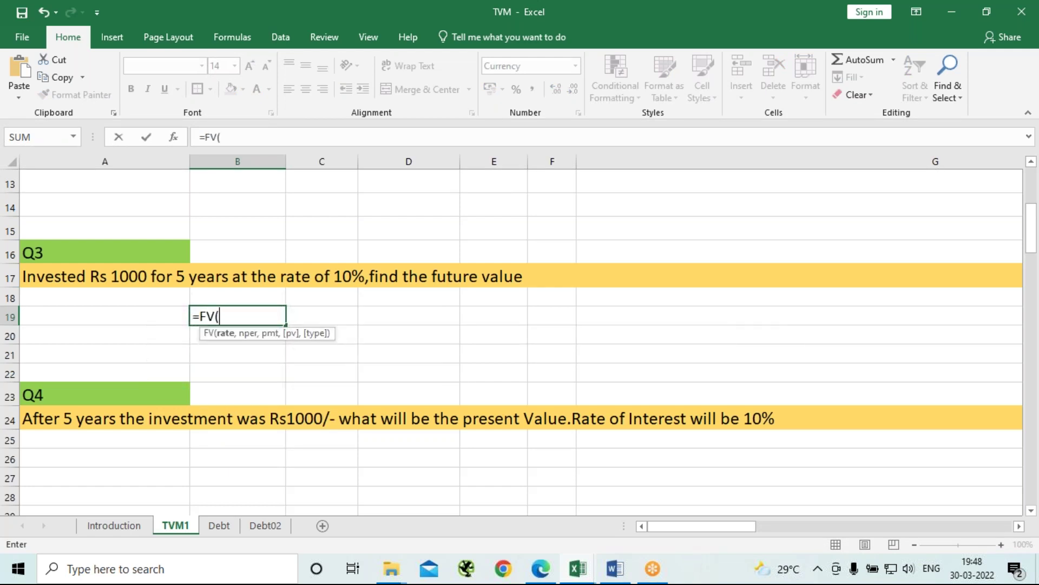
pyautogui.write('10%,')
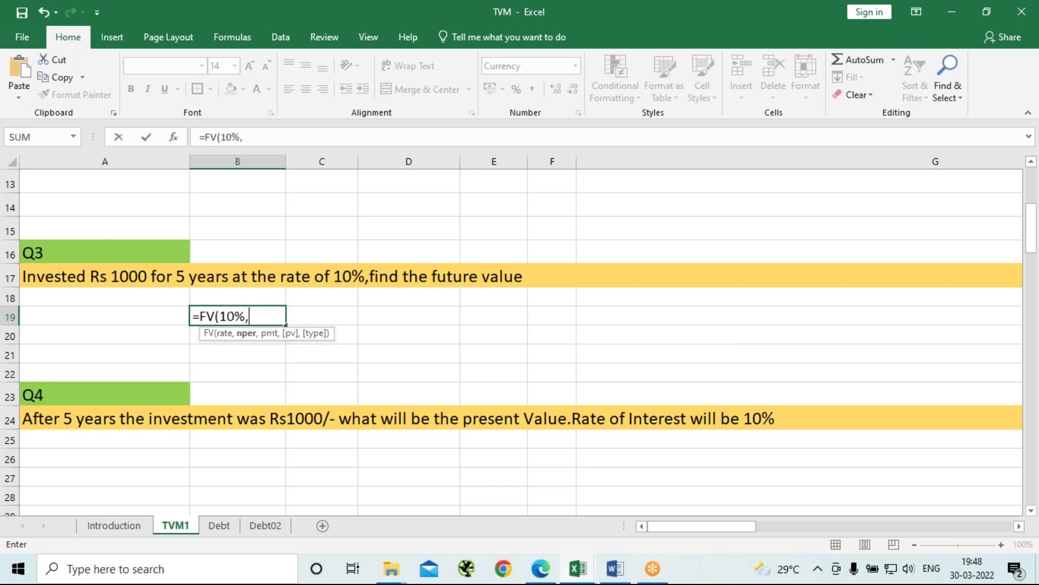
pyautogui.write('5,0,')
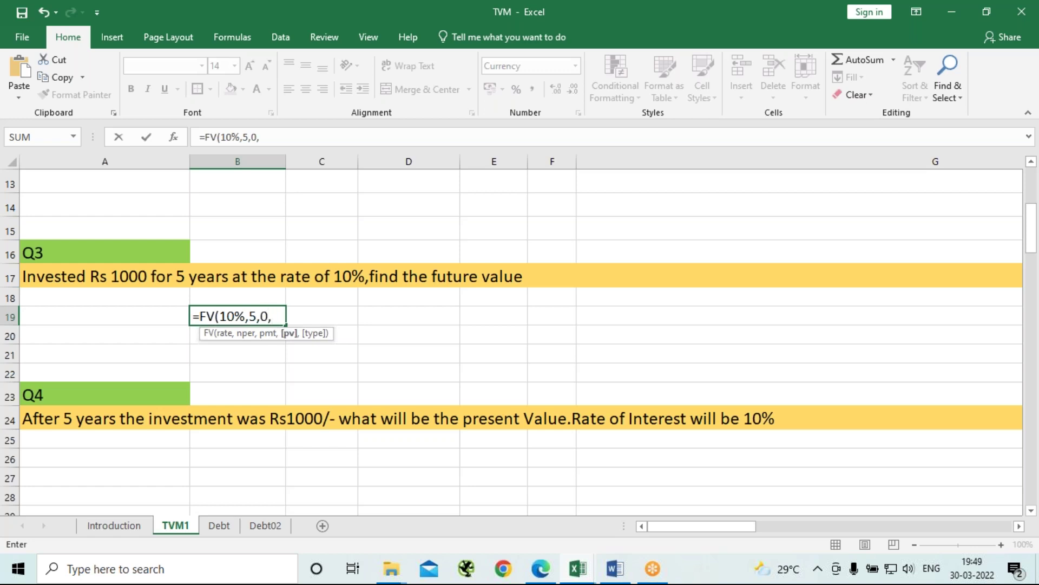
pyautogui.write('-1000,')
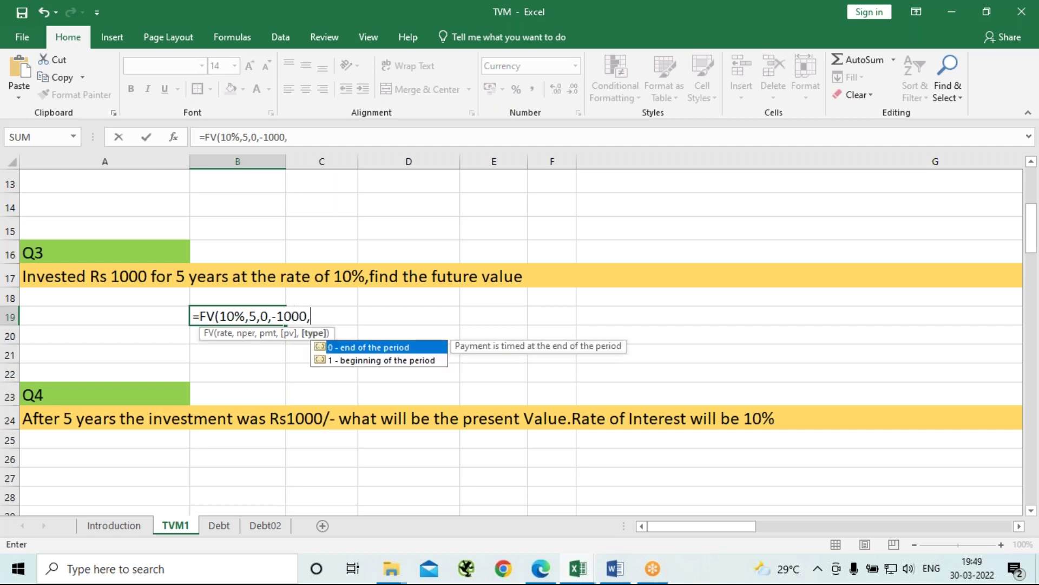
pyautogui.write('0)')
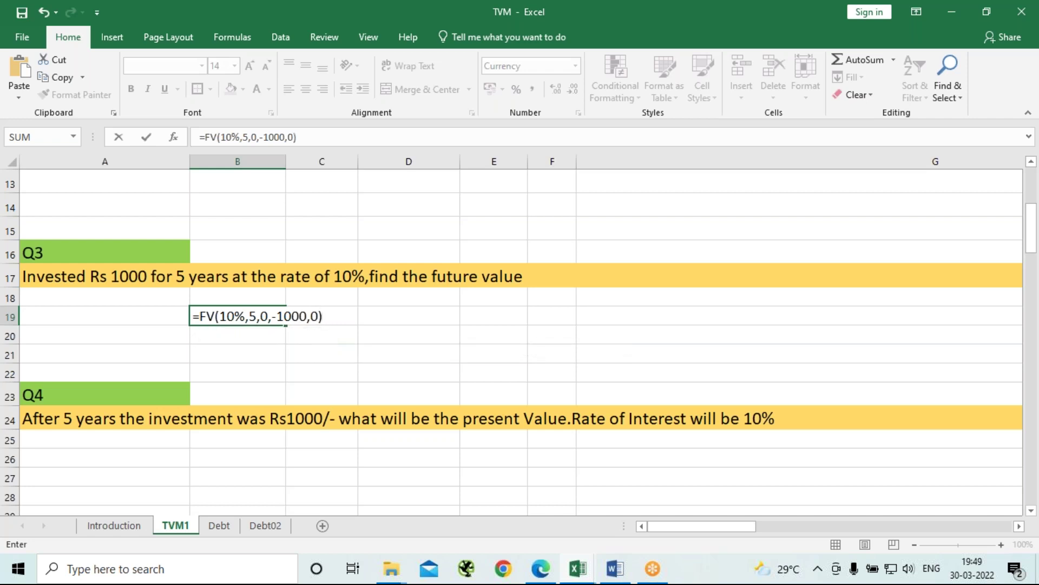
pyautogui.press('Return')
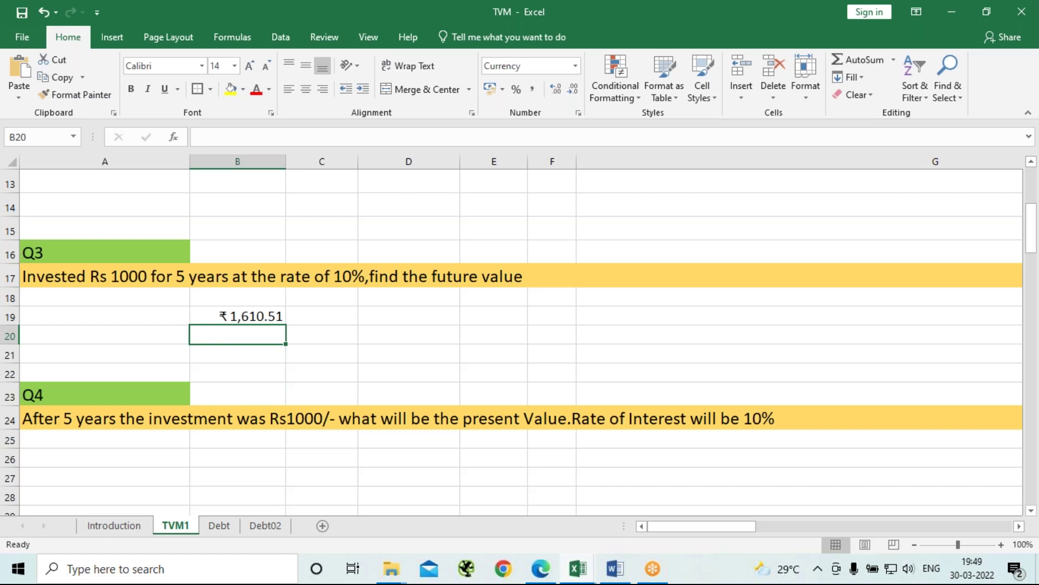
# Delete the old Q5 values in D33:D36 and select D32 for the annual answer
pyautogui.scroll(-3, 364, 344)
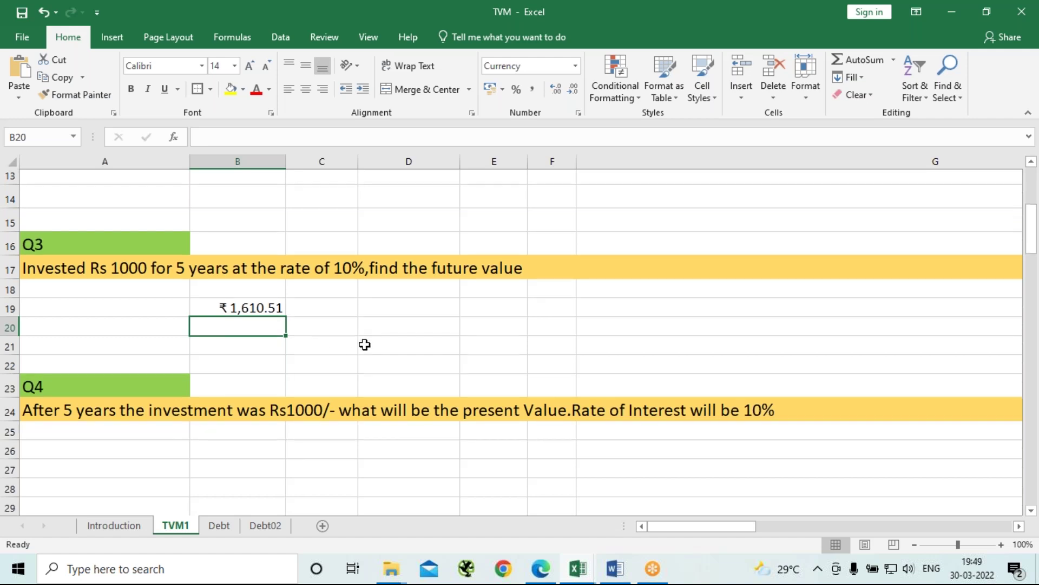
pyautogui.scroll(-1, 366, 345)
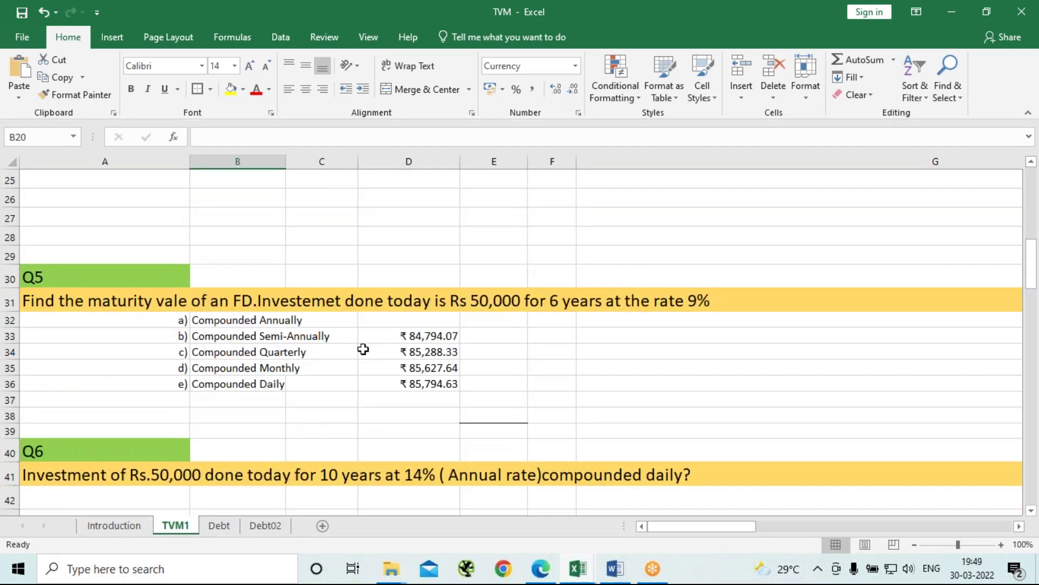
pyautogui.moveTo(422, 334); pyautogui.dragTo(424, 378)
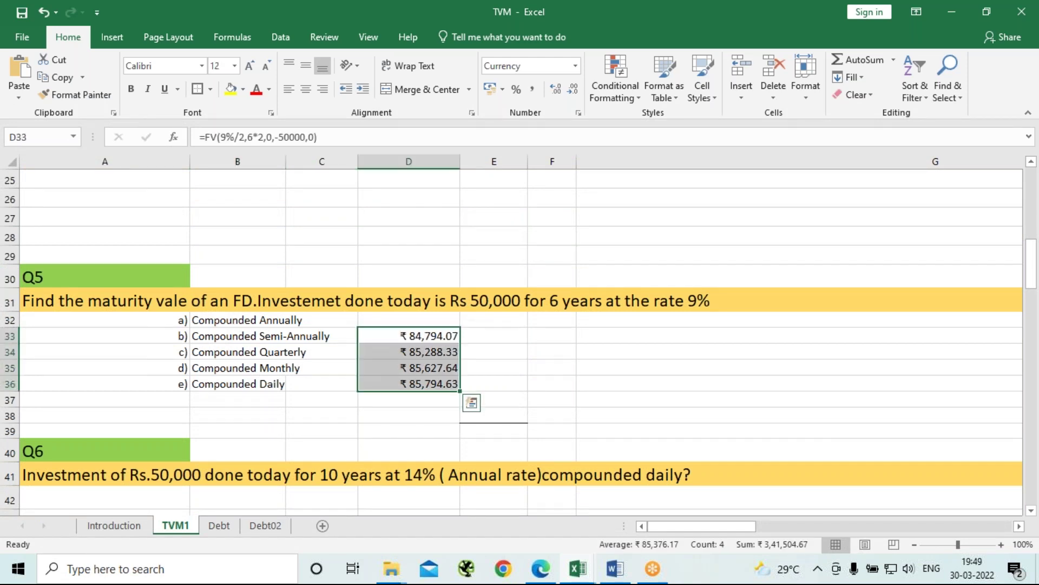
pyautogui.press('Delete')
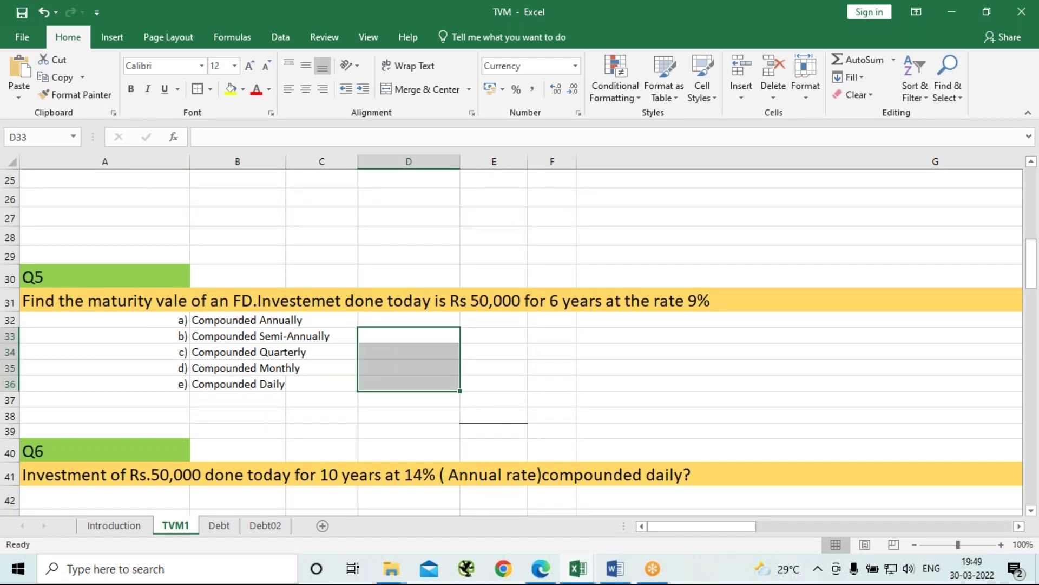
pyautogui.click(408, 320)
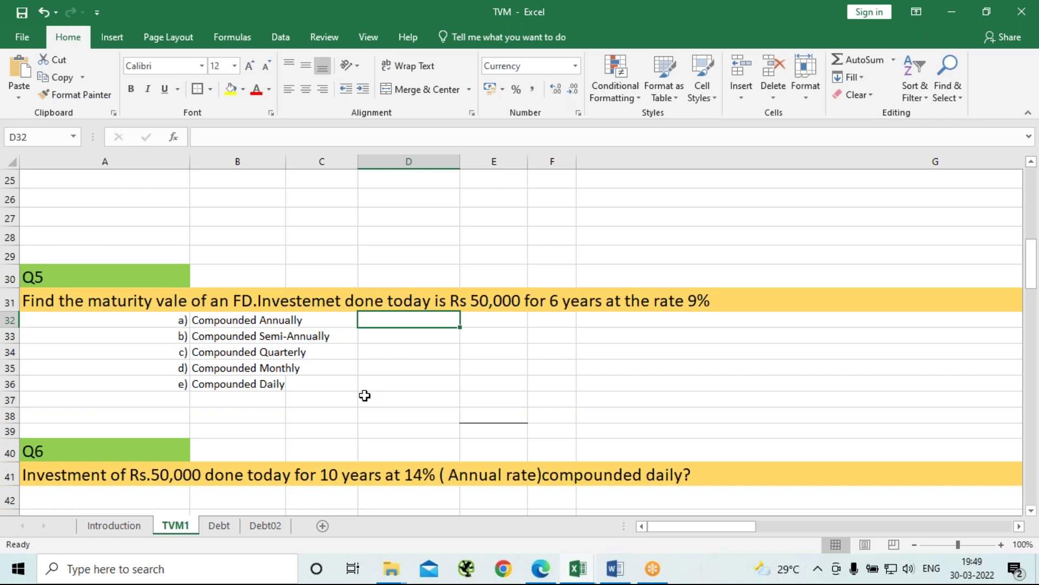
# Enter =FV(9%,6,0,-50000,0) in D32 for the annual maturity value ₹83,855.01
pyautogui.write('=')
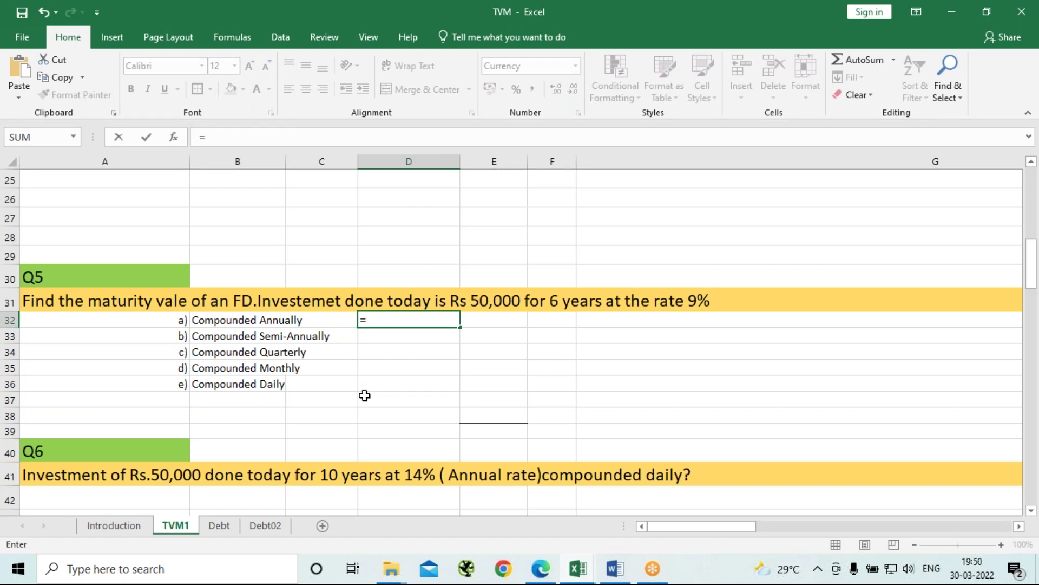
pyautogui.write('fv')
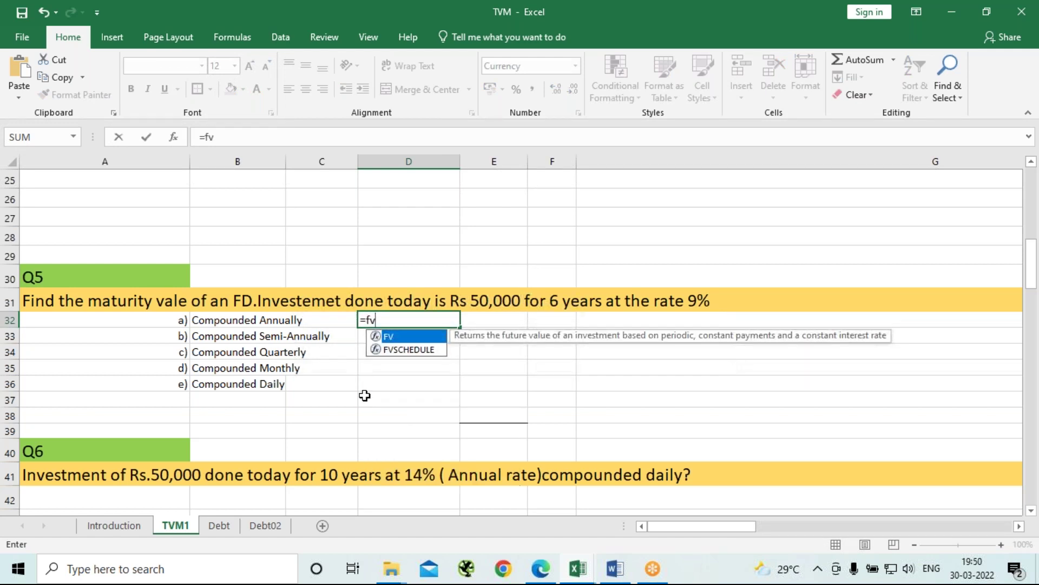
pyautogui.press('Tab')
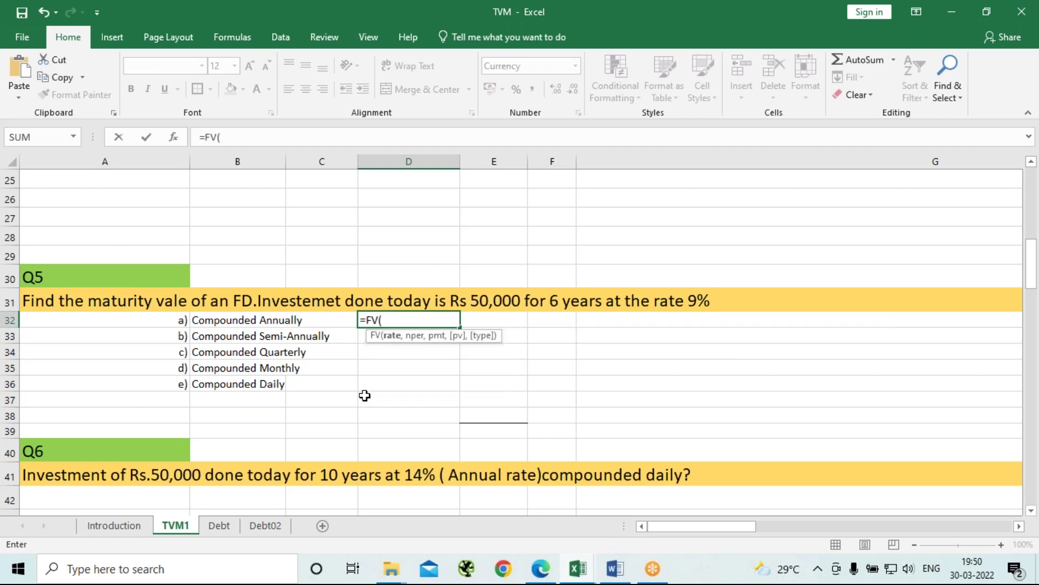
pyautogui.write('9%,')
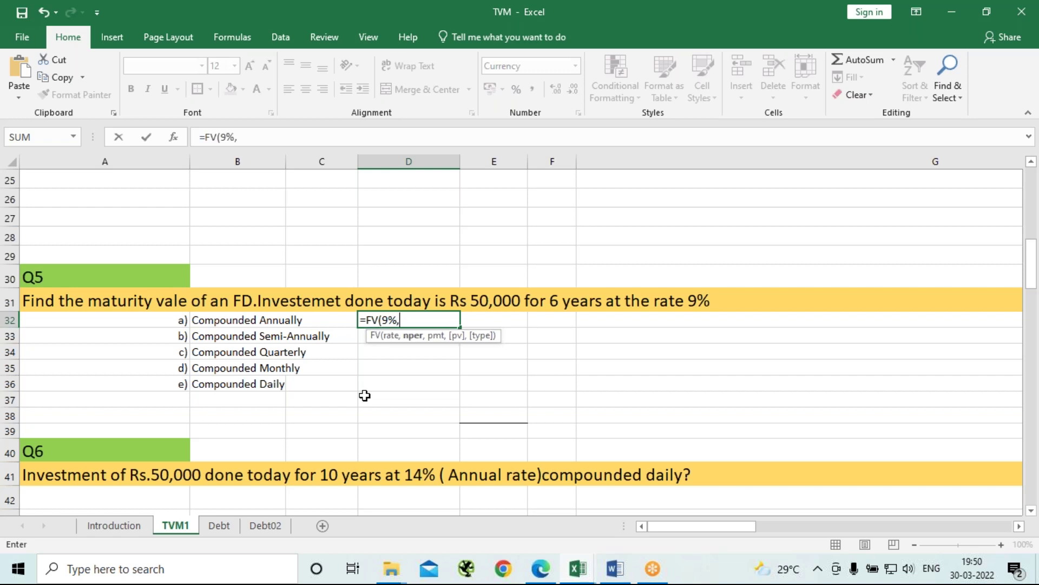
pyautogui.write('6,')
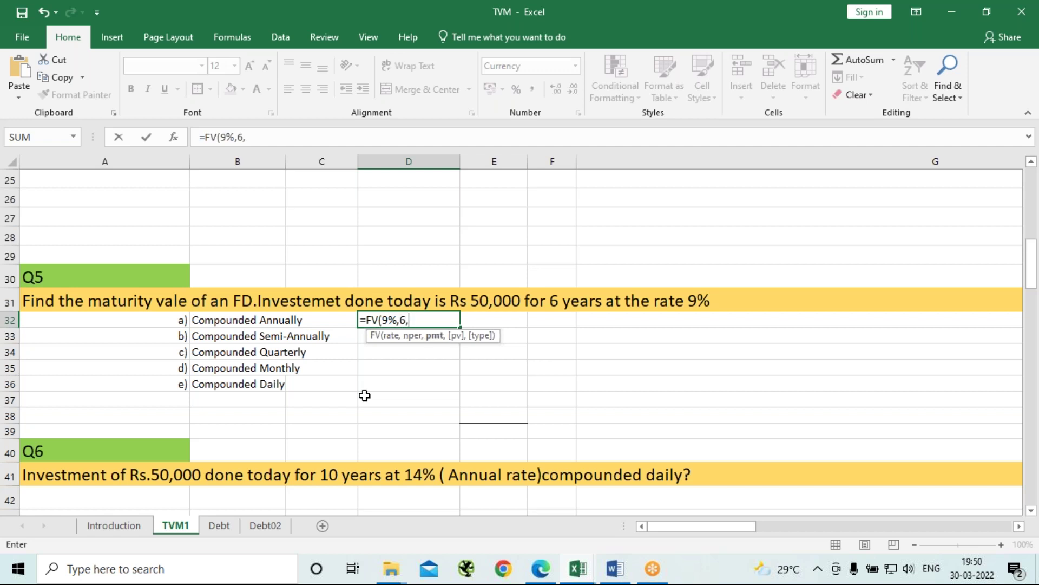
pyautogui.write('0,-50000')
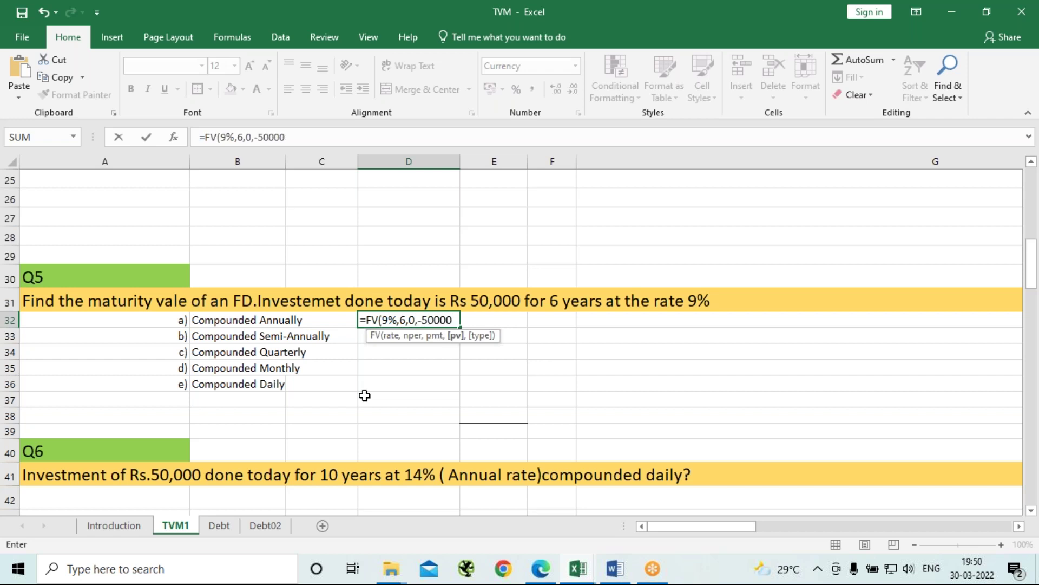
pyautogui.write(',0)')
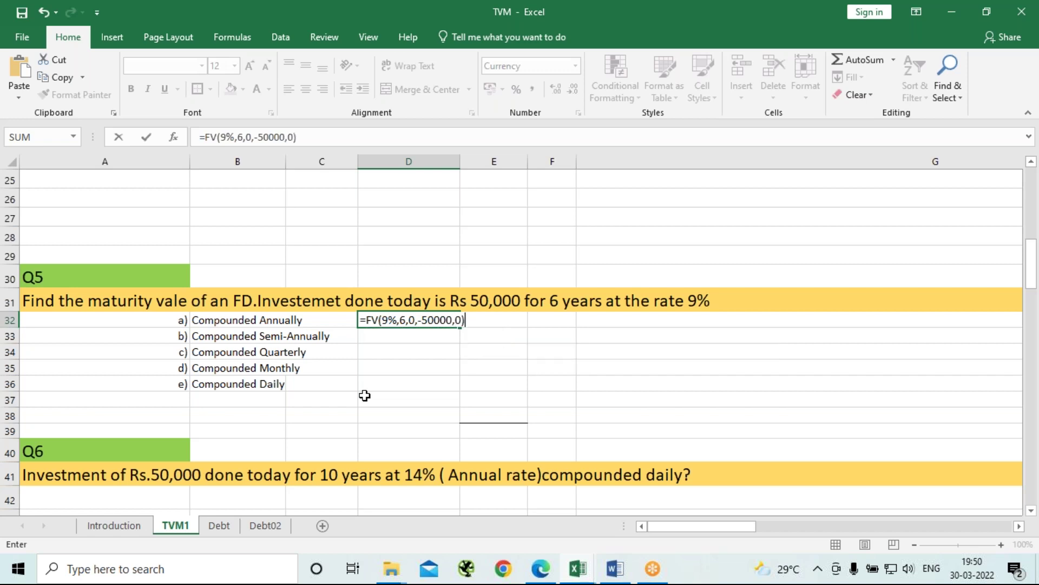
pyautogui.press('Return')
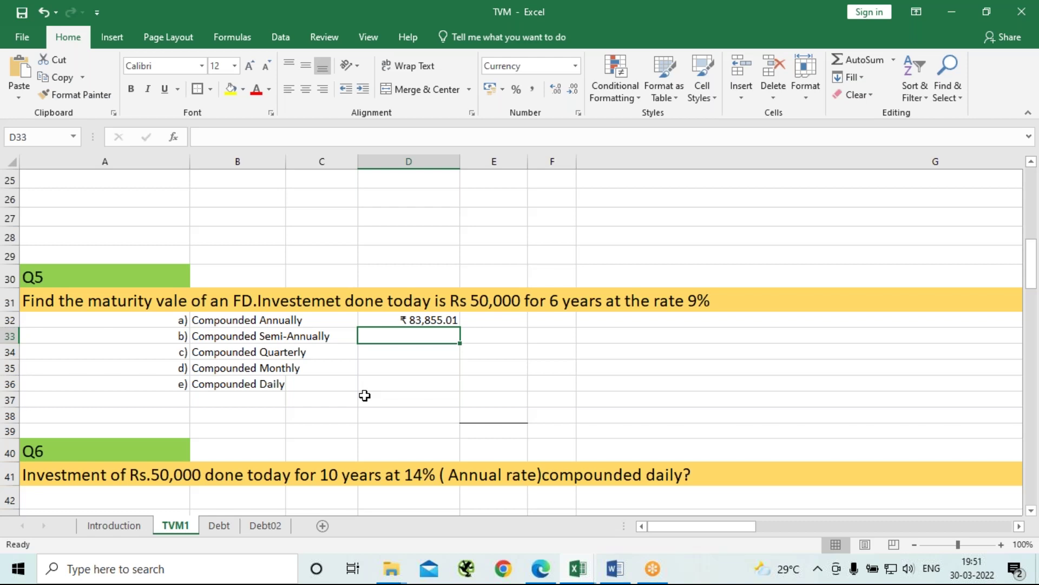
# Enter =FV(9%/2,6*2,0,-50000,0) in D33 for the semi-annual value ₹84,794.07
pyautogui.write('=')
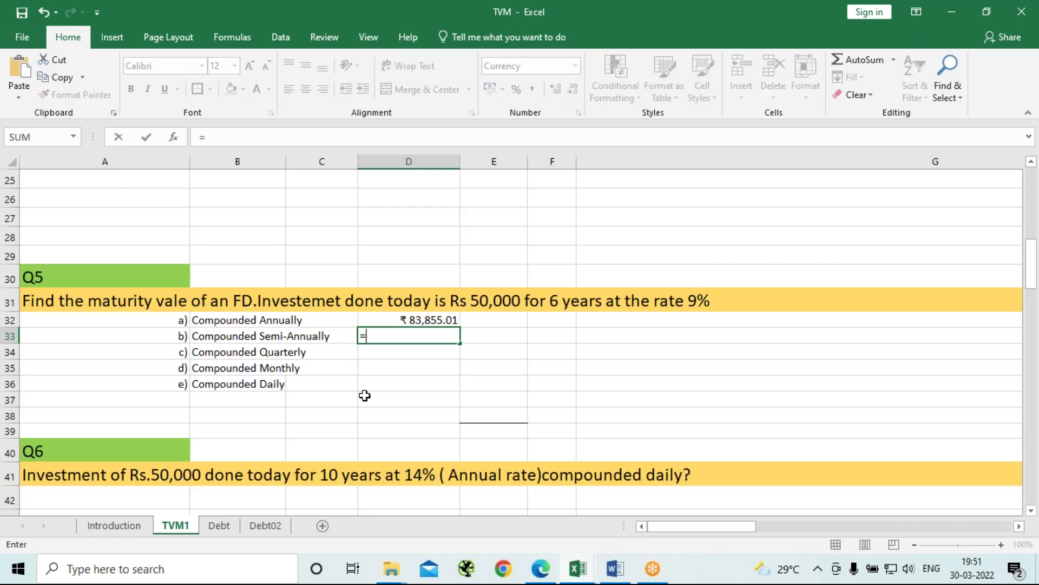
pyautogui.write('fv')
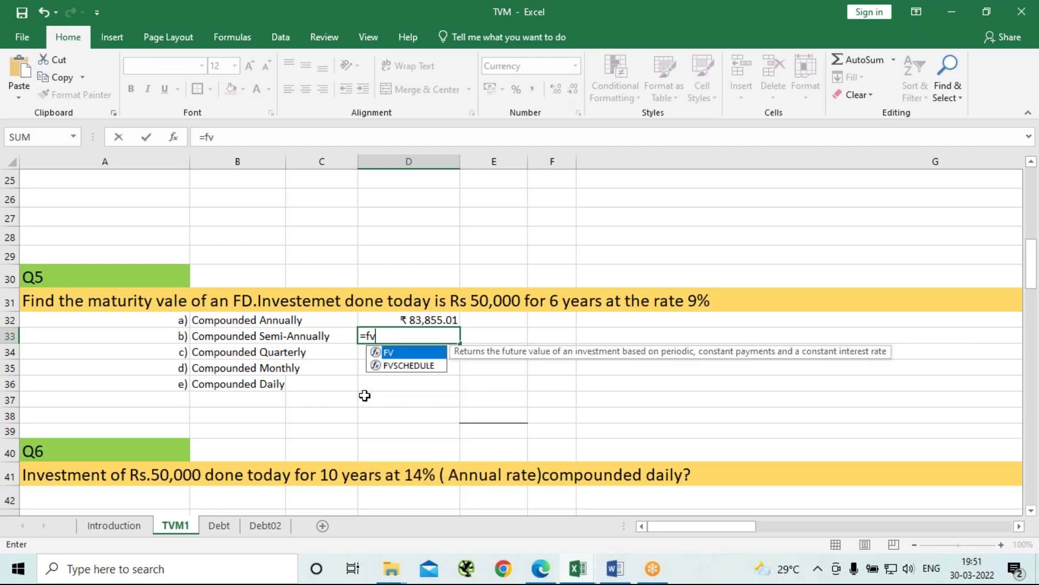
pyautogui.press('Tab')
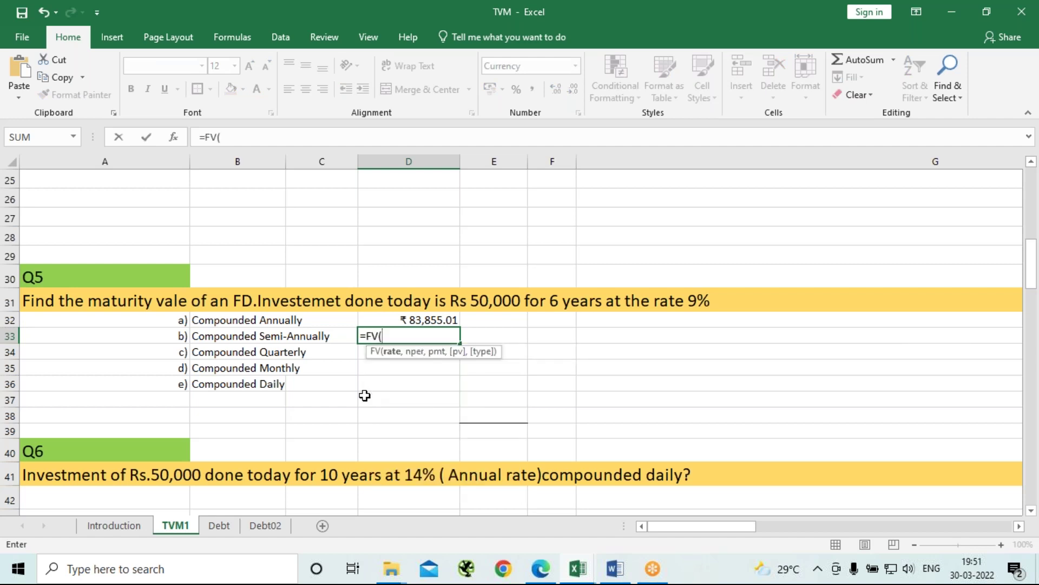
pyautogui.write('9%')
pyautogui.write('/2,')
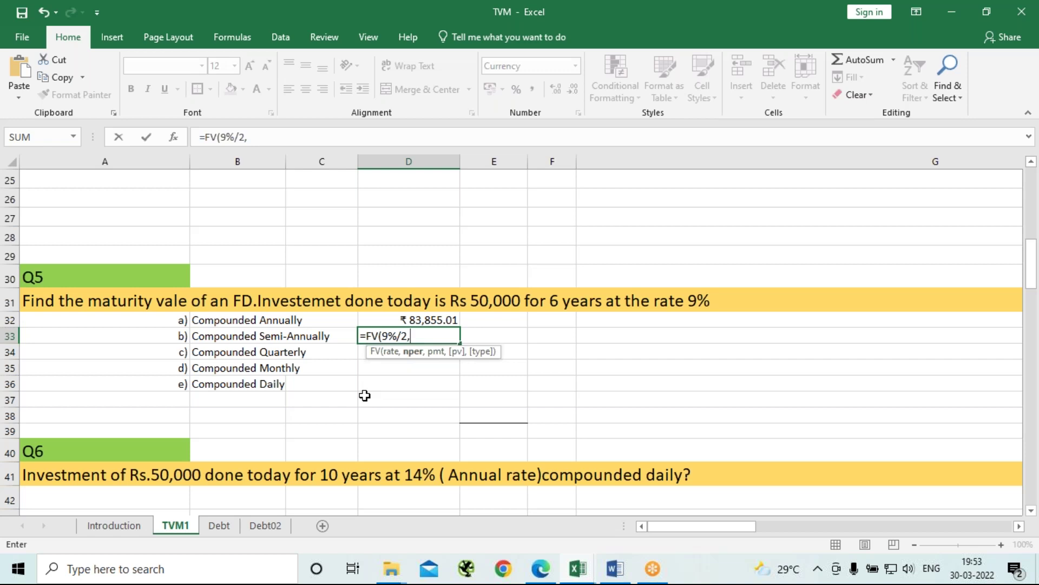
pyautogui.write('6')
pyautogui.write('*2')
pyautogui.write(',0')
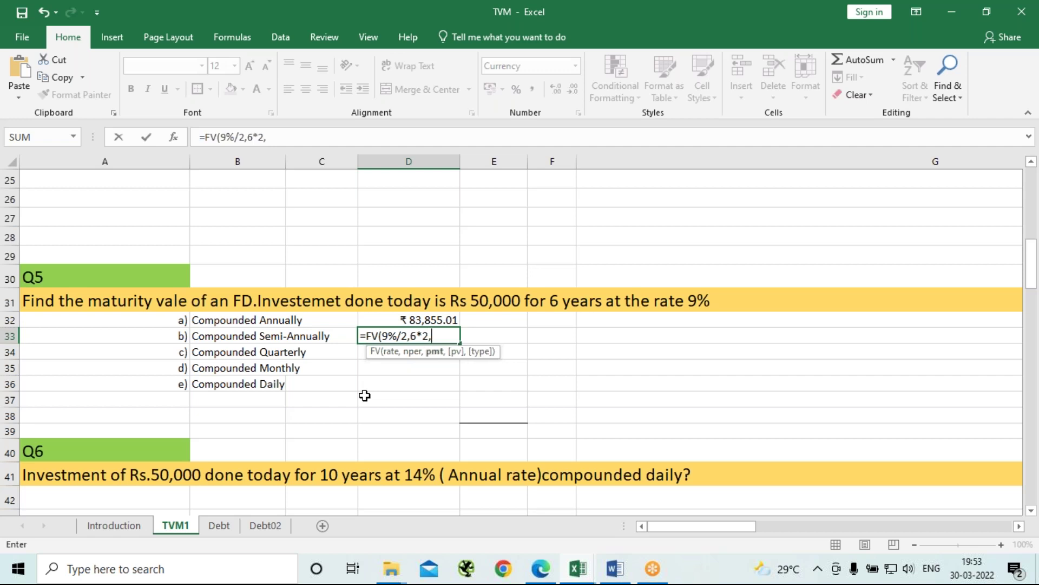
pyautogui.write(',-50000')
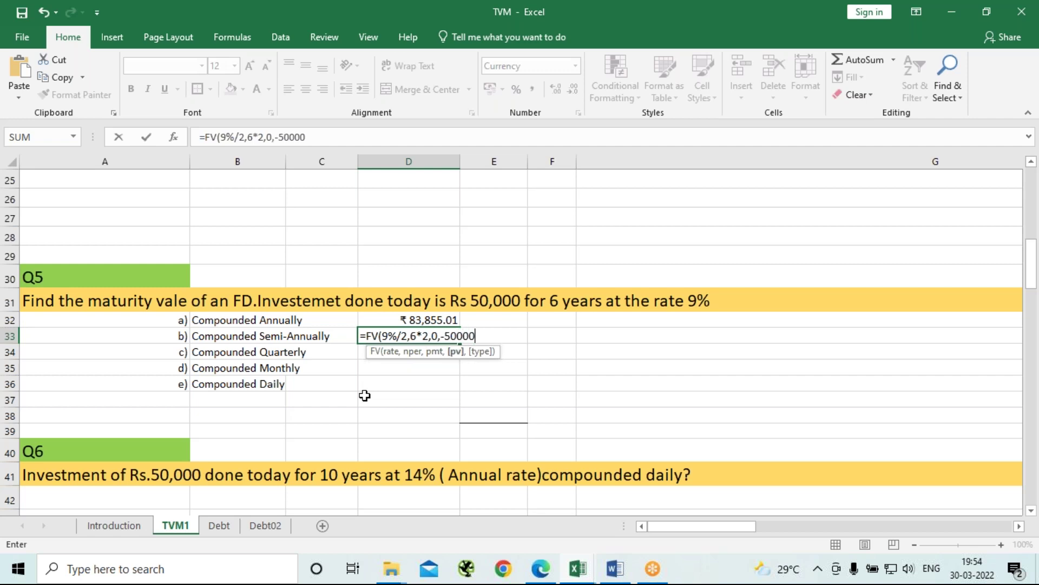
pyautogui.write(',0')
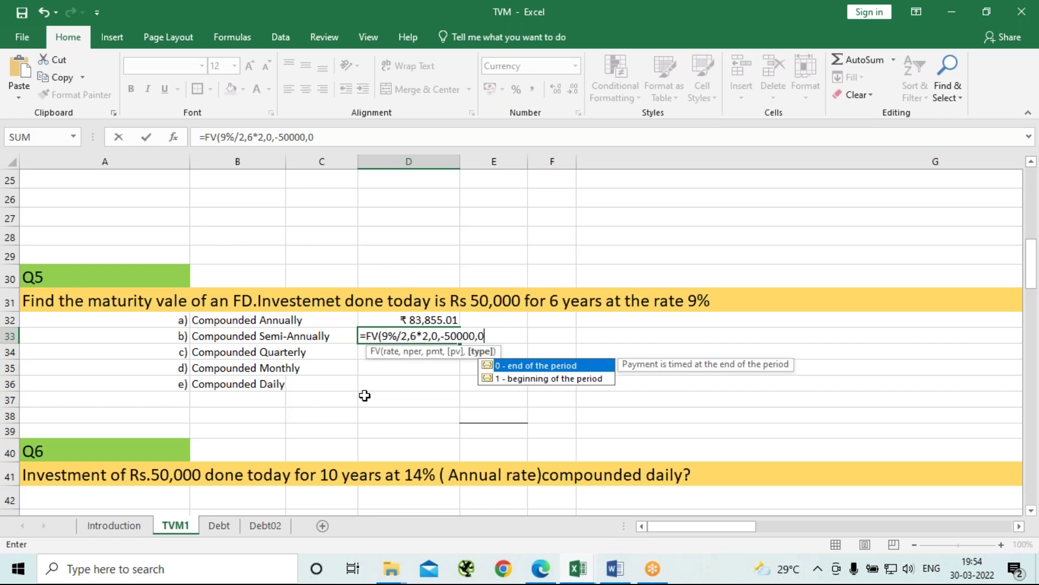
pyautogui.write(')')
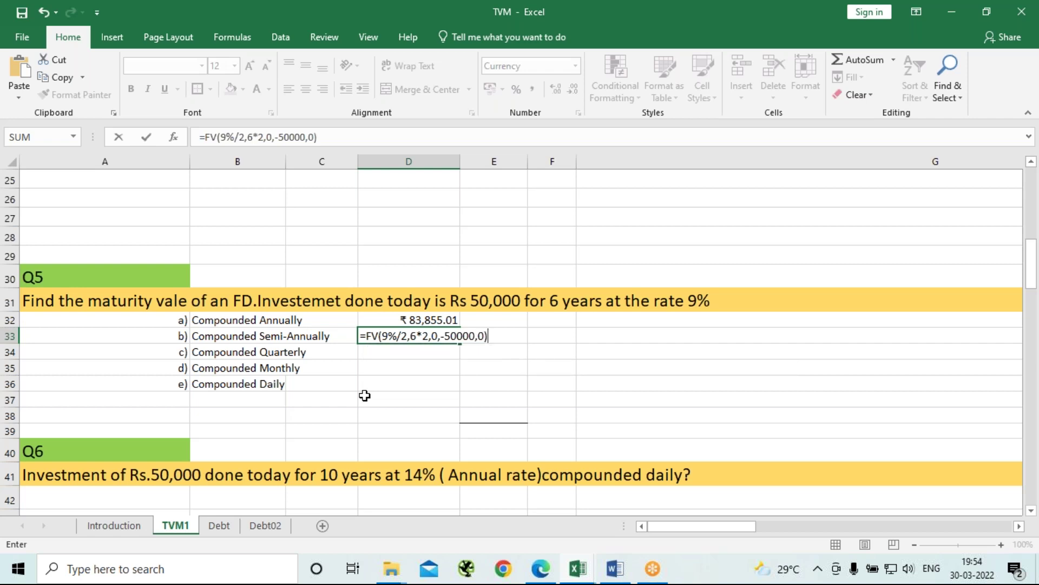
pyautogui.press('Return')
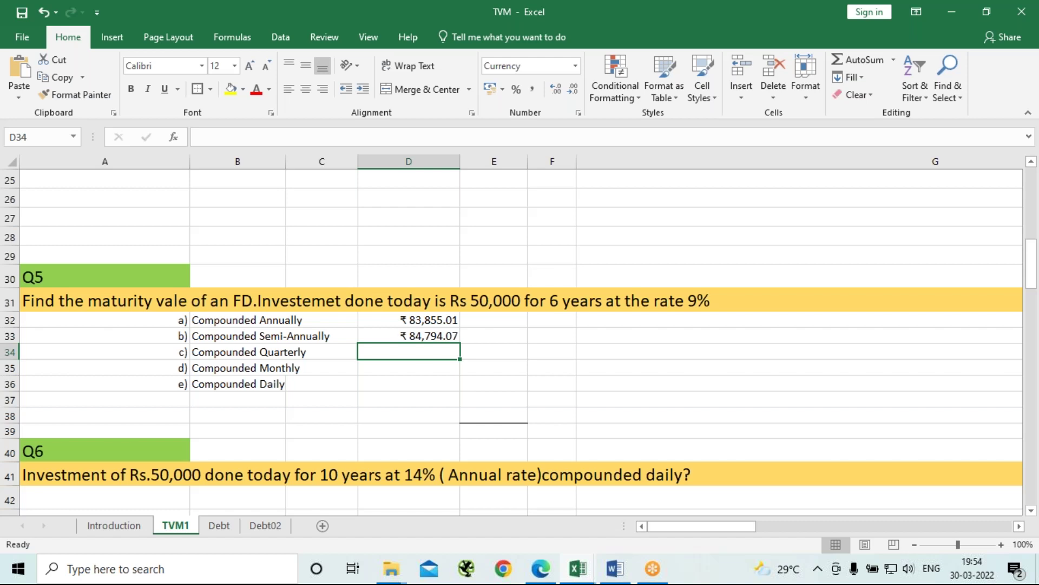
# Enter =FV(9%/4,6*4,0,-50000,0) in D34 for the quarterly value ₹85,288.33
pyautogui.write('=')
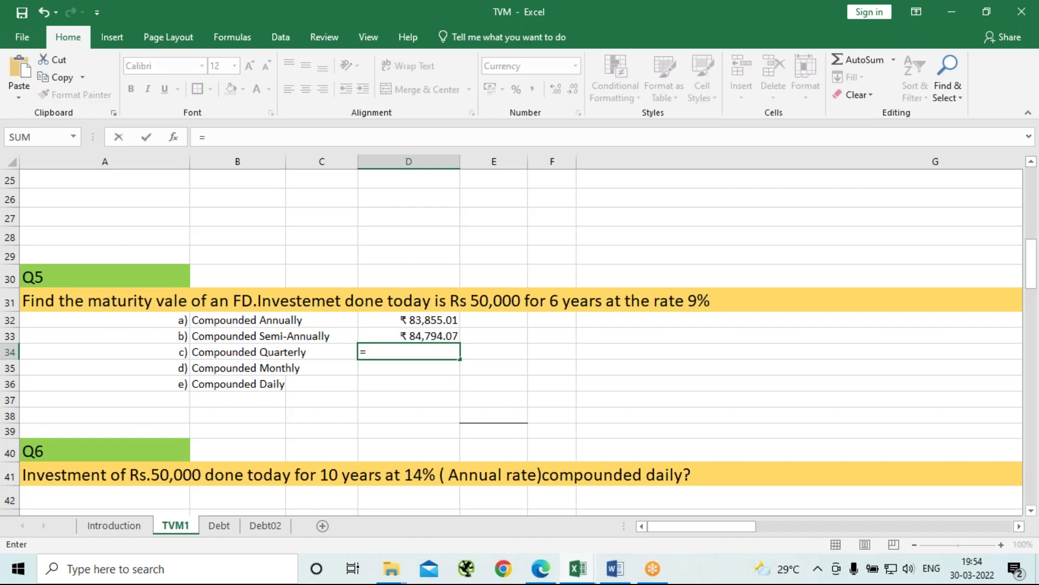
pyautogui.write('fv')
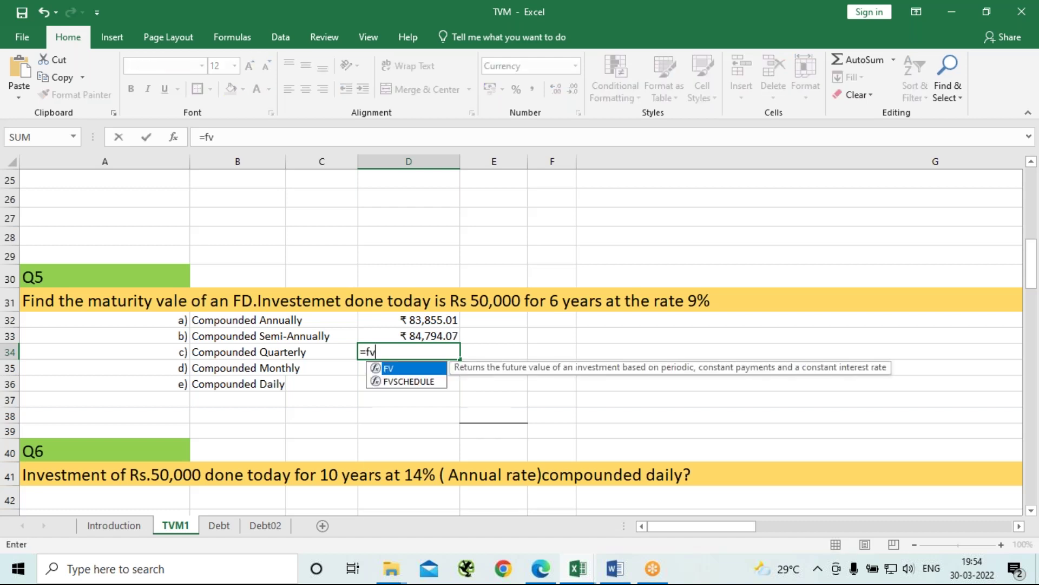
pyautogui.press('Tab')
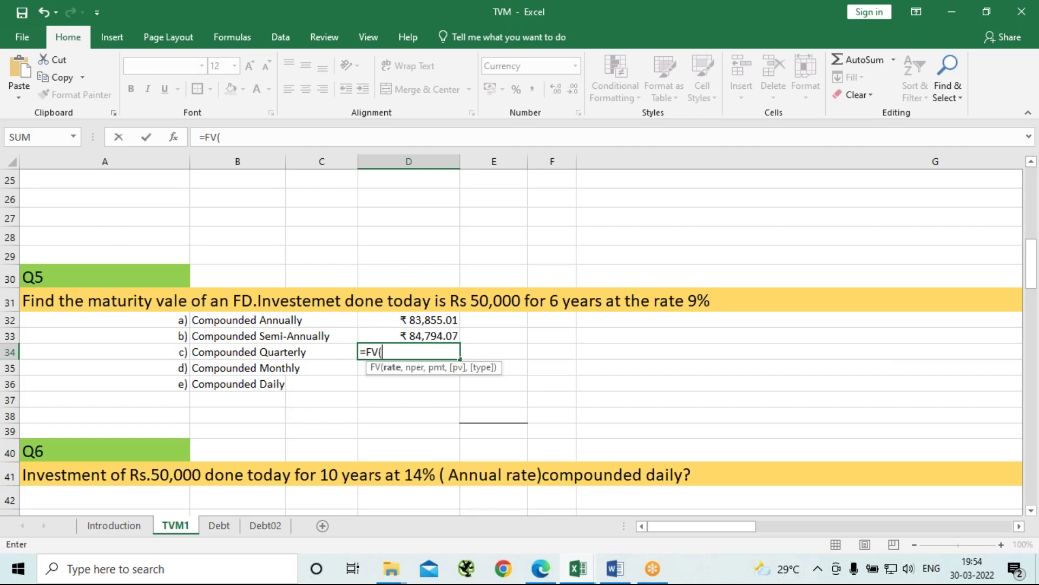
pyautogui.write('9%')
pyautogui.write('/4,6*4')
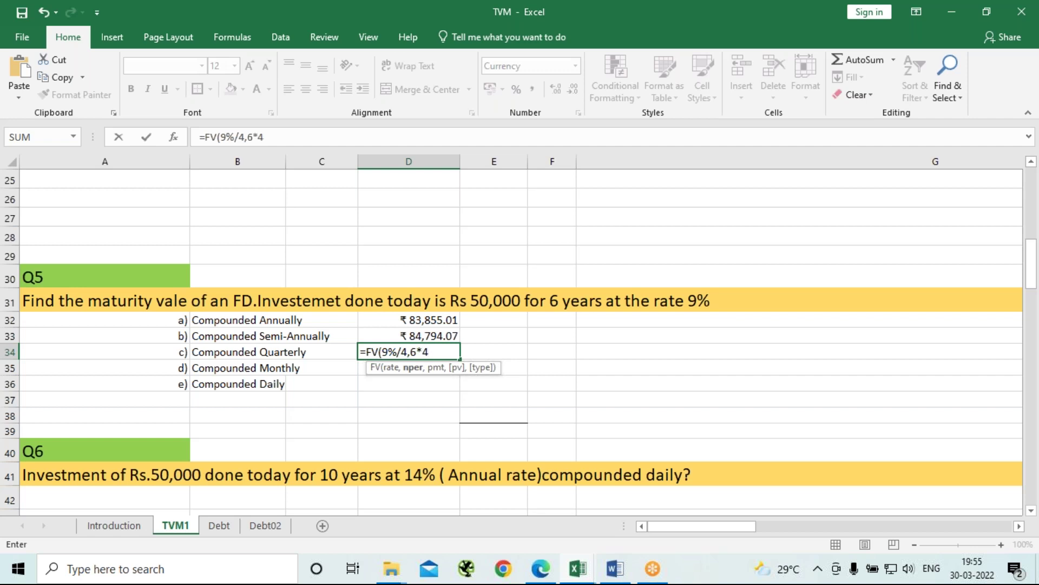
pyautogui.write(',0,-50000')
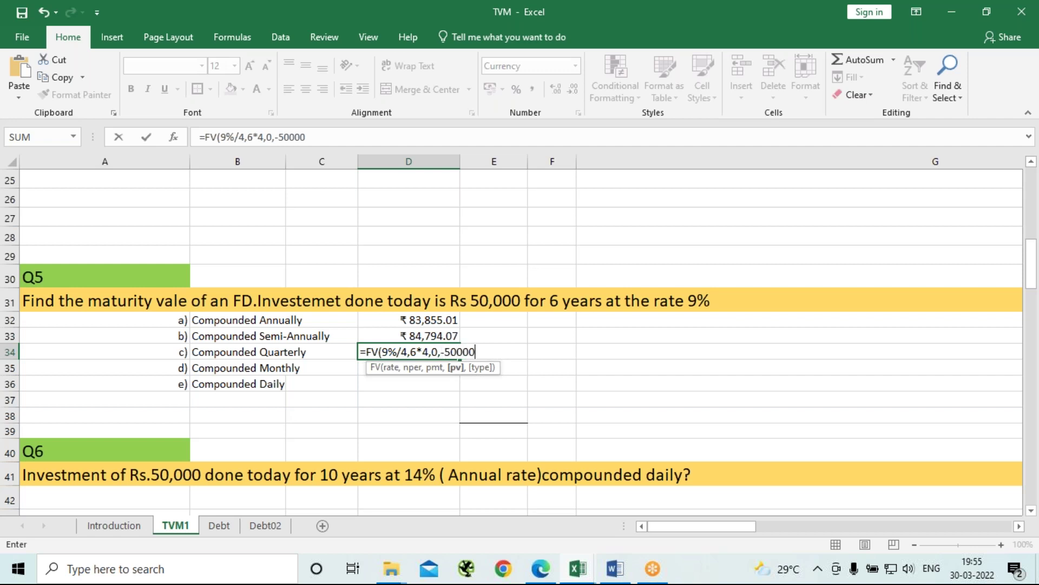
pyautogui.write(',')
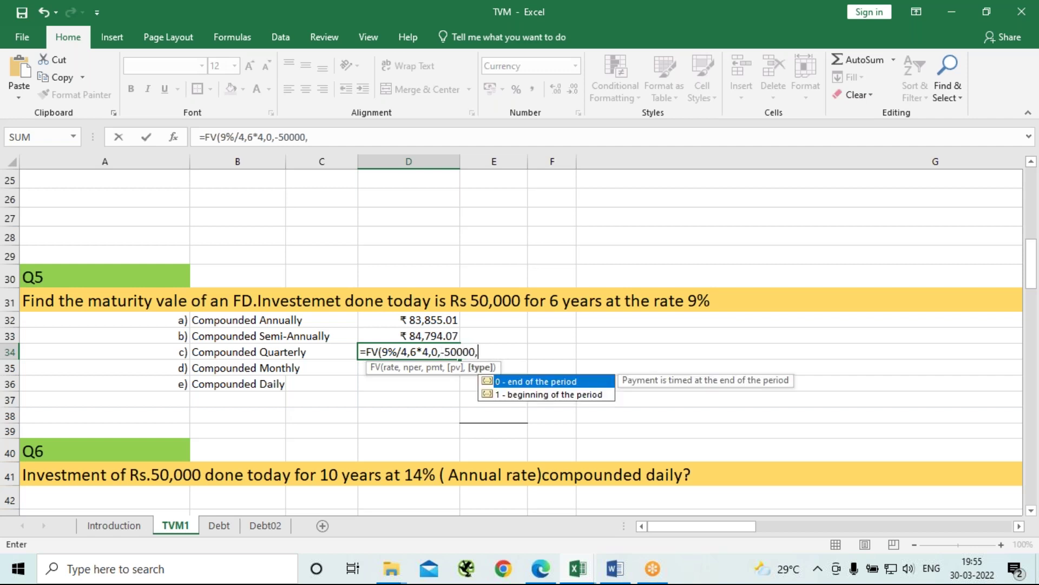
pyautogui.write('0)')
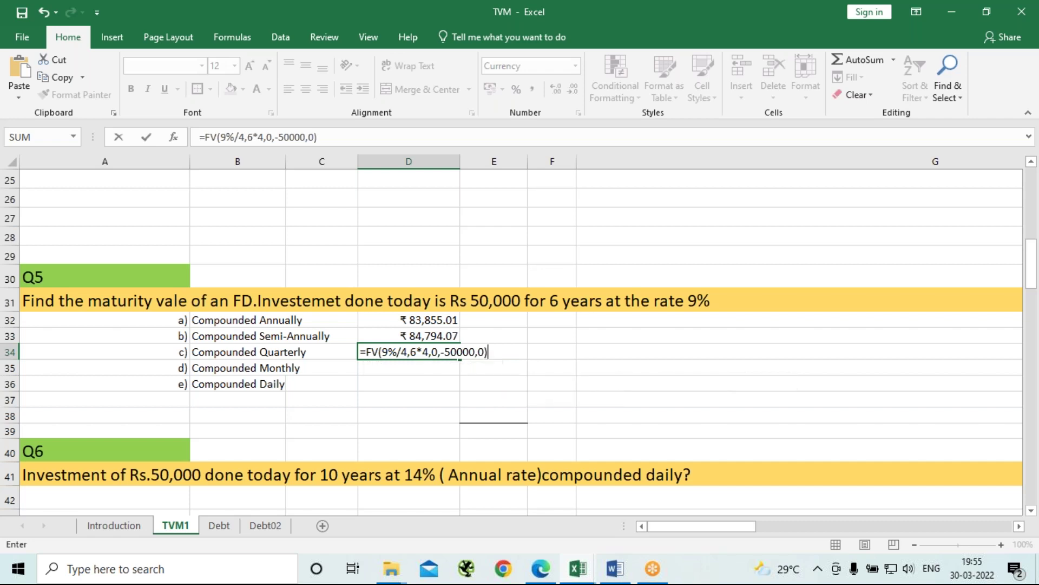
pyautogui.press('Return')
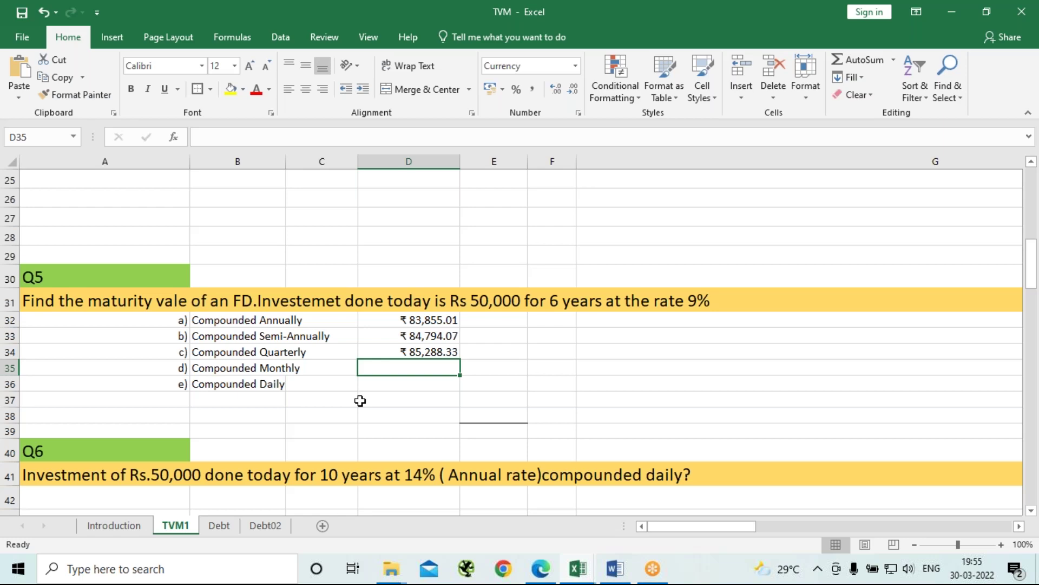
# Scroll down through the TVM1 sheet to Q15, then back to Q9 and the PMT definitions
pyautogui.scroll(-9, 360, 401)
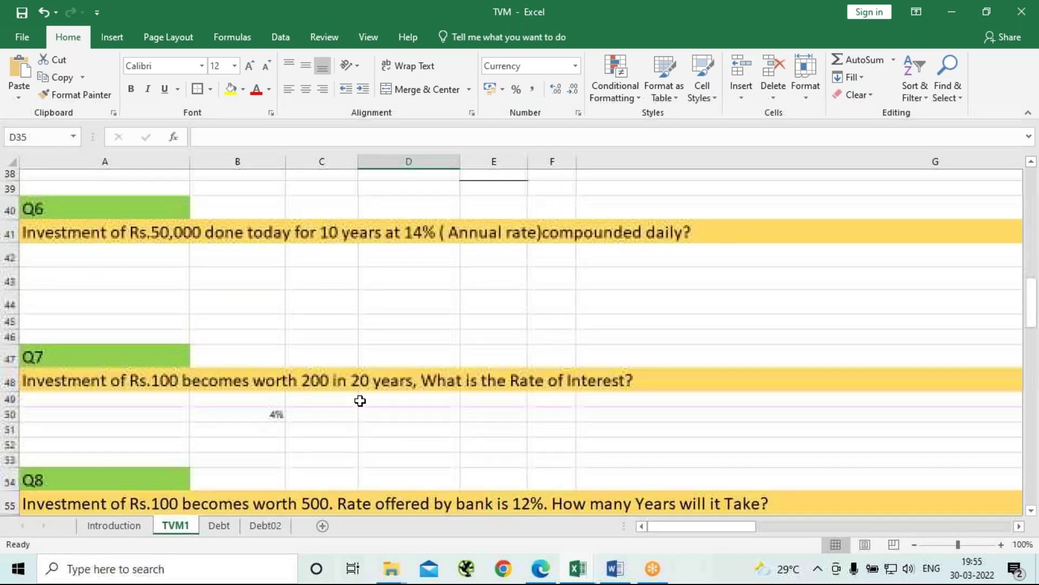
pyautogui.scroll(-3, 360, 400)
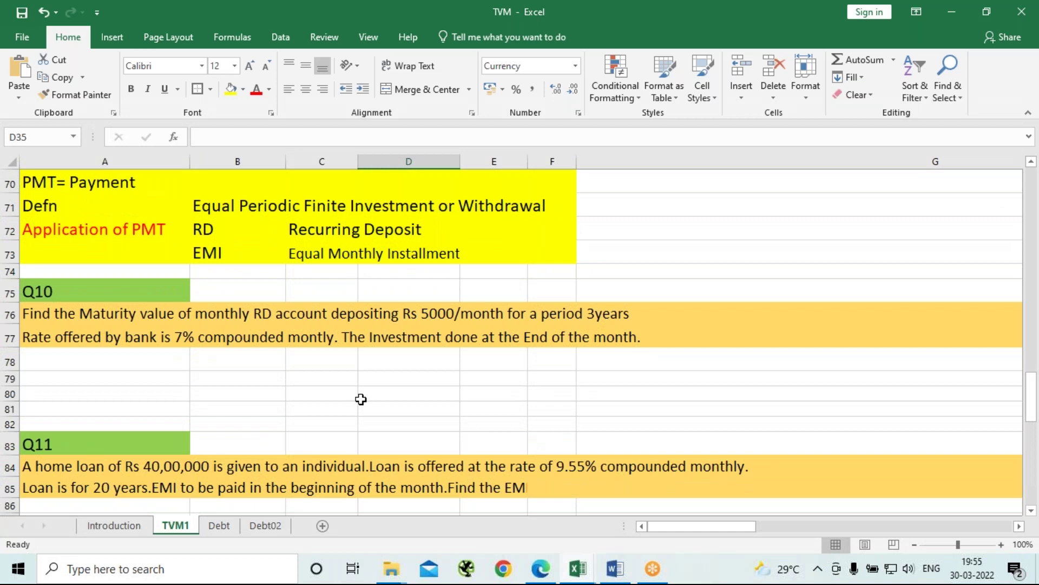
pyautogui.scroll(-3, 384, 390)
pyautogui.scroll(-7, 384, 390)
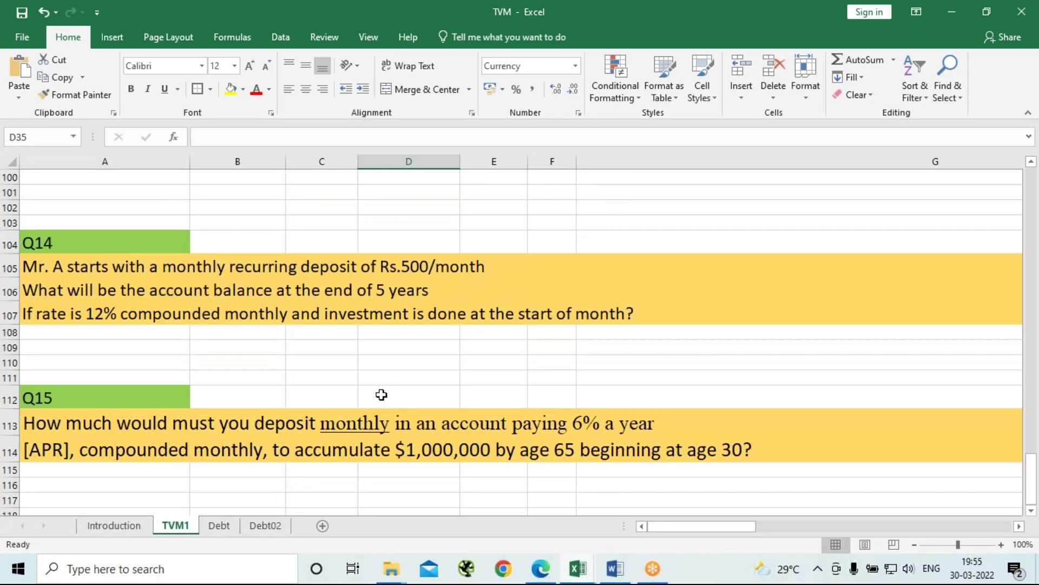
pyautogui.scroll(20, 382, 394)
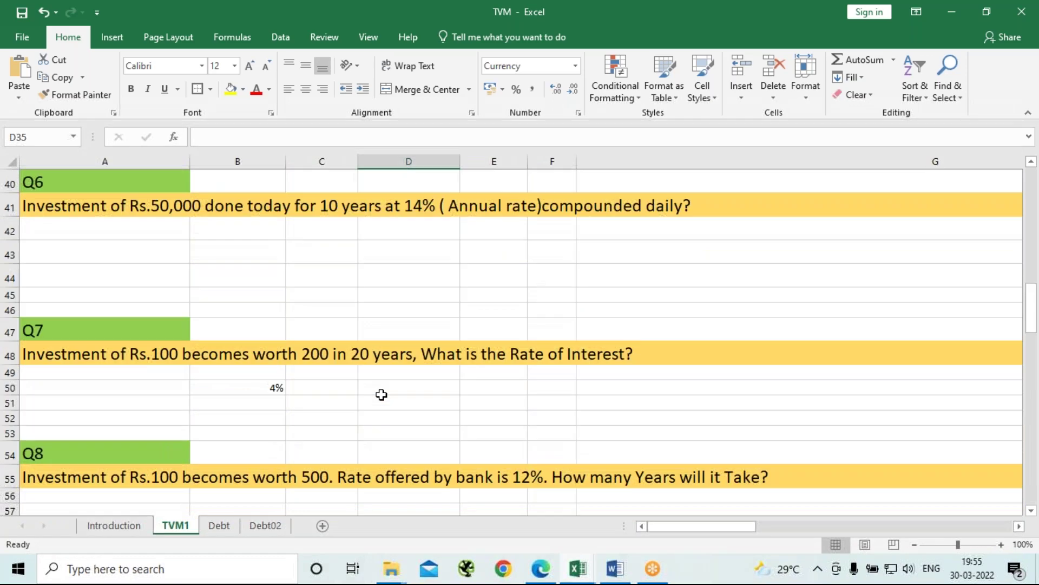
pyautogui.scroll(-3, 382, 394)
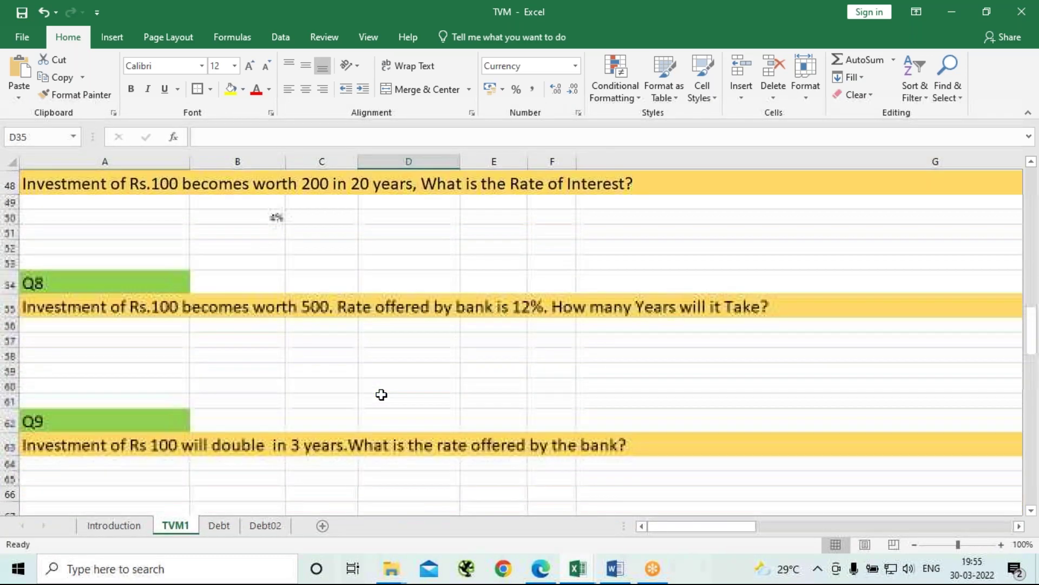
pyautogui.scroll(-3, 382, 395)
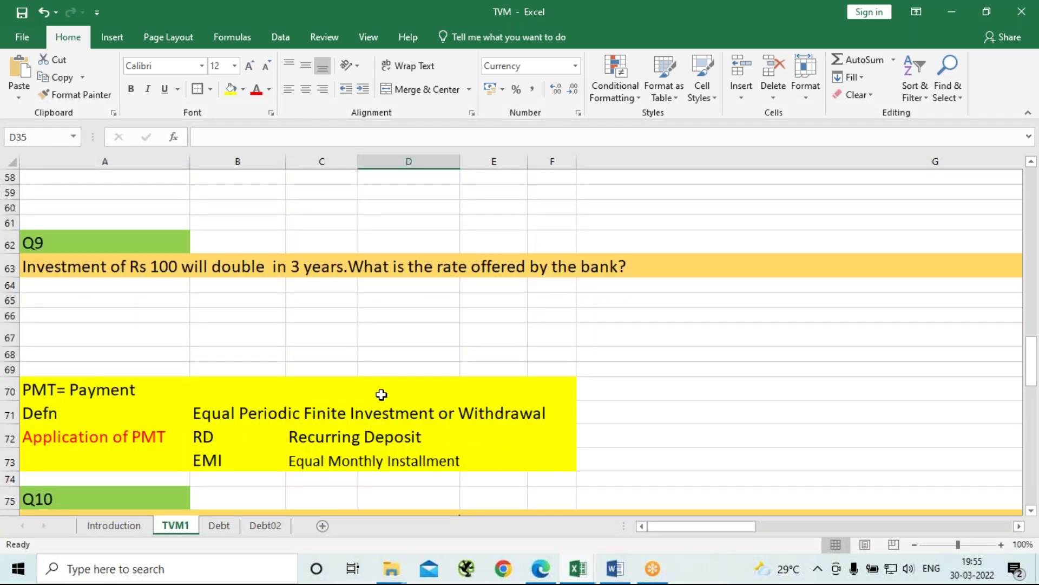